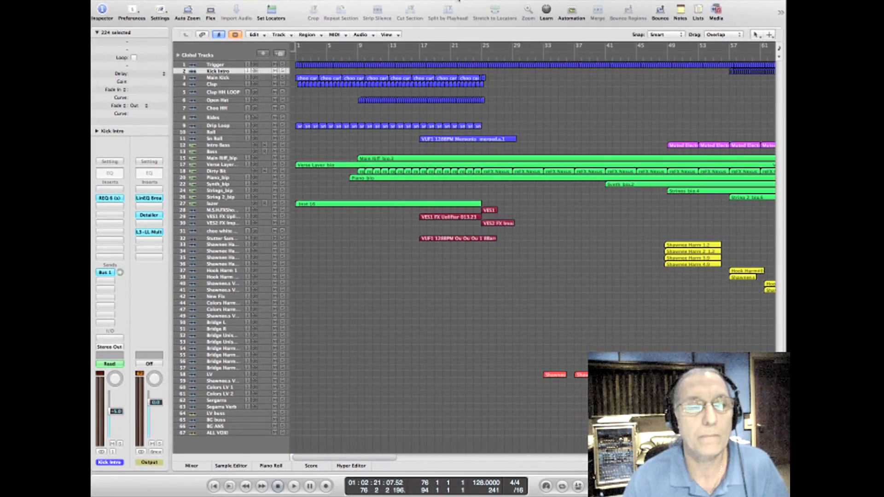
Step: Look over the whole song arrangement and survey the mixer channels from the drum tracks to the effects buses
left_click_drag(355, 458, 407, 463)
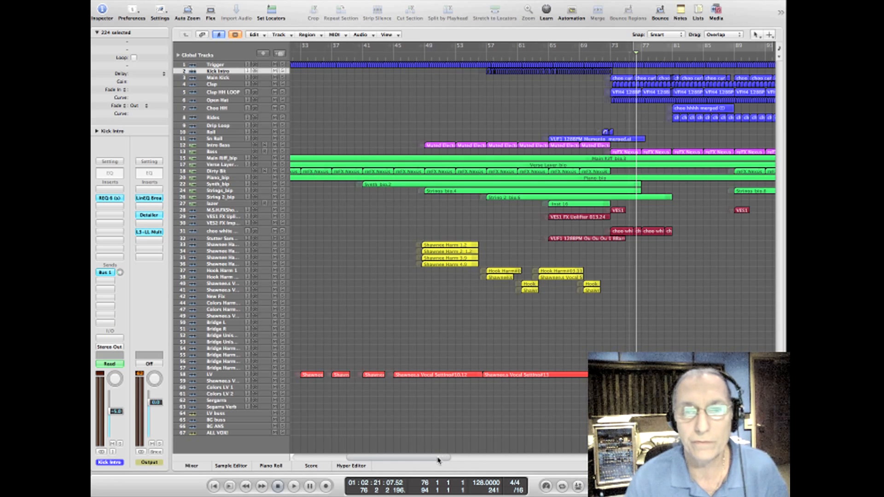
mouse_move(438, 460)
left_mouse_down()
mouse_move(509, 463)
mouse_move(409, 454)
mouse_move(445, 455)
left_mouse_up()
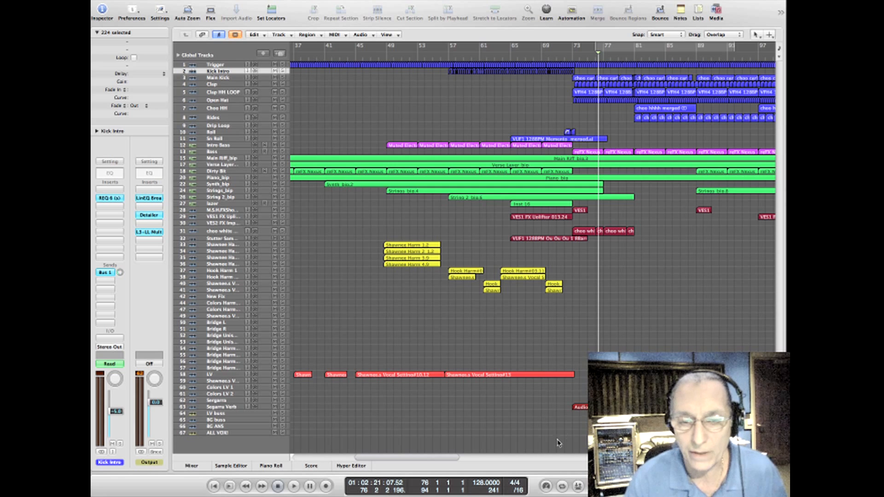
left_click_drag(440, 459, 329, 467)
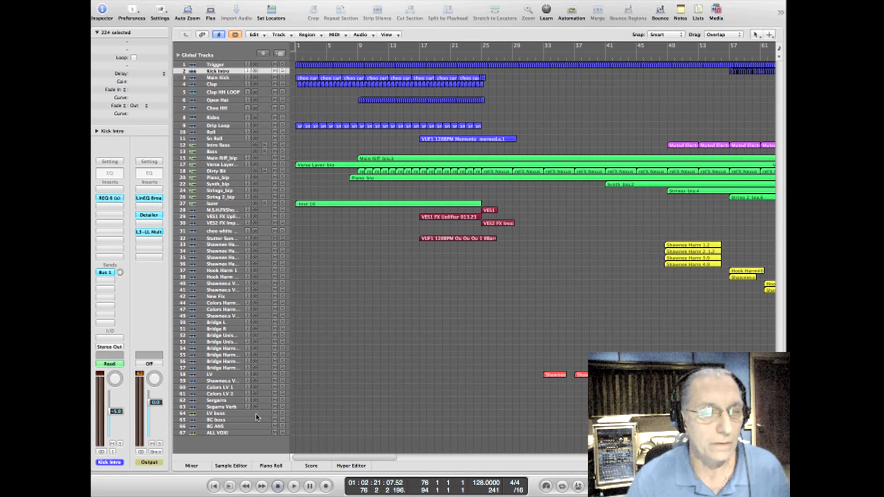
left_click(191, 466)
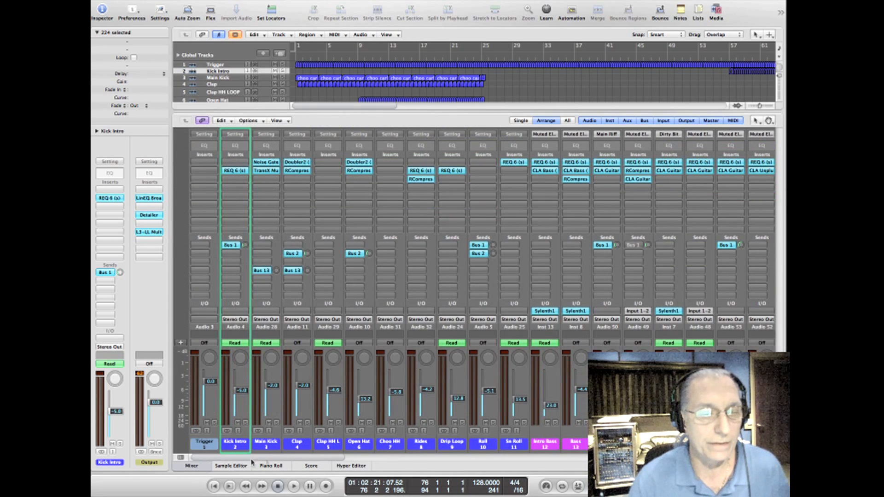
left_click_drag(331, 459, 664, 466)
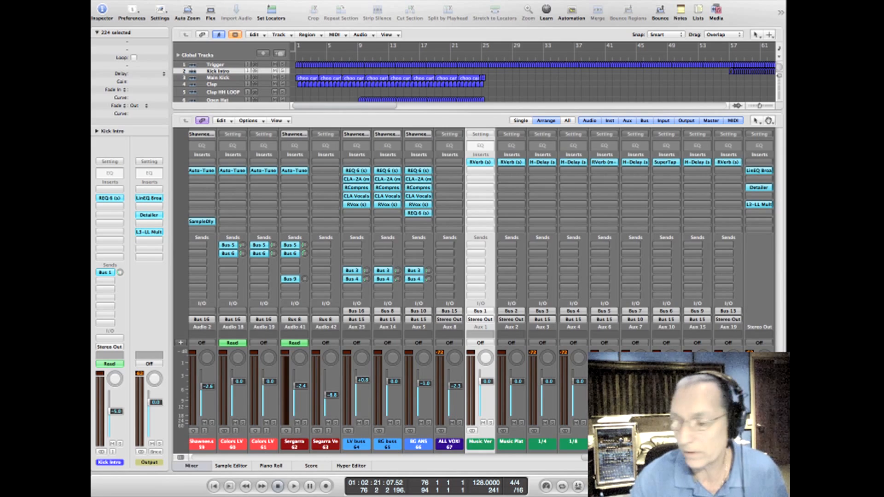
left_click_drag(617, 458, 177, 484)
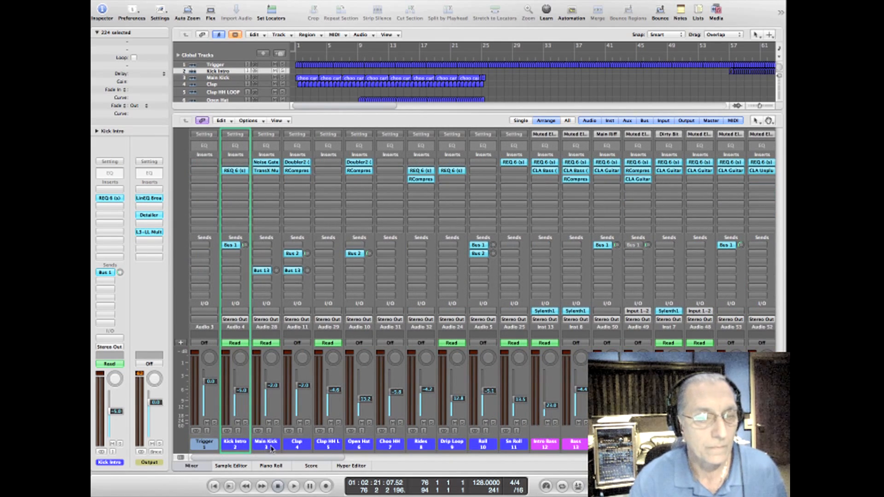
Step: Play the song from bar 1 and examine the intro regions close up in the arrangement
left_click(297, 58)
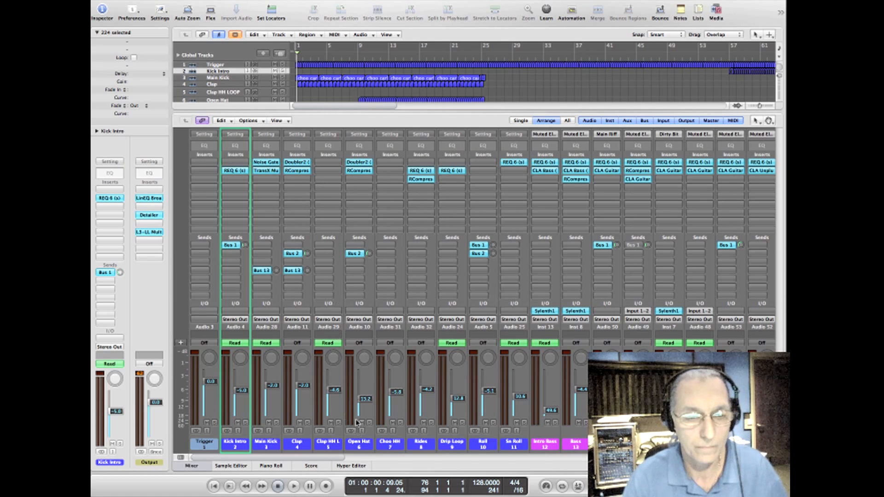
key("space")
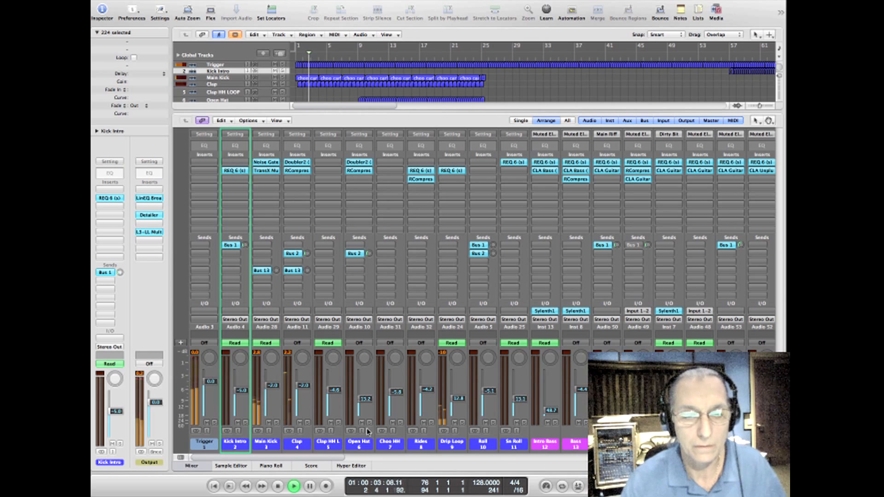
left_click(207, 467)
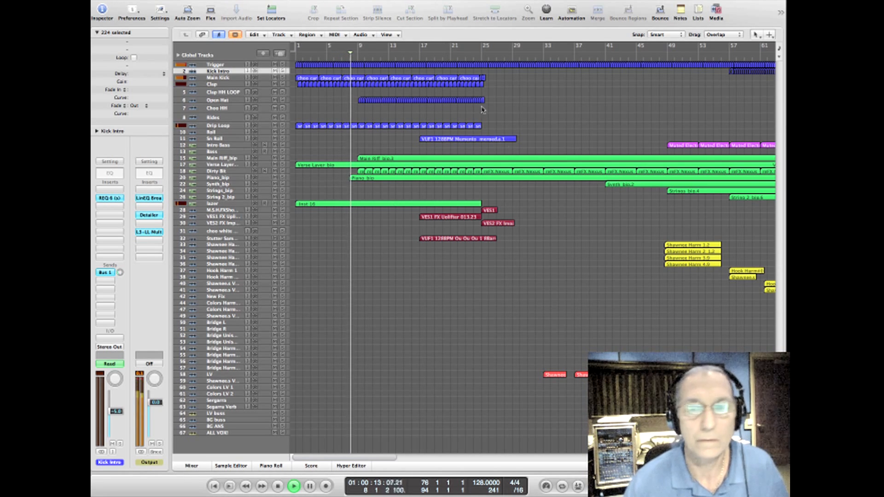
key("ctrl+Right")
key("ctrl+Right")
key("ctrl+Right")
key("ctrl+Right")
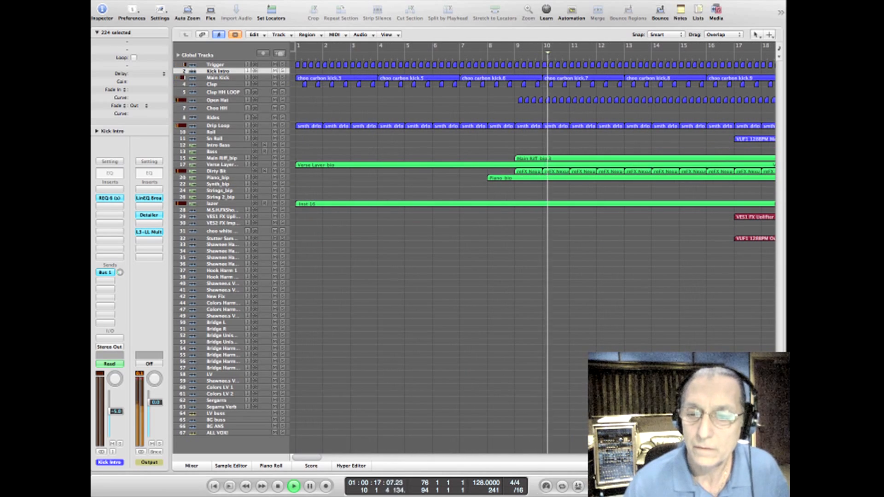
key("ctrl+Down")
key("ctrl+Down")
key("ctrl+Down")
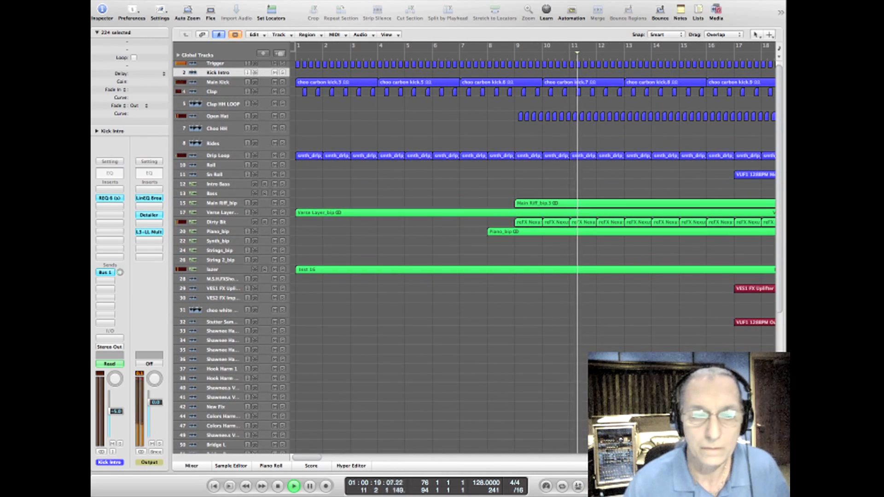
left_click_drag(308, 458, 330, 458)
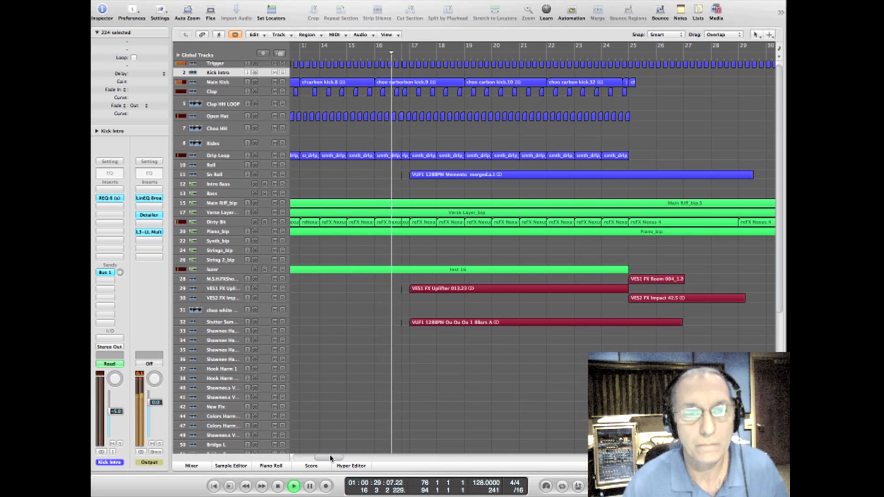
left_click_drag(330, 457, 336, 459)
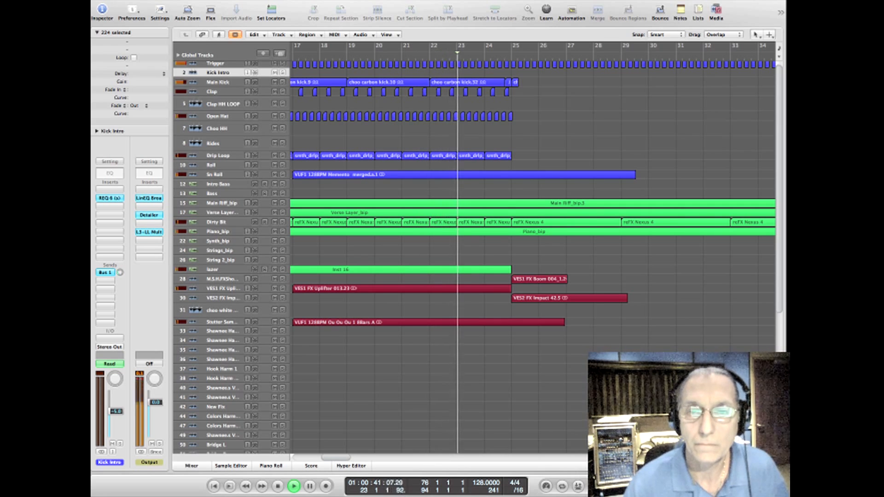
Step: Examine the full song structure across all instrument, effects and vocal tracks during playback
key("ctrl+Right")
key("ctrl+Left")
key("ctrl+Left")
key("ctrl+Left")
key("ctrl+Left")
key("ctrl+Left")
key("ctrl+Left")
key("ctrl+Left")
key("ctrl+Left")
key("ctrl+Left")
key("ctrl+Left")
key("ctrl+Left")
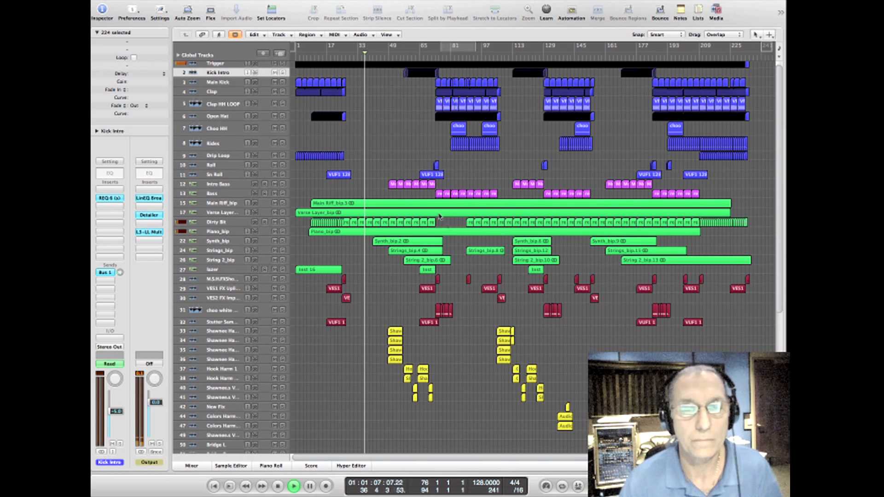
left_click_drag(779, 278, 782, 353)
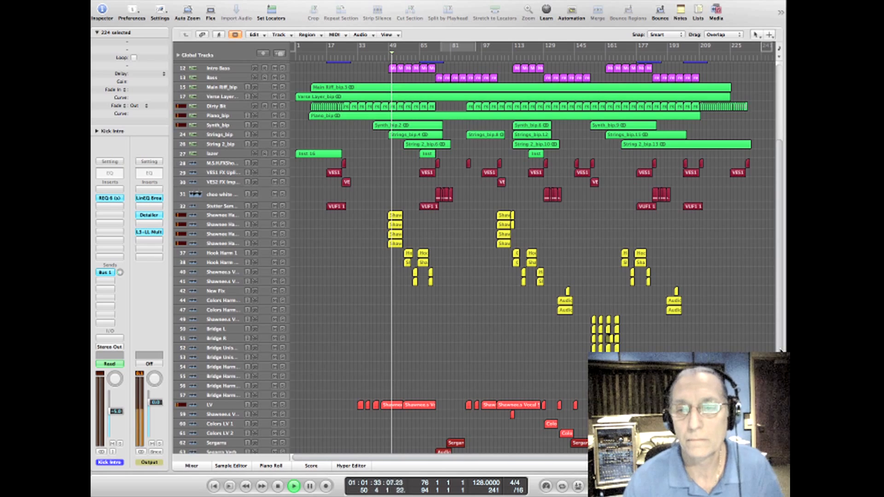
left_click_drag(781, 350, 786, 331)
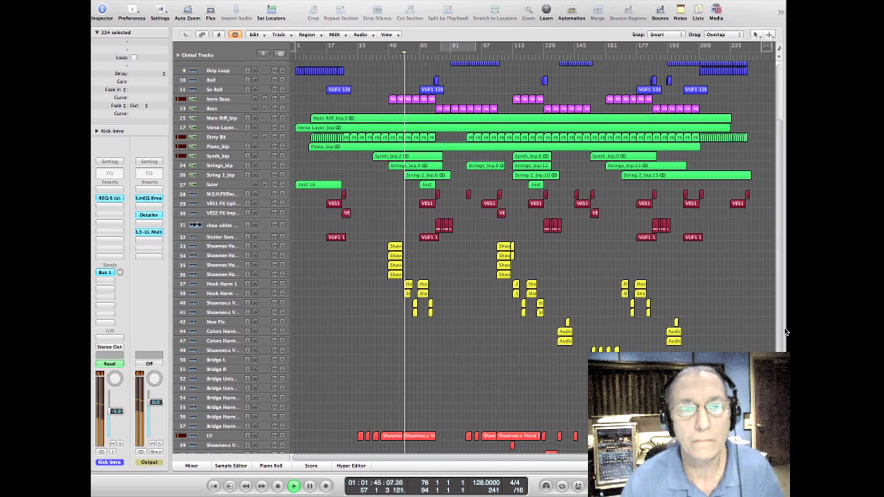
left_click_drag(787, 331, 788, 244)
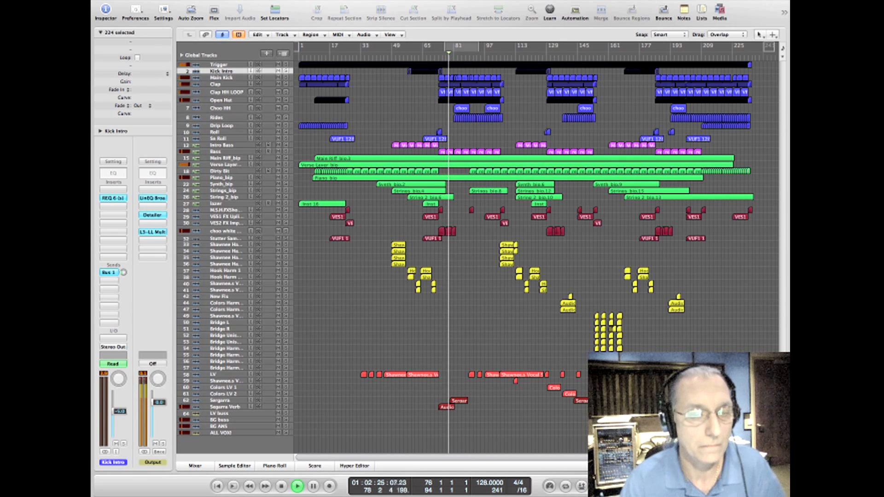
Step: Check the drum, bass and synth channel levels in the mixer during playback, and stop the song
left_click(196, 467)
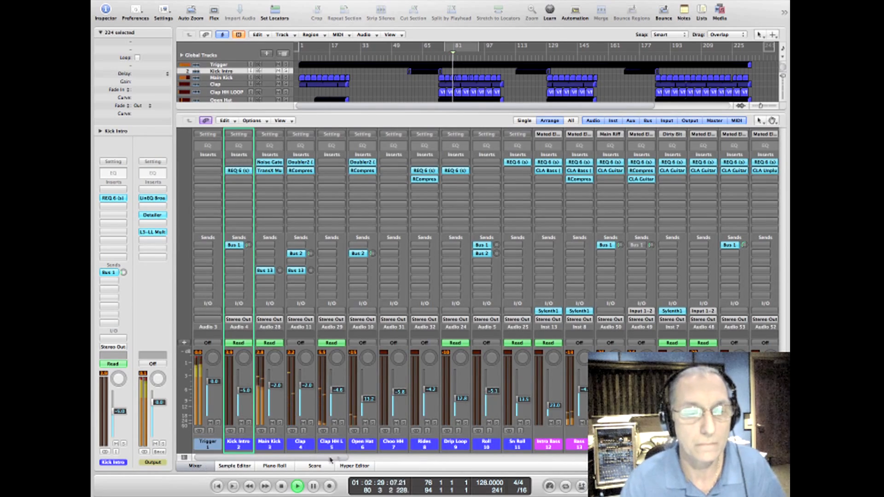
scroll(408, 458, "right", 5)
left_click_drag(408, 458, 413, 456)
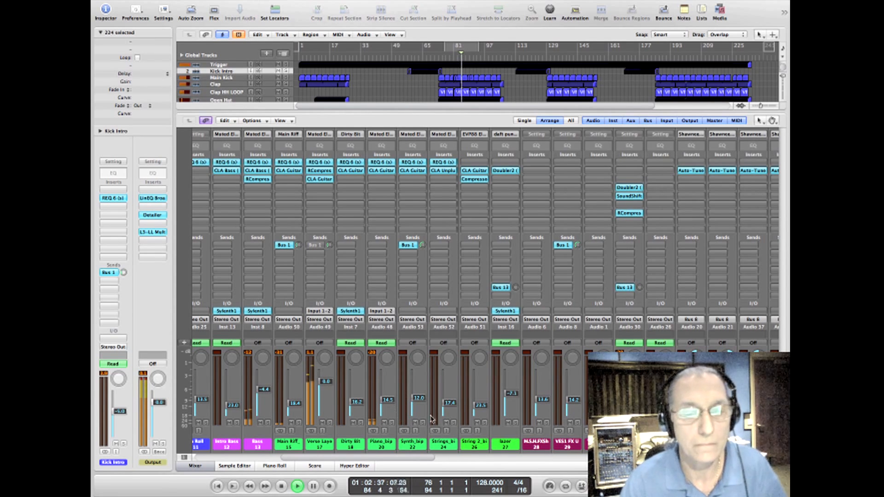
left_click(195, 466)
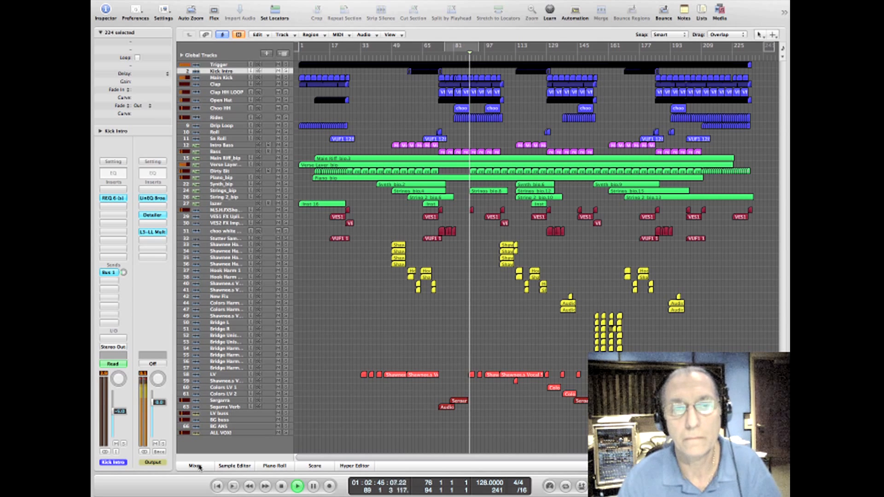
key("space")
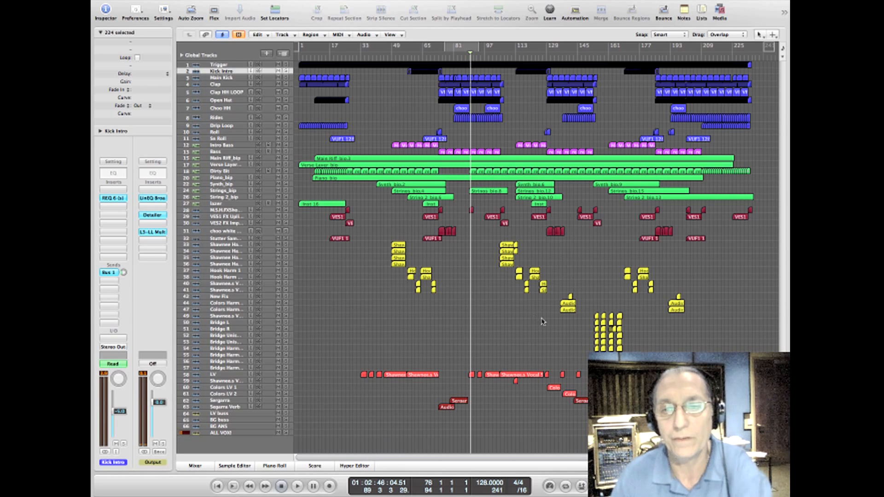
Step: Mute all bass, synth, effects and vocal channels from Intro Bass (track 12) through track 63 in the mixer
left_click(196, 466)
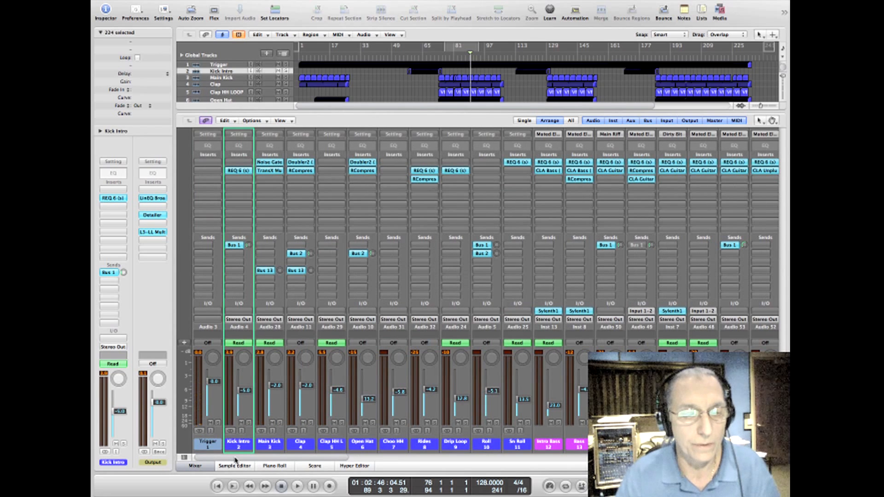
left_click_drag(240, 454, 505, 452)
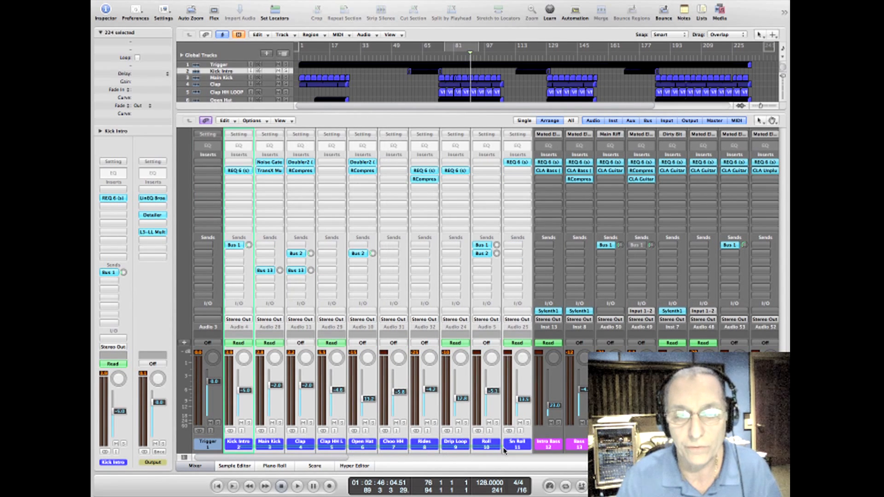
left_click(220, 446)
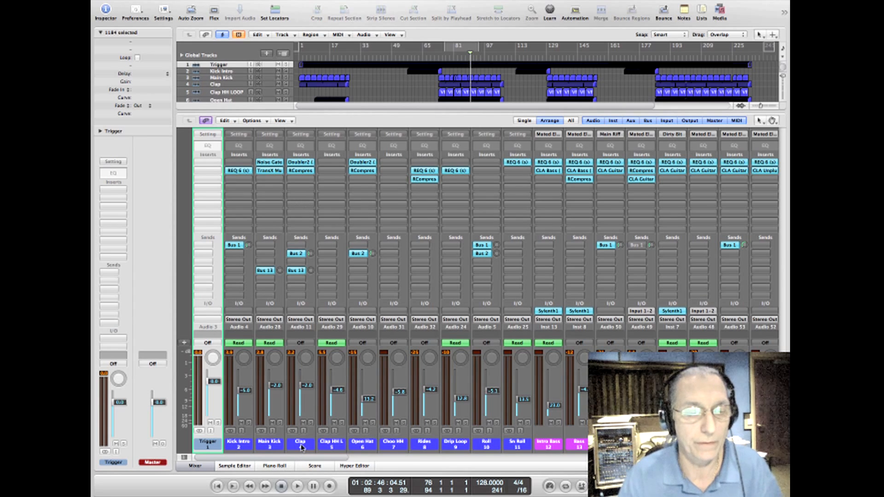
left_click_drag(313, 458, 784, 449)
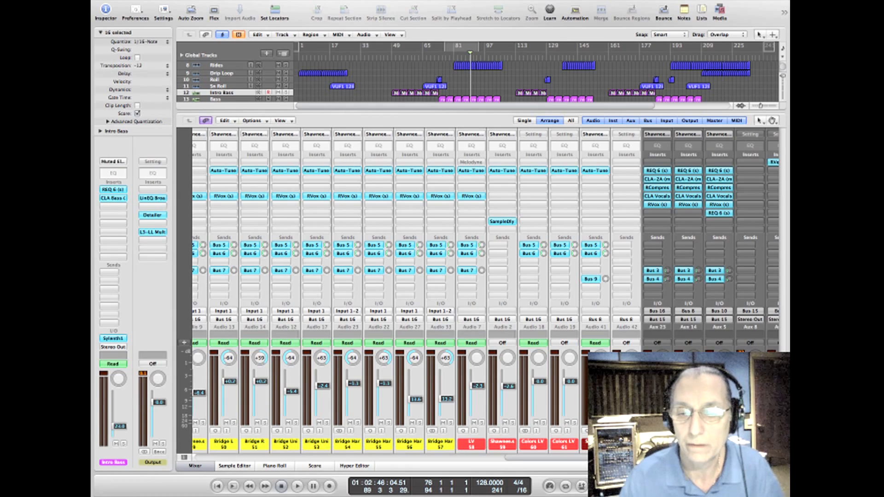
key("m")
left_click_drag(595, 458, 264, 487)
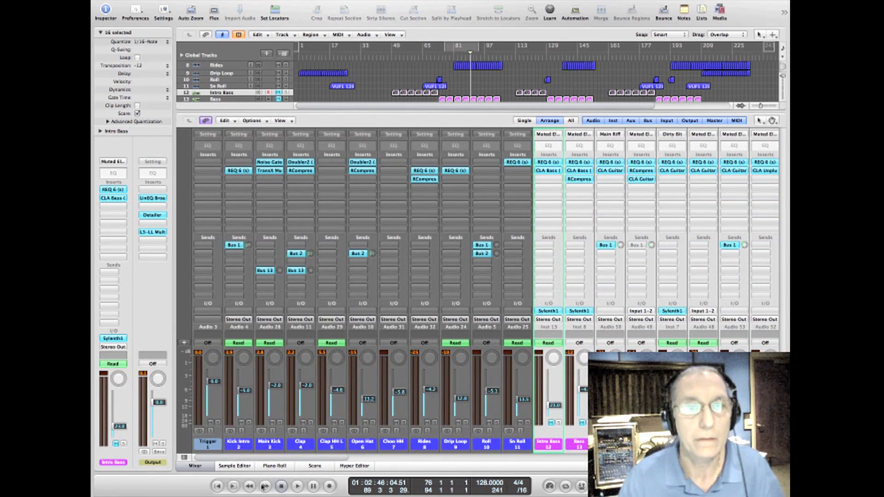
Step: Set the cycle region from bar 77 to bar 105 in the arrangement and play it
left_click(206, 465)
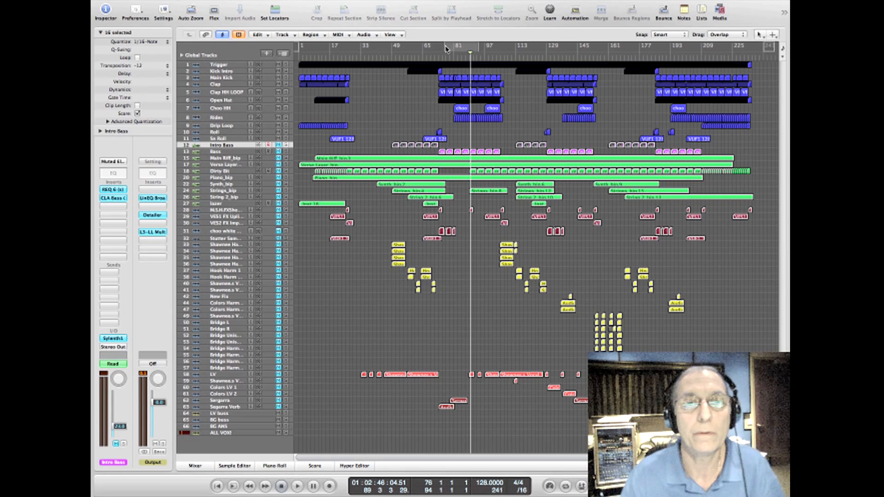
left_click_drag(446, 49, 493, 50)
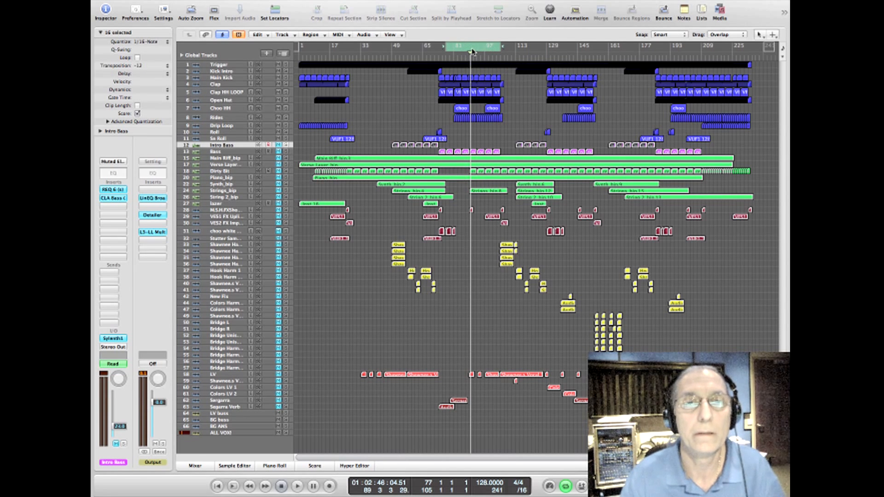
key("space")
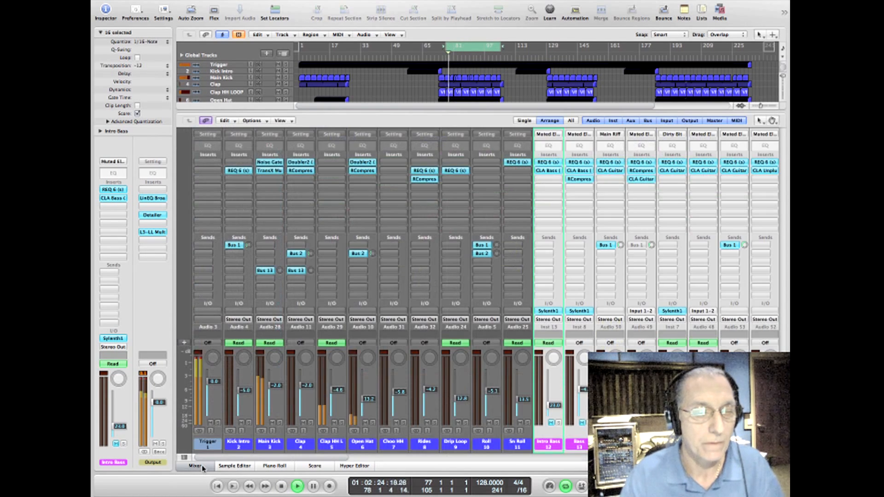
Step: Solo the Main Kick channel in the mixer and open its TransX Multi plug-in during playback
left_click(196, 466)
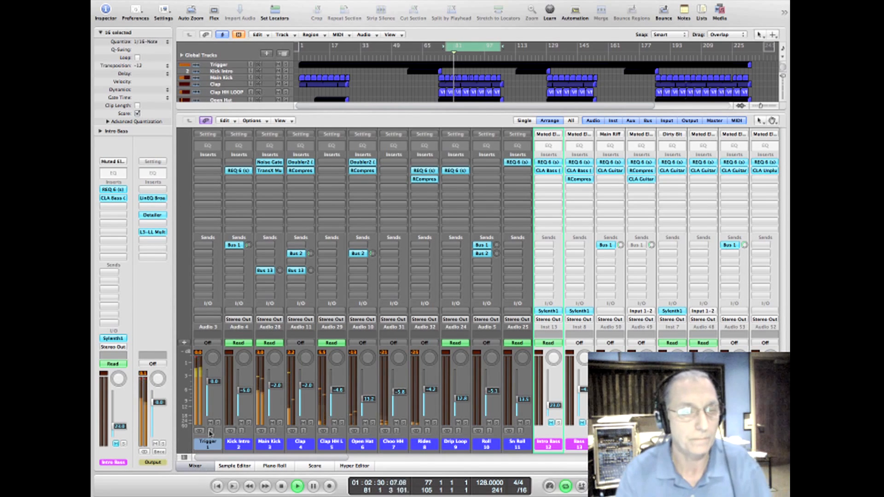
left_click(279, 423)
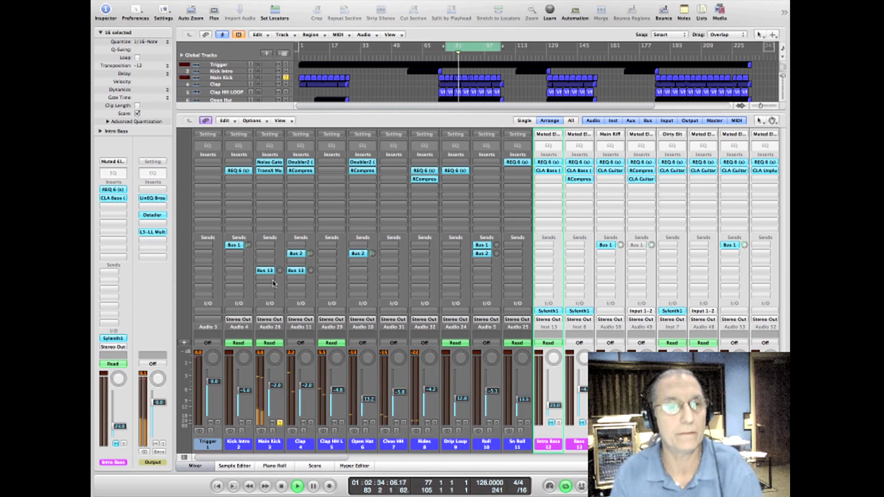
left_click(275, 173)
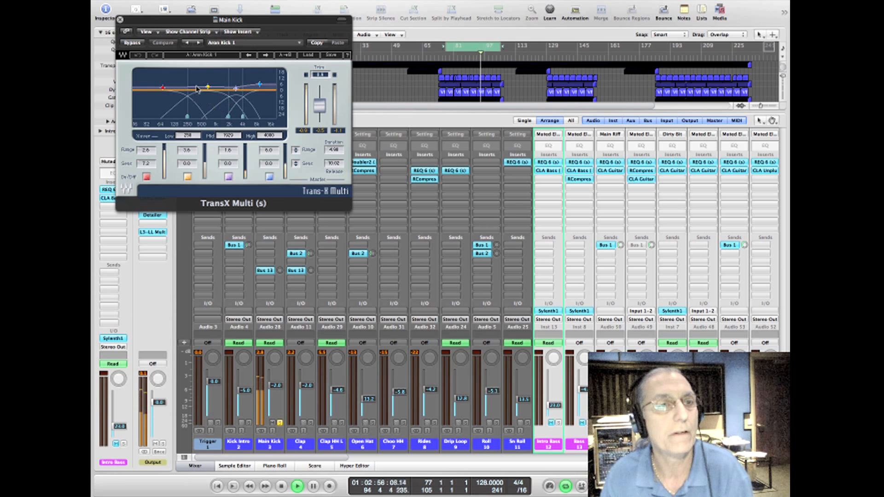
Step: Compare the Main Kick with TransX Multi bypassed and active several times, leaving it active, and close the plug-in
left_click(133, 42)
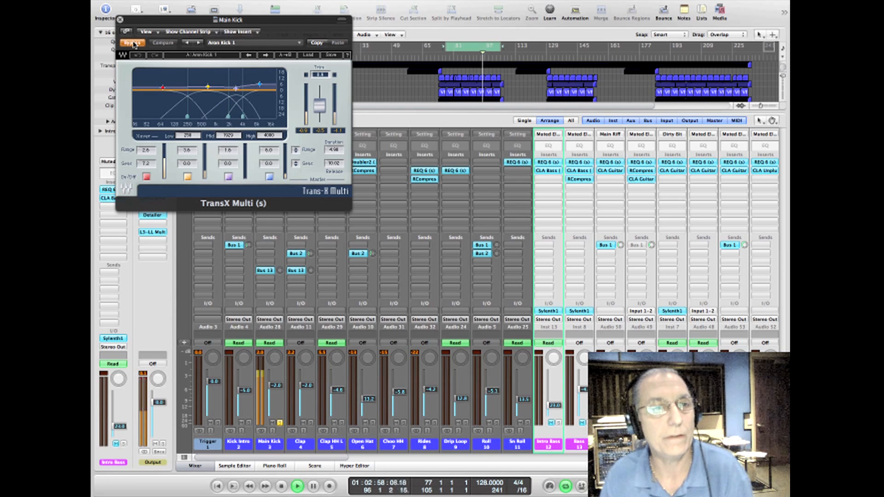
left_click(133, 43)
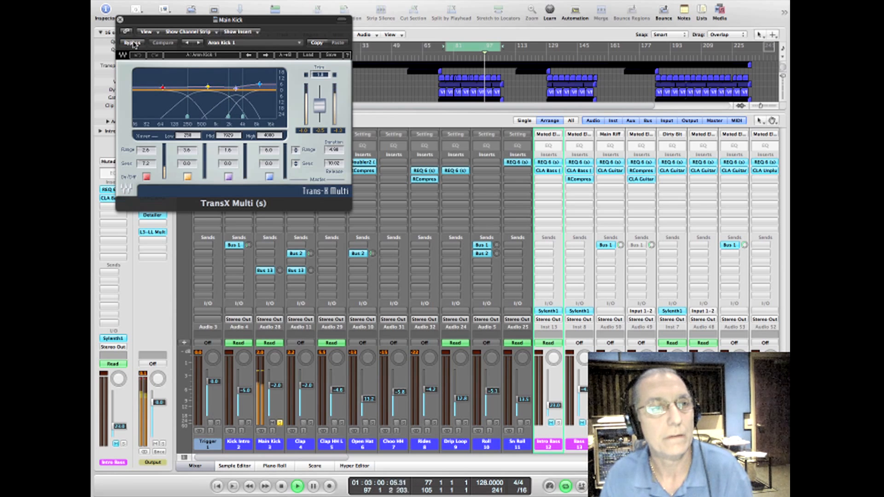
left_click(132, 43)
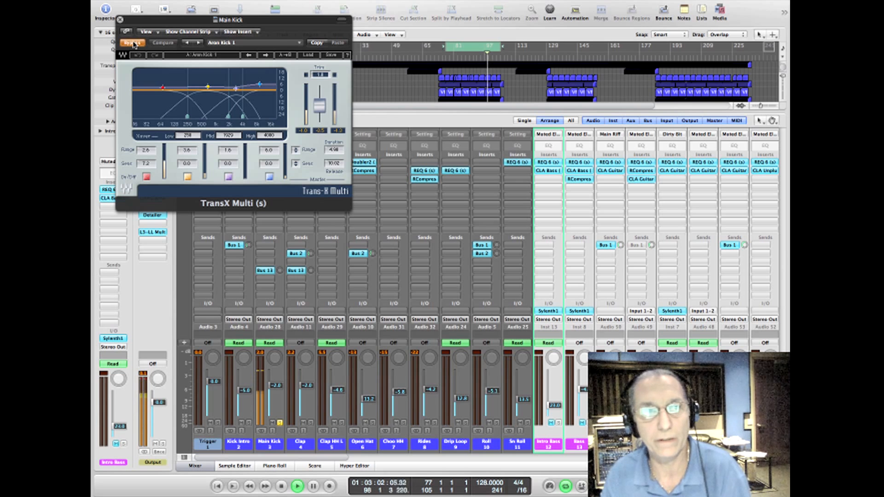
left_click(133, 43)
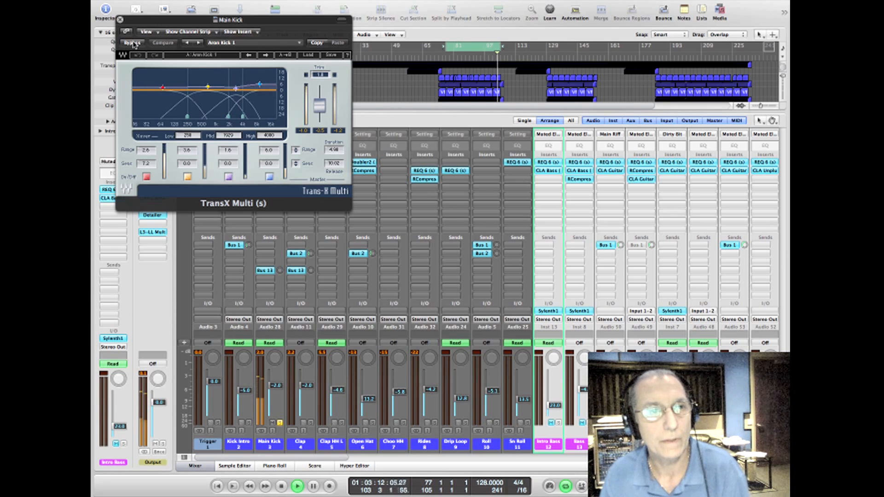
left_click(133, 43)
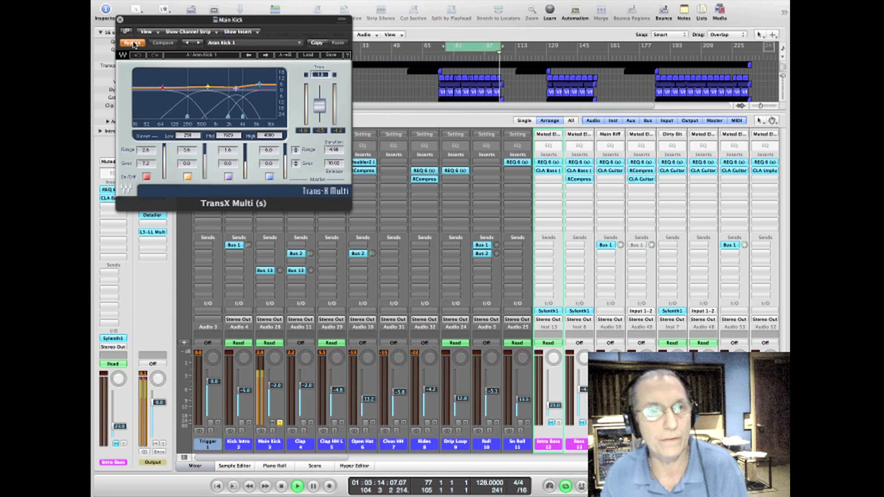
left_click(133, 44)
left_click(120, 19)
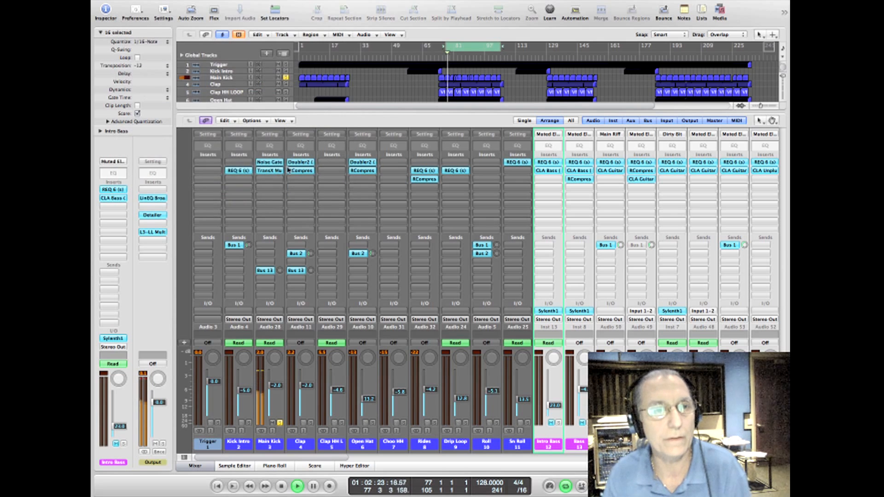
Step: Replace TransX Multi with TransX Wide on the Main Kick, lower its range slightly, and close the plug-in
left_click(261, 172)
mouse_move(297, 297)
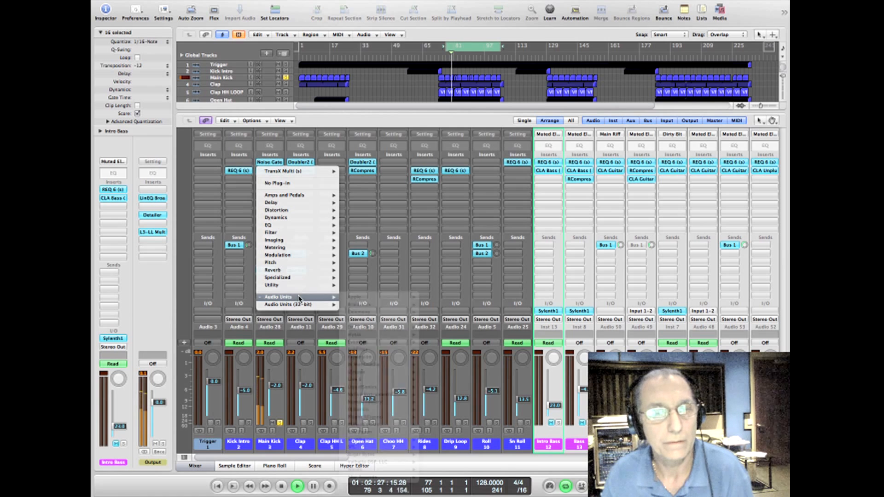
mouse_move(396, 471)
mouse_move(465, 493)
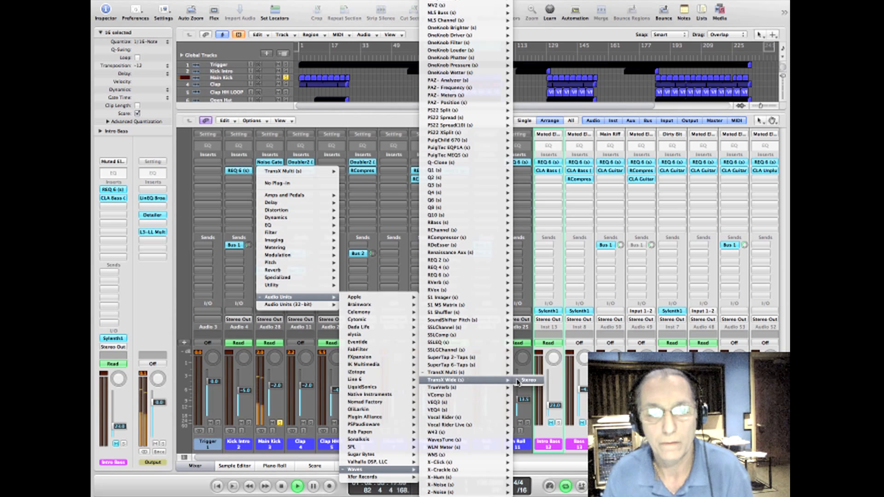
left_click(468, 381)
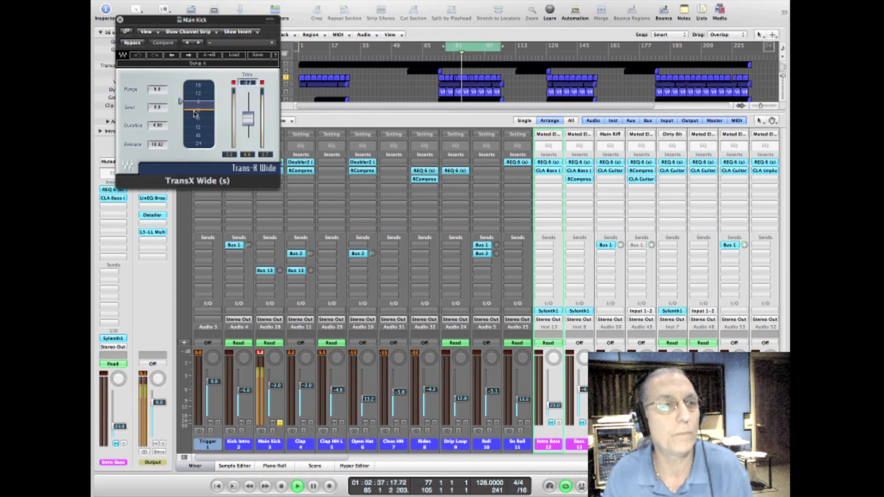
mouse_move(181, 102)
left_mouse_down()
mouse_move(181, 137)
mouse_move(181, 88)
mouse_move(181, 103)
left_mouse_up()
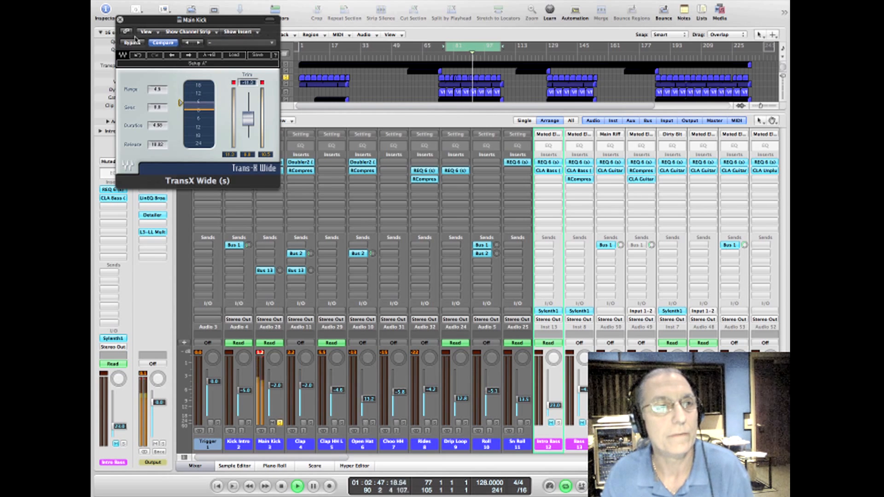
left_click(120, 19)
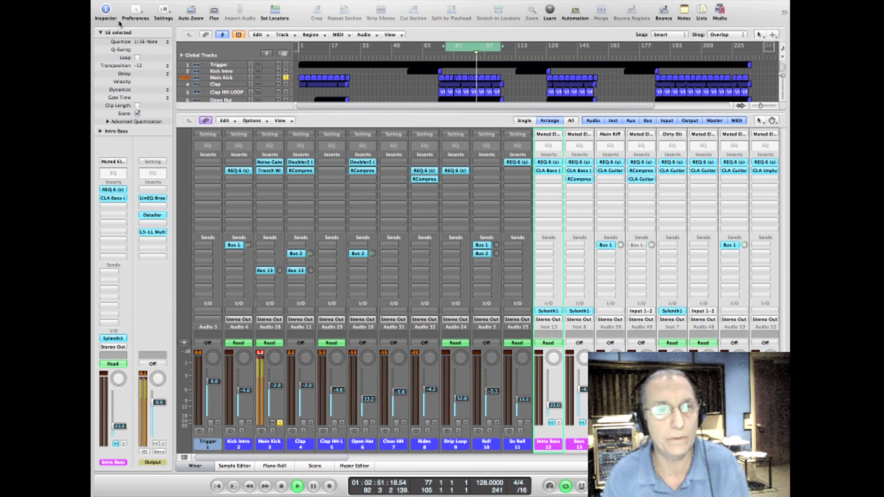
Step: Insert TransX Multi in place of TransX Wide on the Main Kick and load Dave Aron's Aron Kick 1 preset
left_click(258, 172)
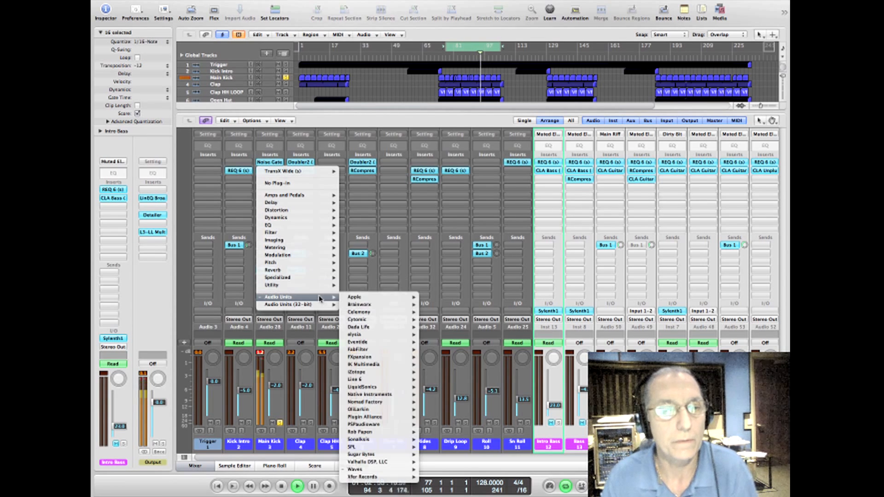
mouse_move(392, 469)
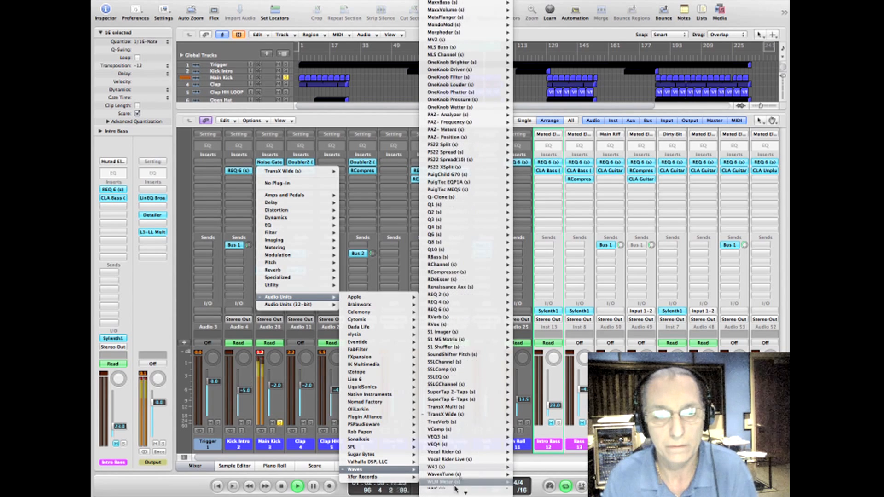
mouse_move(463, 415)
left_click(526, 407)
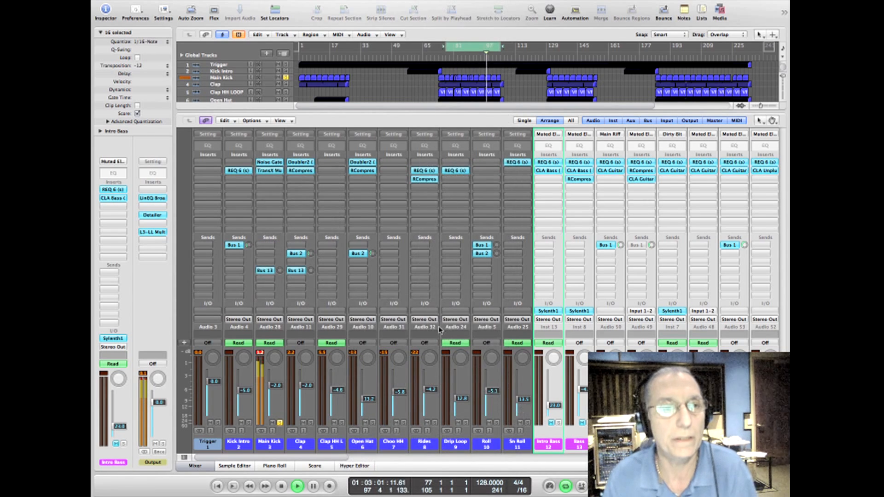
left_click(308, 55)
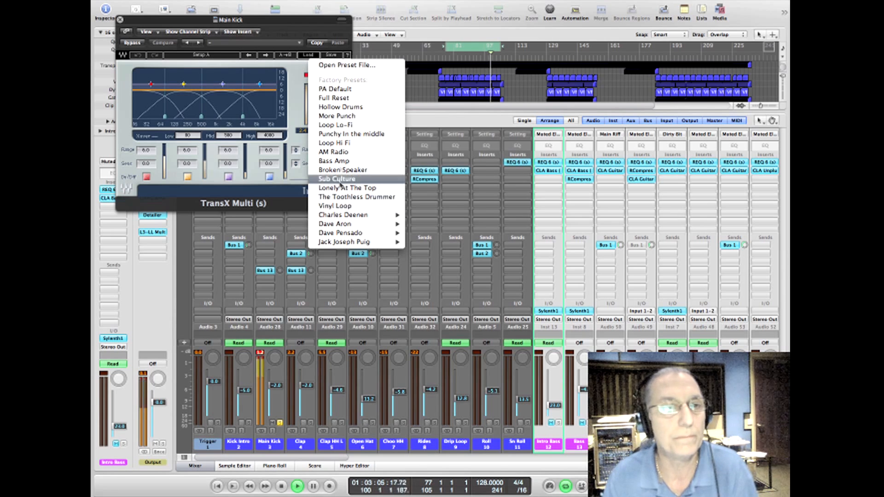
mouse_move(346, 219)
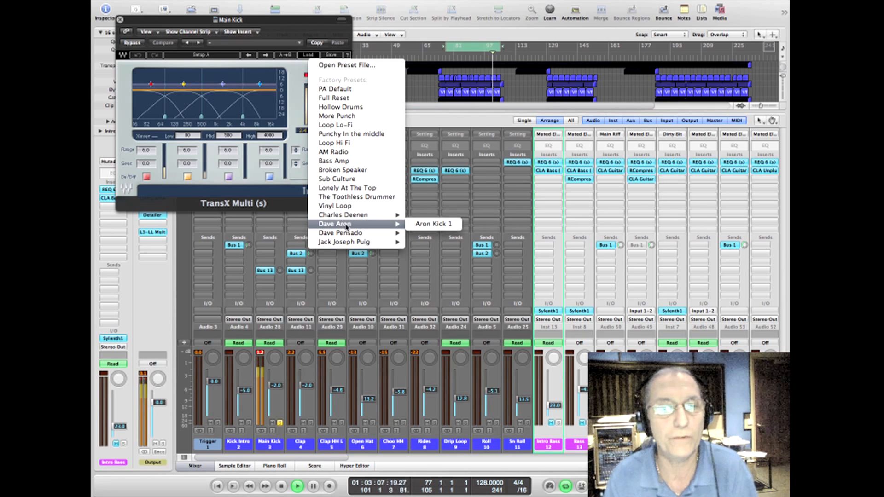
left_click(419, 224)
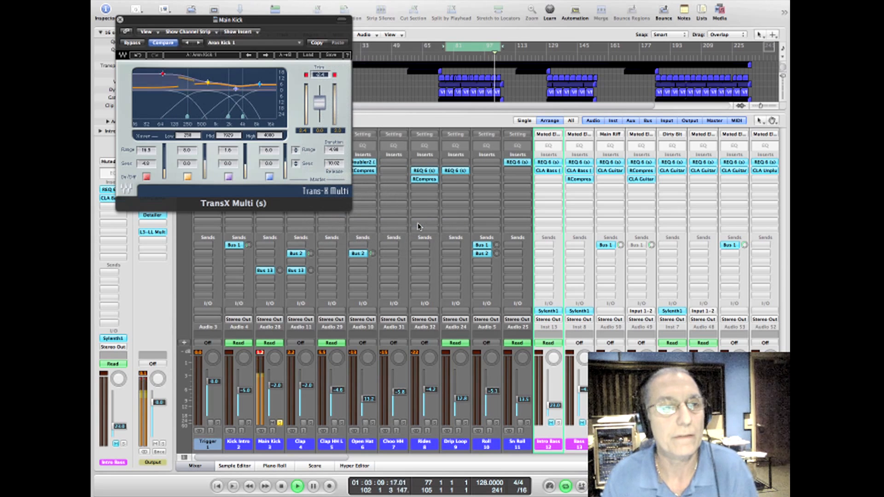
Step: Reduce TransX Multi's low-band range to 3.8, lower the output trim to avoid clipping, and reset the mixer's peak indicators
left_click_drag(162, 74, 210, 83)
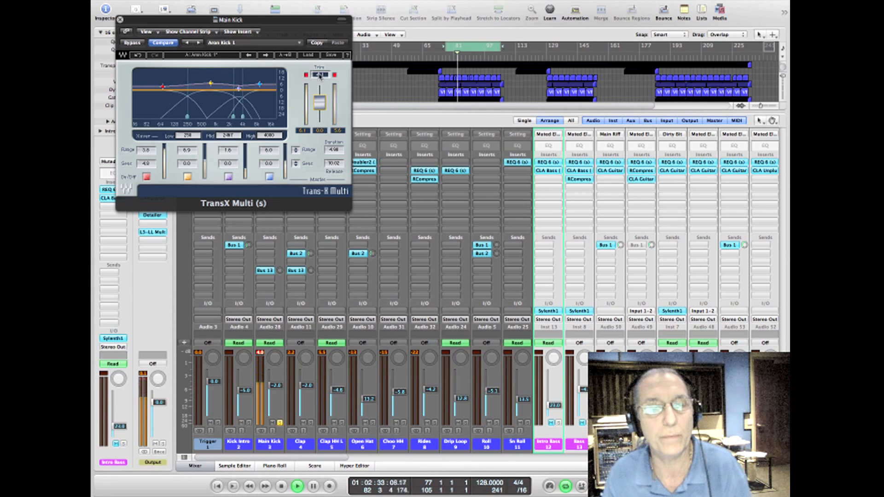
left_click_drag(321, 76, 320, 94)
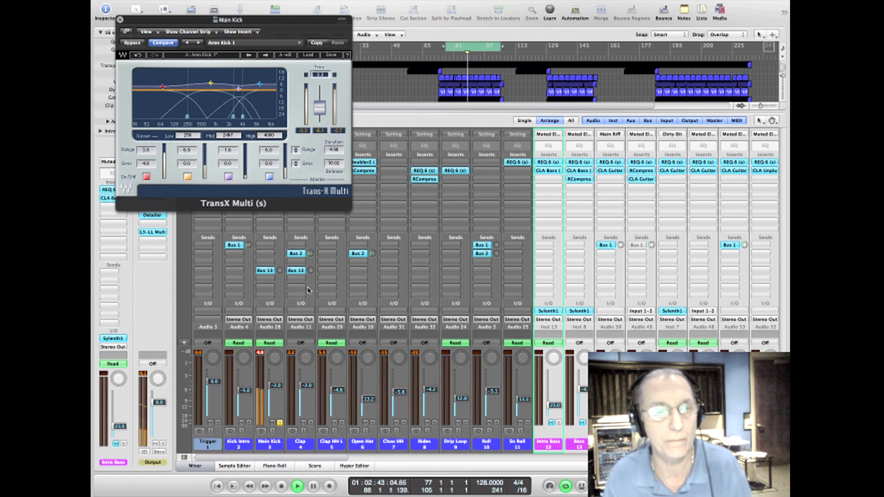
left_click(260, 354)
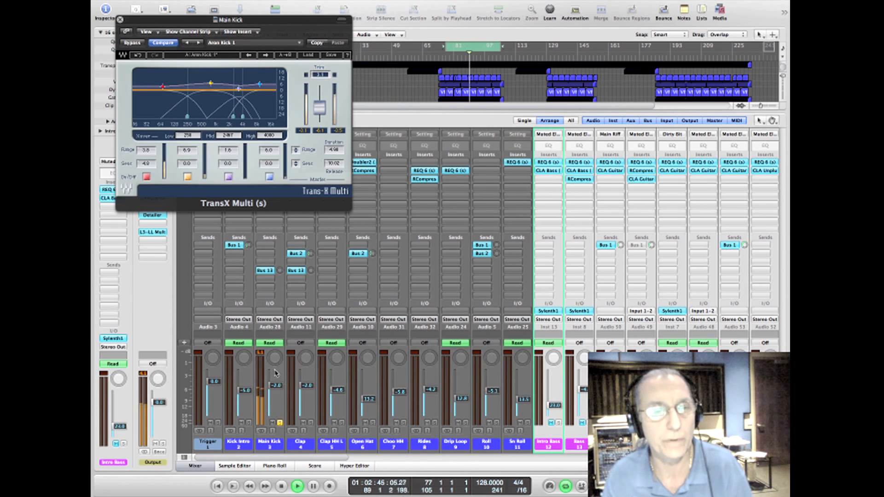
Step: Move the solo from the Main Kick to the Clap channel and open the Clap's Doubler2 plug-in
left_click(280, 423)
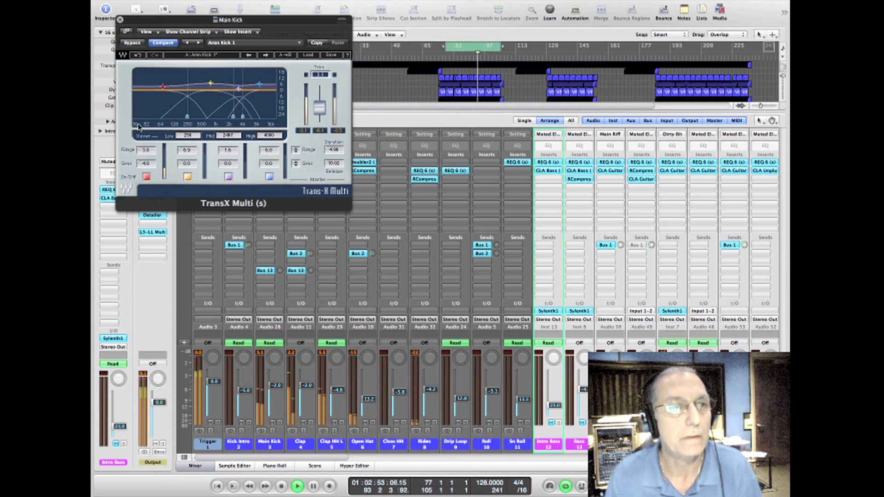
left_click(120, 20)
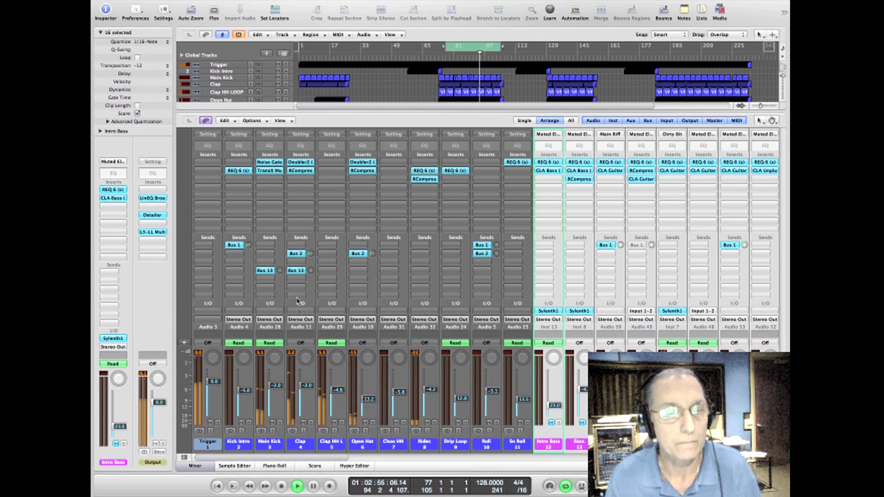
left_click(311, 423)
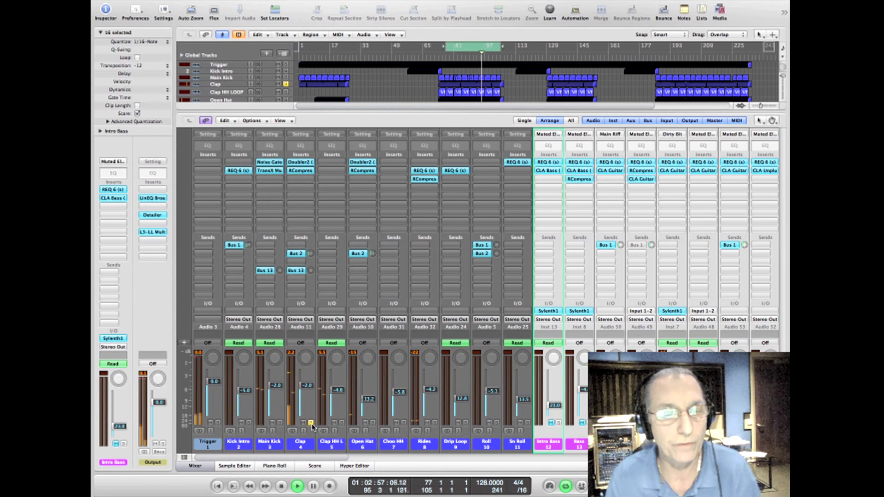
left_click(300, 163)
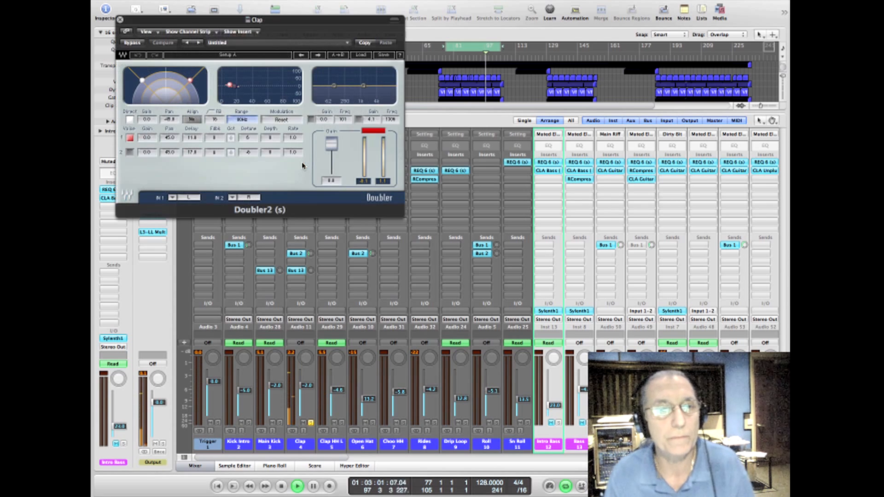
Step: Lower Doubler2's output gain to -1.2, and try a lower direct-signal gain before returning it to 0.0
left_click(378, 131)
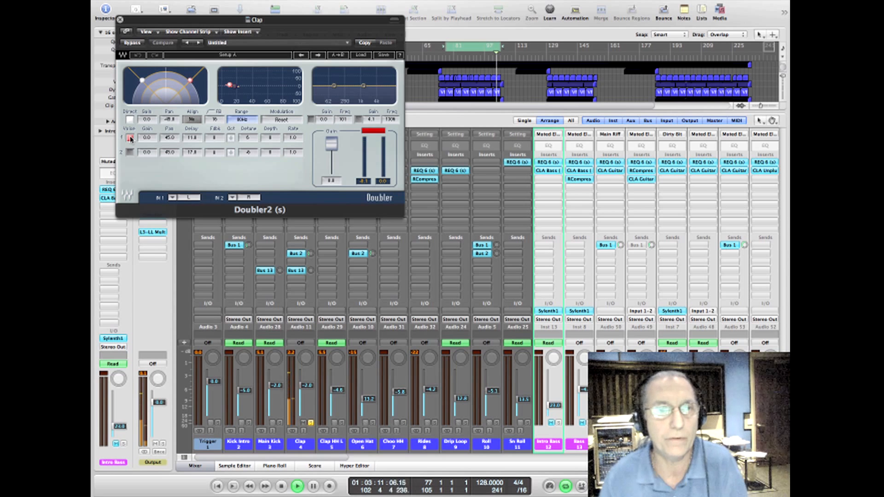
left_click_drag(331, 148, 332, 165)
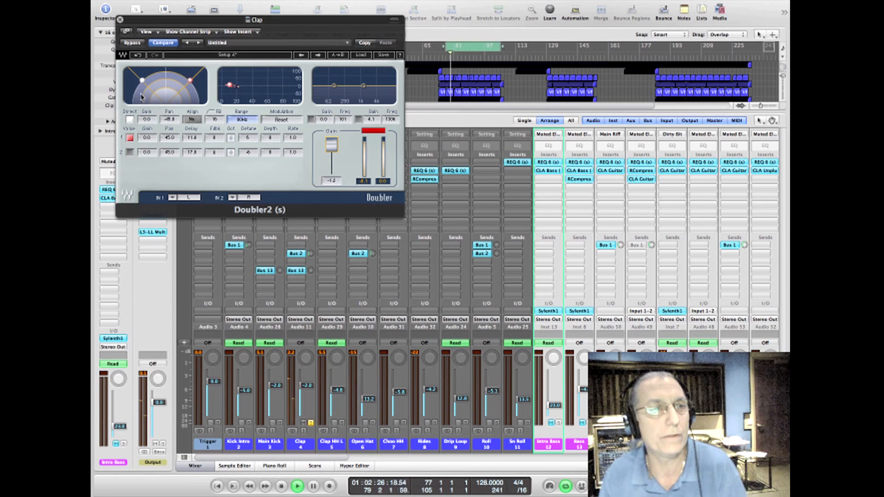
left_click_drag(143, 81, 145, 82)
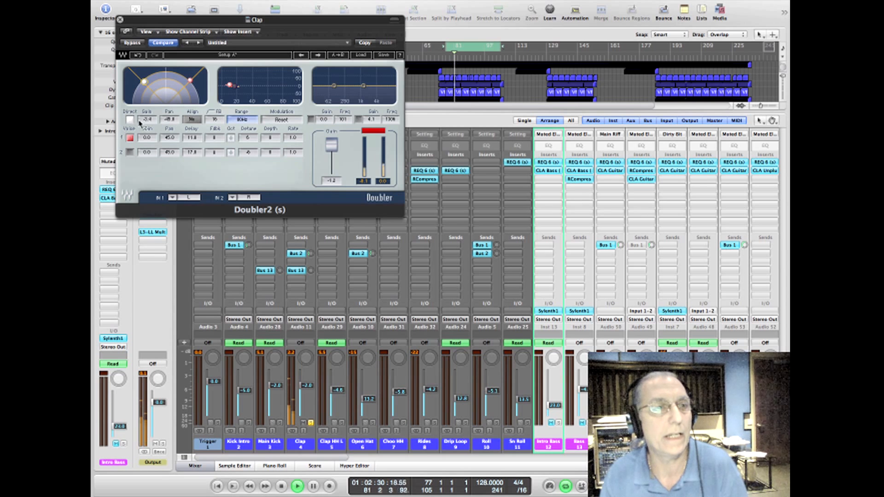
left_click_drag(142, 121, 142, 111)
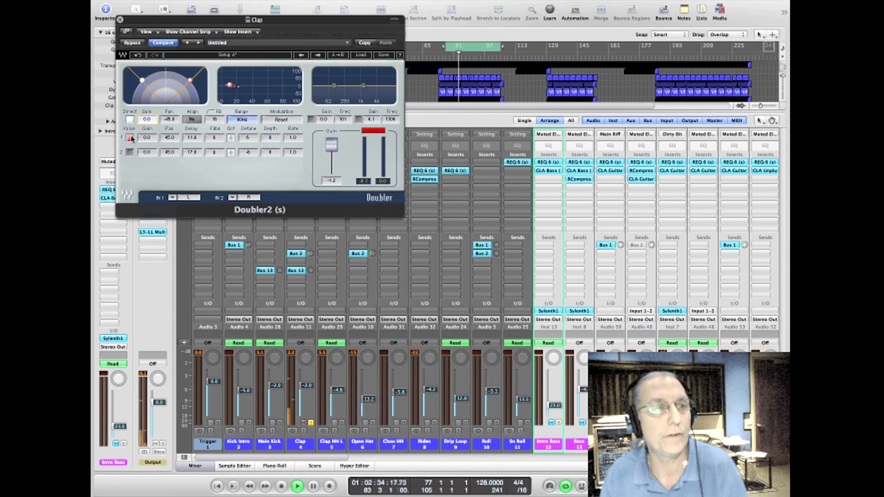
Step: Set Doubler2's first voice to a 44.9 pan, try longer and shorter delays ending at about 7, and bypass the plug-in
left_click(170, 137)
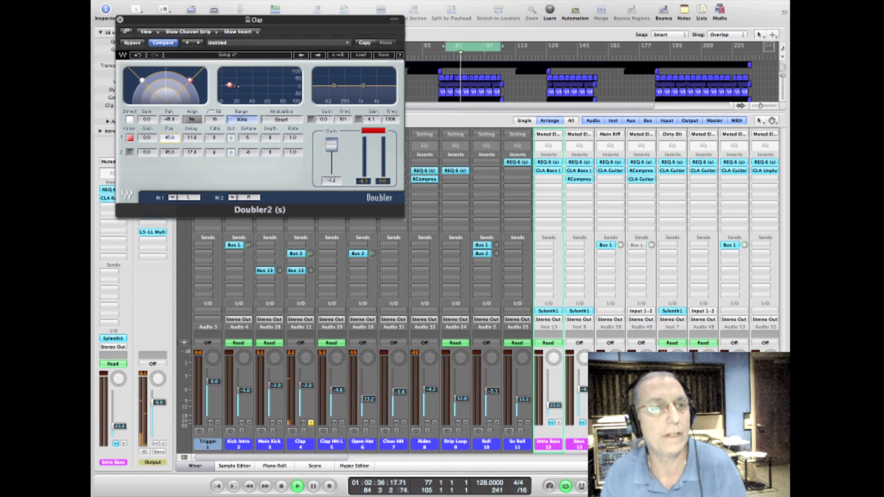
left_click_drag(170, 137, 192, 138)
left_click(198, 139)
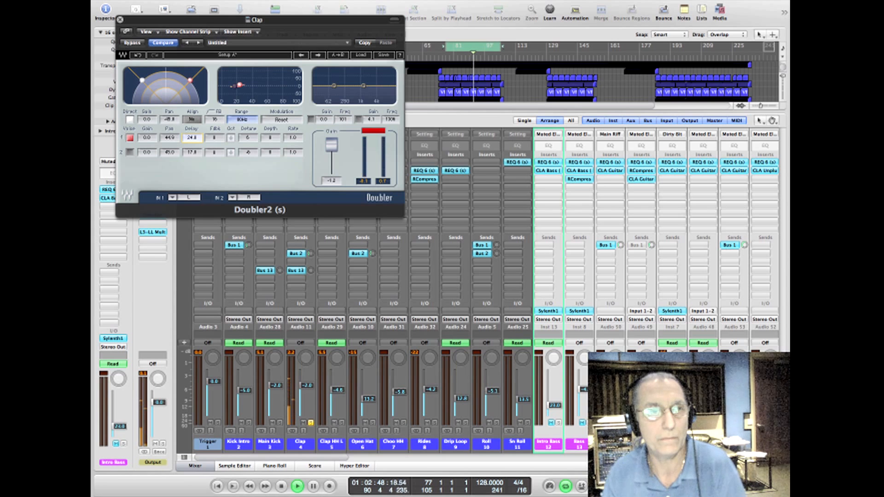
left_click_drag(192, 138, 191, 139)
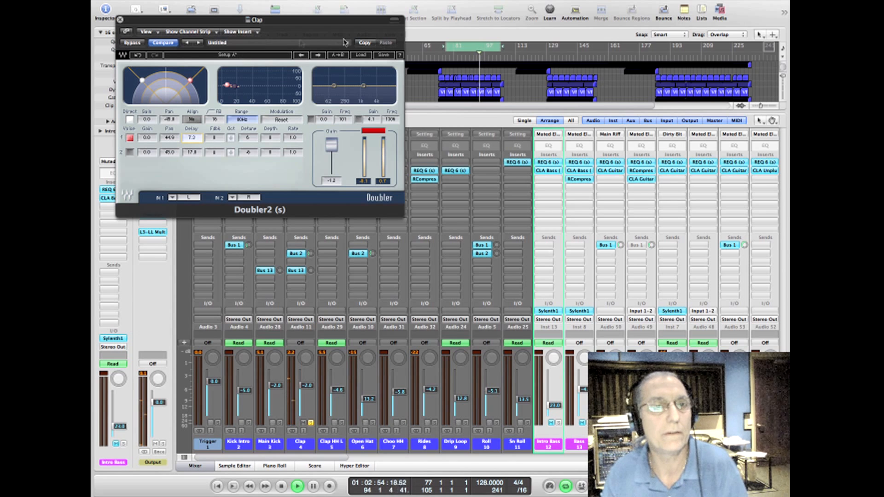
left_click(132, 43)
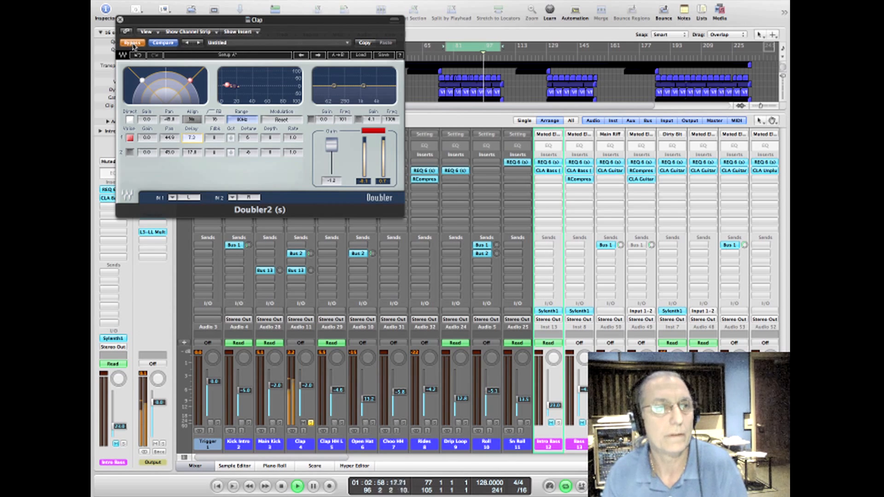
Step: Re-enable the Clap's Doubler2, lengthen the first voice's delay to about 14, and close the plug-in
left_click(133, 43)
mouse_move(192, 138)
left_mouse_down()
mouse_move(192, 129)
mouse_move(192, 137)
left_mouse_up()
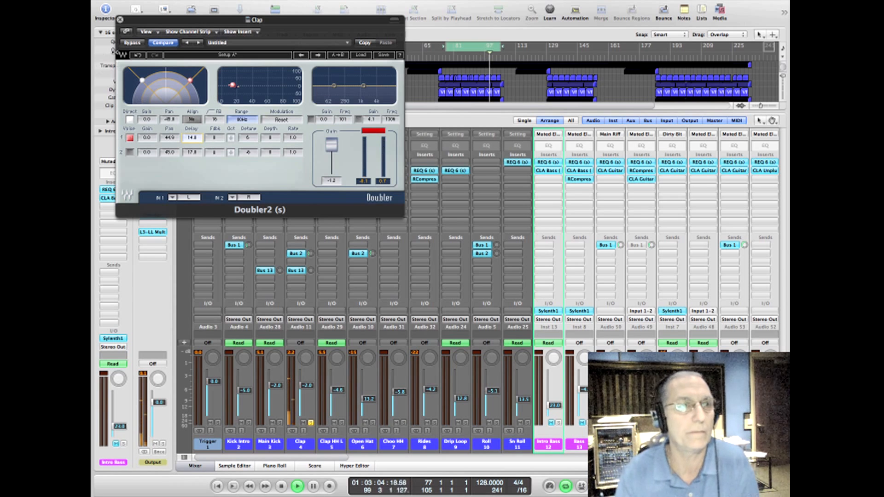
left_click(120, 21)
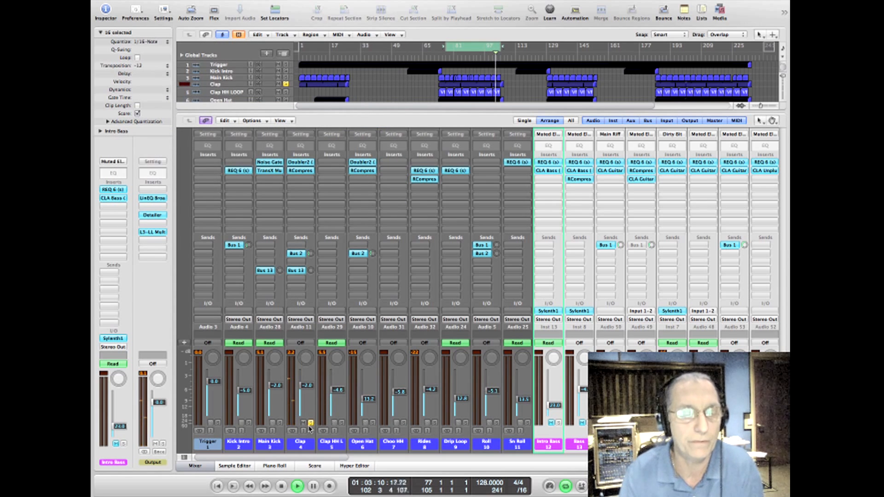
Step: Set the threshold of the Clap's RCompressor to -11.7, slightly lower its output gain, and close the plug-in
left_click(301, 171)
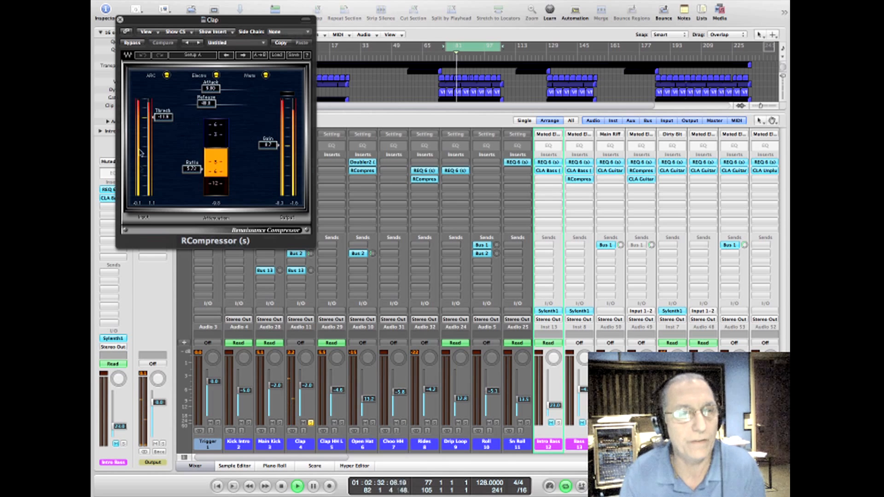
left_click(120, 20)
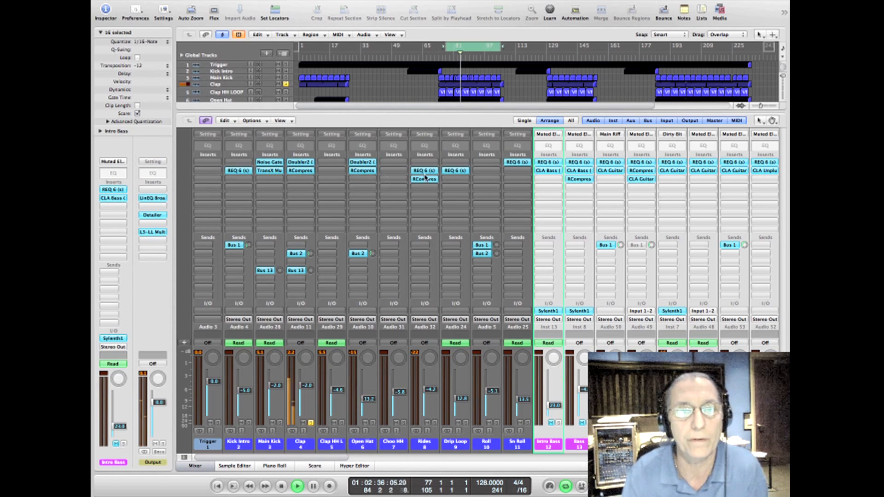
left_click(301, 171)
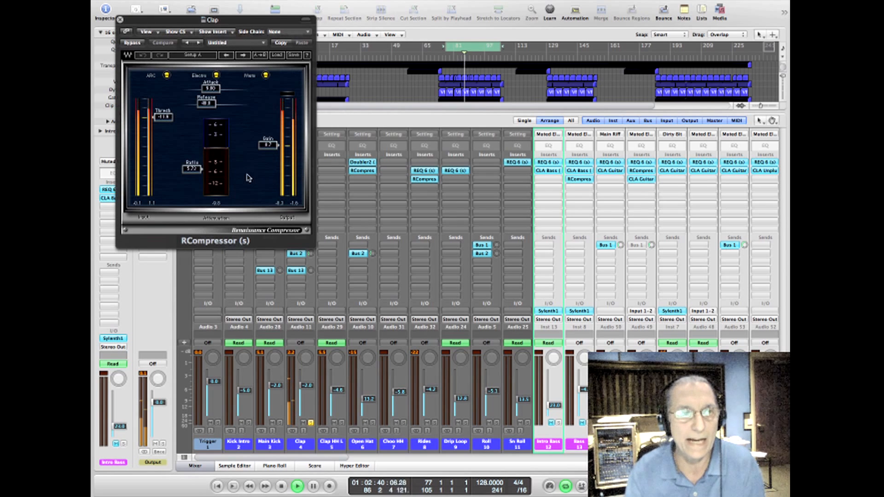
mouse_move(166, 117)
left_mouse_down()
mouse_move(164, 97)
mouse_move(169, 121)
left_mouse_up()
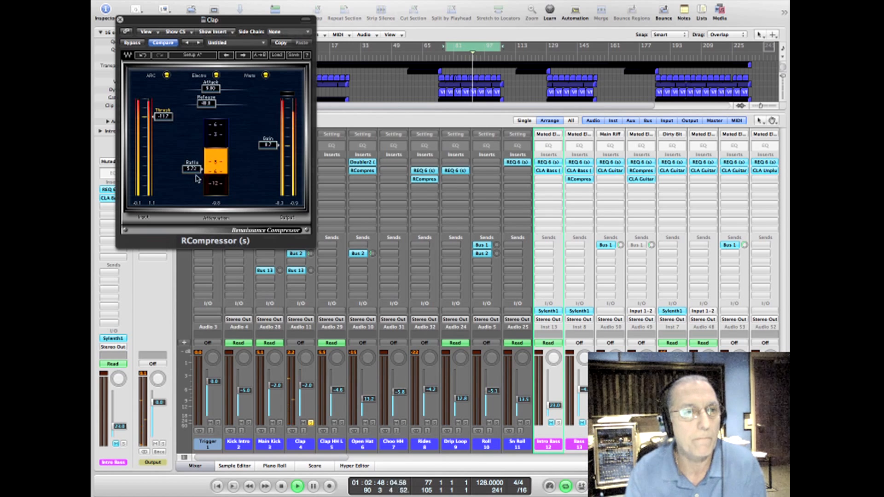
left_click_drag(263, 148, 263, 150)
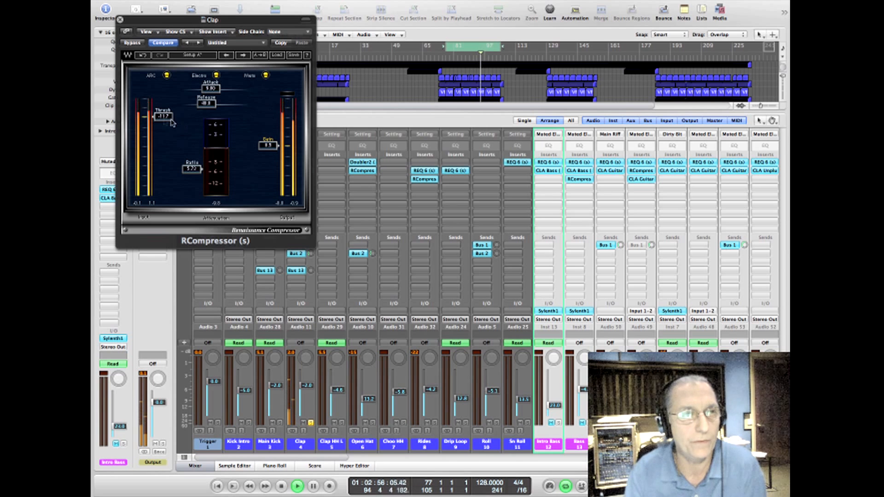
left_click(120, 20)
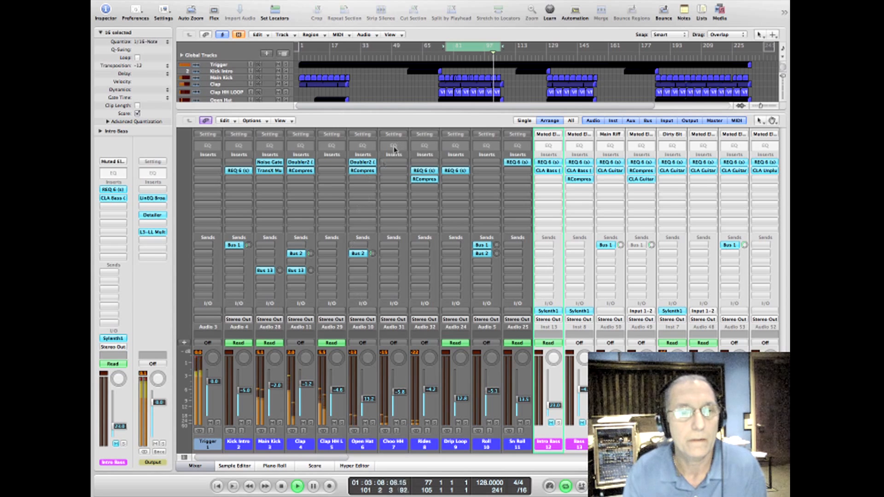
Step: Audition the Clap HH Loop channel in solo, and move the solo to the Open Hat channel
left_click(341, 422)
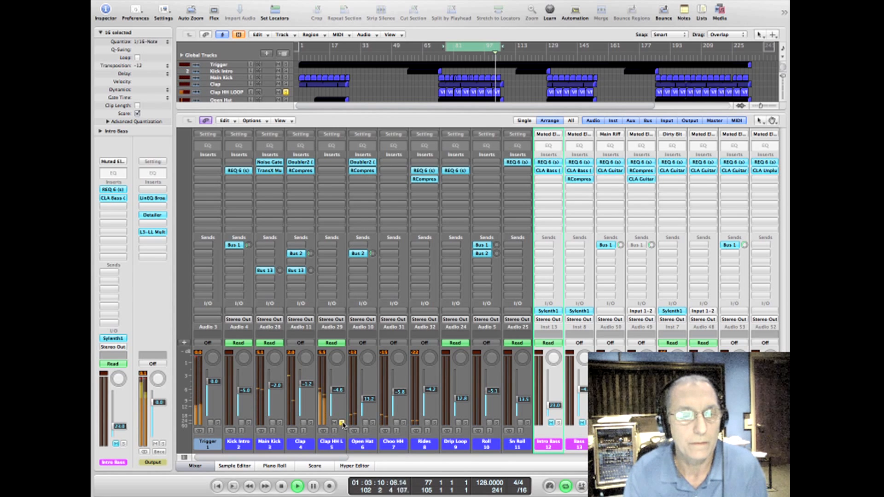
left_click(341, 422)
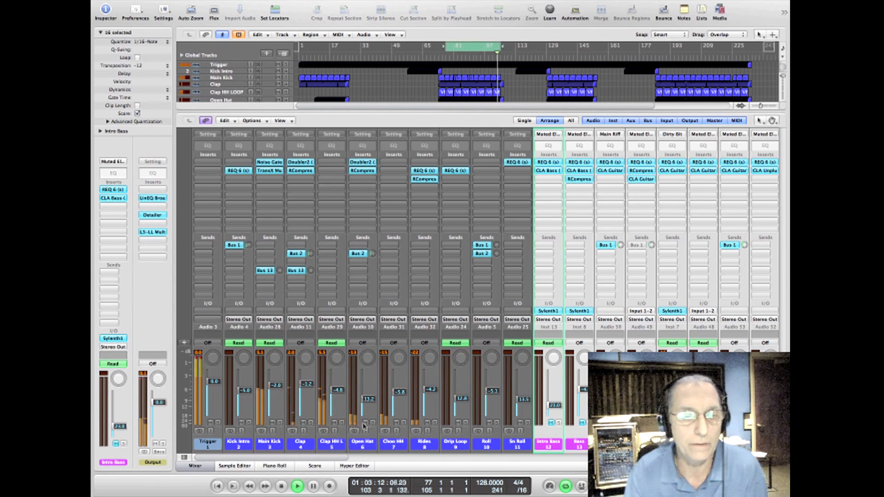
left_click(372, 423)
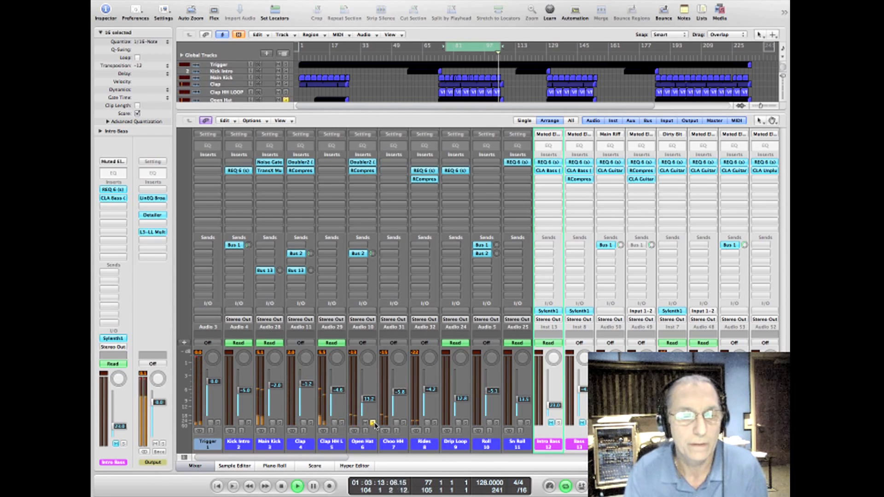
Step: In the Open Hat's Doubler2, cut the high-band EQ gain to about -20 and lower the output gain to -3.3
left_click(368, 165)
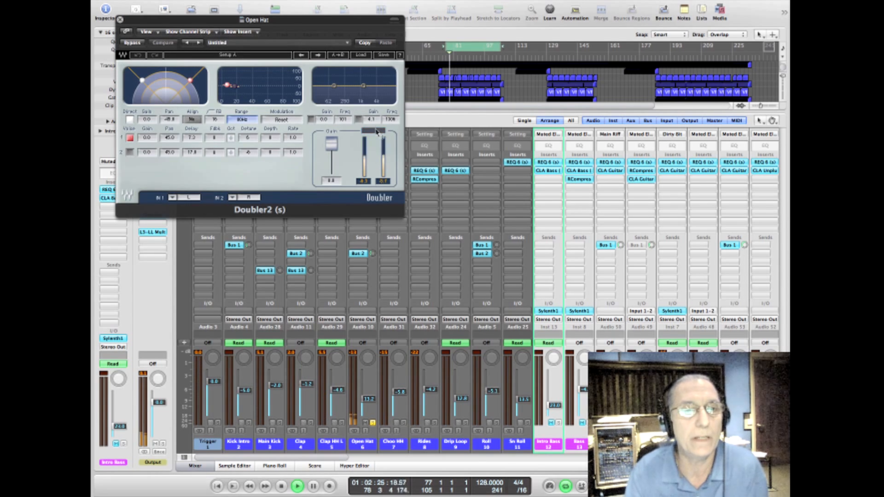
left_click_drag(372, 120, 372, 131)
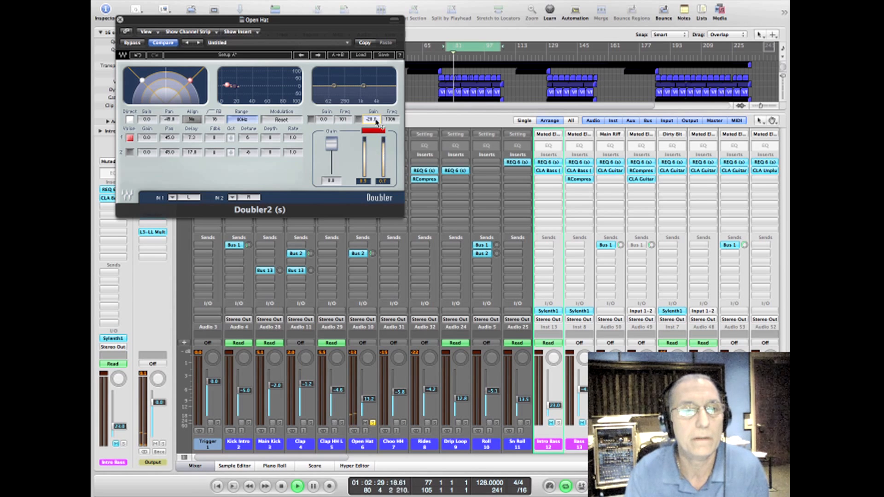
left_click_drag(331, 145, 331, 148)
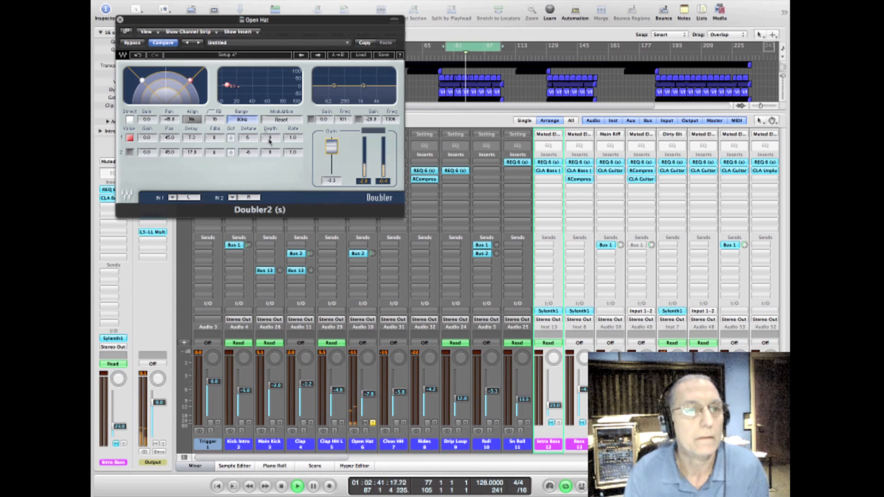
left_click(119, 21)
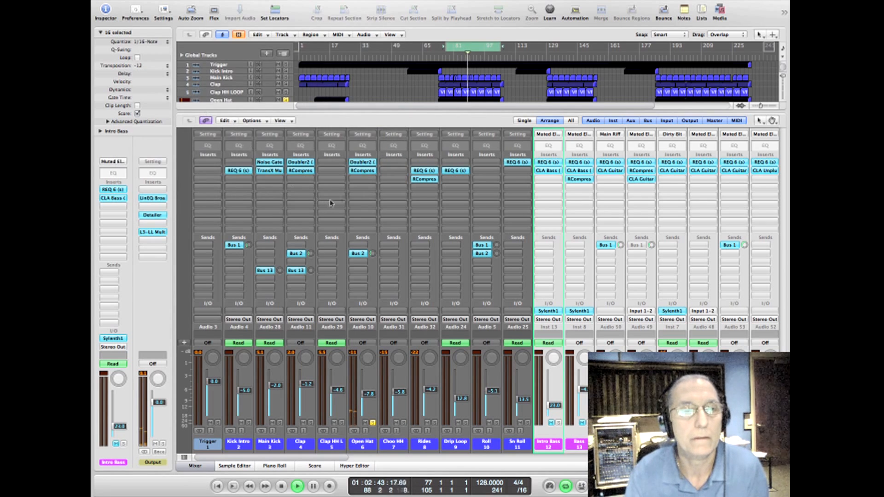
Step: Compare the Open Hat's RCompressor bypassed and active, and raise its threshold to -6.0
left_click(366, 171)
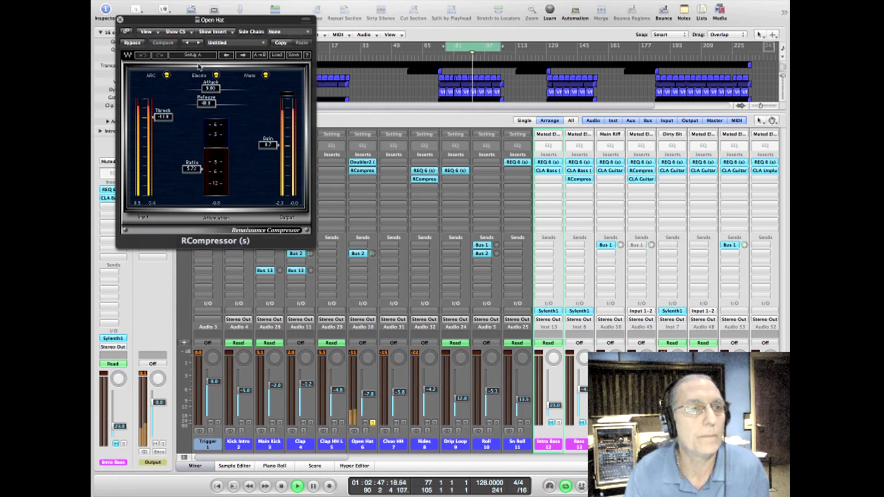
left_click(132, 43)
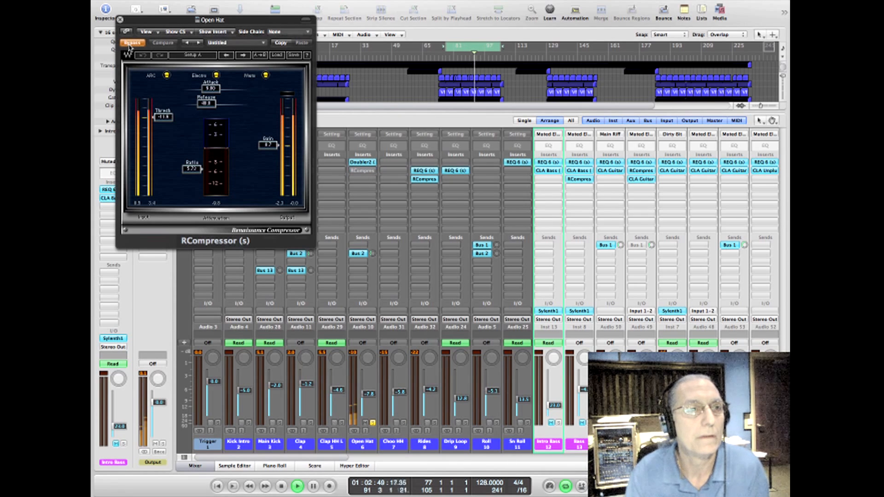
left_click(131, 42)
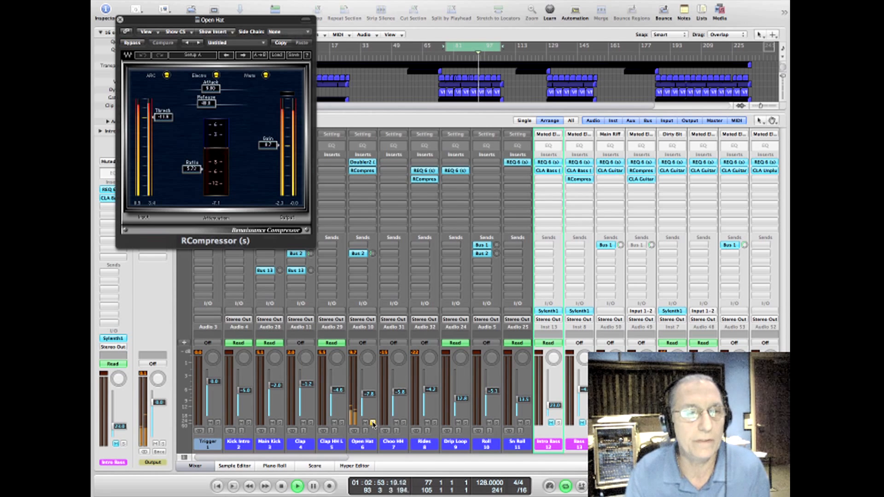
left_click_drag(171, 119, 171, 107)
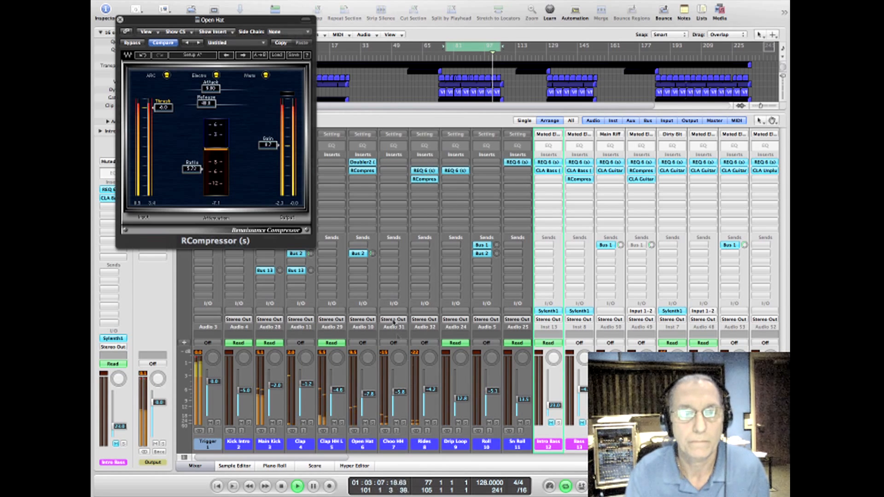
Step: Solo the Rides channel and raise its fader slightly
left_click(435, 423)
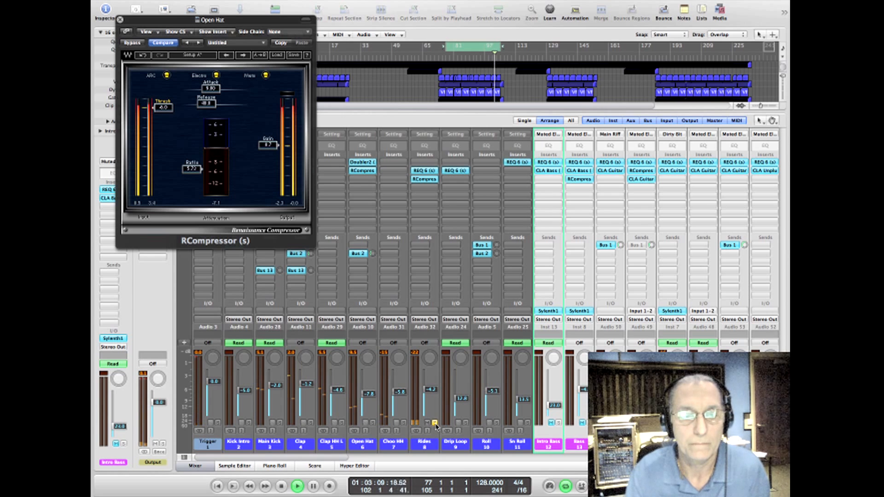
left_click_drag(431, 390, 431, 387)
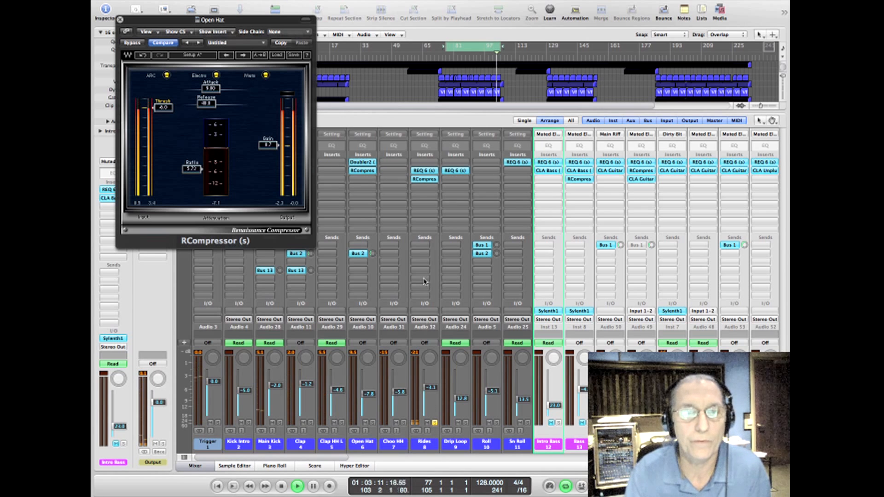
Step: Compare the Rides channel with its REQ 6 bypassed and active from about bar 92, and close the open plug-in windows
left_click(424, 171)
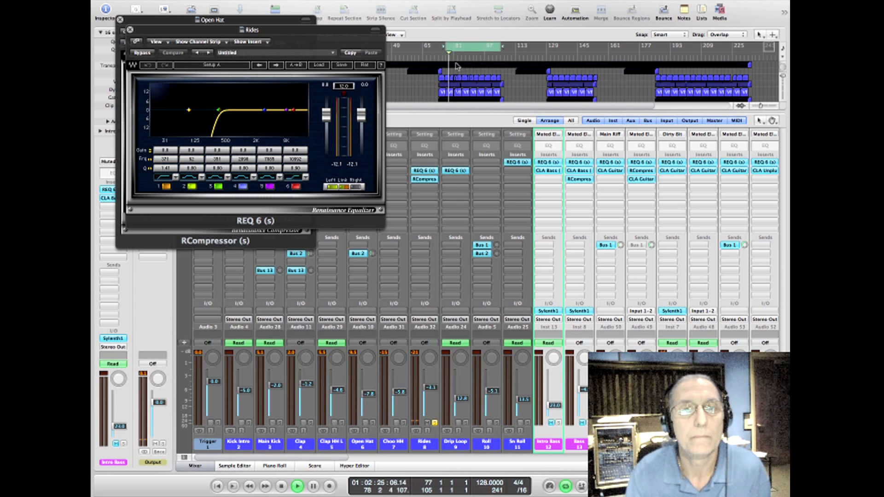
left_click_drag(458, 61, 477, 60)
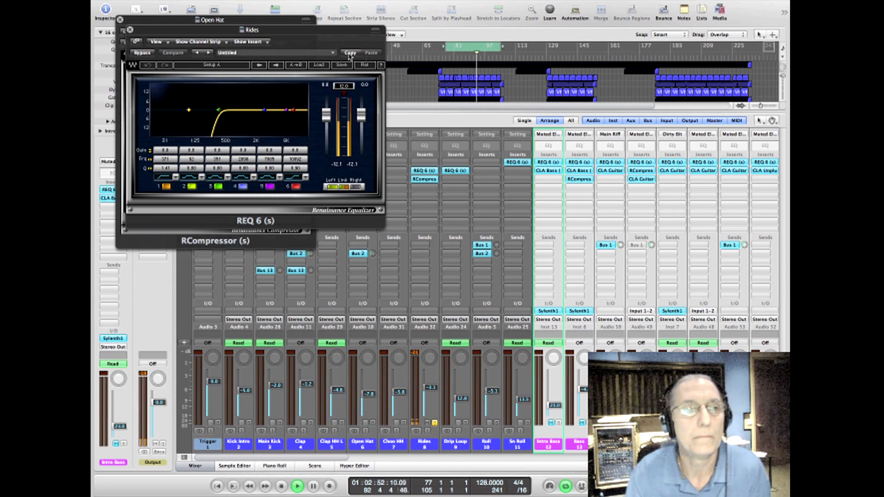
left_click(142, 53)
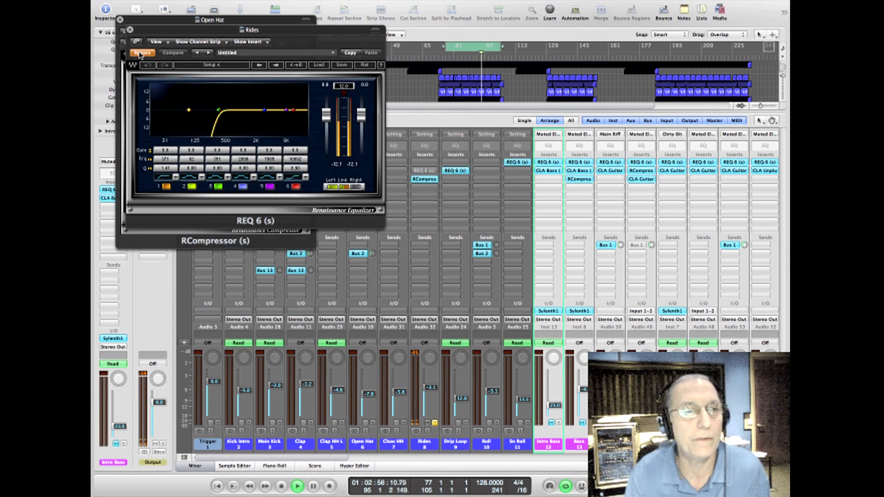
left_click(141, 53)
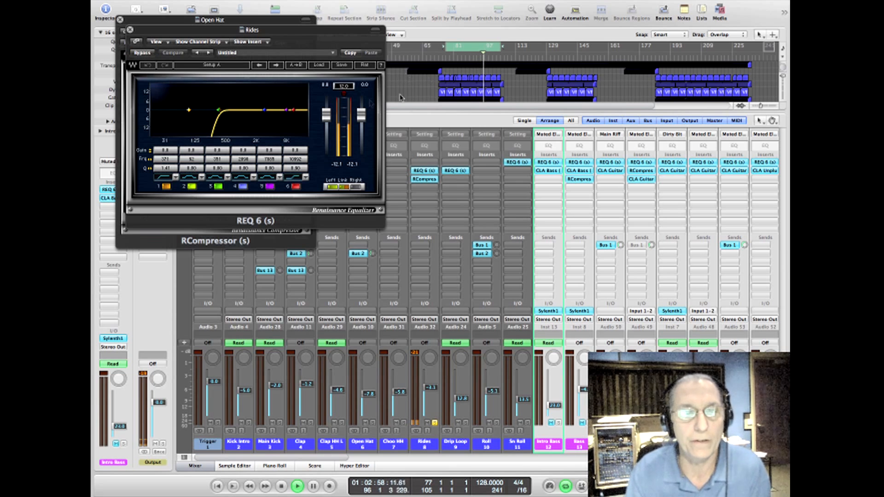
left_click(130, 30)
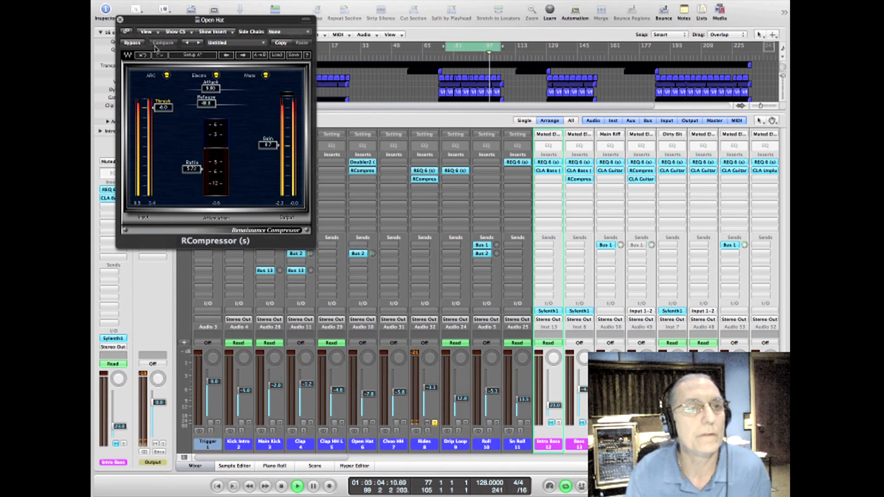
left_click(121, 20)
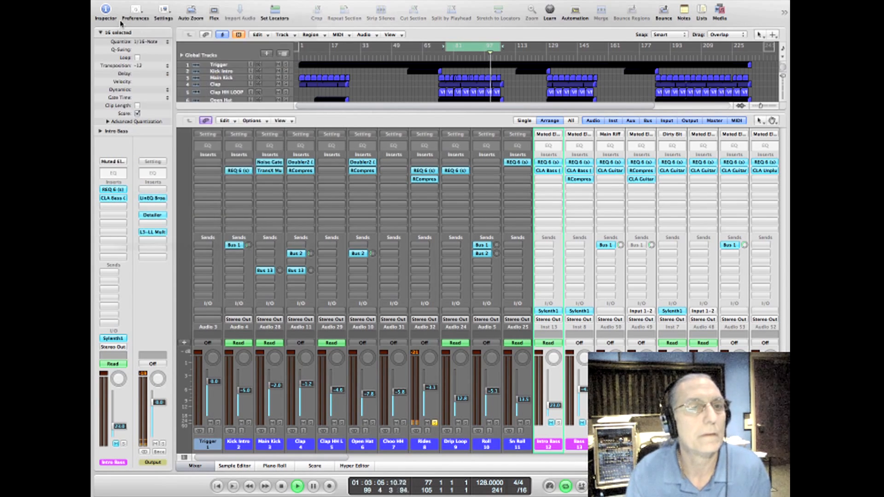
Step: Raise the threshold of the Rides' RCompressor to -10.7 and replay from the start of the cycle region
left_click(429, 180)
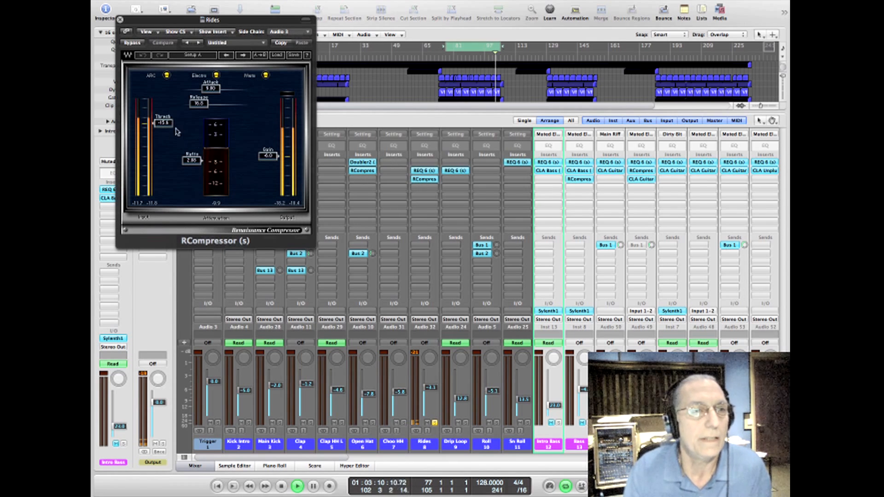
left_click_drag(165, 123, 164, 115)
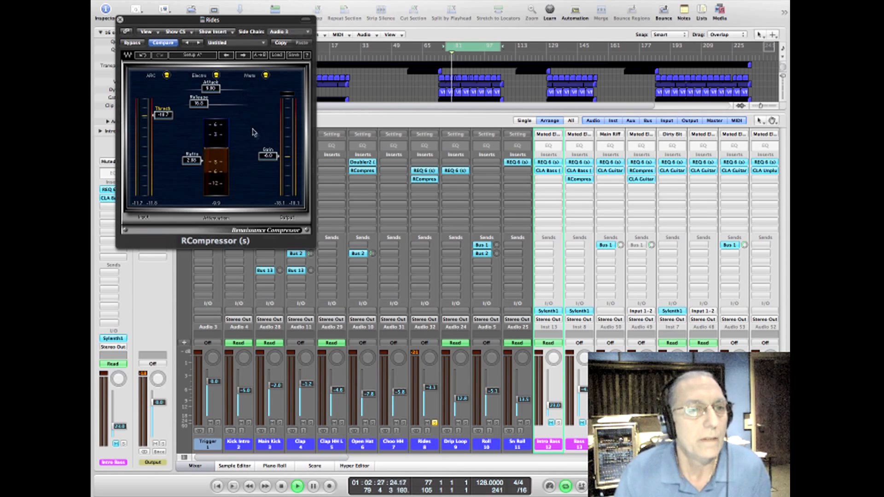
left_click_drag(195, 20, 637, 138)
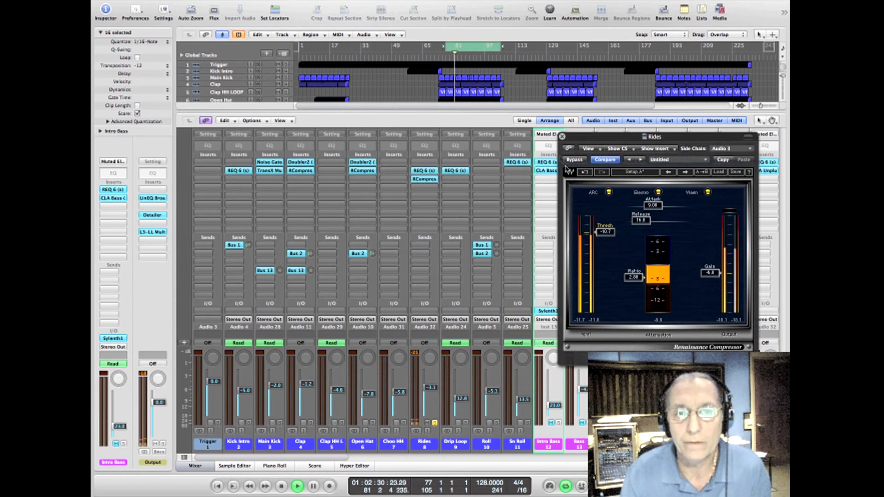
left_click(445, 56)
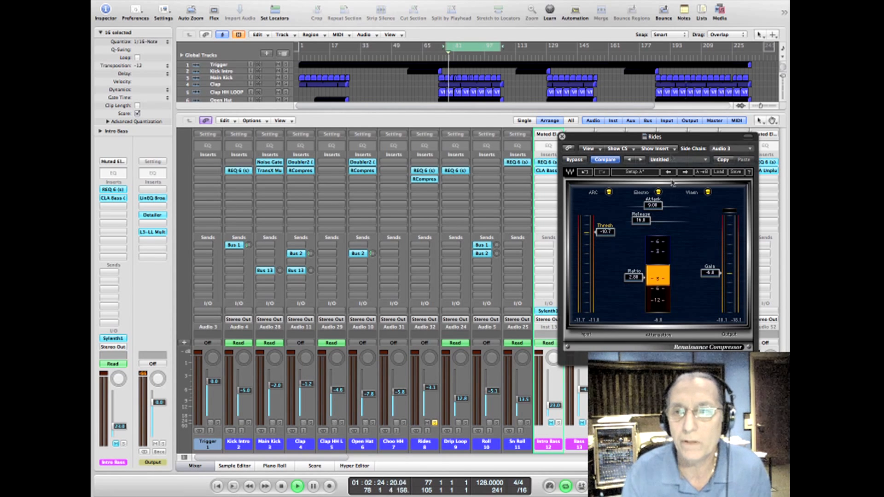
Step: Inspect the side-chain source list of the Rides' RCompressor, keep Audio 3 – Trigger as the source, and close the plug-in
left_click_drag(663, 138, 428, 141)
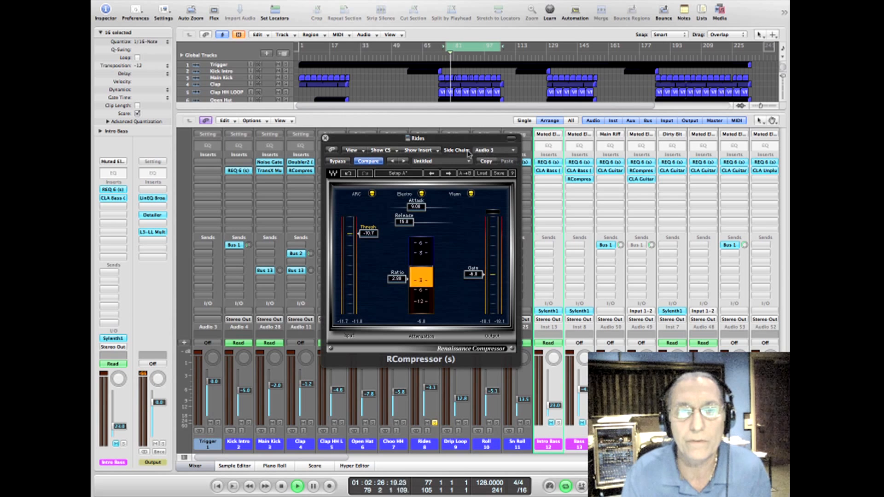
left_click(492, 151)
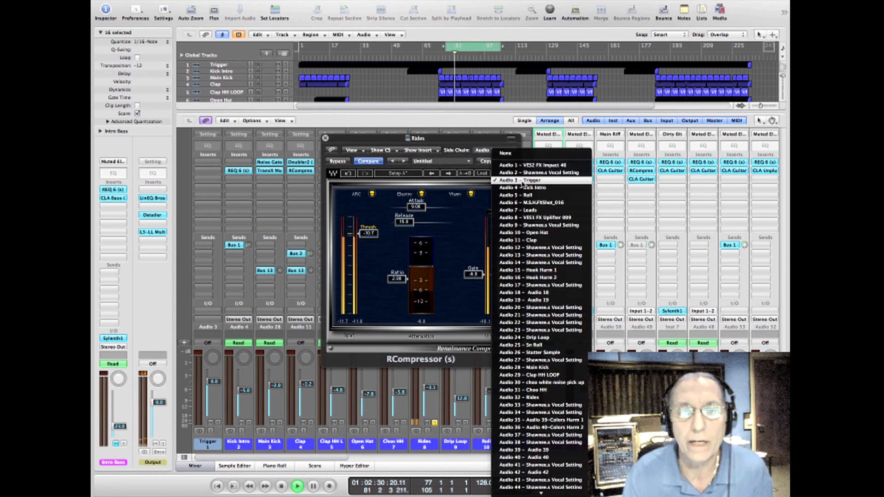
left_click(442, 139)
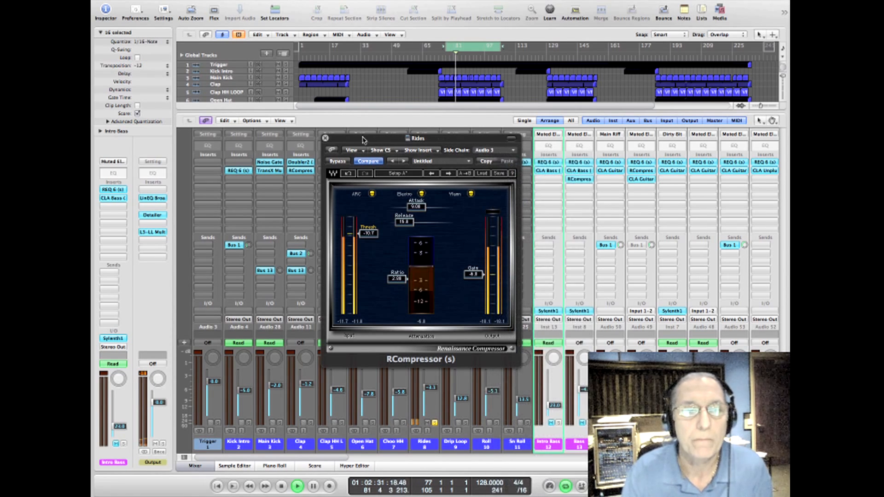
left_click(325, 138)
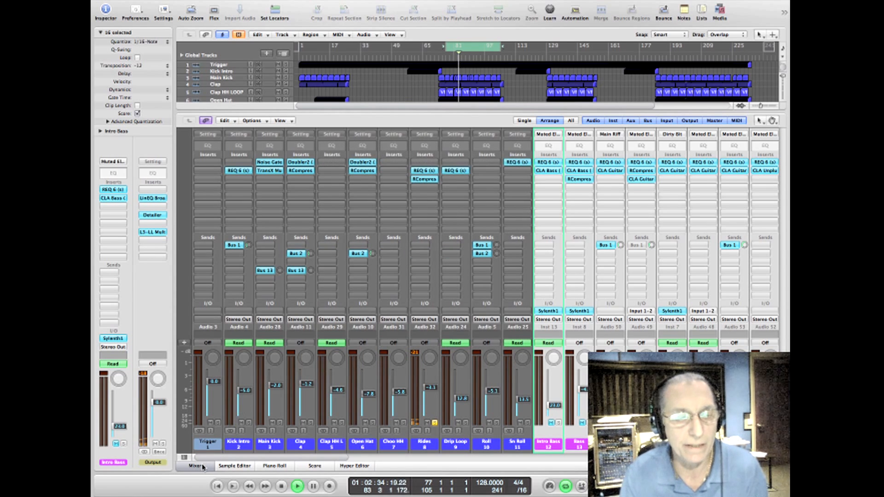
Step: Show the full arrangement with taller tracks, select the Trigger track, and examine its regions within the cycle area
left_click(195, 466)
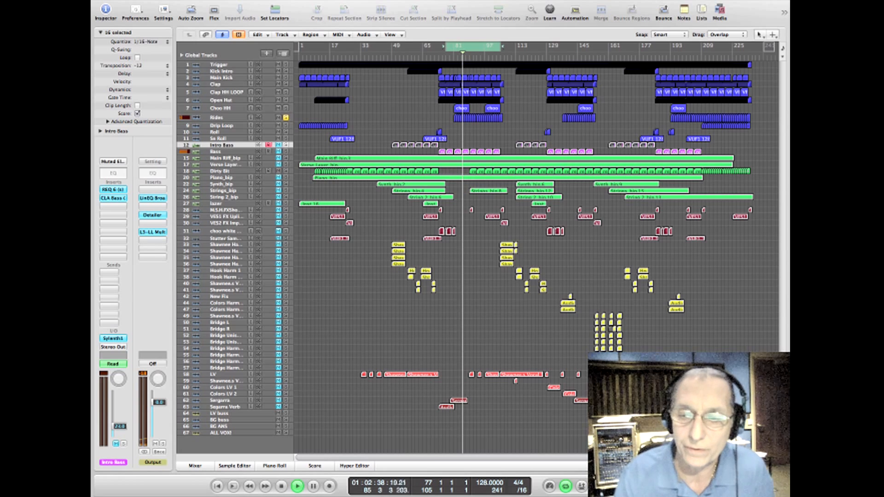
key("ctrl+Down")
key("ctrl+Down")
key("ctrl+Down")
key("ctrl+Down")
key("ctrl+Down")
key("ctrl+Down")
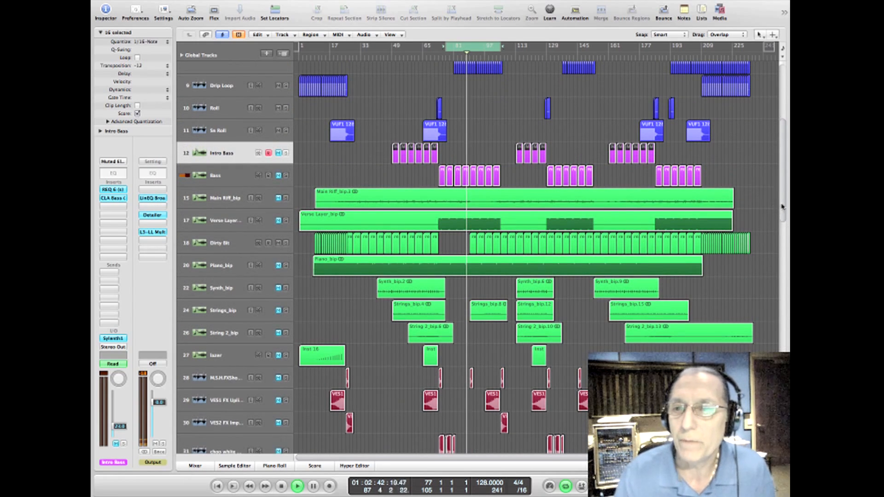
left_click_drag(783, 207, 786, 111)
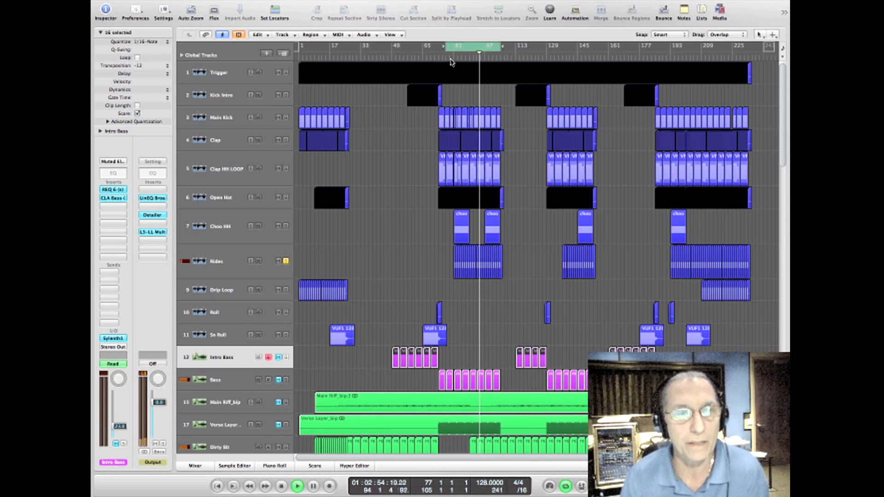
left_click(221, 73)
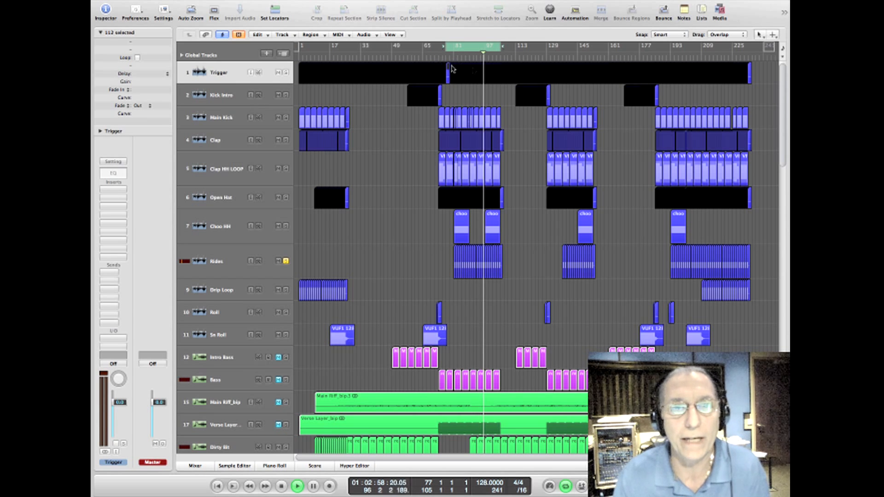
left_click(470, 73)
left_click(481, 77)
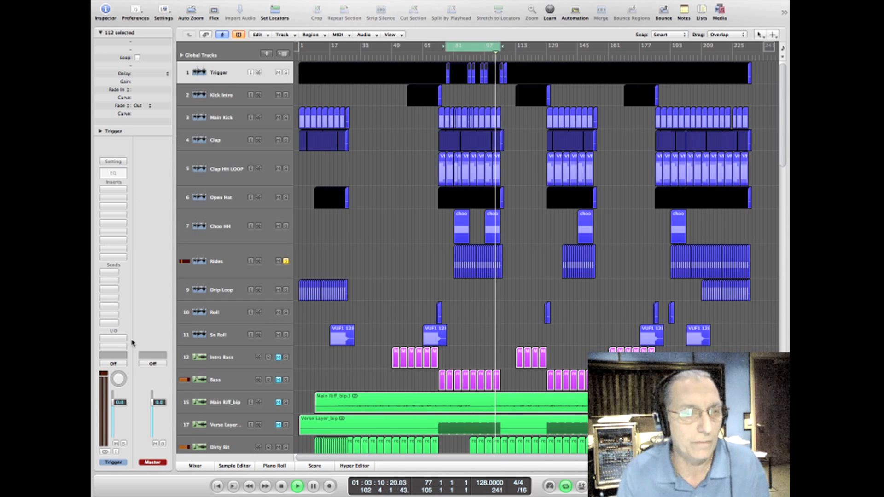
Step: Compare the Rides' RCompressor with its side-chain source set to None and back to Audio 3 – Trigger
left_click(197, 468)
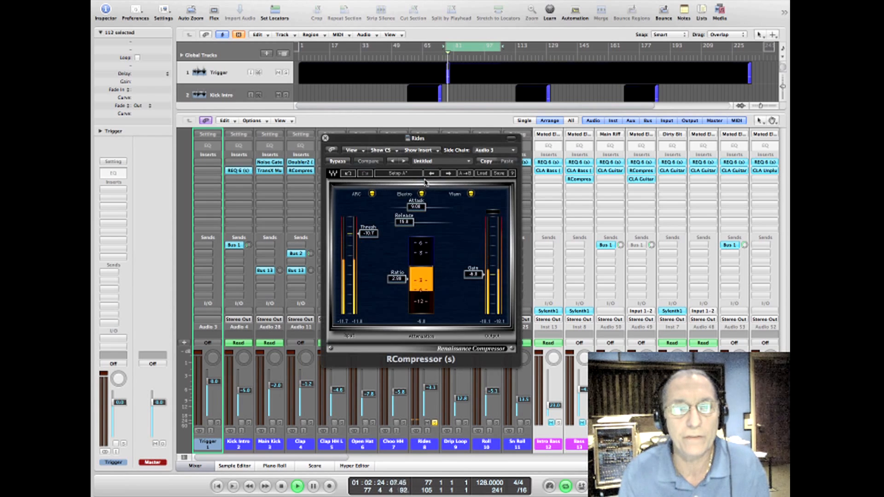
left_click(492, 152)
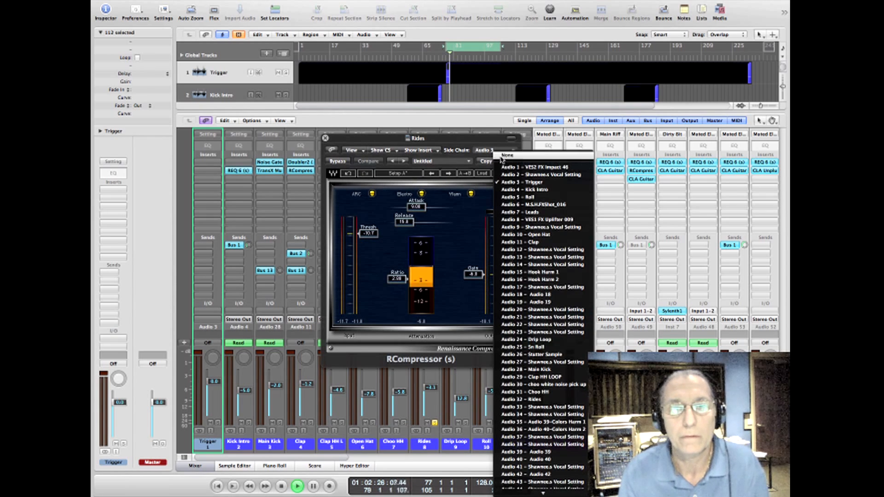
left_click(496, 154)
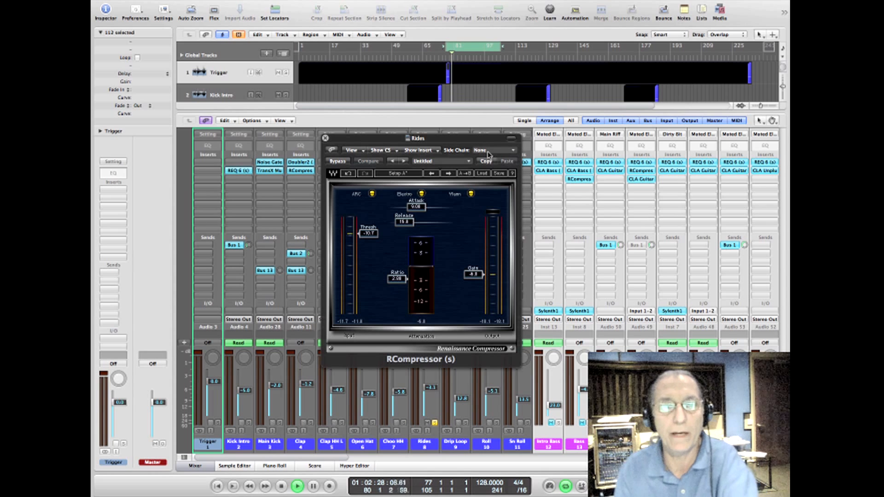
left_click(490, 153)
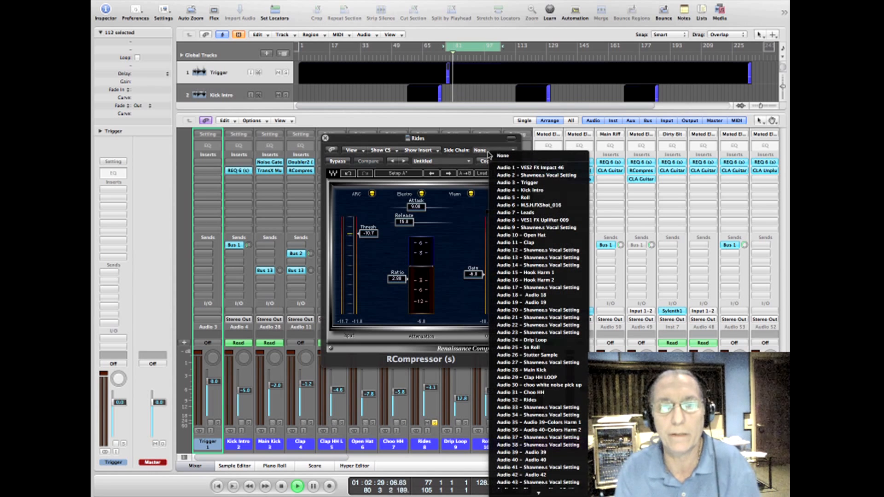
left_click(506, 184)
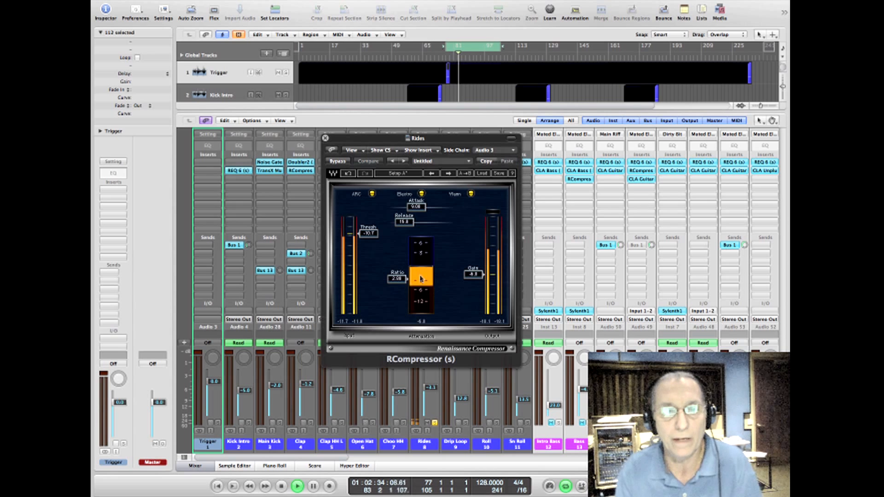
Step: Set the Rides' RCompressor threshold to -12.5 and gain to -1.5, close the plug-in, and unsolo the channel
left_click_drag(365, 240, 367, 275)
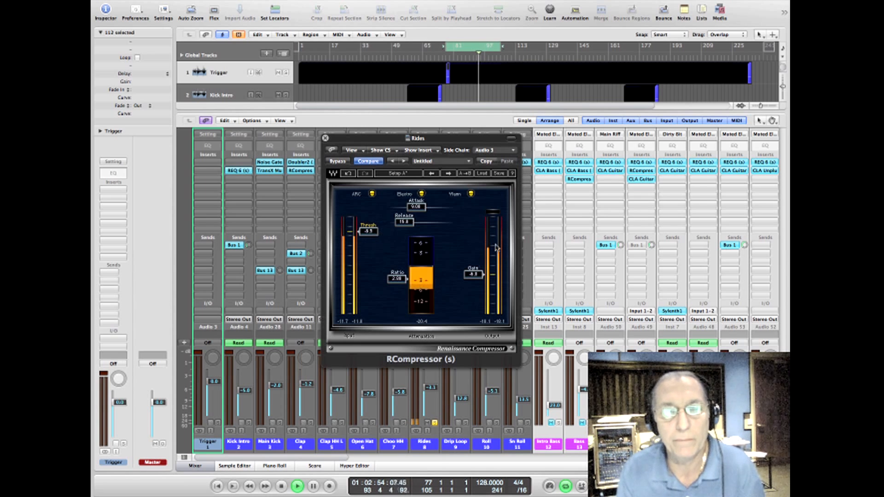
mouse_move(369, 230)
left_mouse_down()
mouse_move(369, 263)
mouse_move(368, 236)
left_mouse_up()
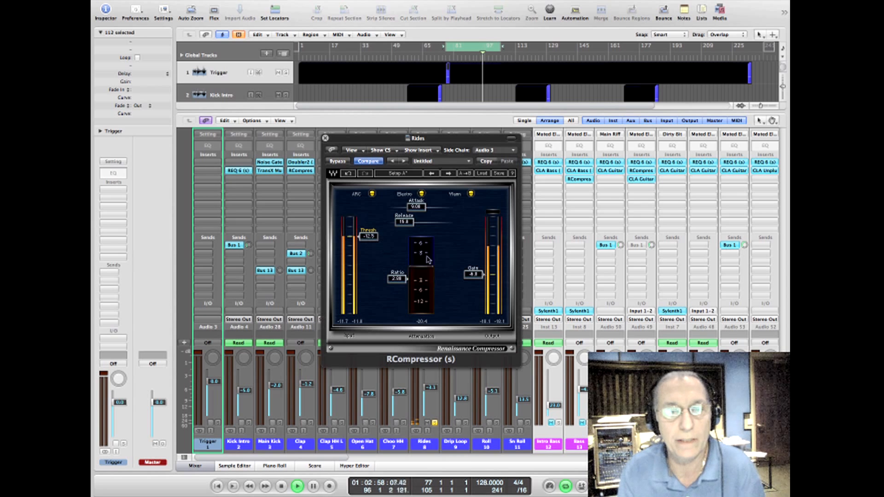
left_click_drag(491, 274, 491, 267)
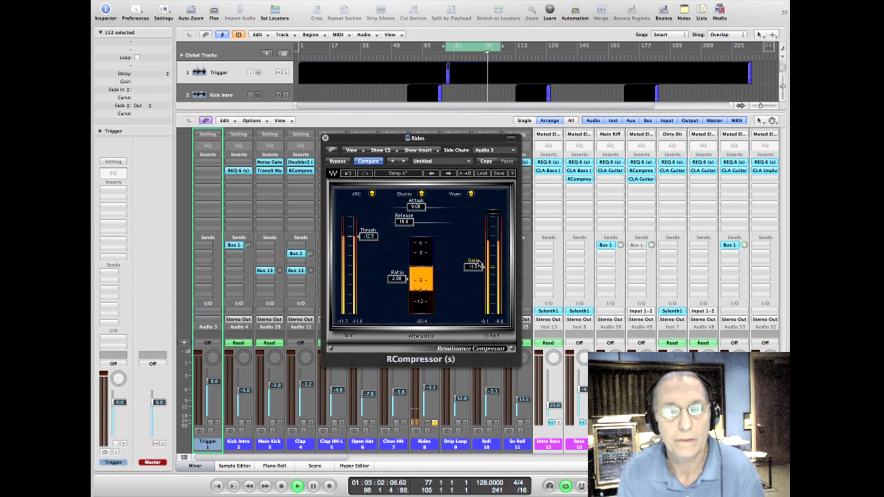
left_click(493, 212)
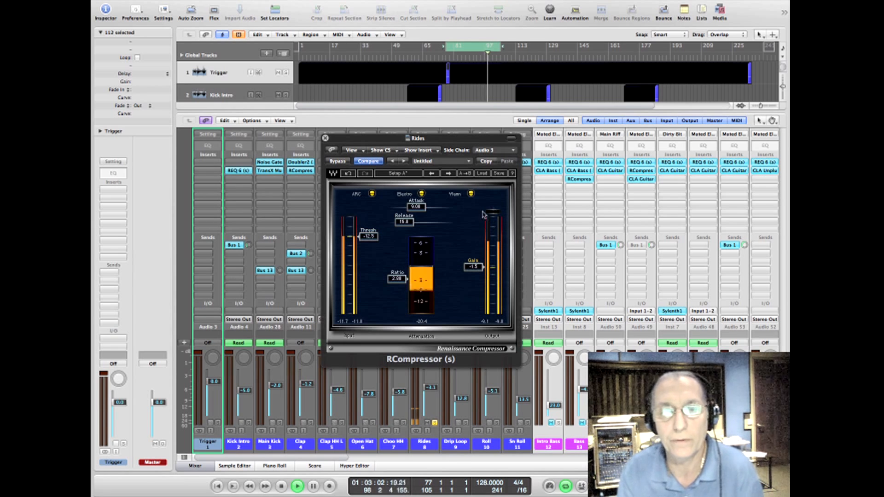
left_click(325, 138)
left_click(434, 423)
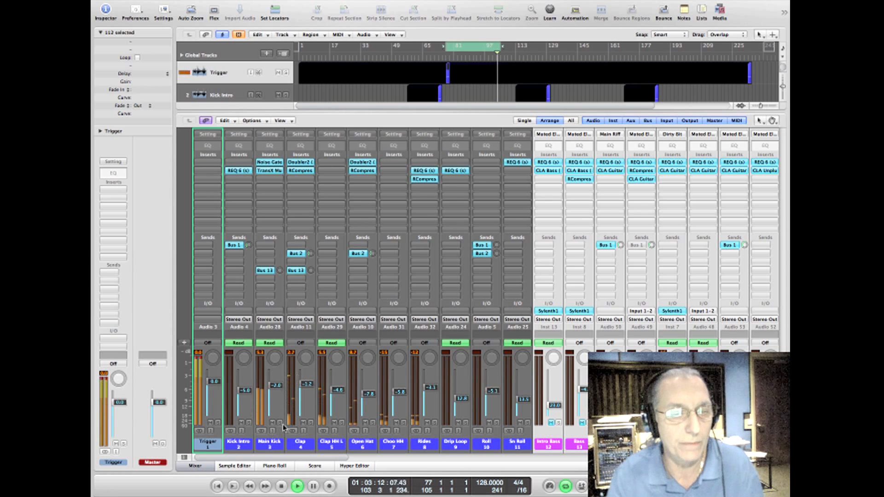
Step: Select the Main Kick track, display track automation, and raise its whole volume curve to a -1.0 dB base level
left_click(278, 444)
key("x")
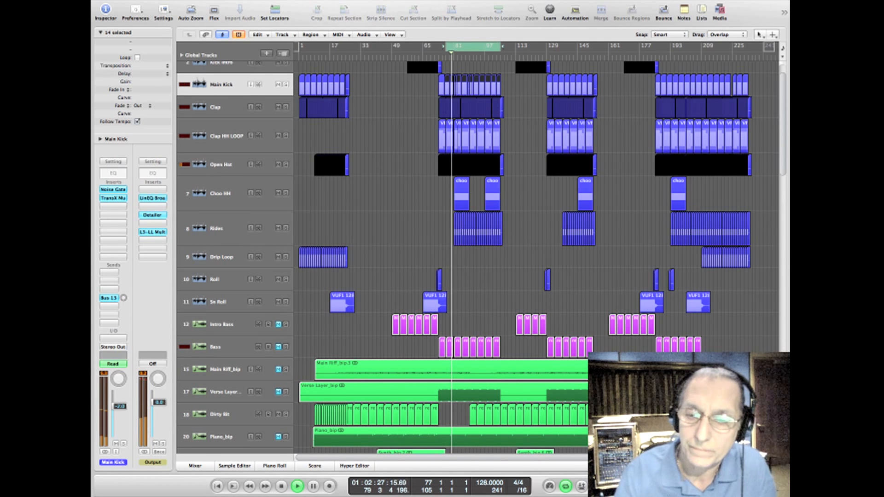
key("ctrl+Up")
key("ctrl+Up")
key("ctrl+Up")
key("ctrl+Up")
key("ctrl+Up")
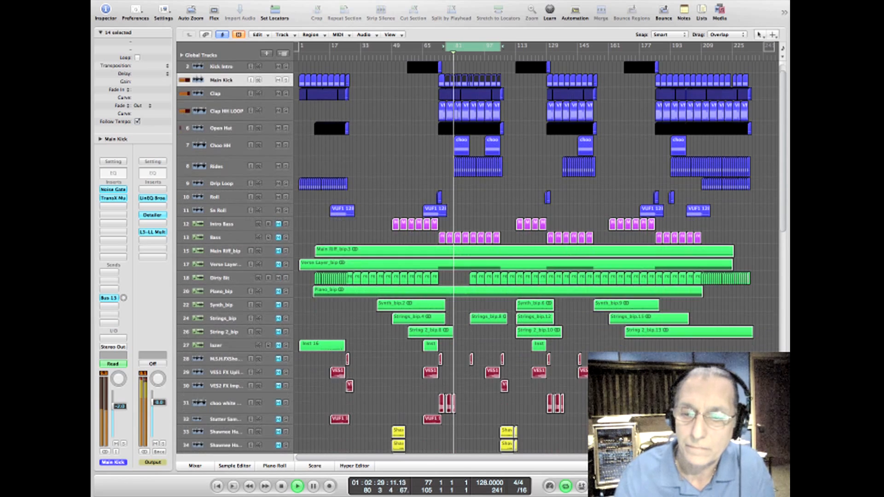
key("ctrl+Up")
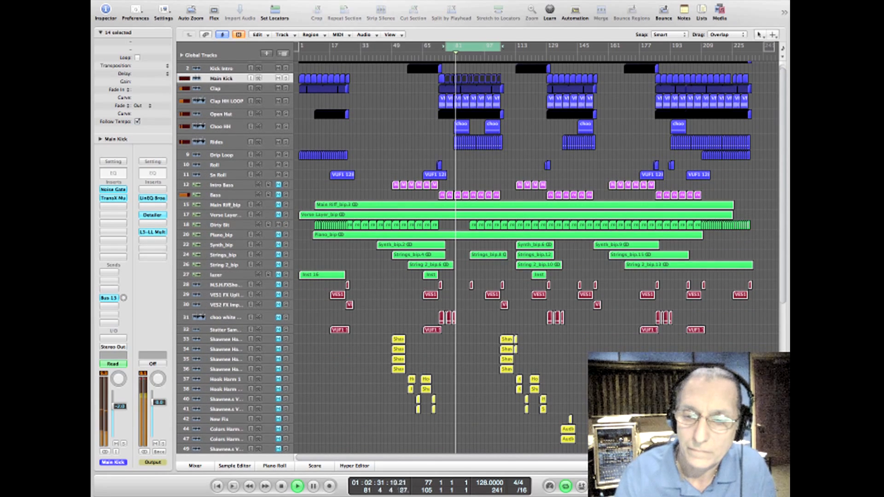
key("ctrl+Down")
key("ctrl+Down")
key("ctrl+Down")
key("ctrl+Down")
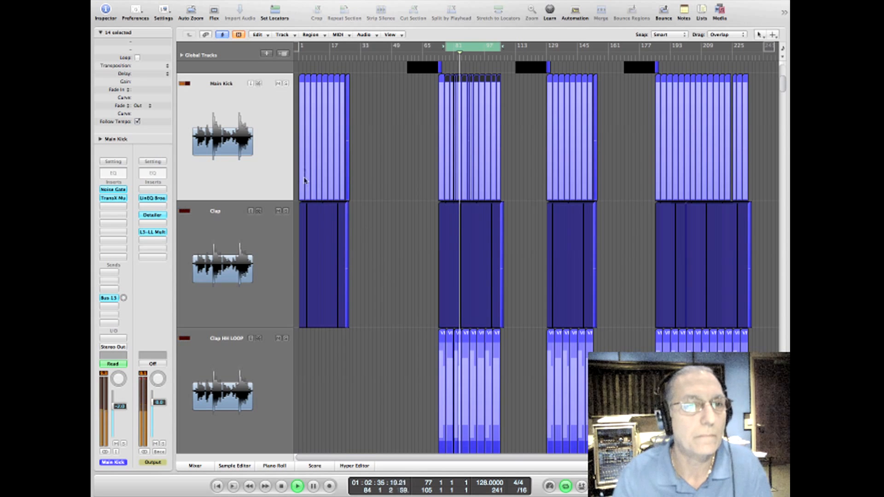
left_click(390, 34)
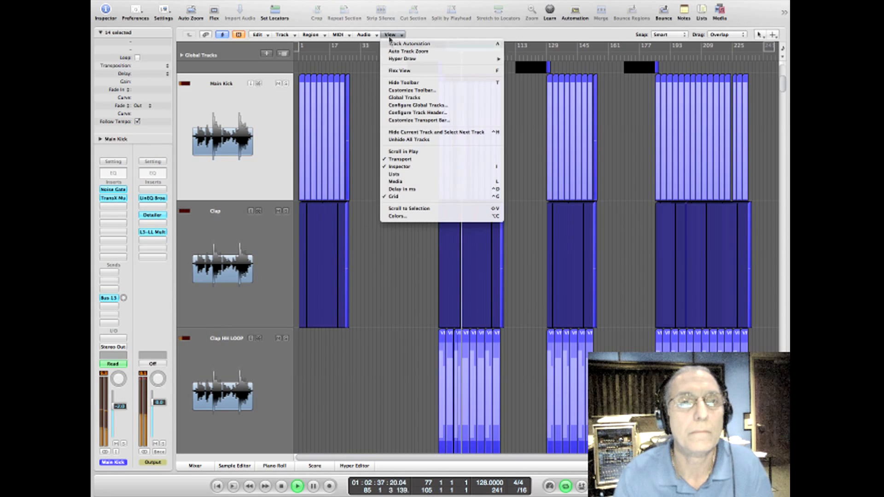
left_click(384, 64)
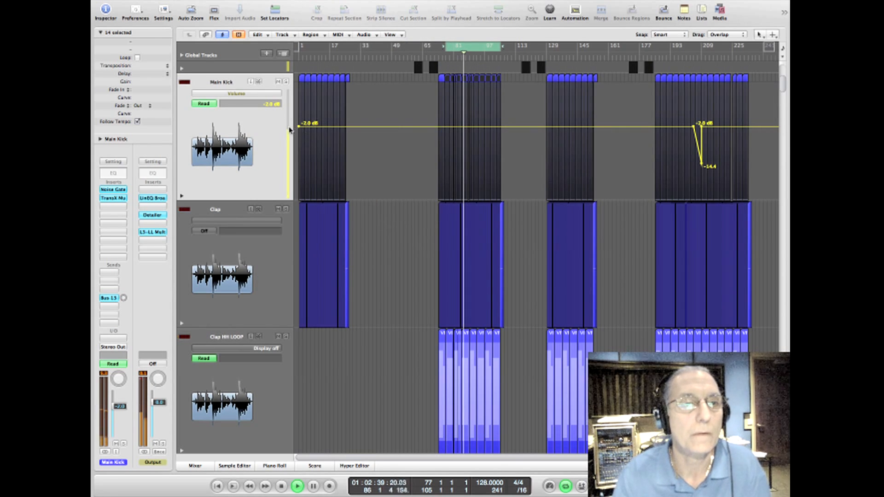
left_click_drag(289, 128, 288, 118)
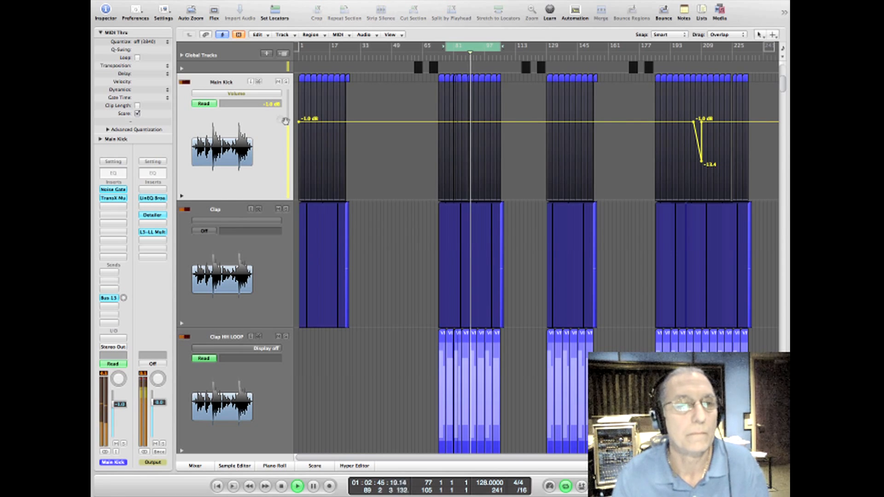
Step: Mute the drum channels from Kick Intro through Sn Roll in the mixer, and unmute Intro Bass and Bass
left_click(205, 467)
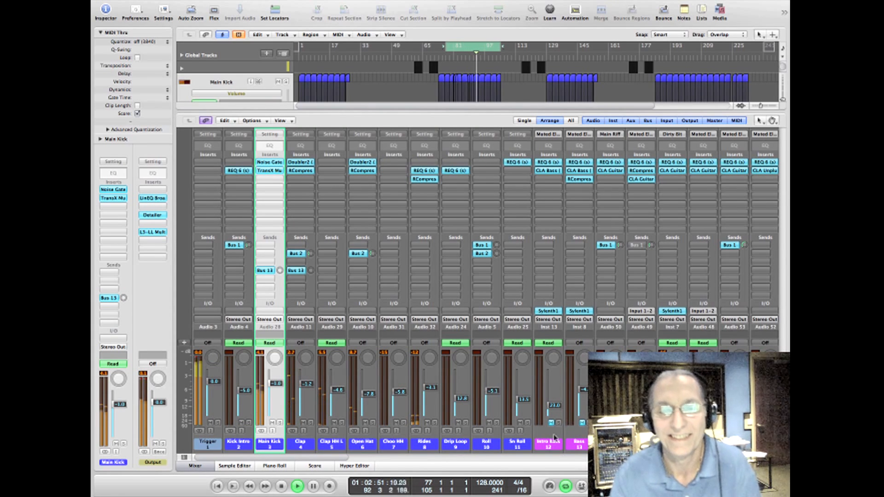
left_click(518, 442)
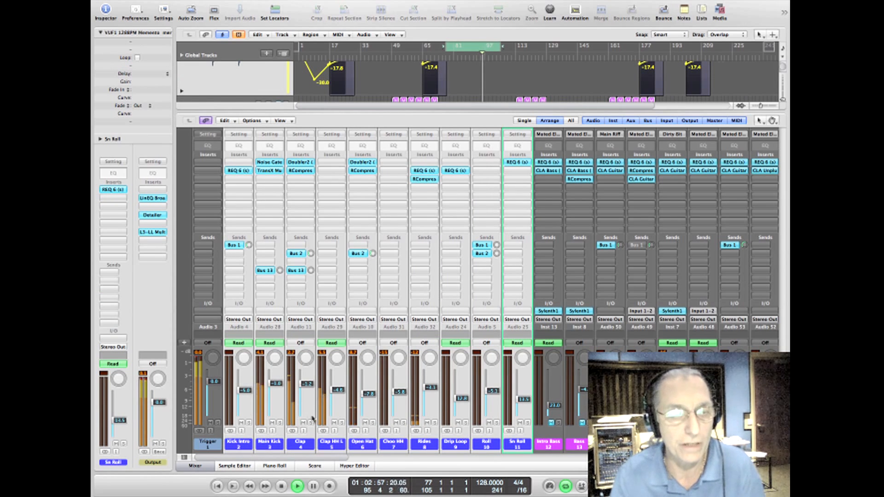
left_click(552, 422)
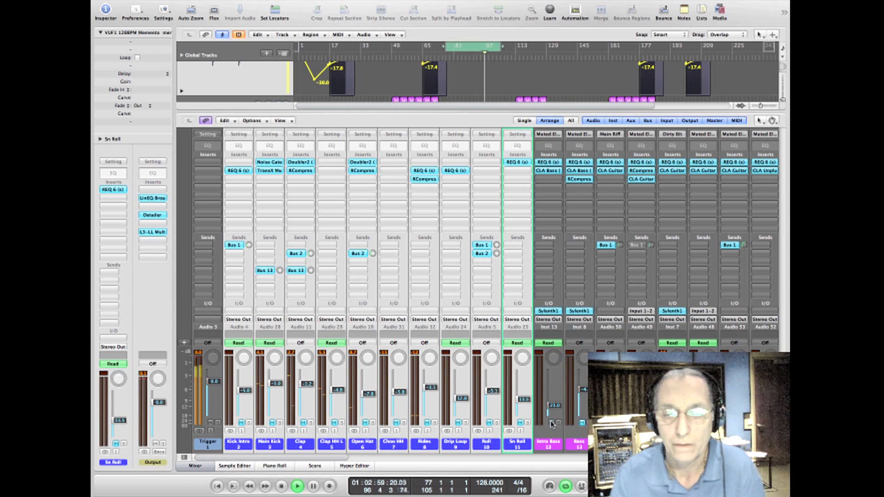
left_click(582, 423)
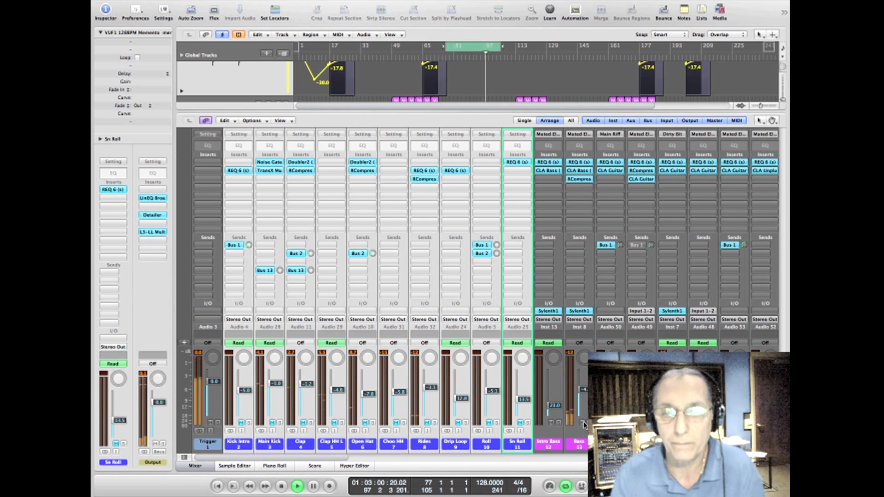
Step: Select the Bass track in the arrangement and open the RCompressor on its mixer channel
left_click(198, 467)
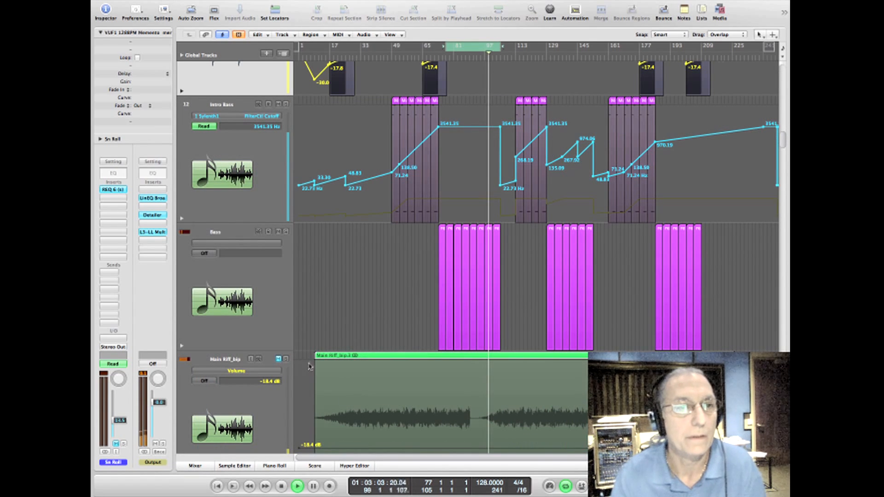
left_click(275, 274)
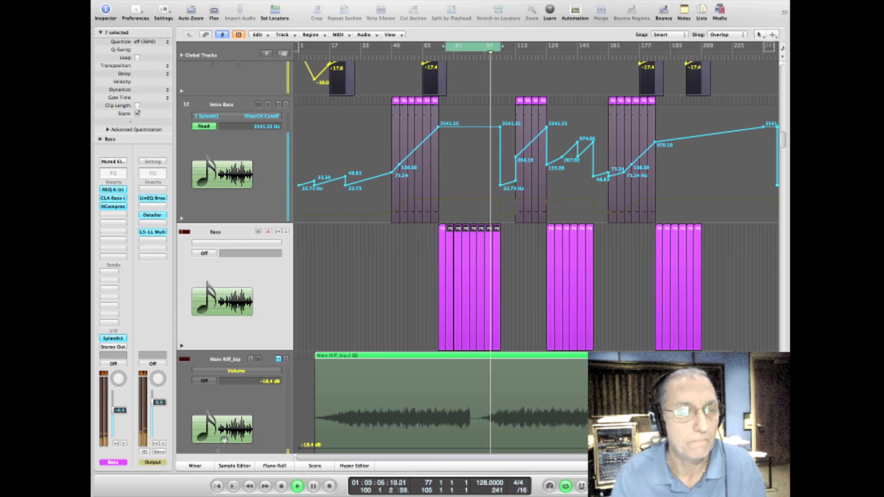
left_click(211, 465)
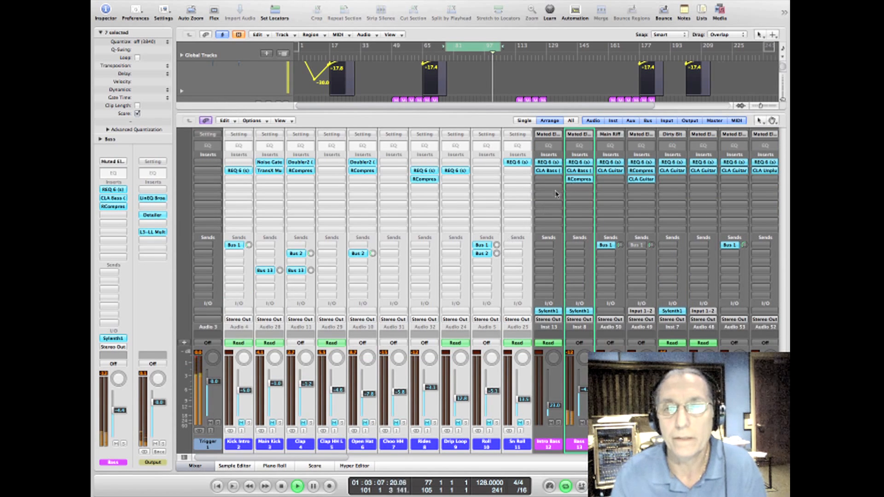
left_click(579, 180)
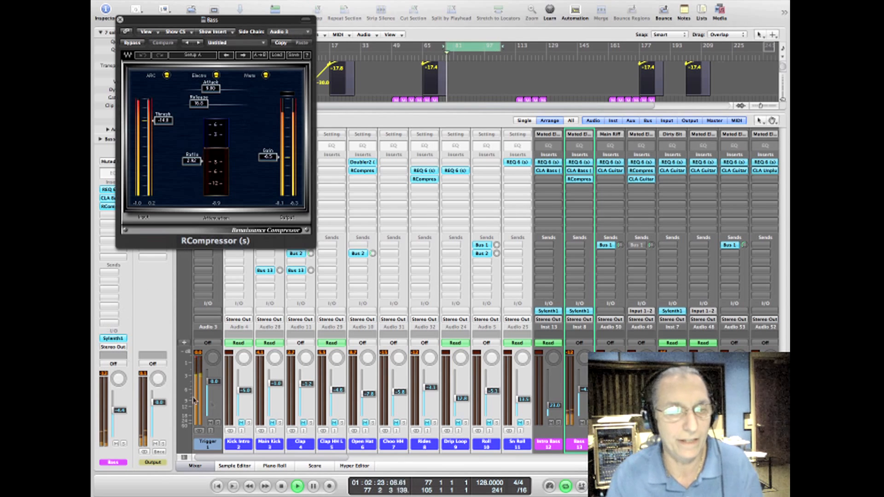
Step: Select the Trigger channel, unmute Main Kick to hear it against the trigger-compressed Bass, and close the Bass RCompressor
left_click(219, 446)
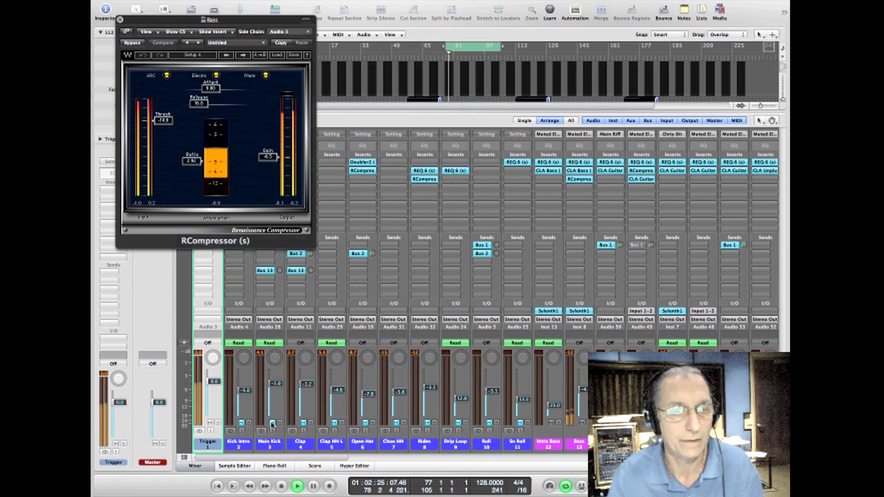
left_click(272, 423)
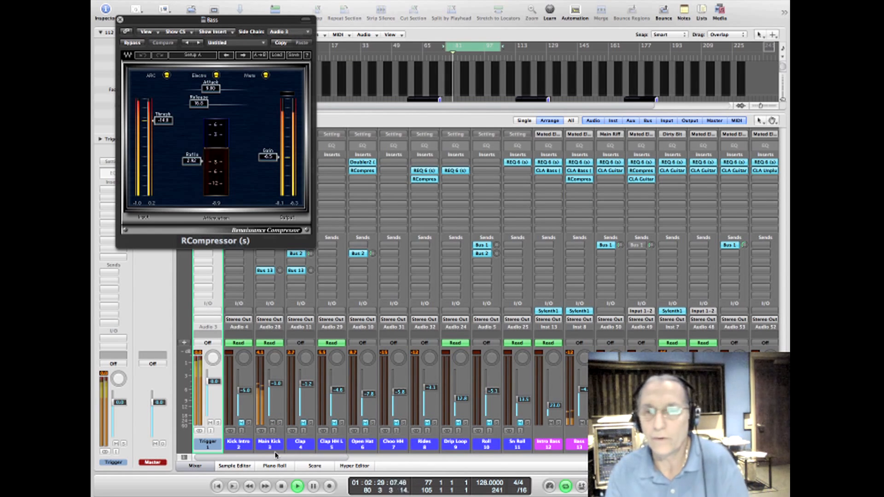
left_click(272, 423)
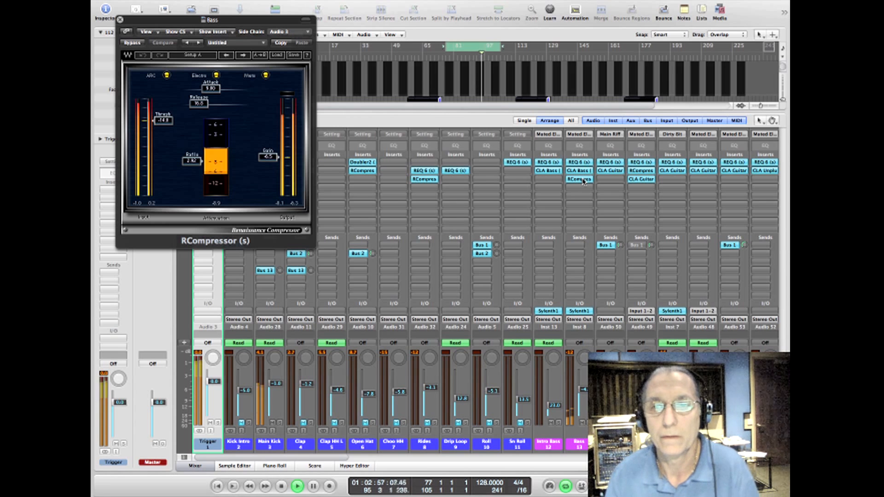
left_click(120, 20)
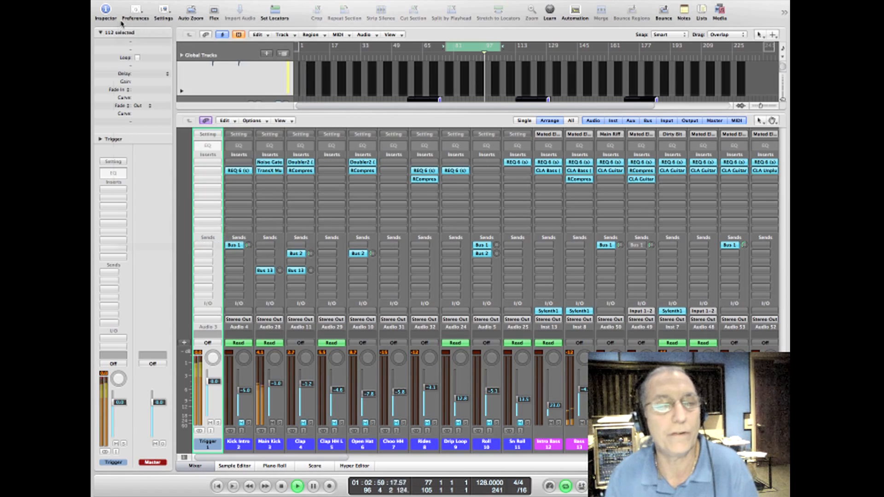
Step: Shift the mid-frequency boost in the Bass channel's REQ 6 to 621 Hz, and replace the EQ window with CLA Bass
left_click(579, 163)
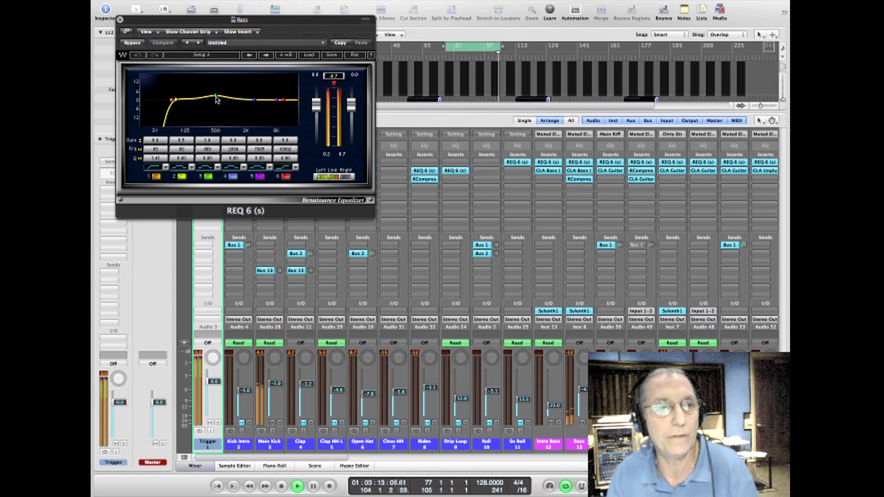
left_click_drag(215, 95, 214, 99)
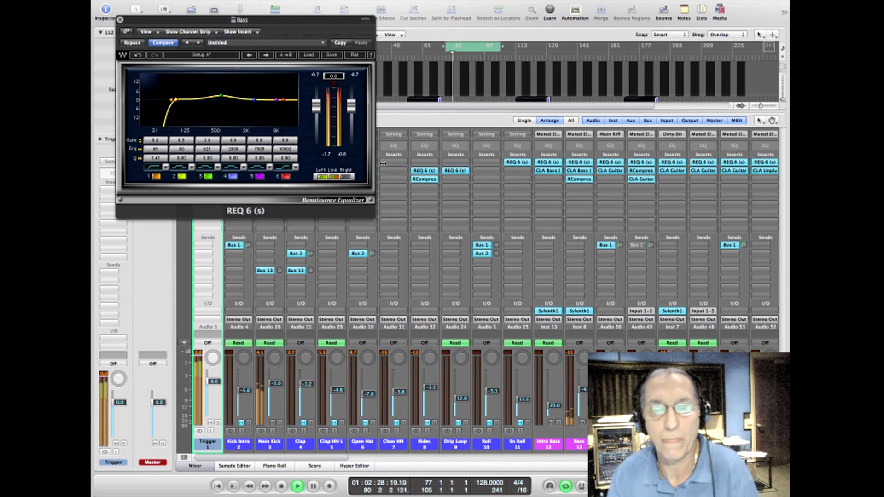
left_click(580, 171)
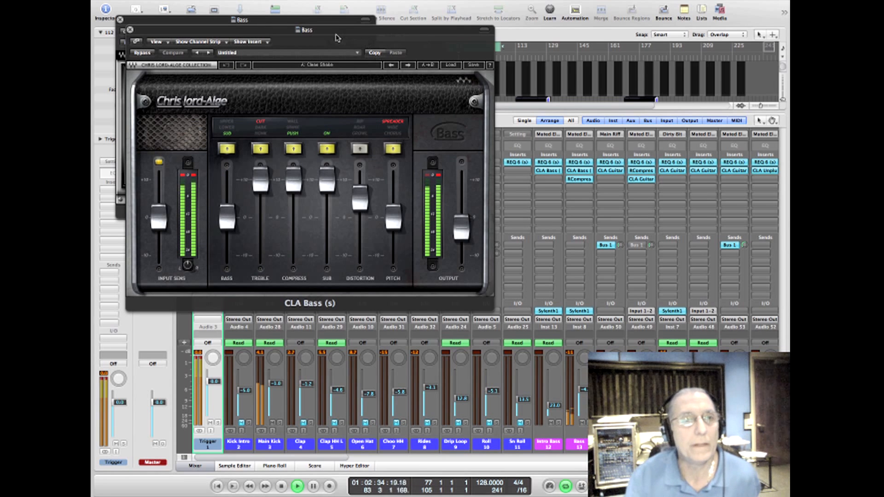
left_click(120, 20)
Step: Replay the section and compare the Bass sound with CLA Bass bypassed and active
left_click_drag(222, 35, 229, 43)
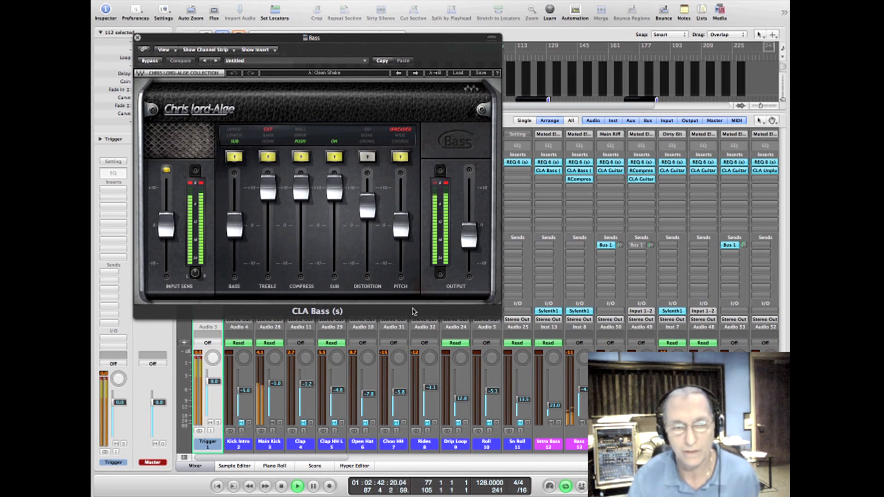
key("space")
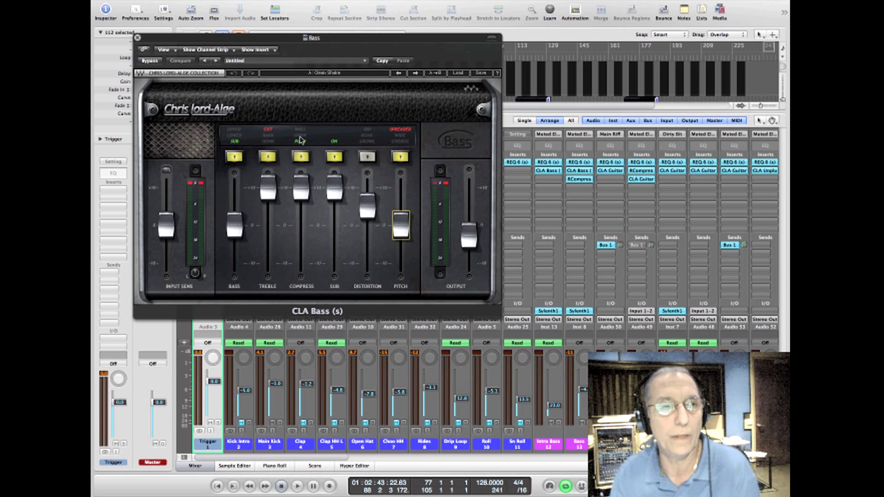
key("space")
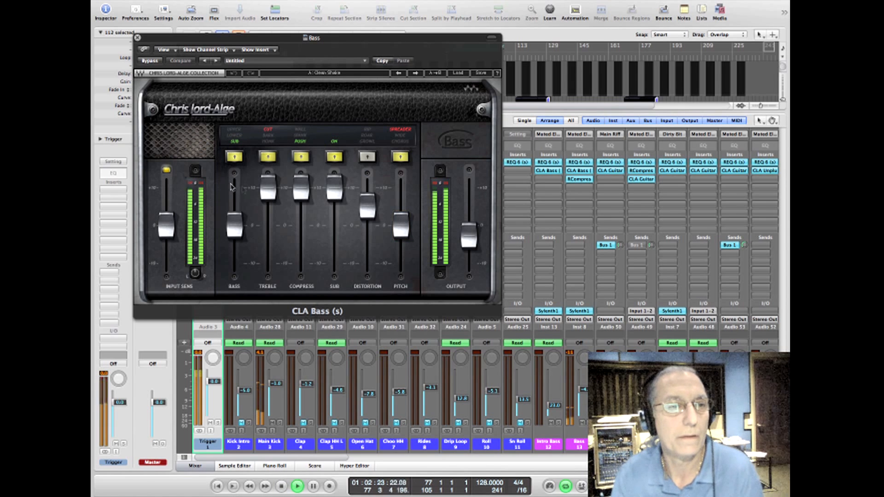
left_click(155, 62)
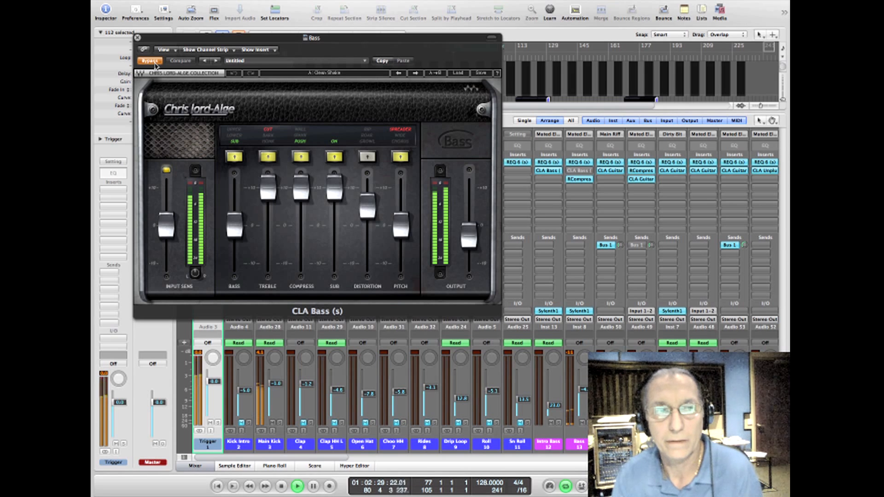
left_click(150, 62)
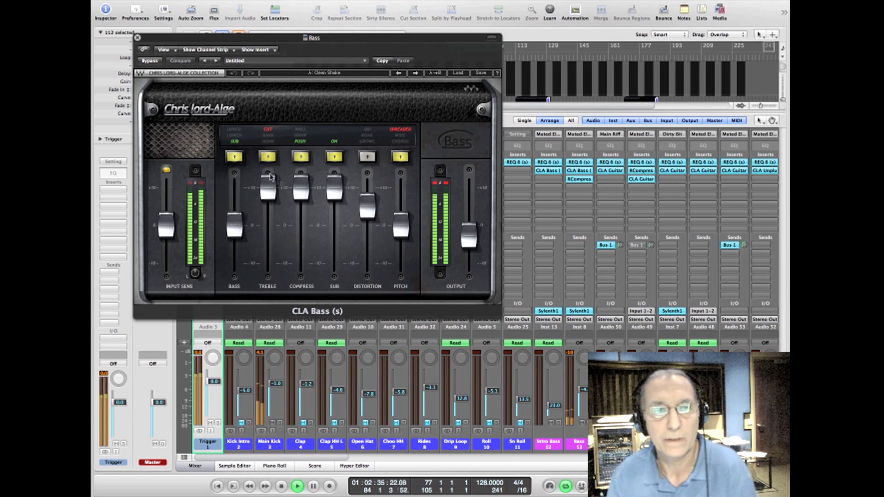
Step: Raise the bass level in CLA Bass slightly, trim its output a little, clear the clip indicators, and close the plug-in
mouse_move(268, 188)
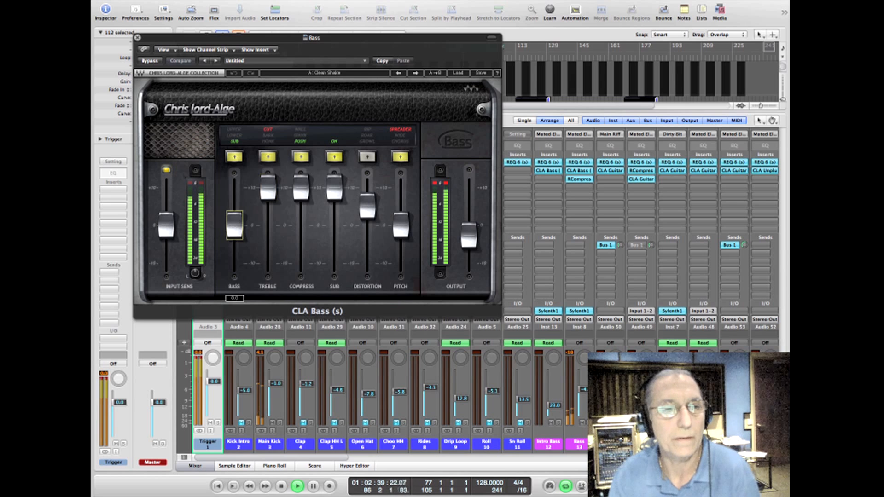
left_click_drag(235, 225, 235, 220)
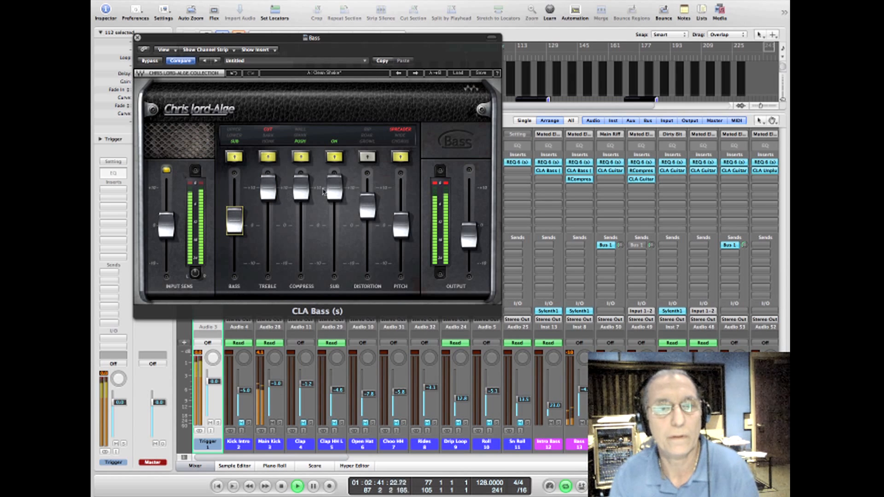
left_click(467, 238)
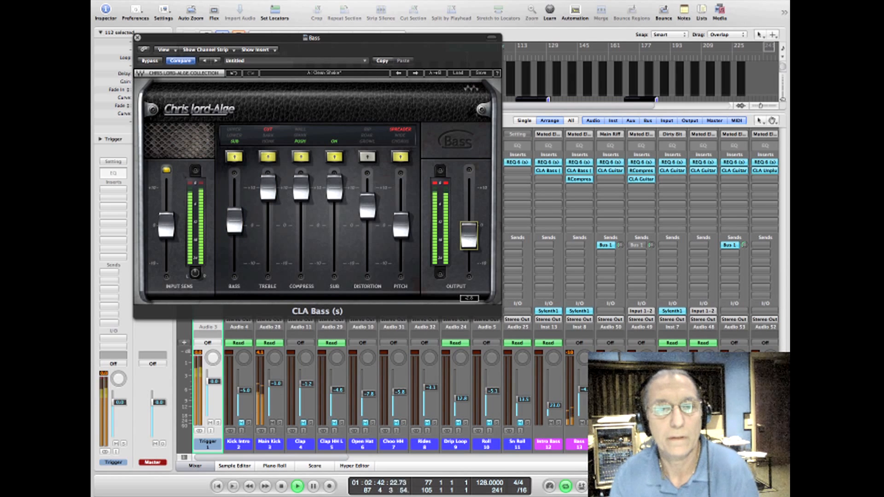
left_click(446, 185)
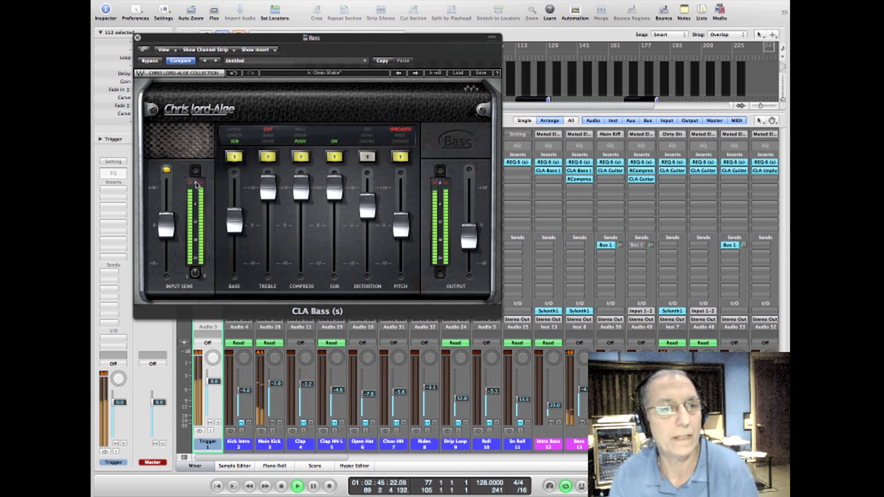
left_click(138, 39)
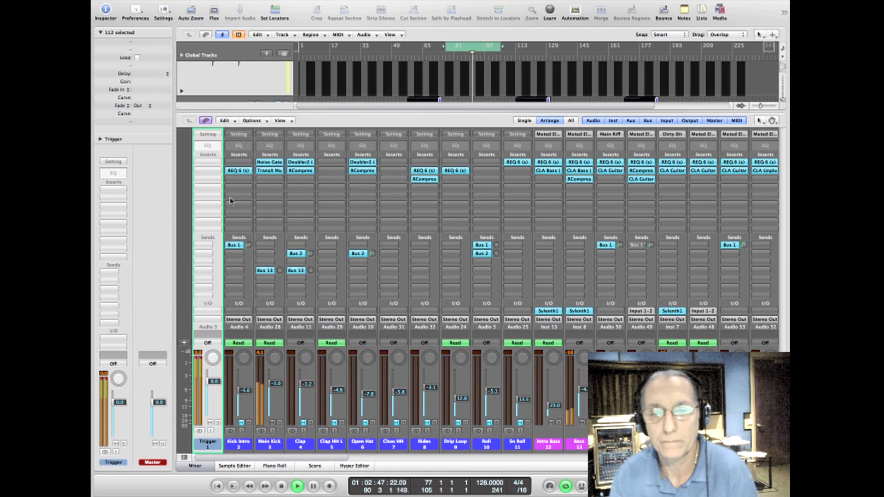
Step: Unmute the drum channels from Clap through Sn Roll in the mixer and stop playback
left_click_drag(307, 444, 519, 441)
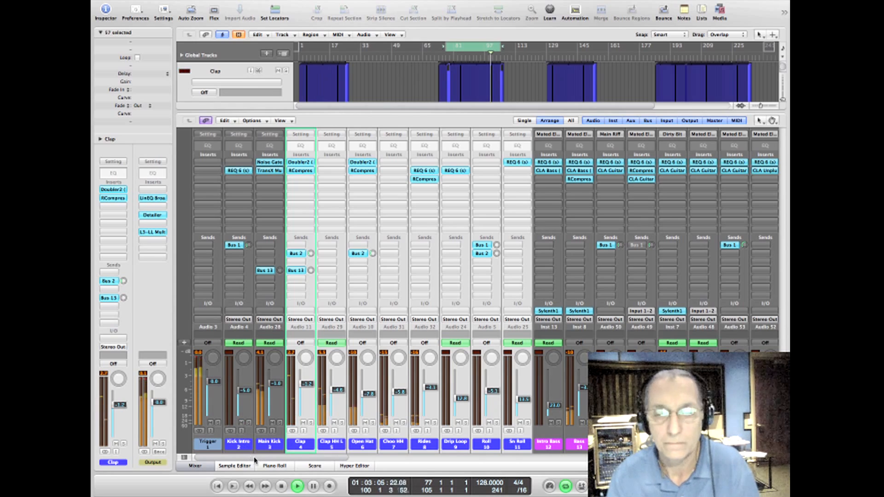
key("space")
Step: Go to the lead vocal channels in the mixer, and select and unmute channel 59 beside LV
left_click_drag(260, 459, 565, 459)
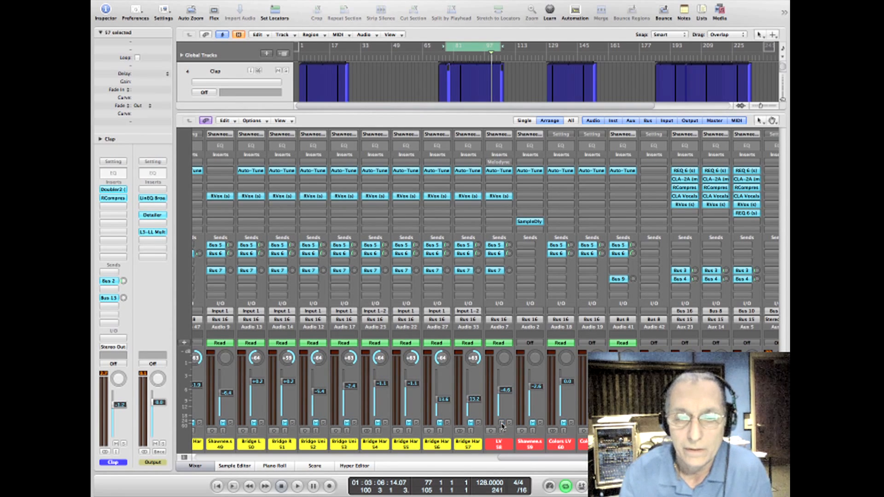
left_click(530, 444)
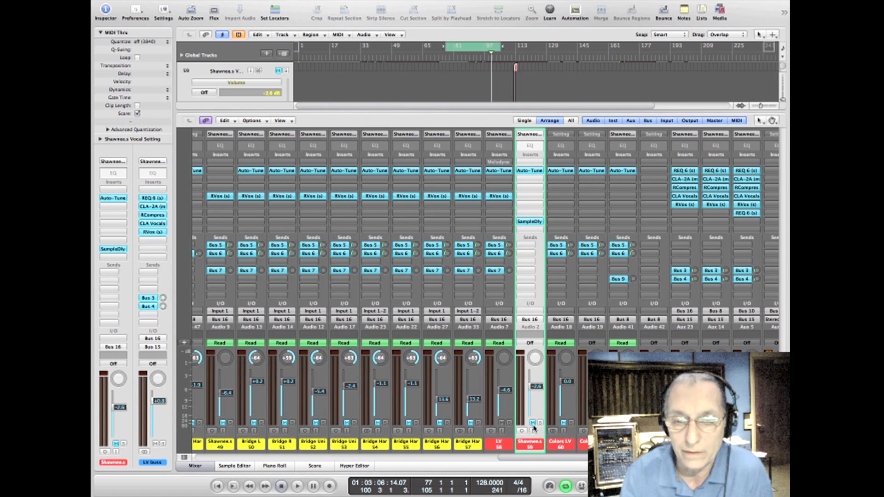
left_click(533, 424)
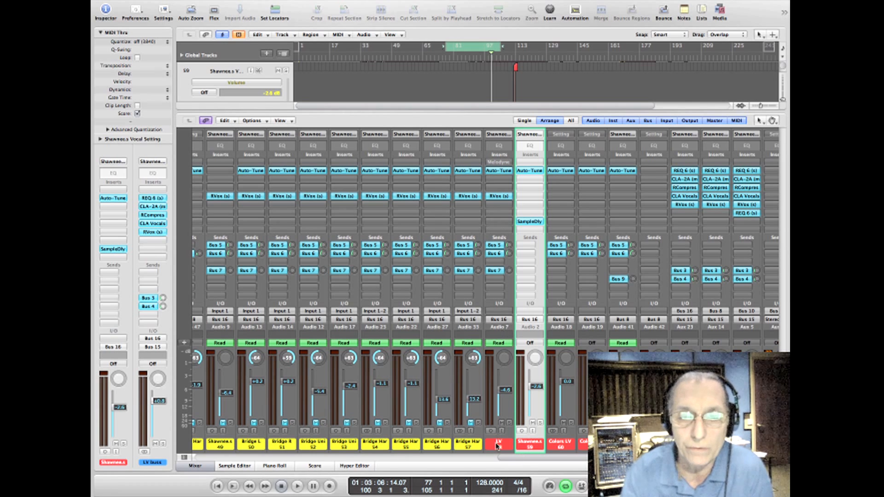
Step: Open the RVox on the LV channel and set its compression to -5.5 and its gain to -1.5
left_click(499, 197)
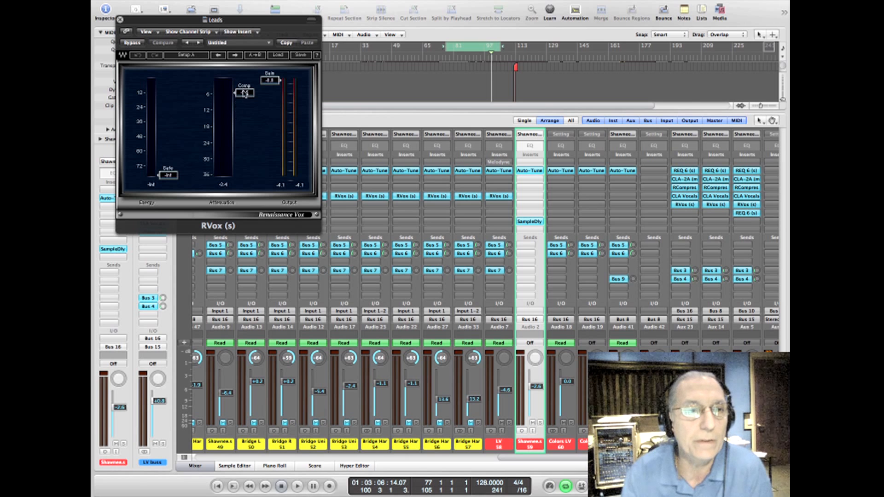
mouse_move(245, 93)
left_mouse_down()
mouse_move(245, 83)
mouse_move(245, 93)
left_mouse_up()
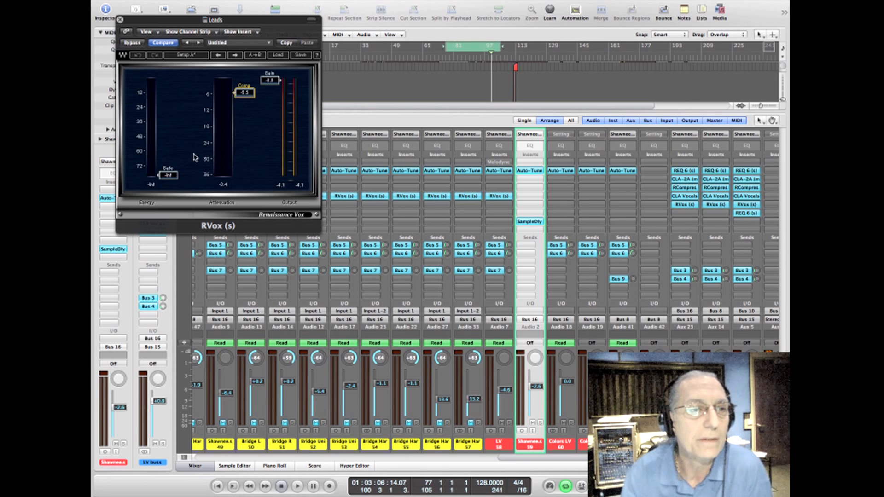
mouse_move(168, 175)
left_mouse_down()
mouse_move(169, 104)
mouse_move(168, 176)
left_mouse_up()
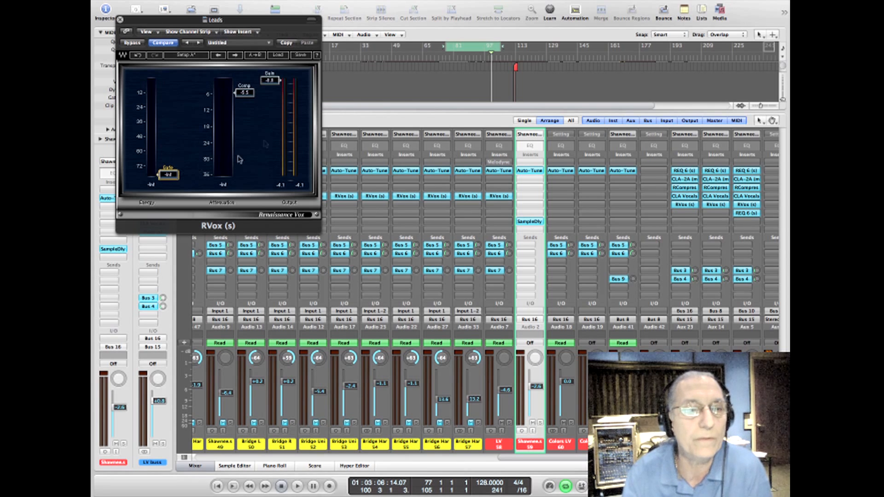
left_click(270, 81)
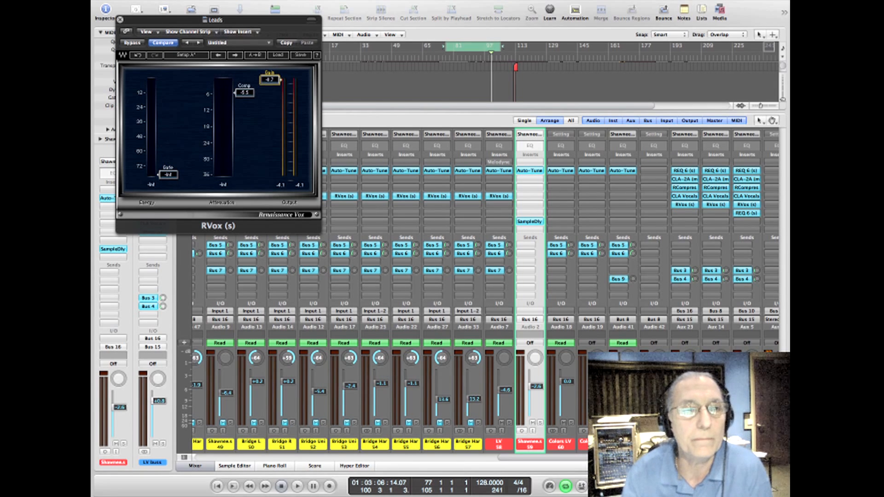
left_click_drag(273, 84, 273, 86)
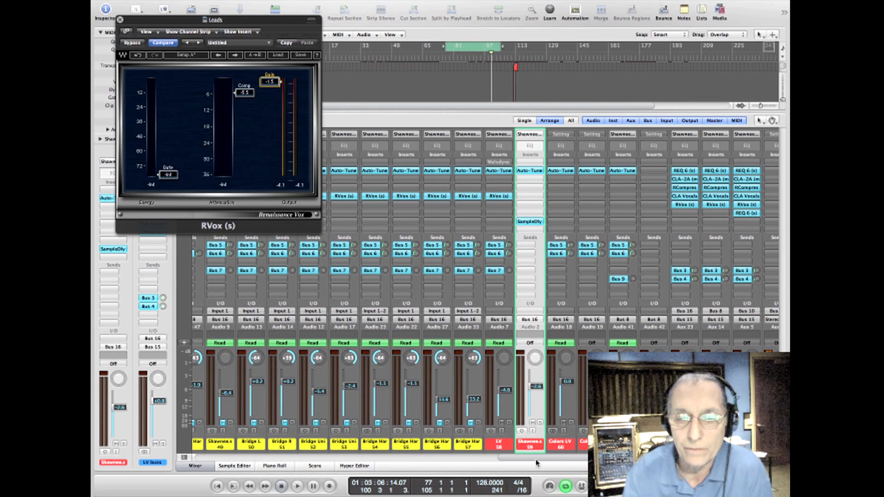
Step: Select the LV buss channel, return to the full arrangement, and close the RVox
scroll(537, 463, "right", 5)
left_click(563, 447)
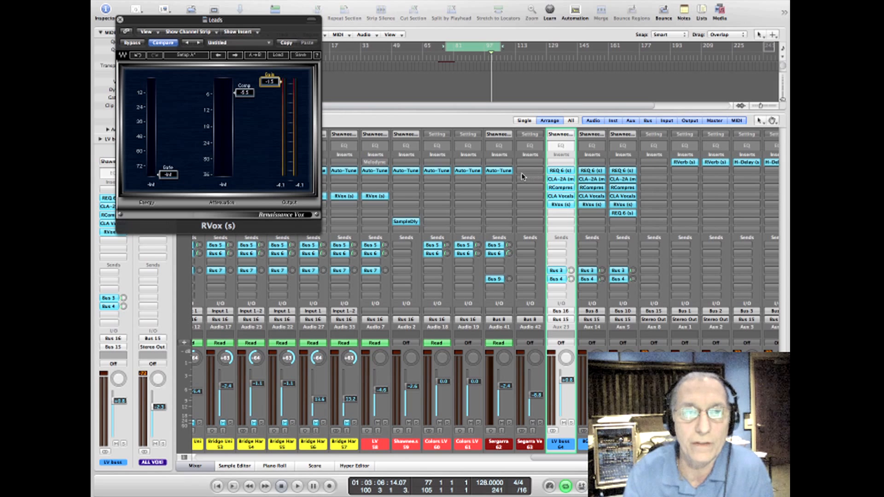
left_click(205, 465)
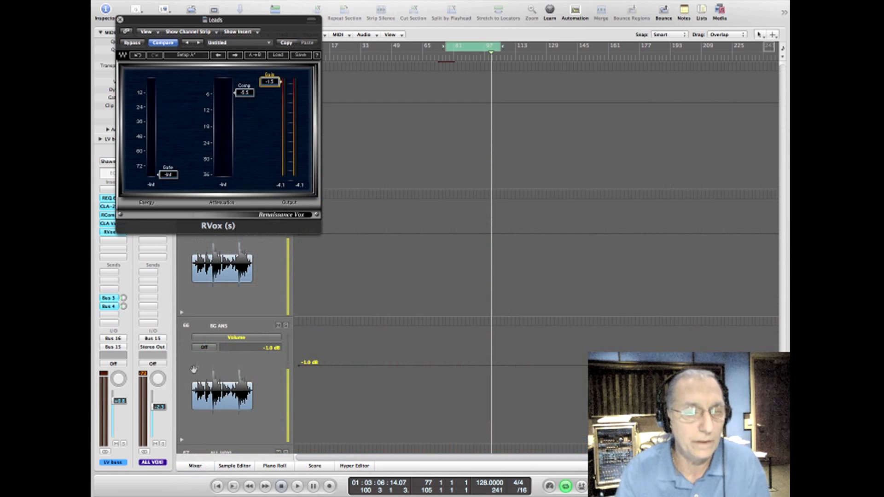
left_click(120, 20)
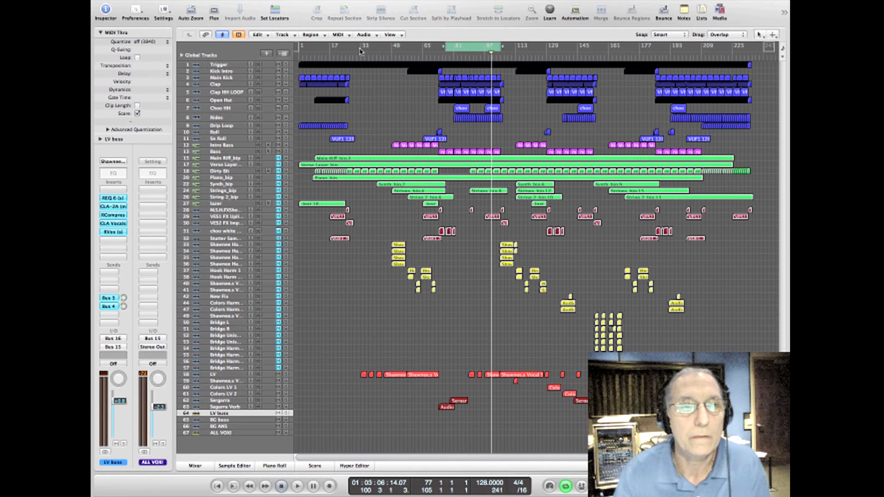
Step: Set the cycle range to bars 32 to 66 and audition the soloed LV with the LV buss shown in the mixer
left_click_drag(361, 50, 423, 63)
key("space")
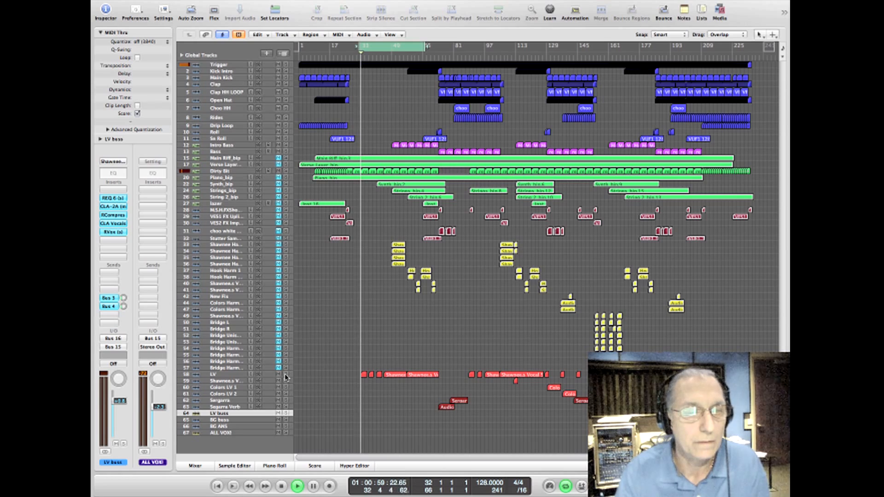
left_click(196, 466)
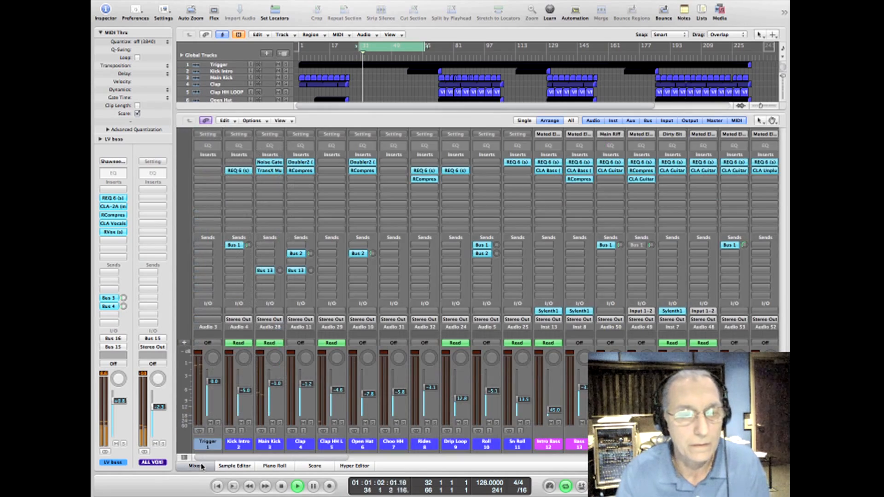
left_click_drag(334, 458, 712, 459)
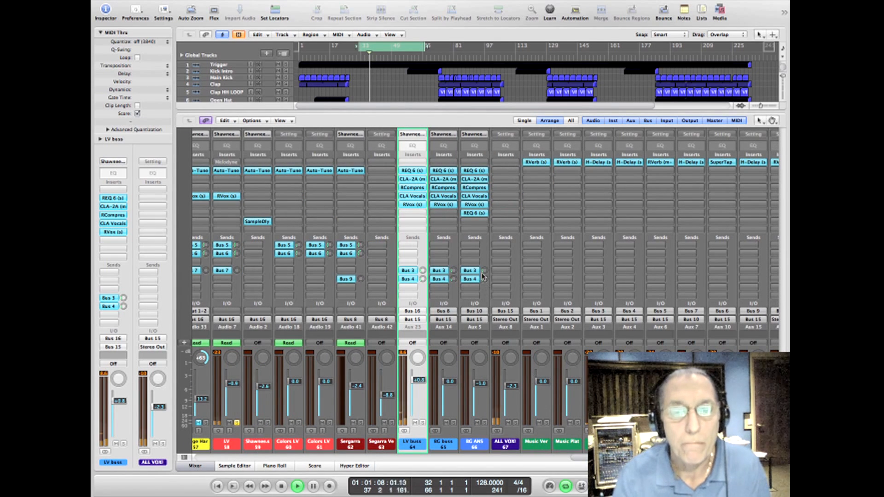
key("space")
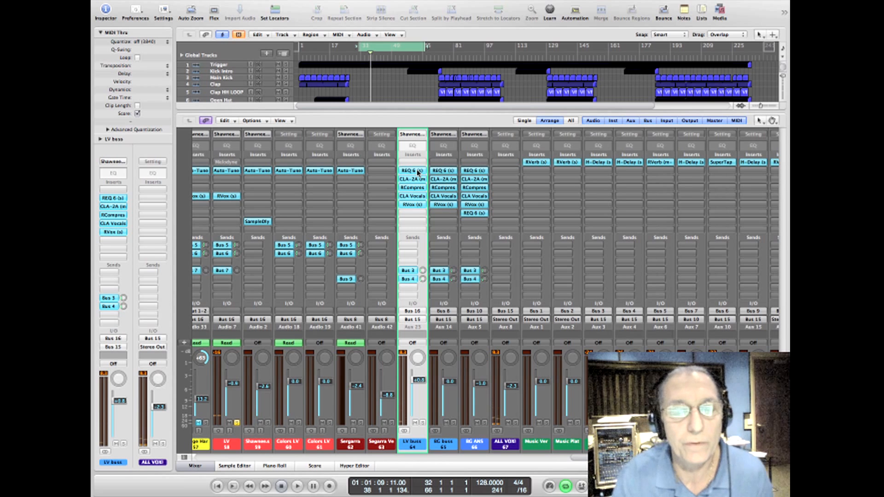
Step: Open the REQ 6 and CLA-2A on the LV buss and place their windows side by side
left_click(417, 172)
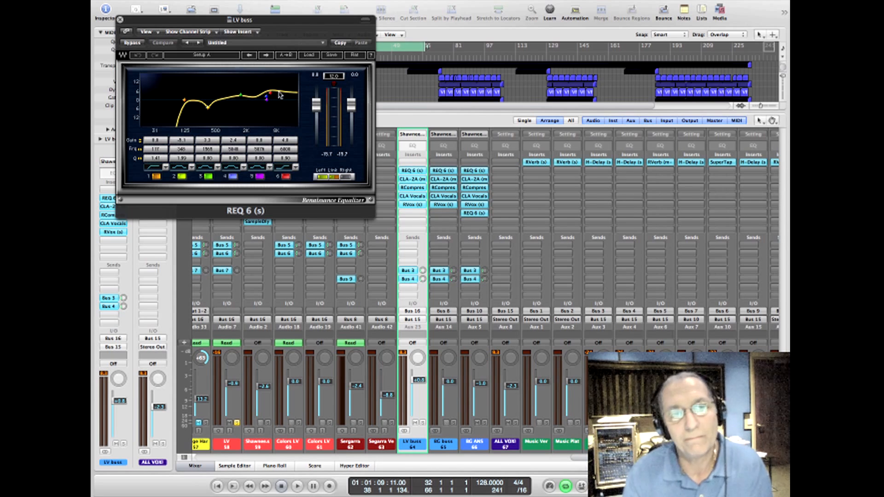
left_click(417, 179)
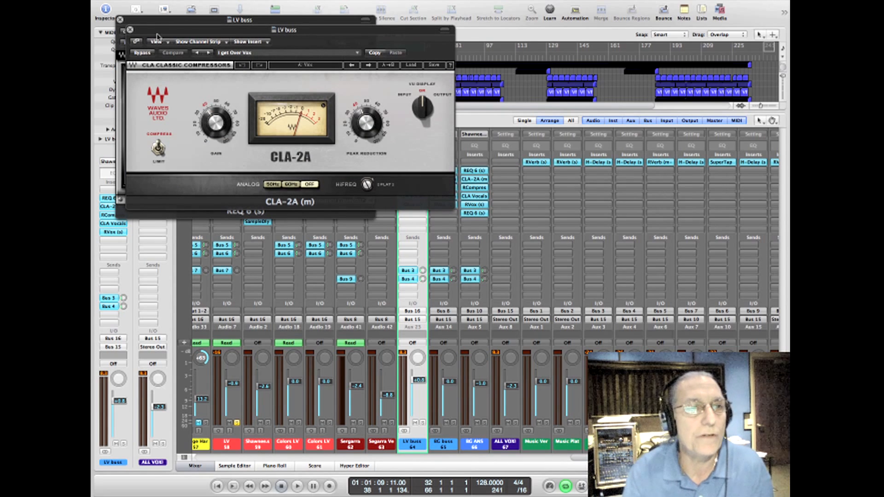
left_click_drag(157, 35, 520, 81)
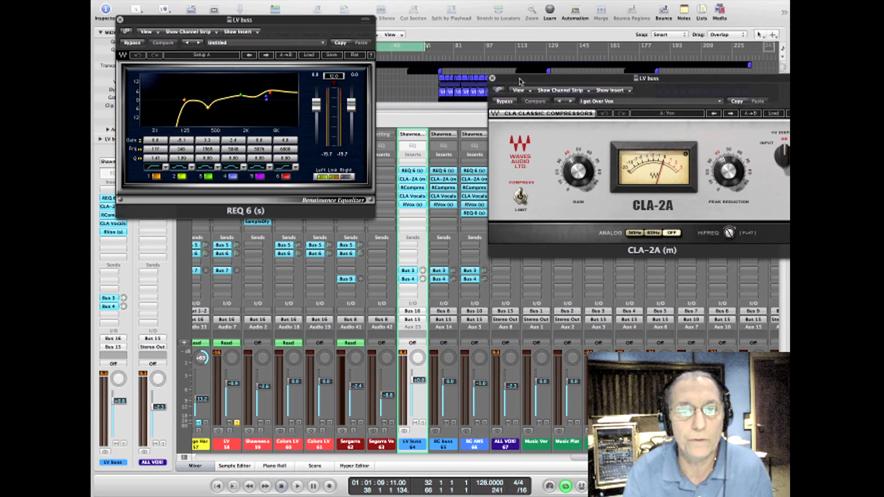
Step: View the LV buss RCompressor, close it together with the REQ 6, and open CLA Vocals
left_click(413, 188)
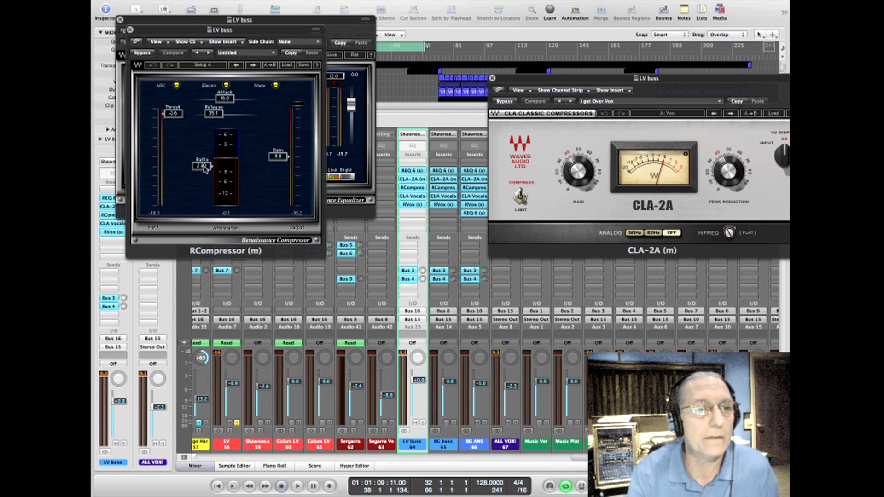
left_click(130, 29)
left_click(119, 19)
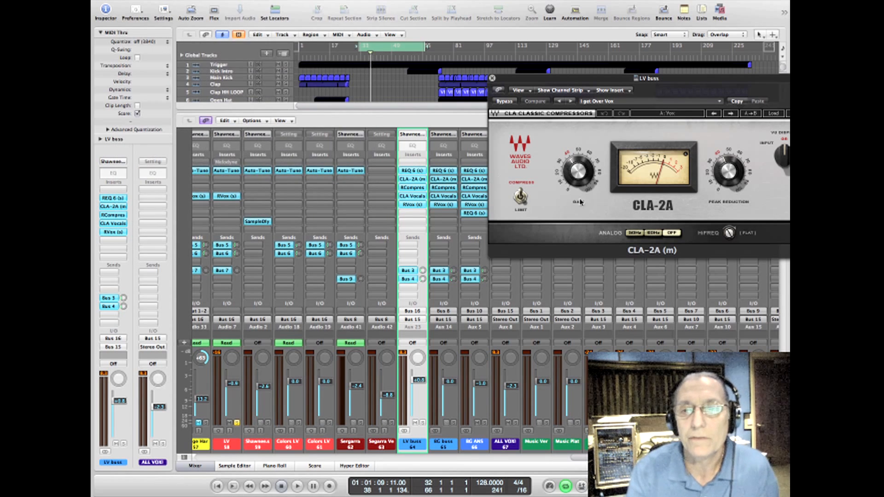
left_click(413, 199)
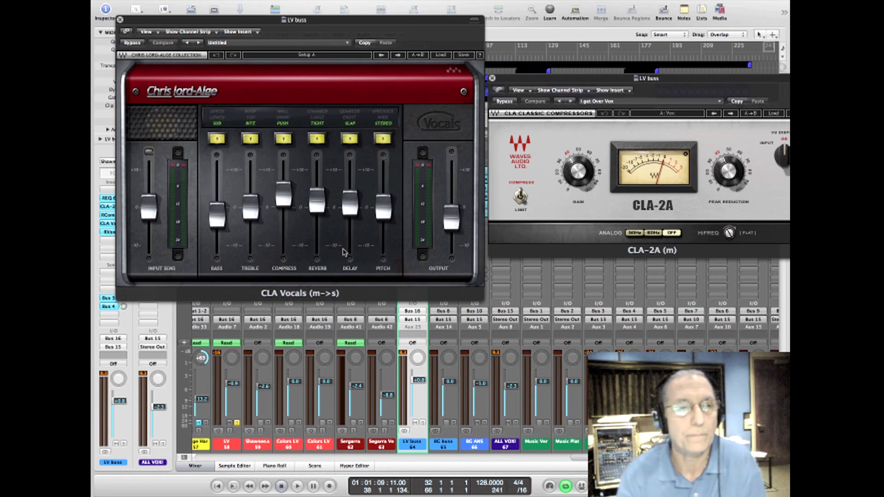
Step: Audition the LV with CLA Vocals bypassed and active on the LV buss, and close the plug-in window
key("space")
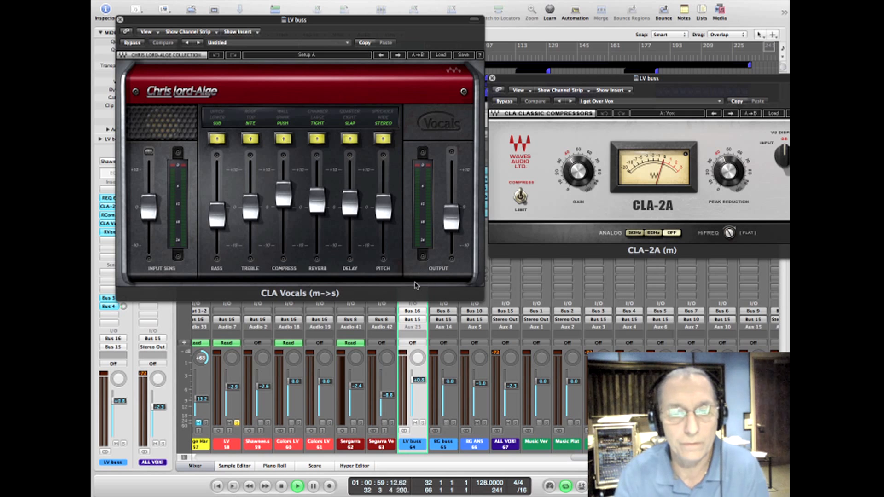
left_click(139, 43)
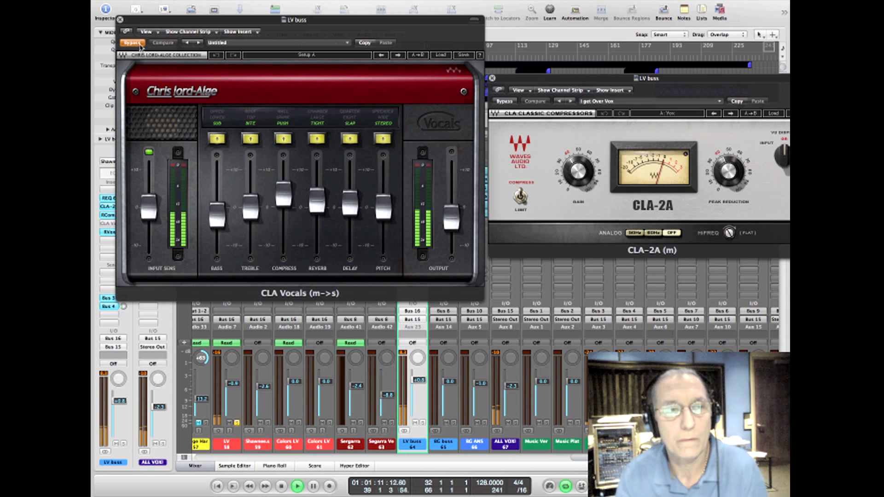
key("space")
left_click(132, 42)
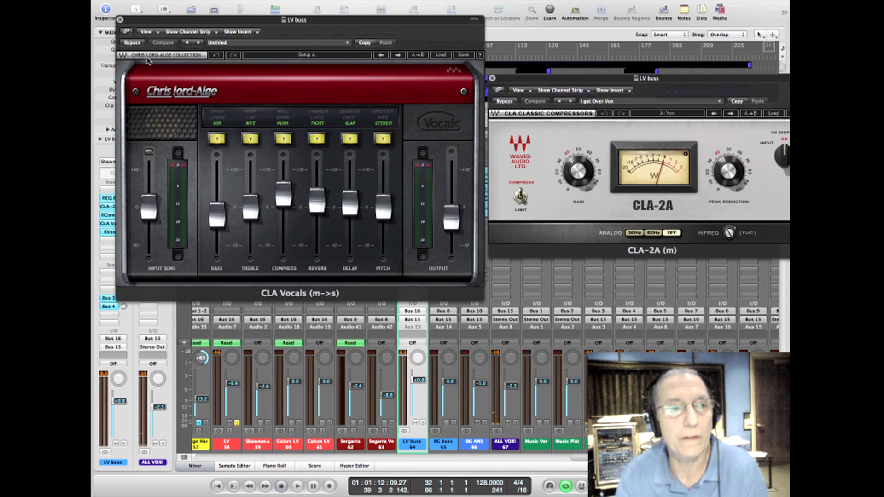
key("space")
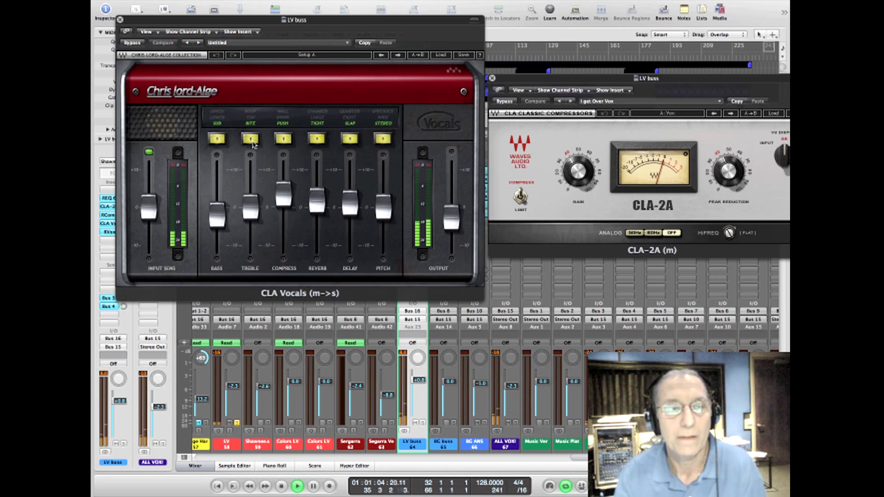
key("space")
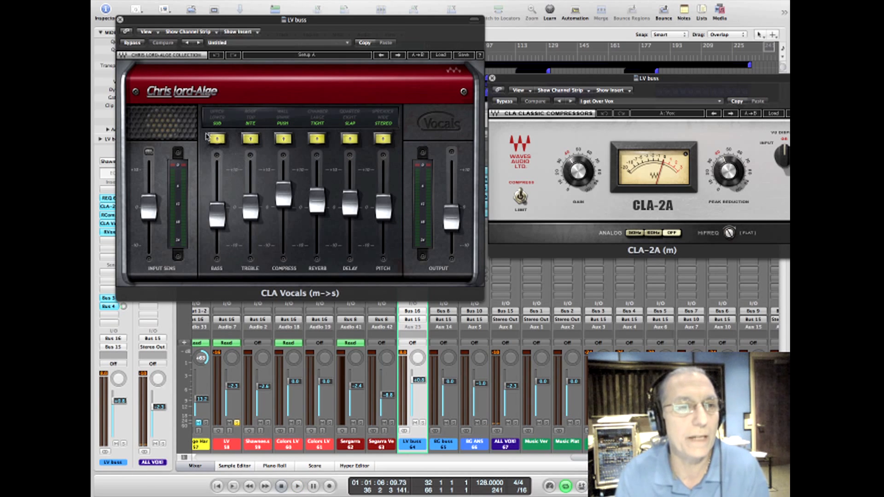
left_click_drag(217, 212, 217, 216)
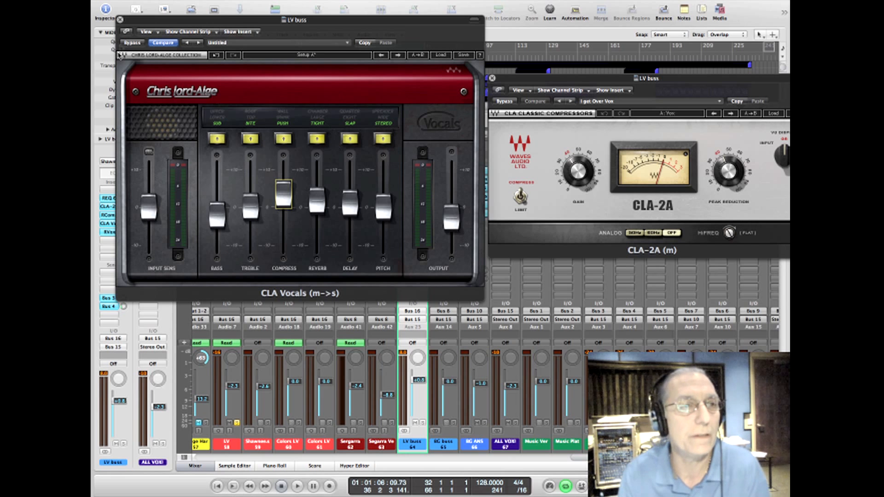
left_click(120, 20)
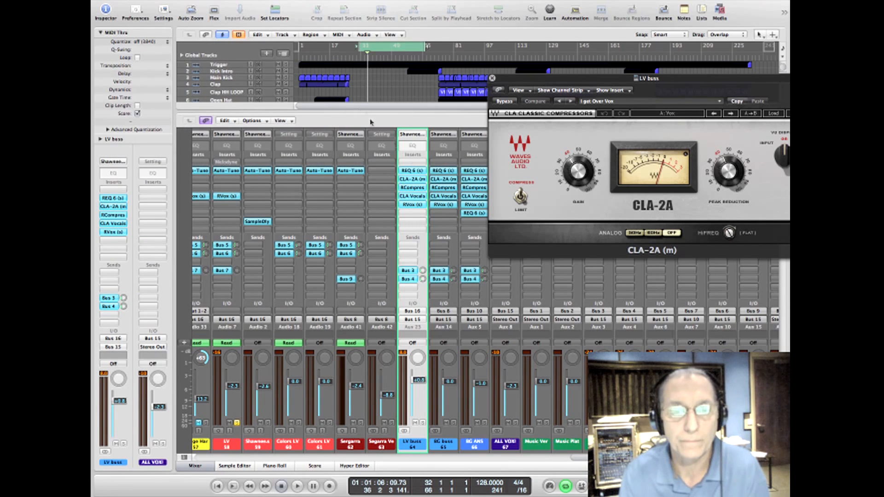
Step: Open the LV buss RVox, return to the full arrangement, and audition the lead vocal with cycling switched off
left_click(418, 205)
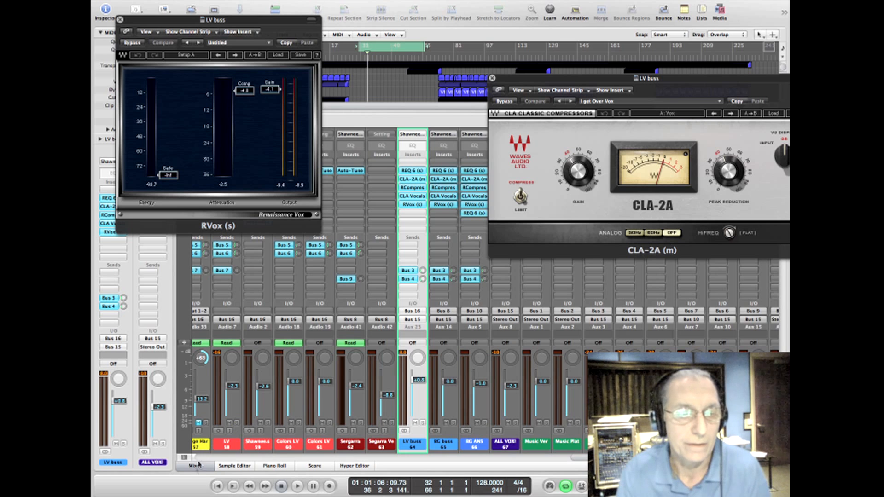
left_click(204, 470)
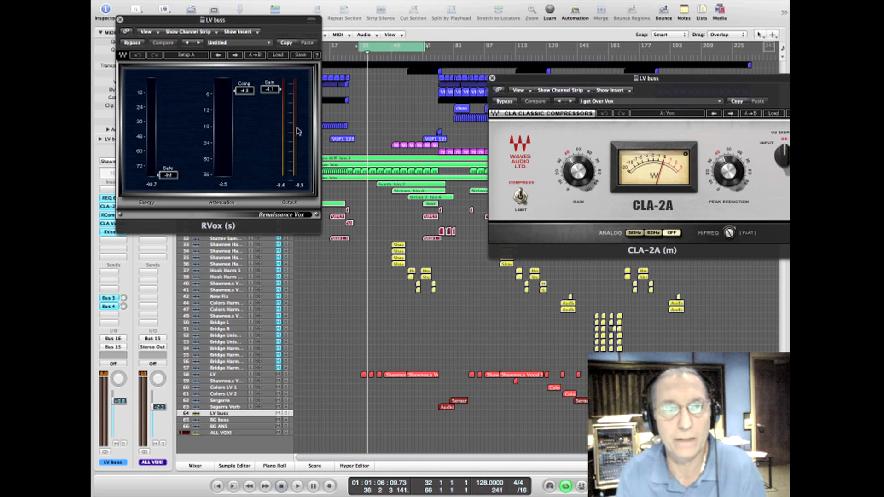
key("space")
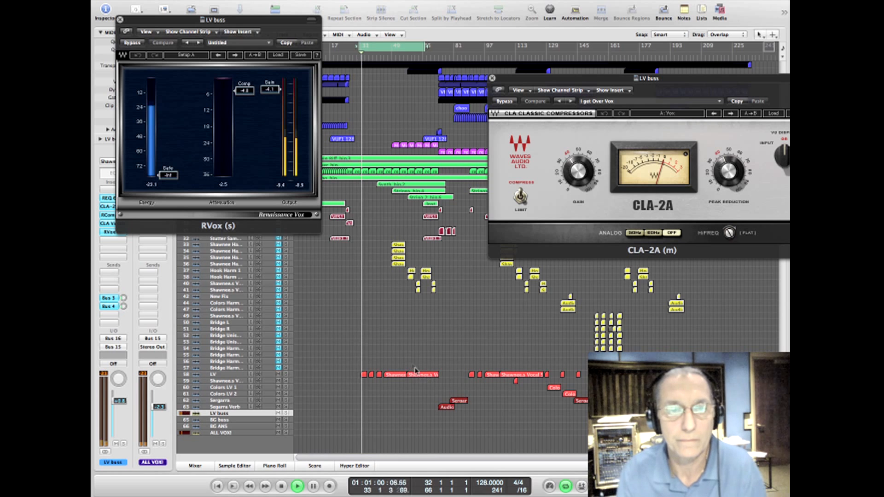
left_click(394, 48)
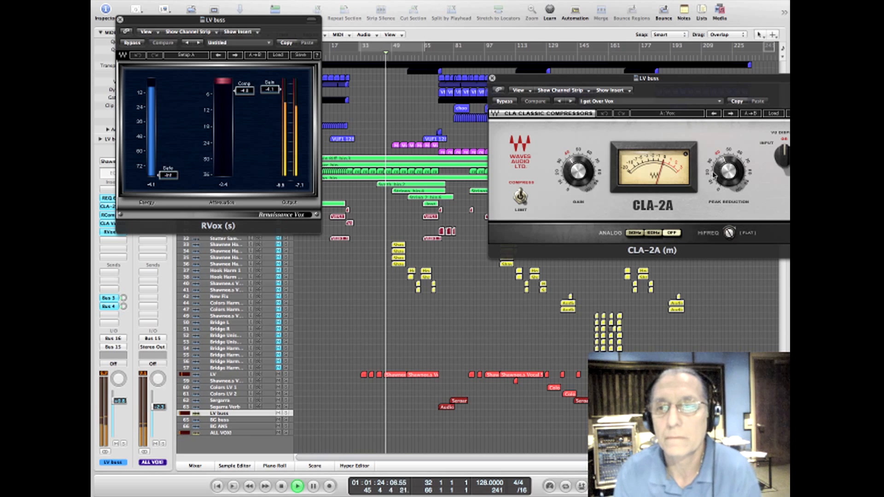
mouse_move(717, 177)
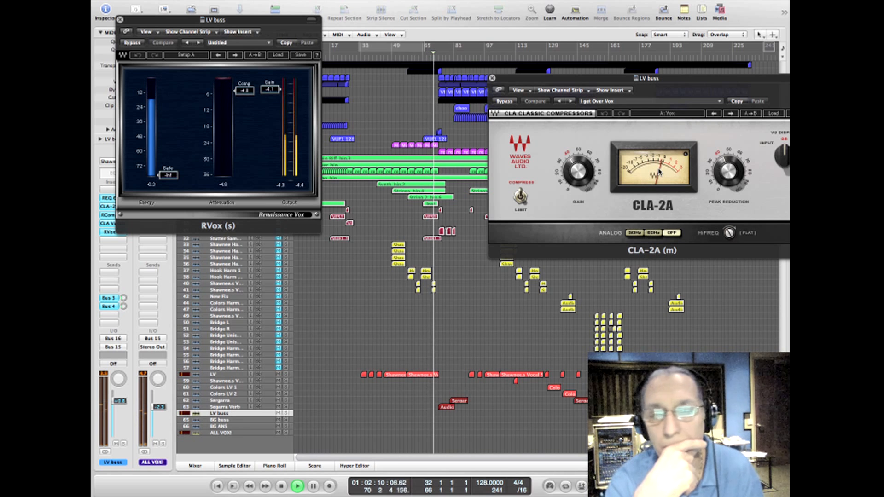
key("space")
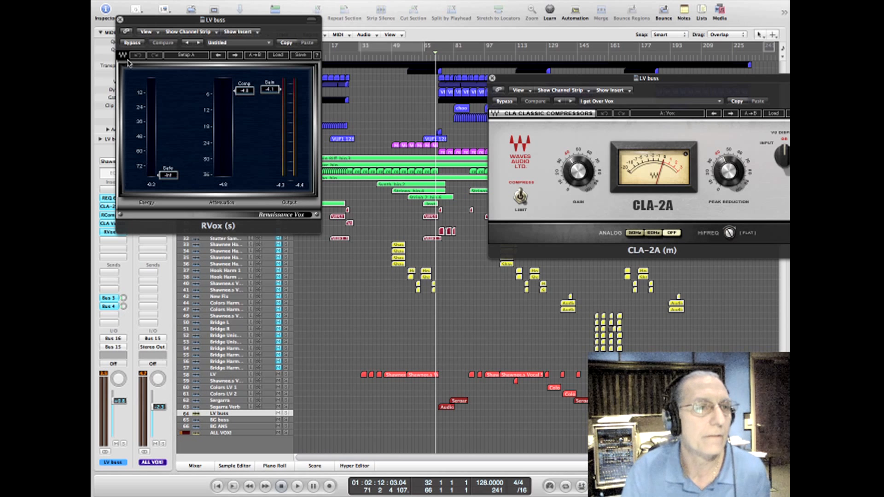
Step: Close the RVox and CLA-2A windows of the LV buss
left_click_drag(141, 20, 229, 47)
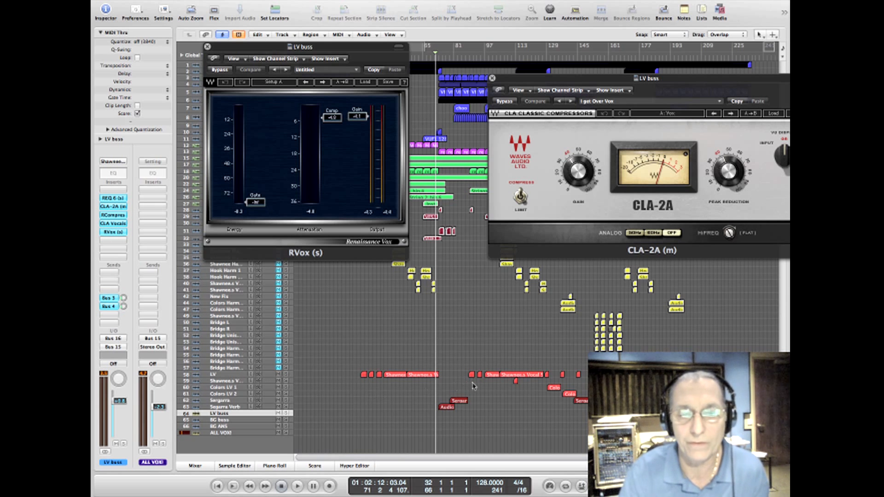
left_click(208, 47)
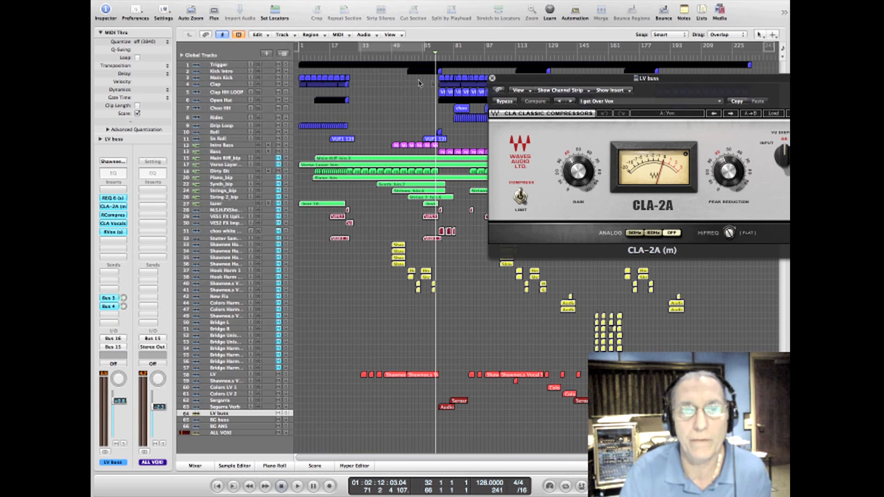
left_click(492, 78)
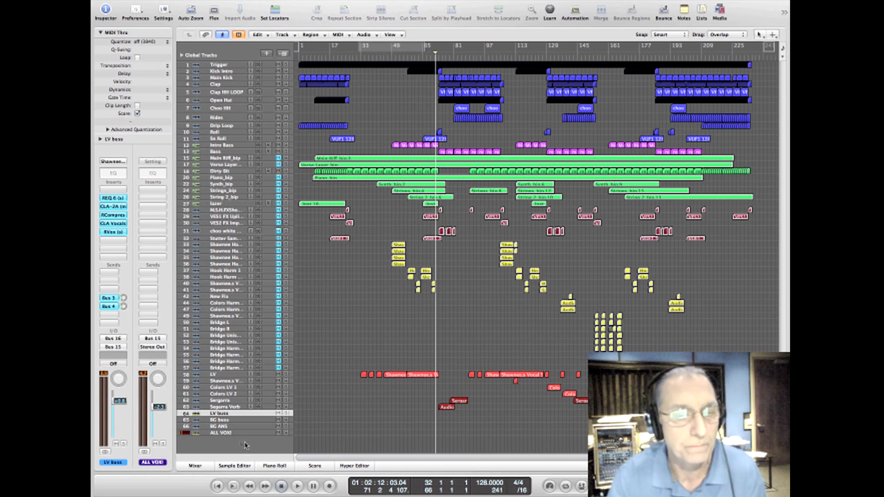
Step: Show the mixer, view the REQ 6 and CLA-2A on the BG buss, and close both
left_click(196, 467)
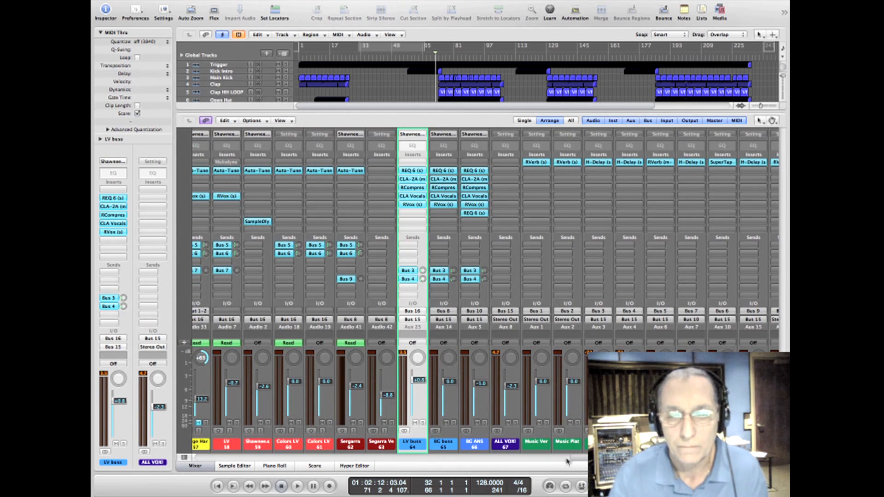
left_click_drag(568, 461, 556, 465)
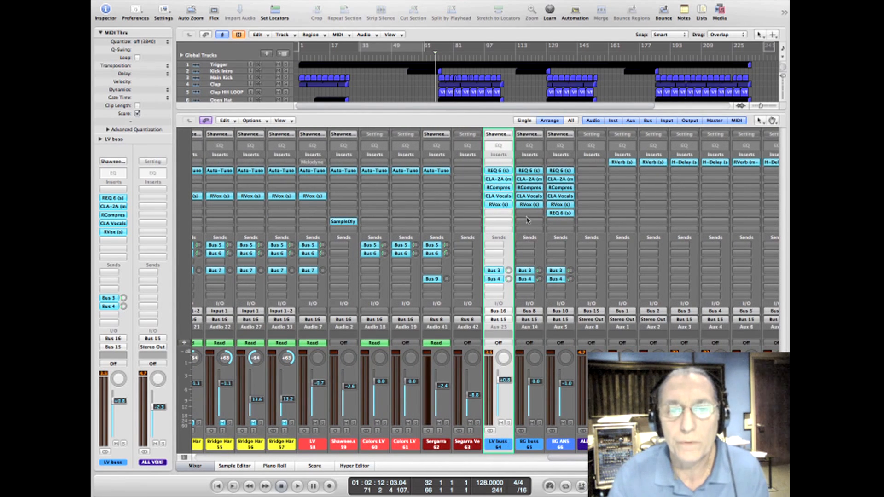
left_click(532, 173)
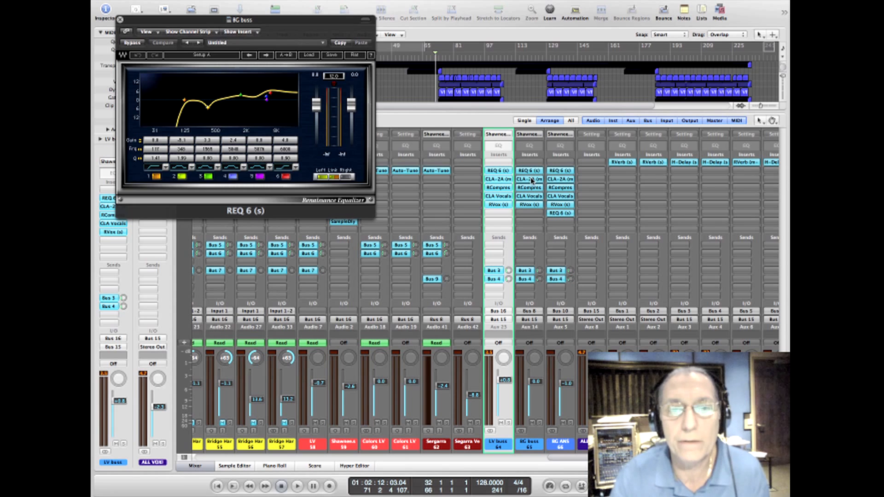
left_click(532, 180)
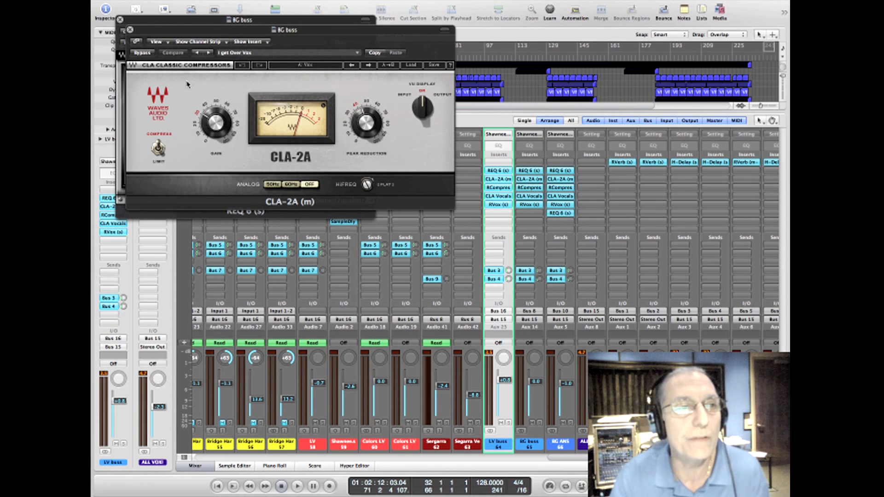
left_click(129, 30)
left_click(120, 19)
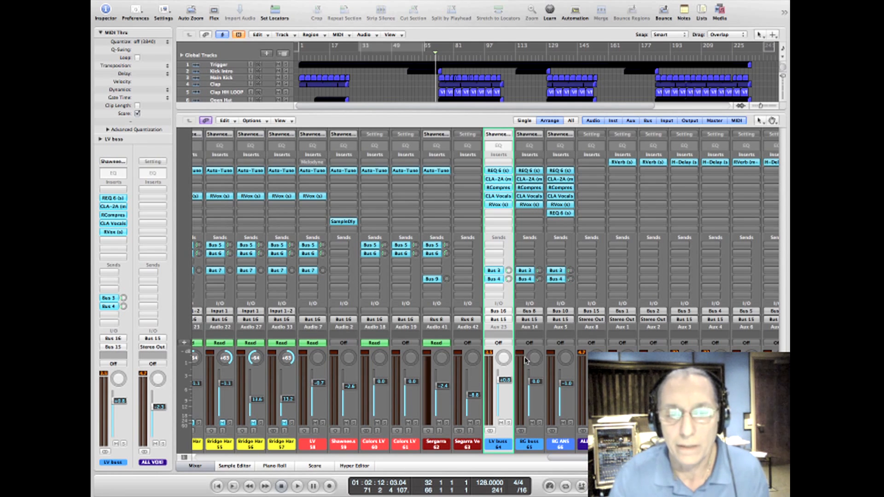
Step: View the second REQ 6 at the end of the BG ANS insert chain and close it
mouse_move(552, 461)
left_mouse_down()
mouse_move(516, 463)
mouse_move(539, 461)
left_mouse_up()
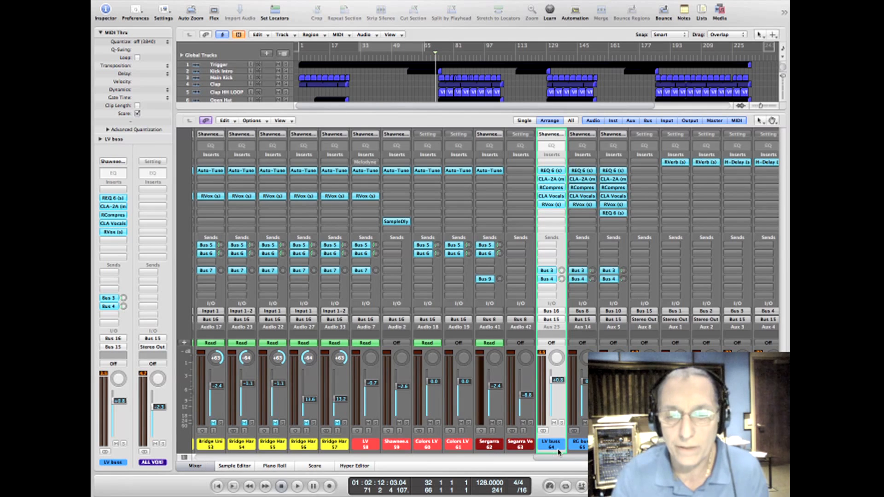
scroll(546, 278, "right", 5)
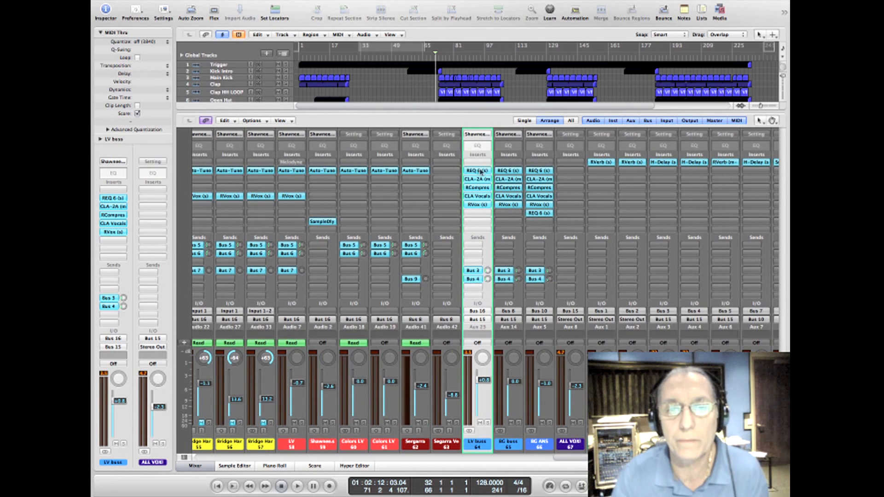
left_click(540, 213)
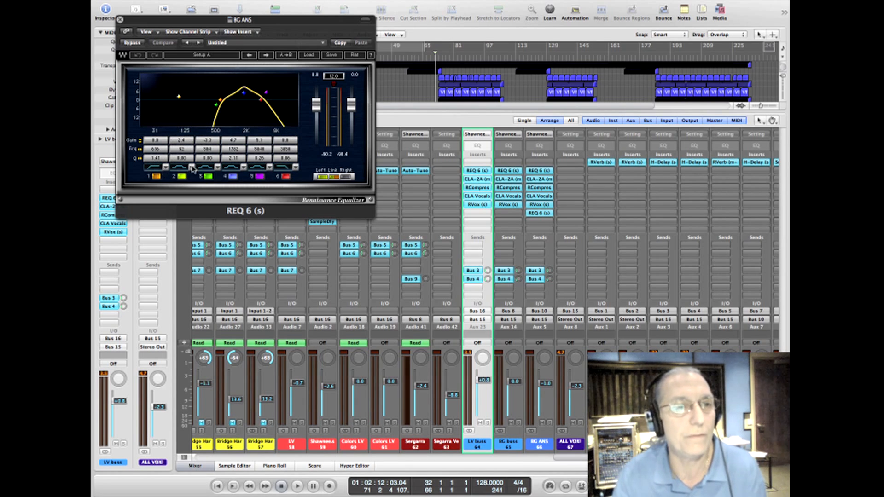
left_click(119, 19)
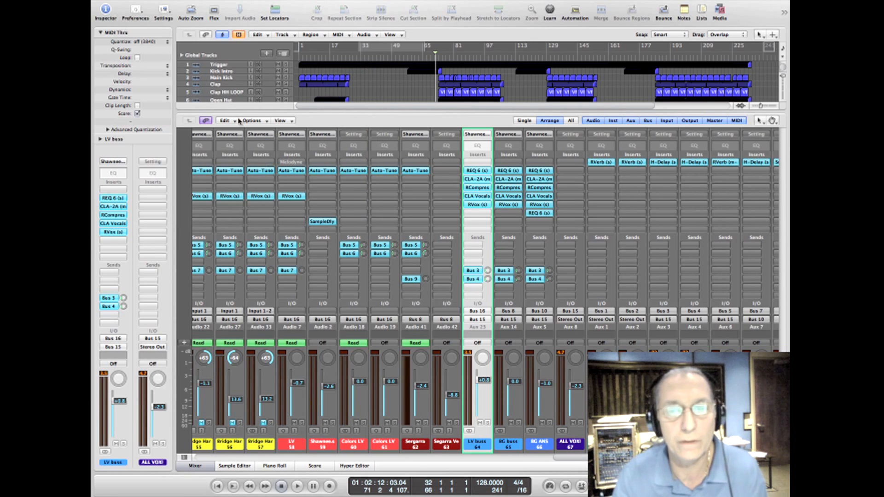
Step: Select the yellow backing vocal channels 33 to 57 in the mixer, unmute them together, and return to the full arrangement
left_click(197, 466)
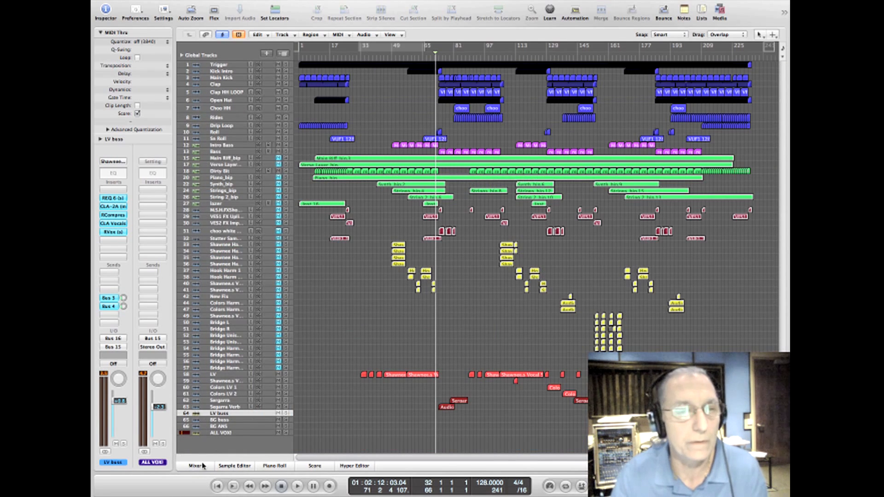
left_click(203, 467)
left_click_drag(609, 458, 434, 477)
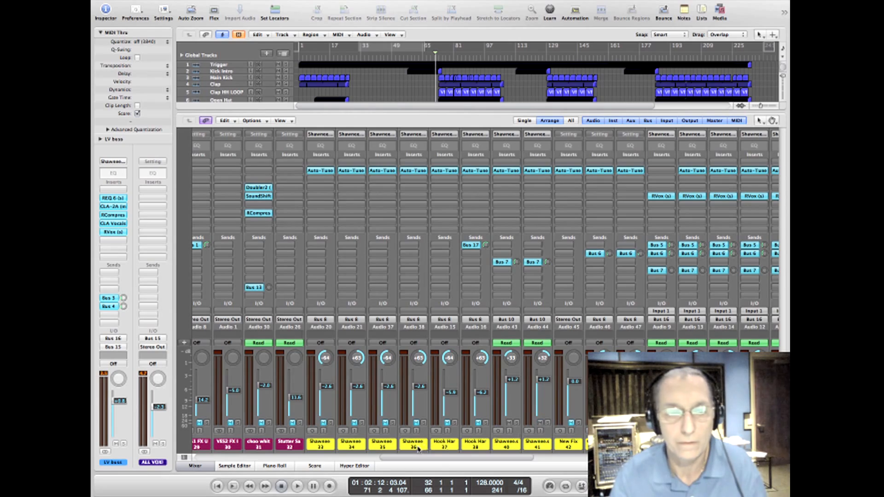
left_click_drag(324, 447, 612, 449)
left_click(614, 423)
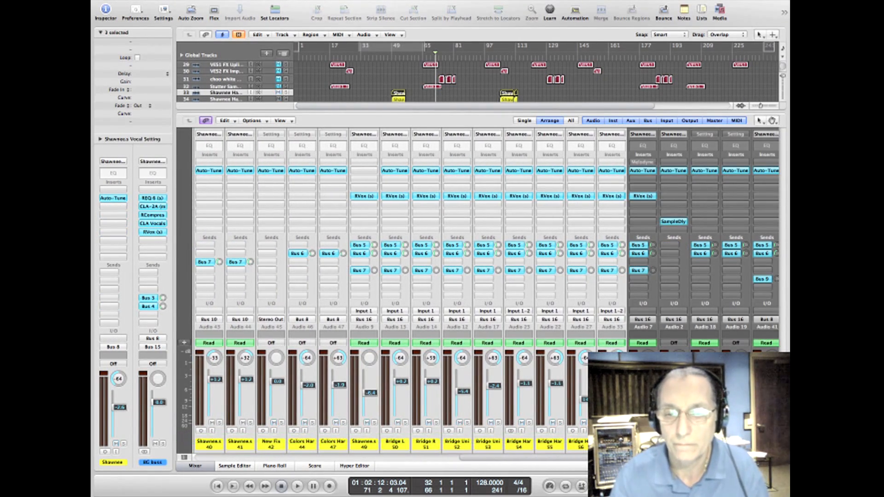
left_click(210, 467)
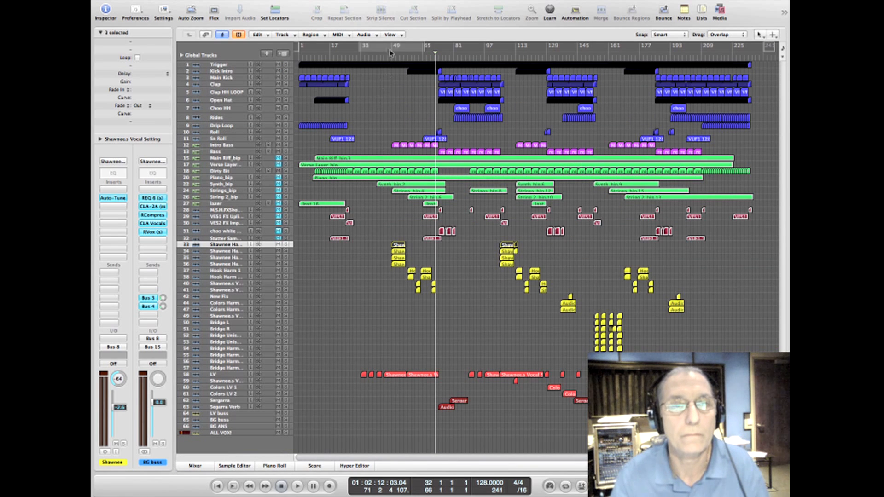
Step: Set the cycle range to bars 47 to 90 and audition the backing vocals with the arrangement tracks enlarged vertically
left_click_drag(387, 48, 469, 50)
key("space")
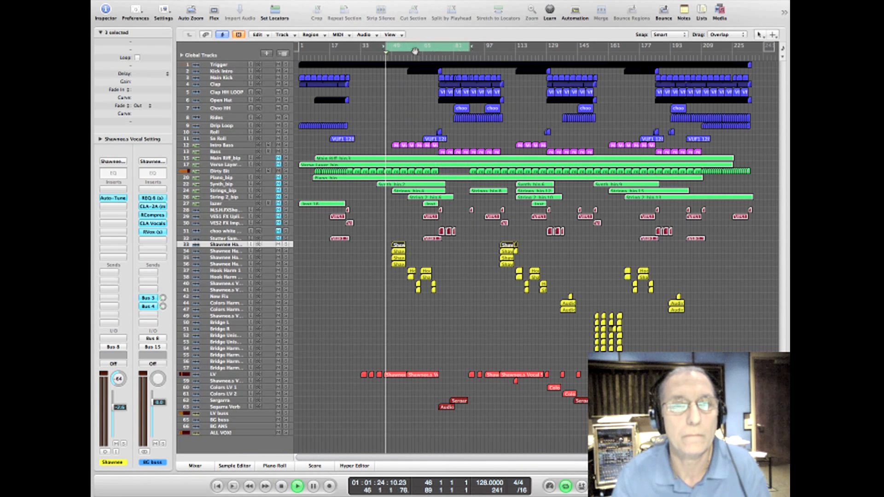
mouse_move(412, 48)
left_mouse_down()
mouse_move(426, 49)
mouse_move(414, 51)
left_mouse_up()
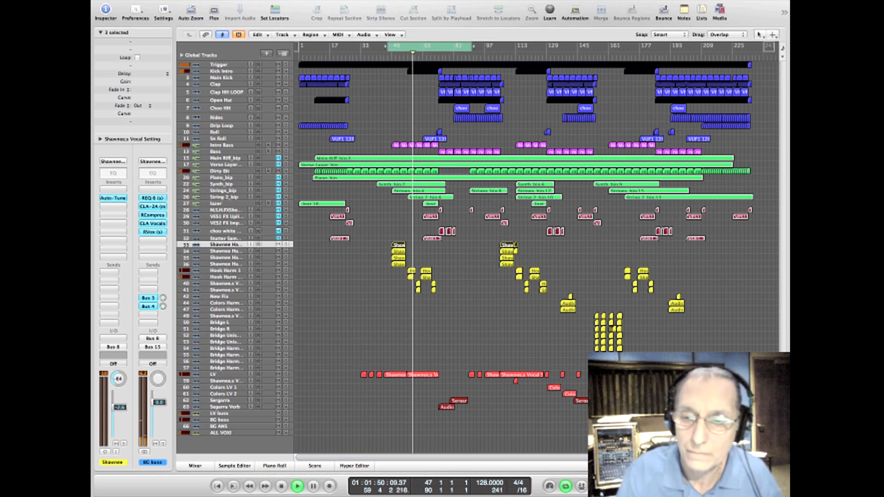
key("ctrl+Down")
key("ctrl+Down")
key("ctrl+Down")
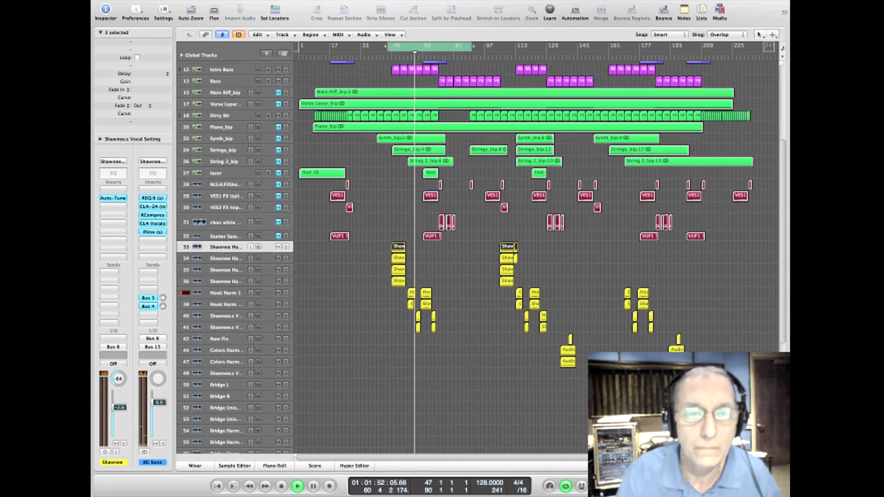
key("ctrl+Down")
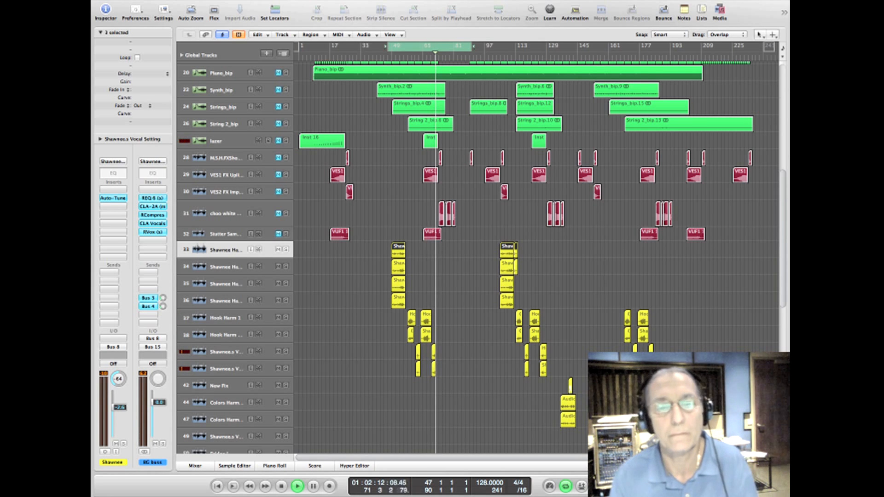
key("space")
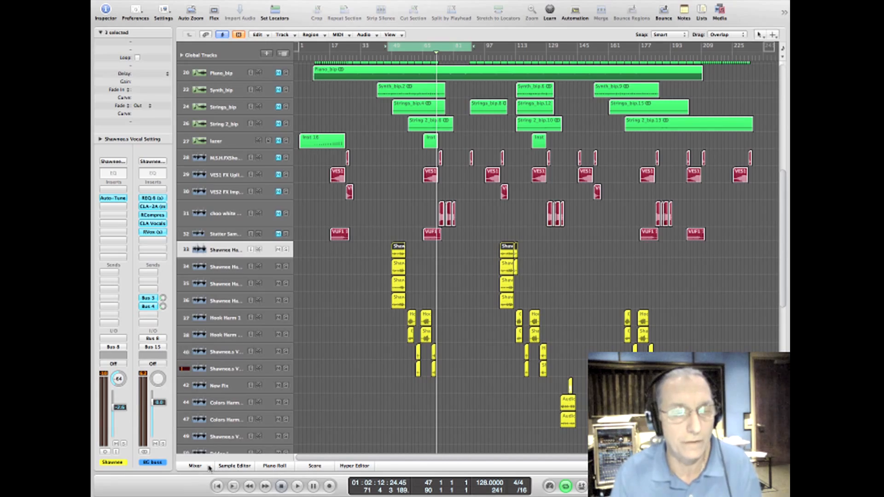
Step: Select the green and maroon music and effects channels 15 to 32 in the mixer, unmute them together, and return to the full arrangement
left_click(209, 467)
left_click_drag(483, 460, 594, 461)
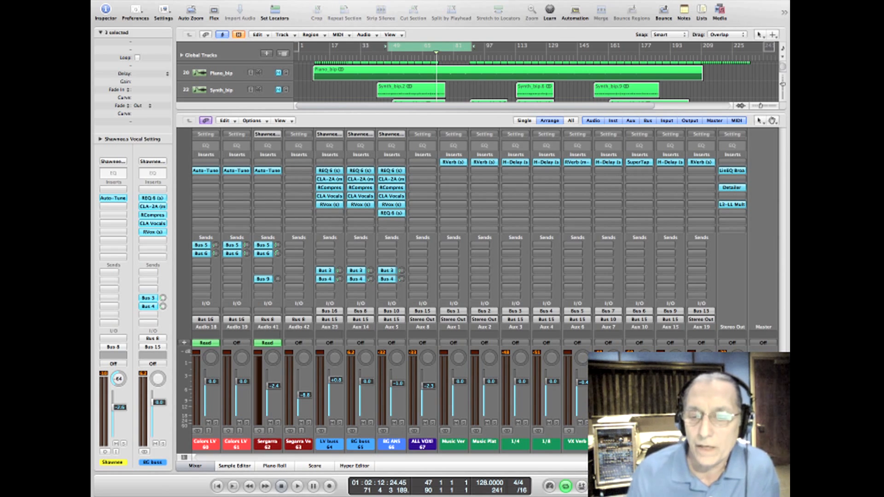
scroll(441, 462, "left", 15)
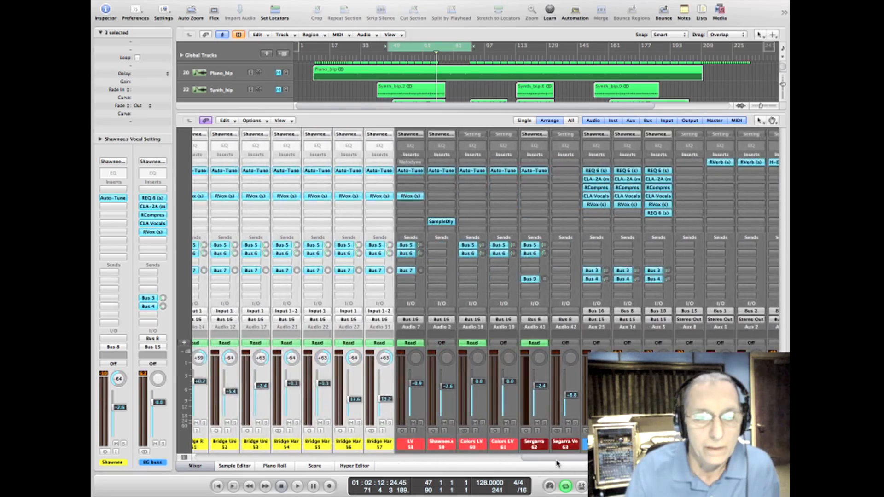
left_click_drag(442, 460, 300, 455)
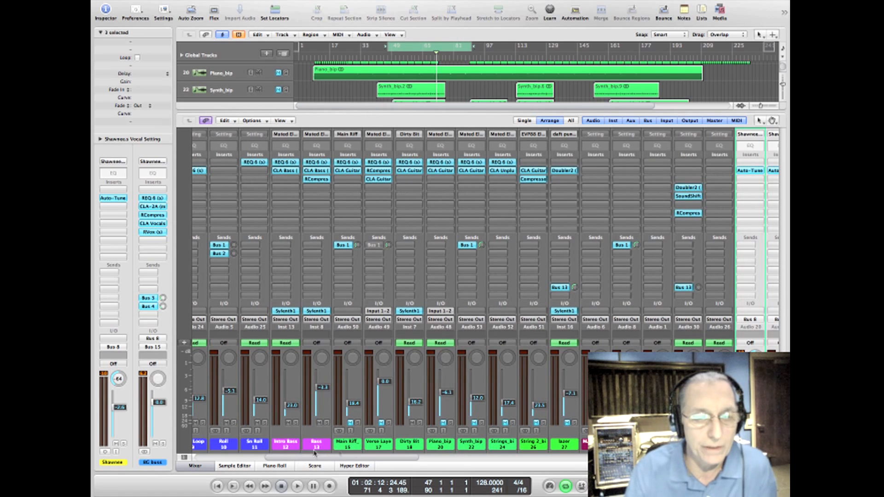
left_click(356, 452)
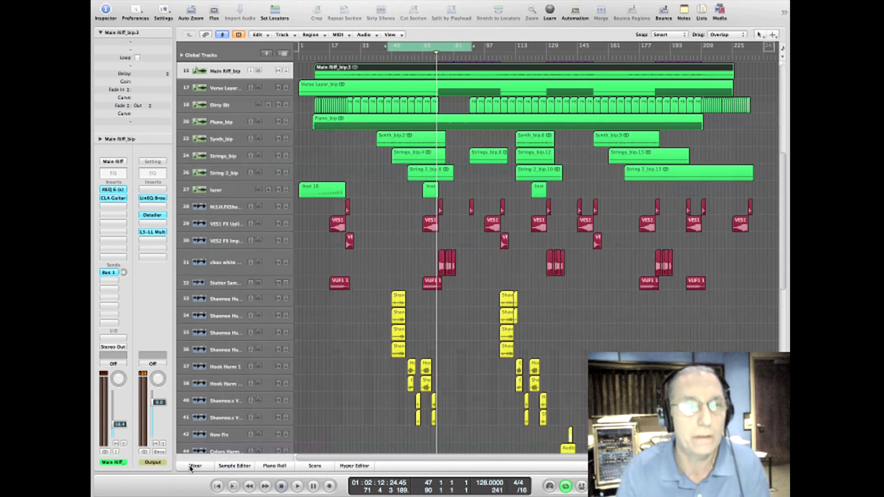
left_click(192, 467)
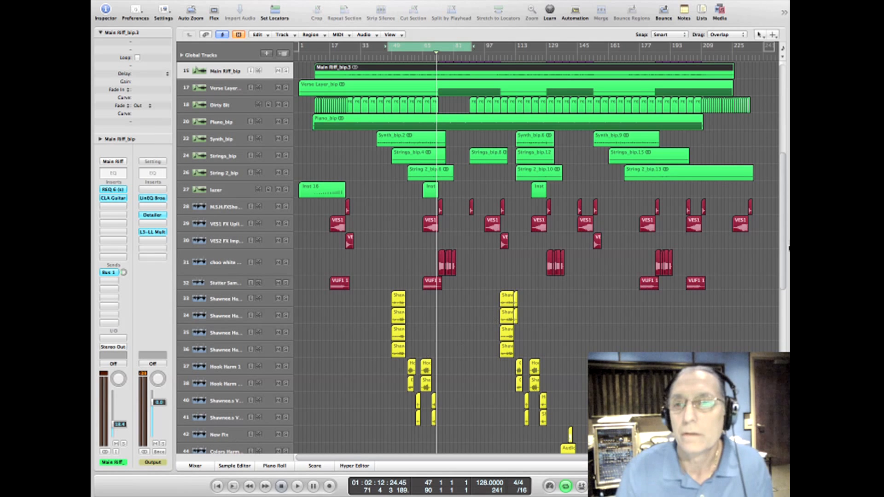
Step: Audition the music tracks from about bar 48, move the cycle range to bars 89 to 132, and restart playback there
scroll(782, 220, "up", 10)
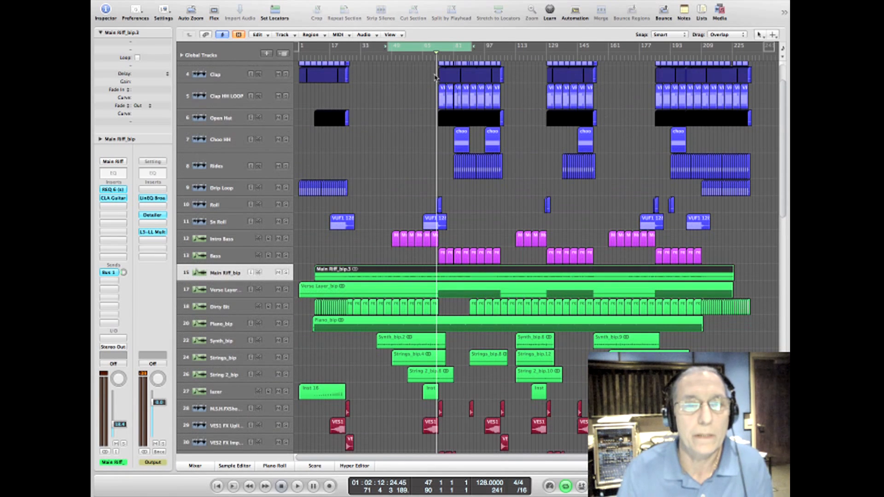
left_click_drag(413, 49, 414, 52)
key("space")
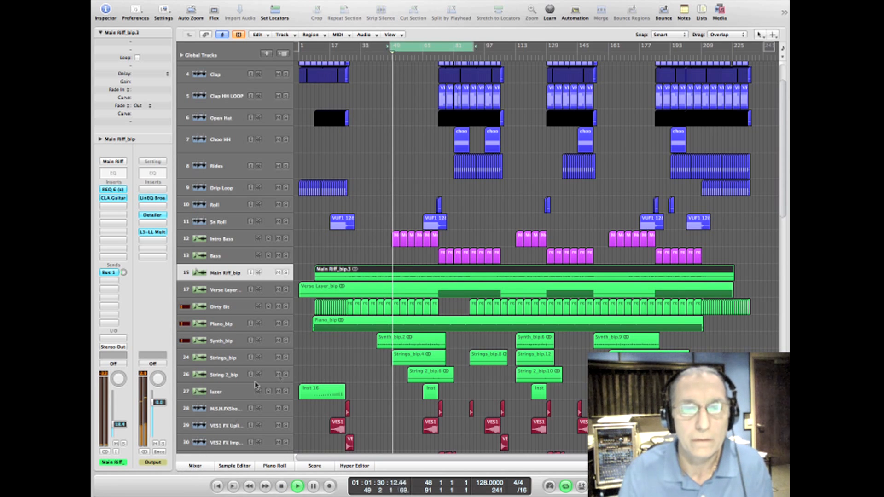
key("space")
left_click_drag(417, 51, 502, 54)
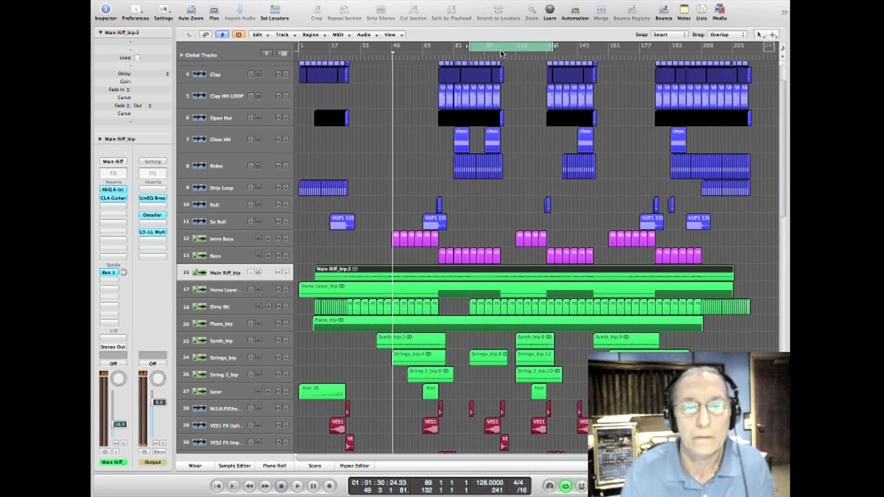
key("space")
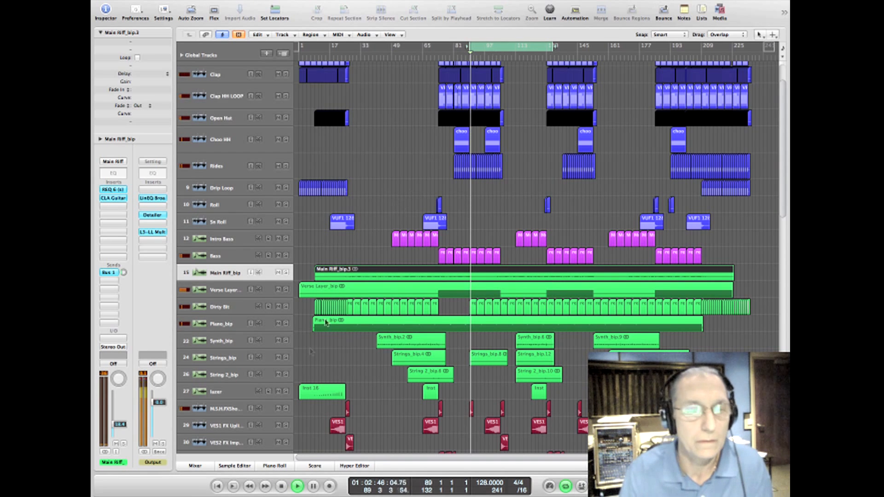
Step: Show the mixer and mute the LV buss, BG buss and BG ANS channels together, as well as the lead vocal channel LV
left_click(196, 466)
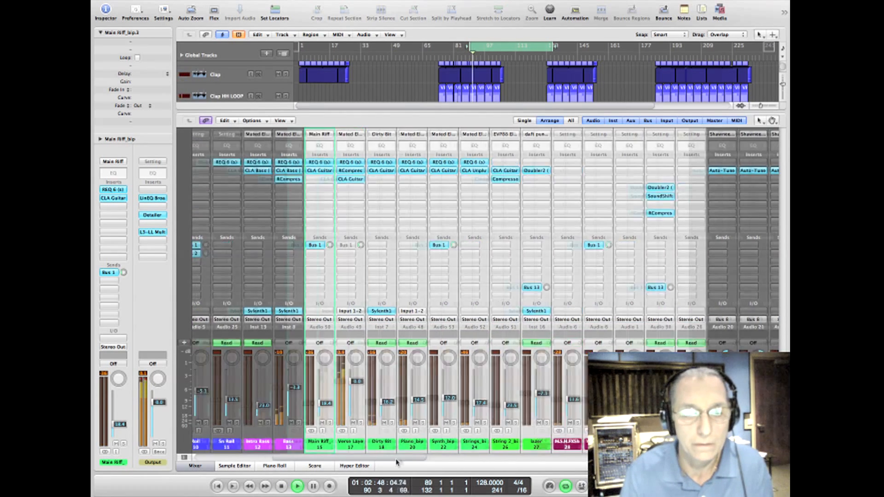
scroll(443, 440, "right", 8)
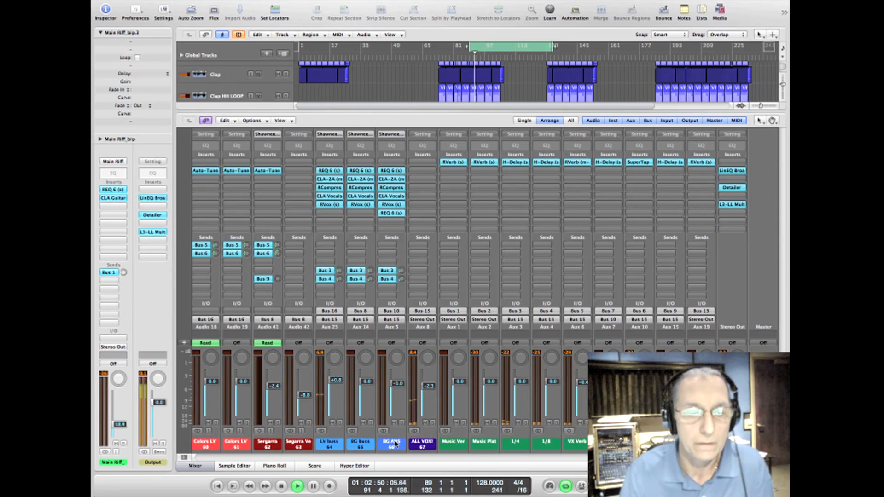
left_click_drag(394, 444, 330, 443)
left_click(333, 423)
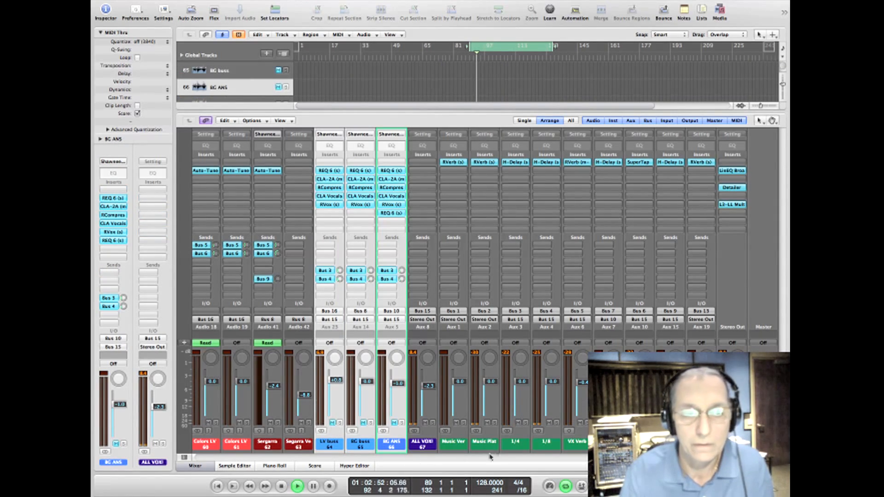
left_click_drag(644, 459, 551, 467)
Step: Solo the Verse Layer channel, keep its fader at 0.0 while auditioning it, and stop playback
left_click_drag(413, 449, 300, 458)
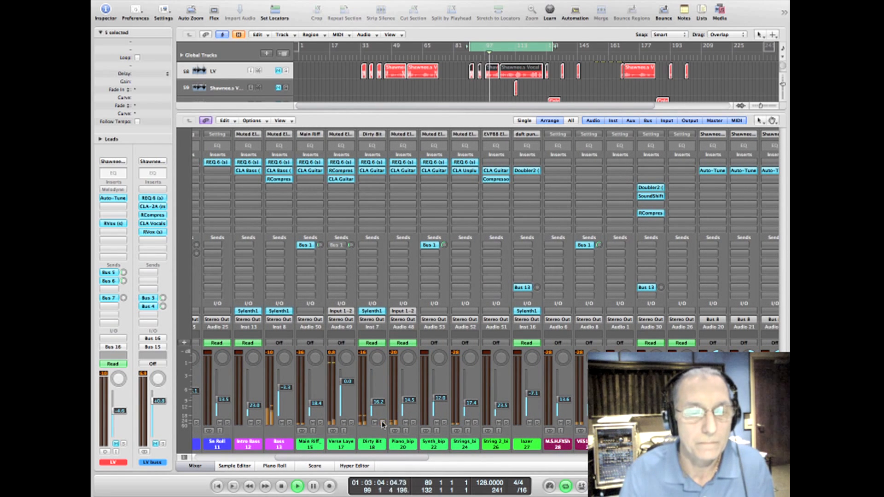
left_click(351, 423)
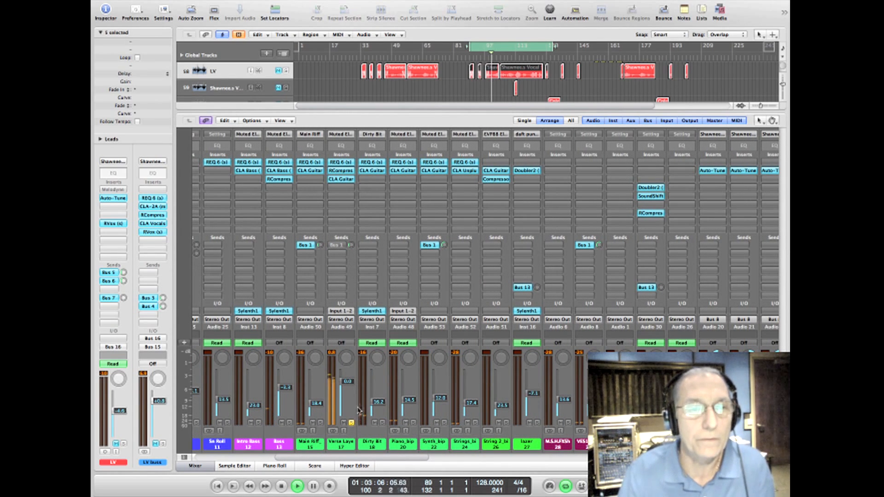
left_click_drag(349, 382, 348, 383)
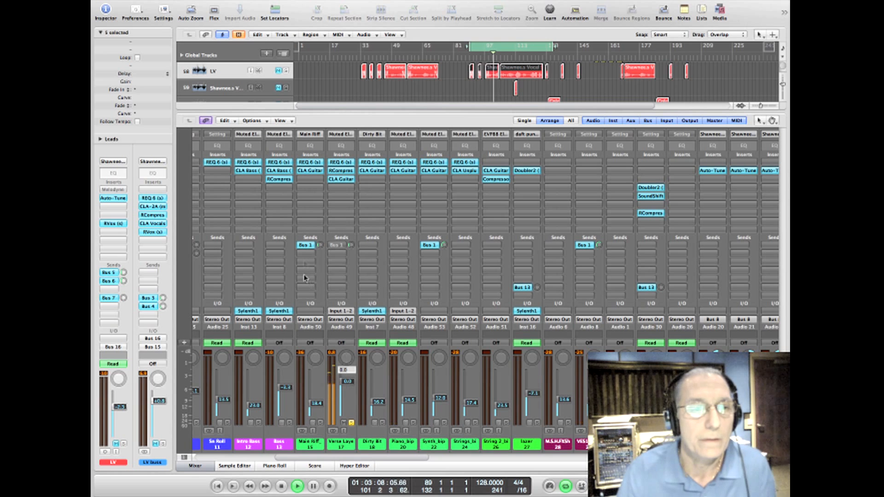
key("space")
Step: View the REQ 6 equalizer on the Main Riff channel and the RCompressor on the Verse Layer channel, closing each one
left_click(317, 163)
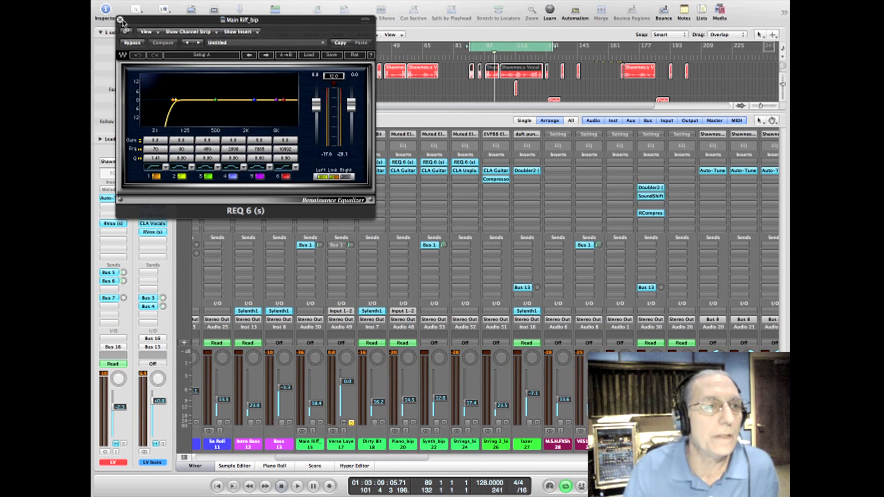
left_click(120, 20)
left_click(341, 170)
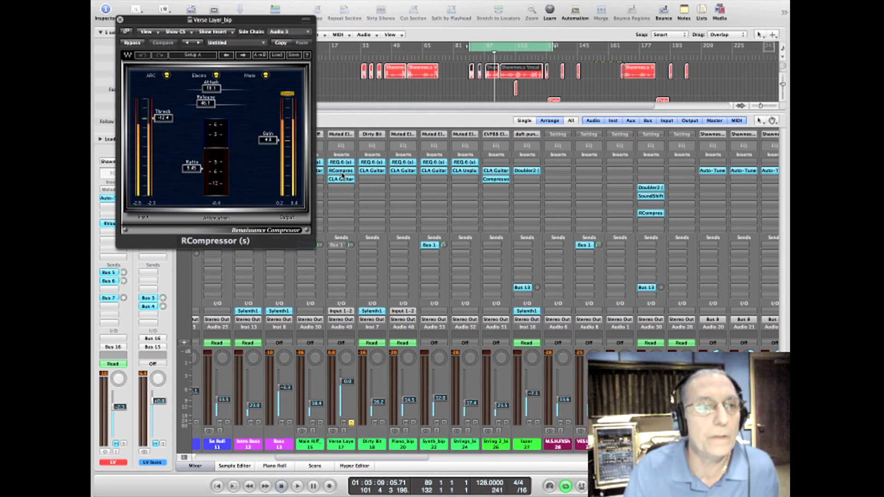
left_click(120, 20)
Step: Select the Main Riff channel and open its REQ 6 equalizer for review
left_click(314, 451)
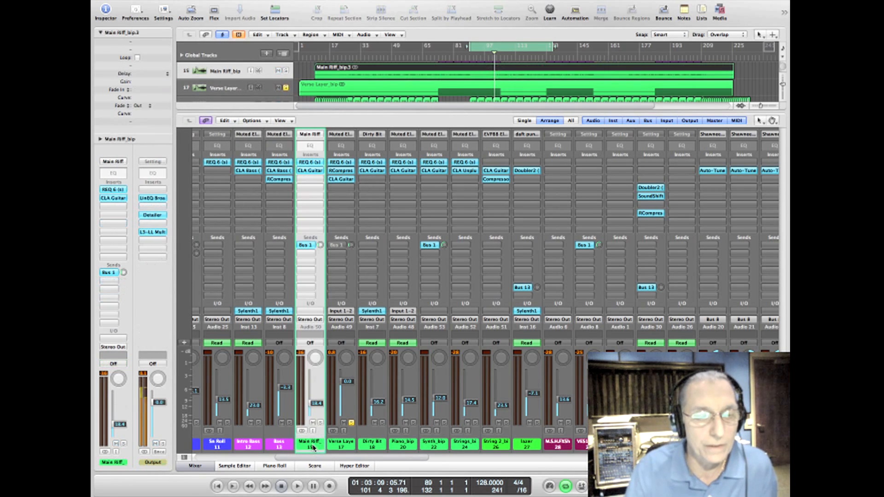
left_click(311, 163)
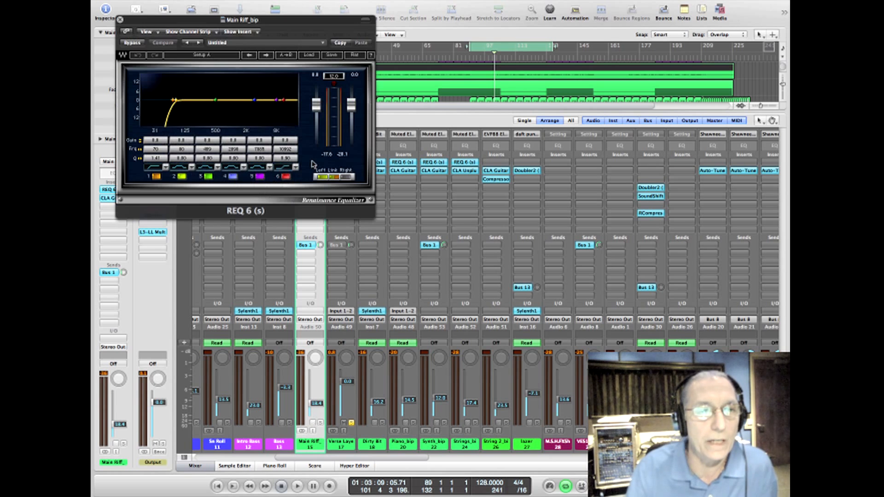
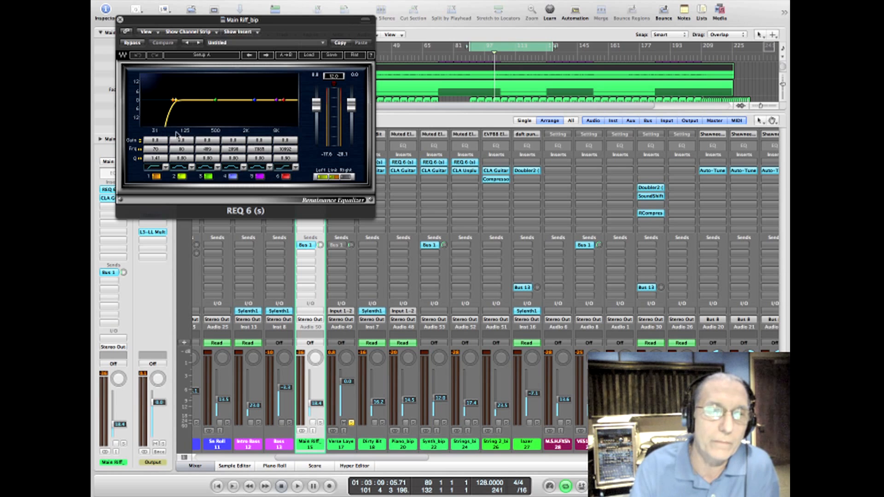
Step: Close the Main Riff equalizer and view the side-chain source list of the Verse Layer channel's RCompressor
left_click(120, 20)
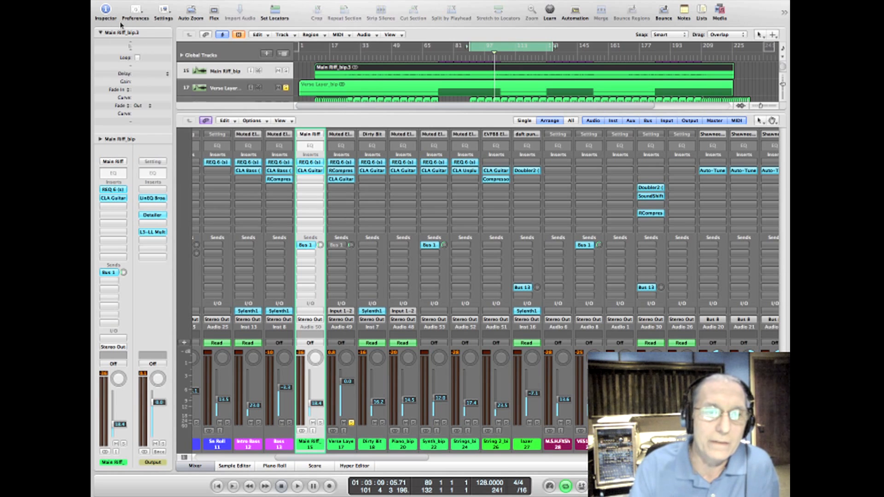
left_click(342, 170)
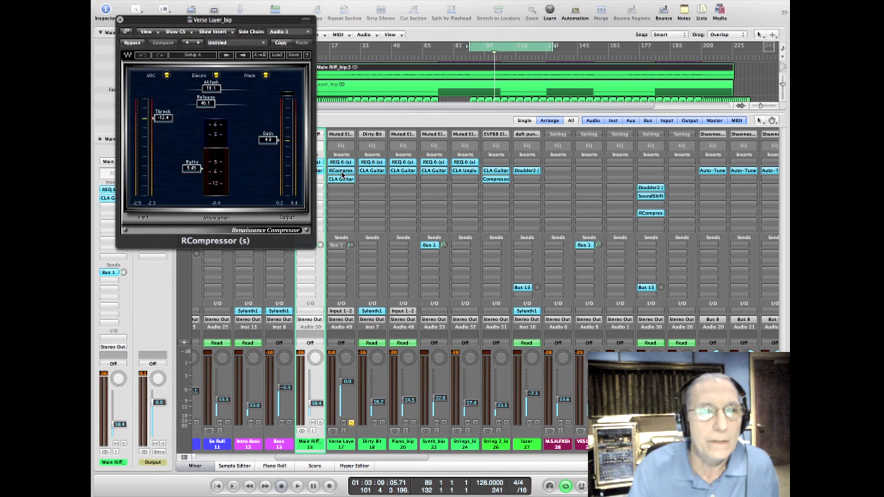
left_click(290, 34)
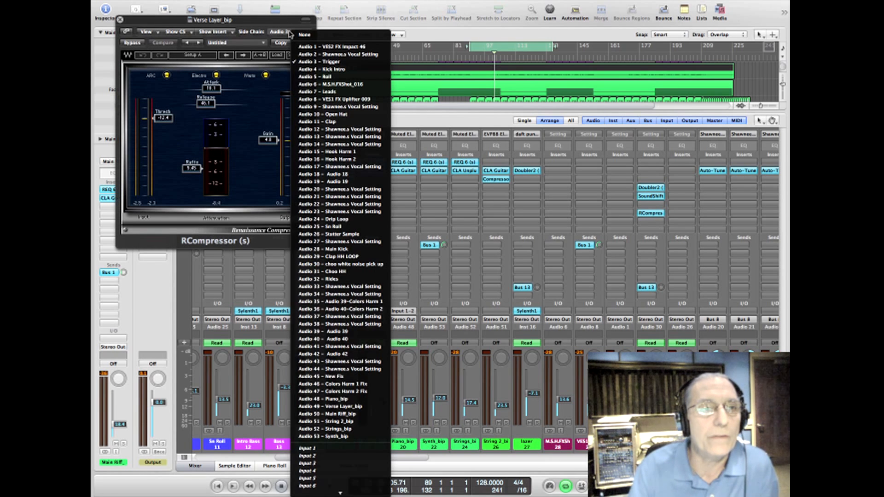
left_click(261, 42)
Step: Set the Verse Layer RCompressor's gain to -0.9 and threshold to -14.4 during playback, and close the plug-in
key("space")
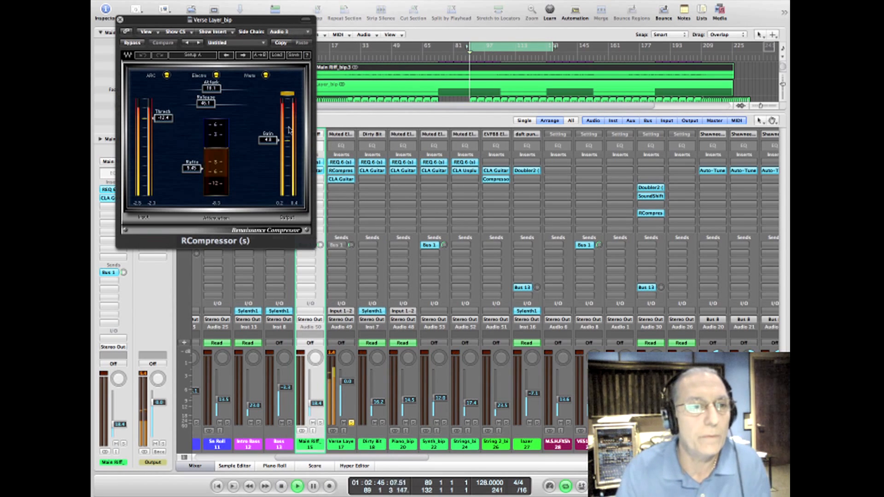
left_click_drag(268, 140, 268, 148)
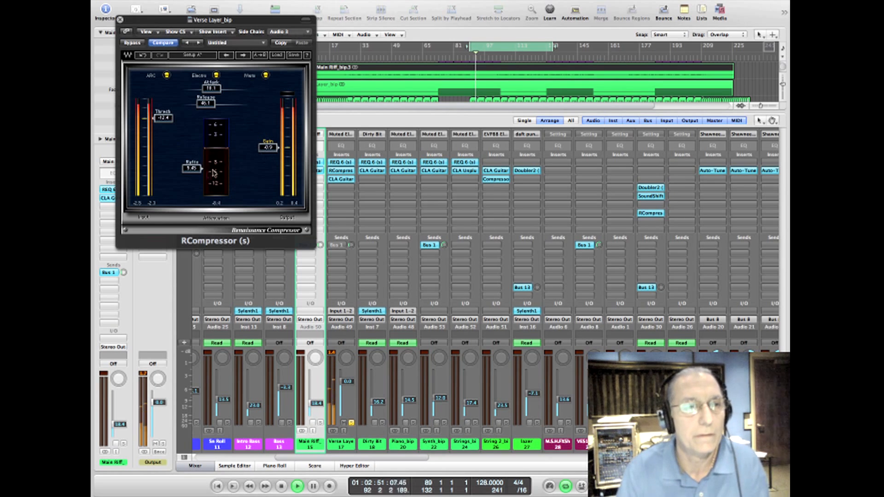
mouse_move(164, 118)
left_mouse_down()
mouse_move(163, 137)
mouse_move(163, 120)
left_mouse_up()
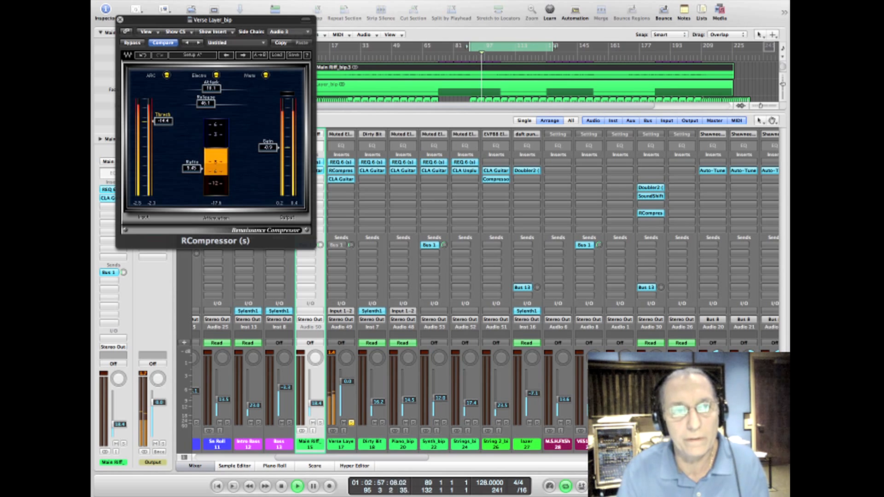
left_click(119, 21)
key("space")
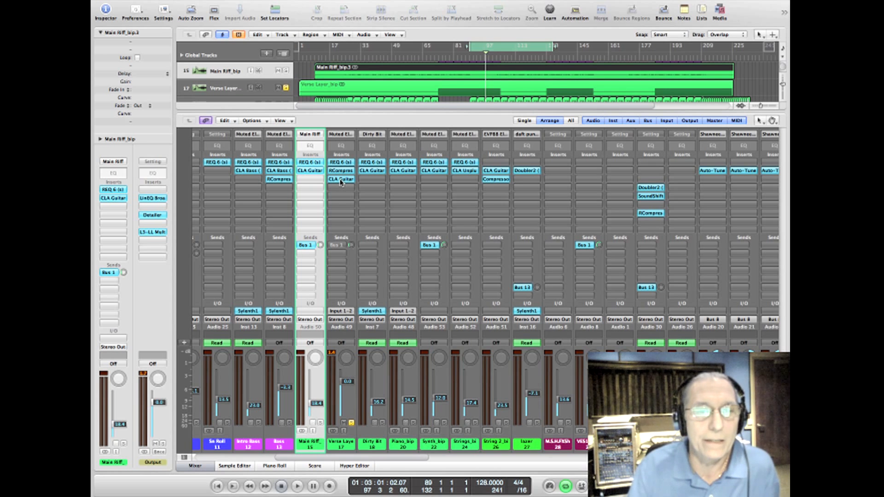
Step: Audition the Verse Layer channel's CLA Guitars plug-in with Re-Amplify switched on and off, and close it
left_click(342, 180)
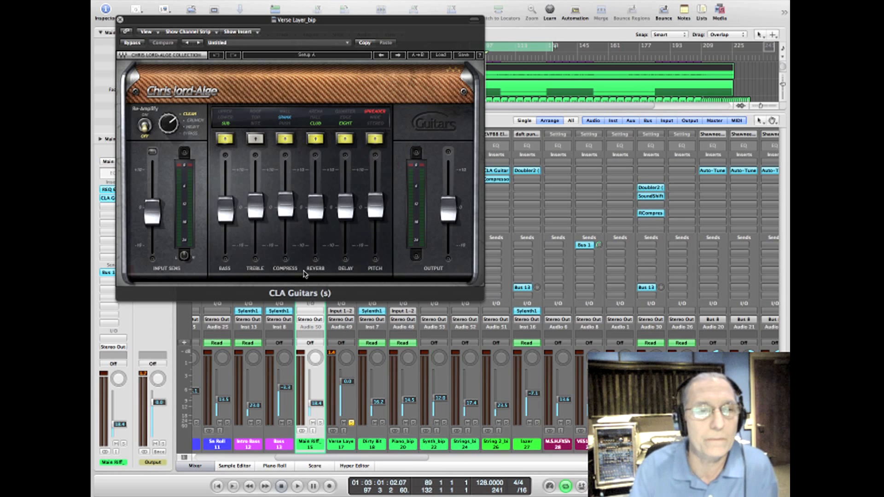
key("space")
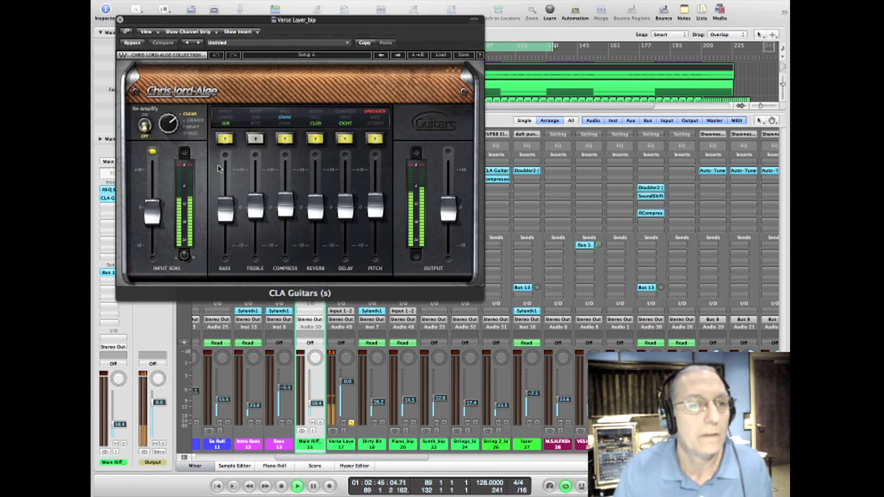
mouse_move(169, 128)
left_mouse_down()
mouse_move(170, 112)
mouse_move(169, 125)
left_mouse_up()
key("space")
left_click(146, 126)
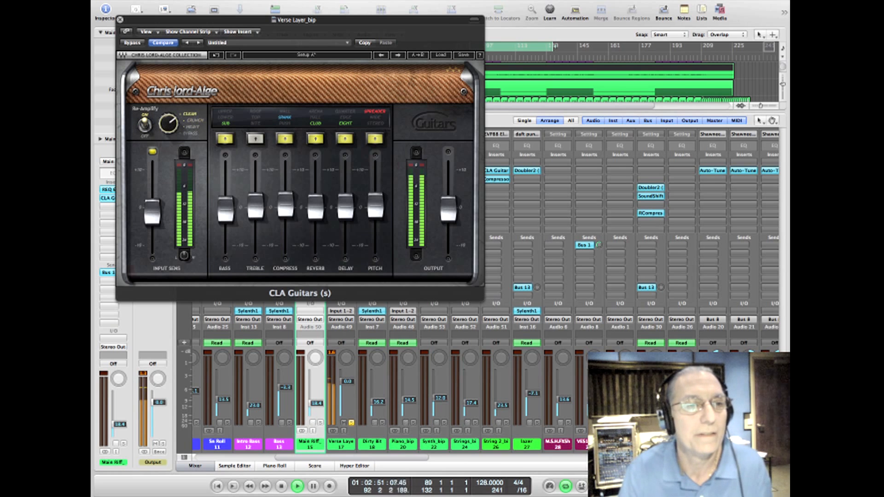
left_click(149, 127)
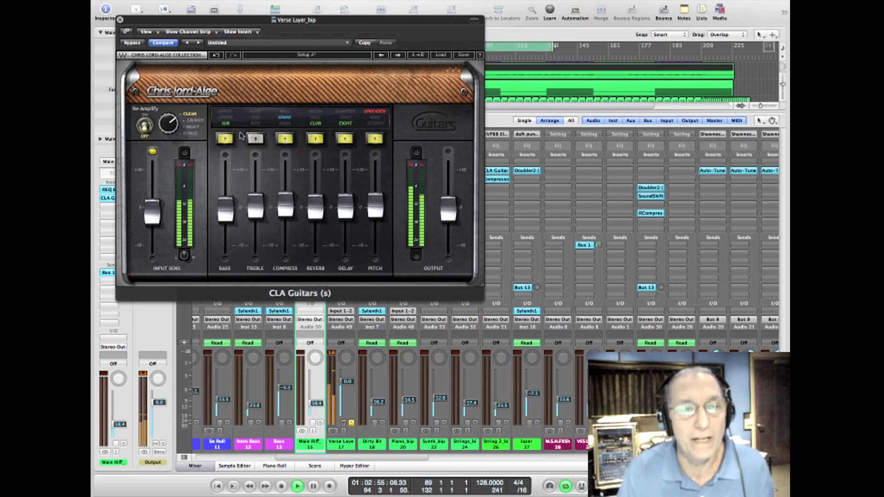
key("space")
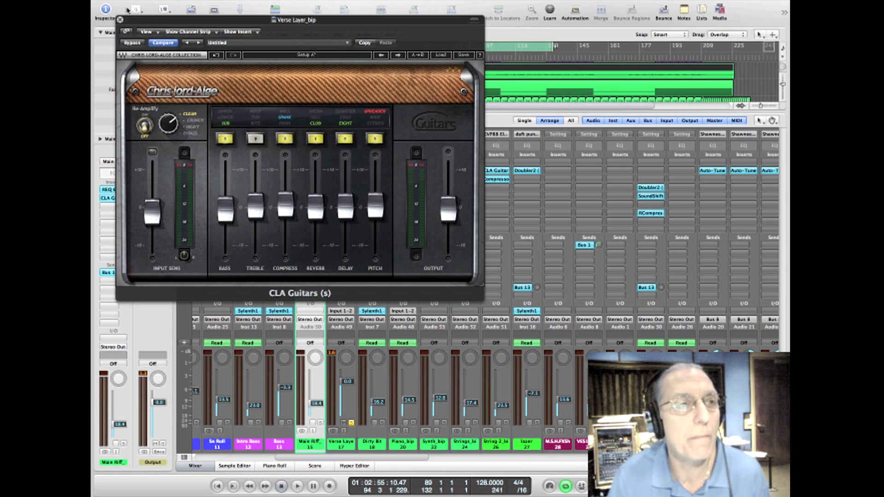
left_click(120, 19)
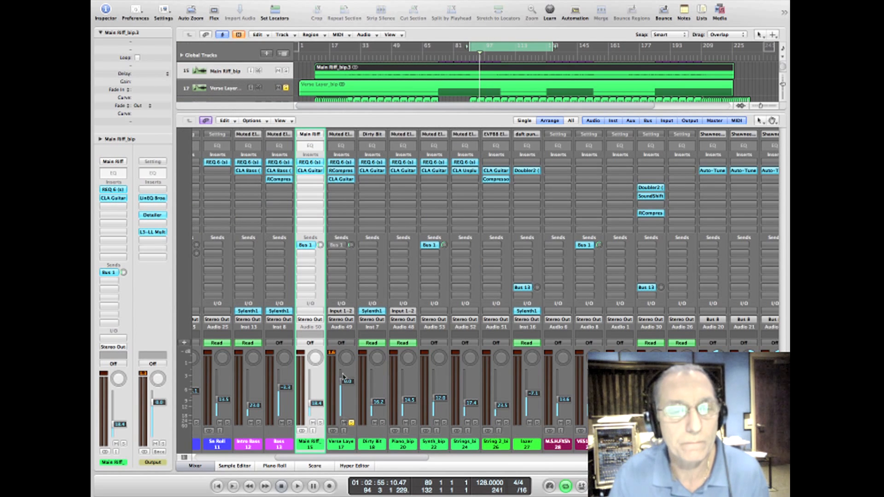
Step: View the CLA Guitars settings on the Dirty Bit and Synth_bip channels, closing each plug-in
left_click(376, 172)
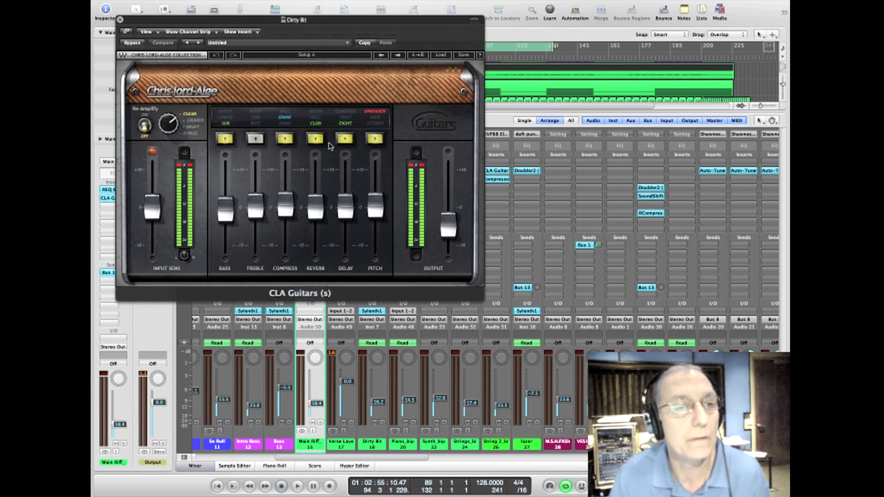
left_click(120, 20)
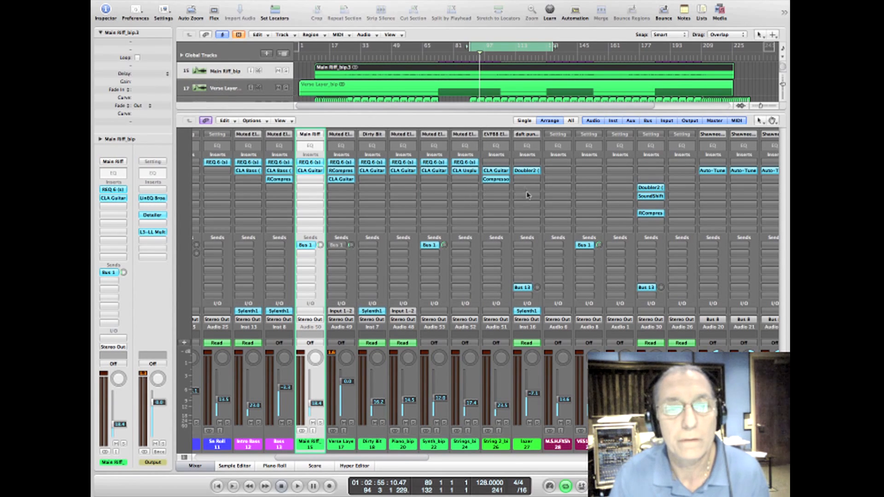
left_click(434, 171)
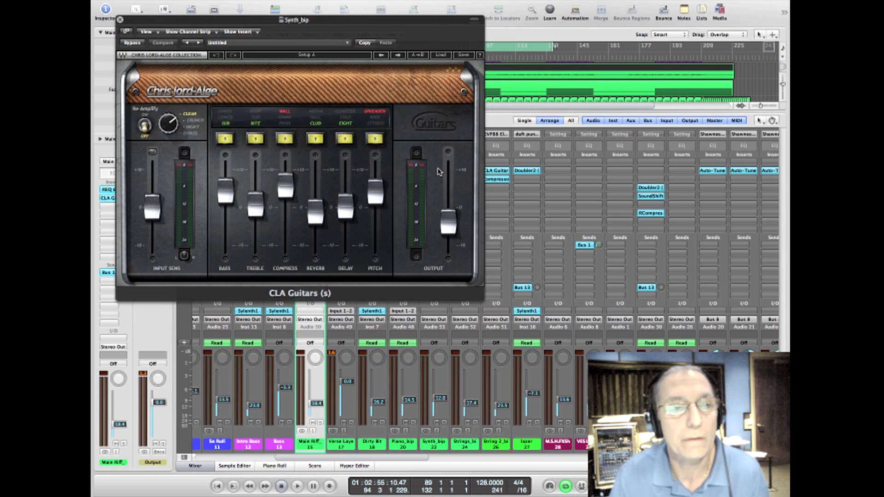
left_click(120, 19)
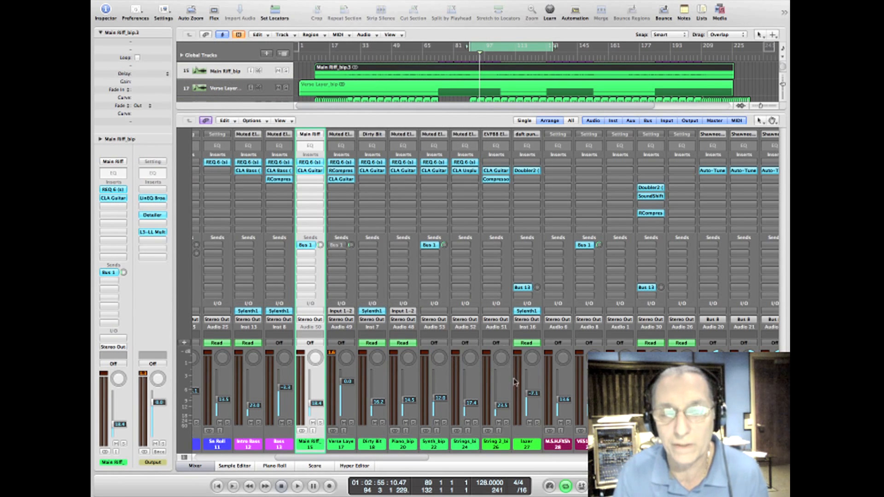
Step: Try to raise the Piano_bip channel fader during playback of the full mix, and stop
key("space")
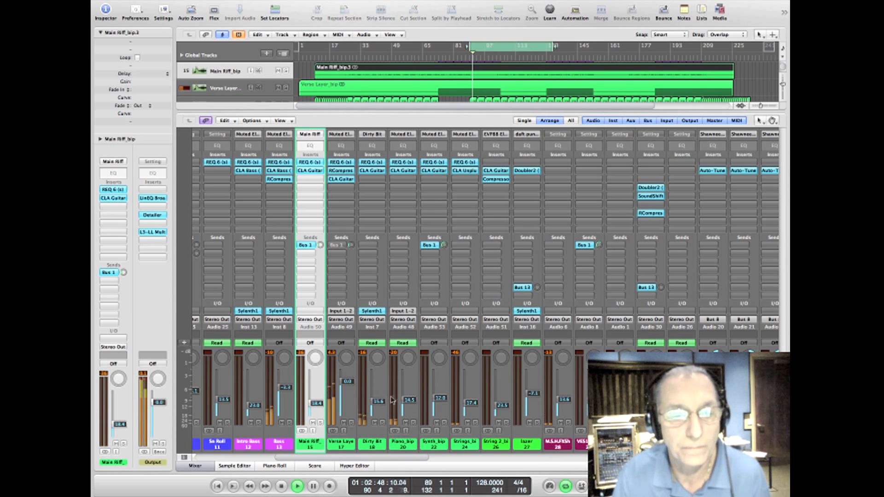
left_click_drag(403, 406, 403, 397)
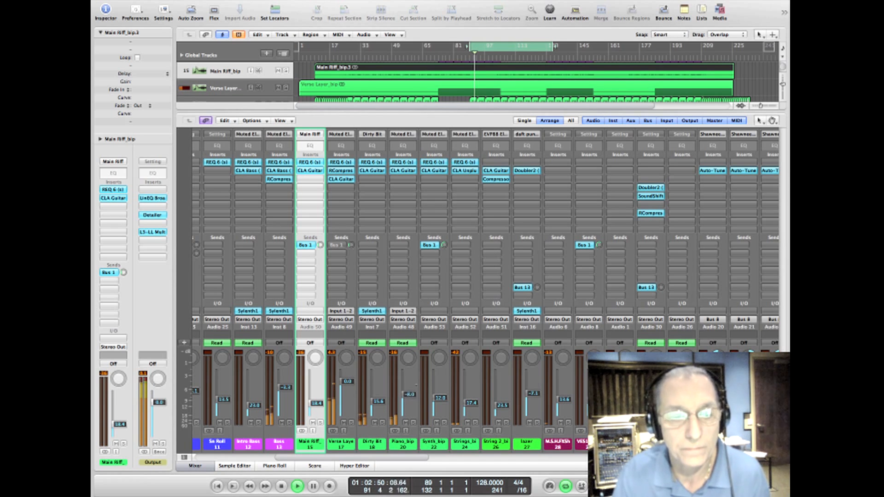
key("space")
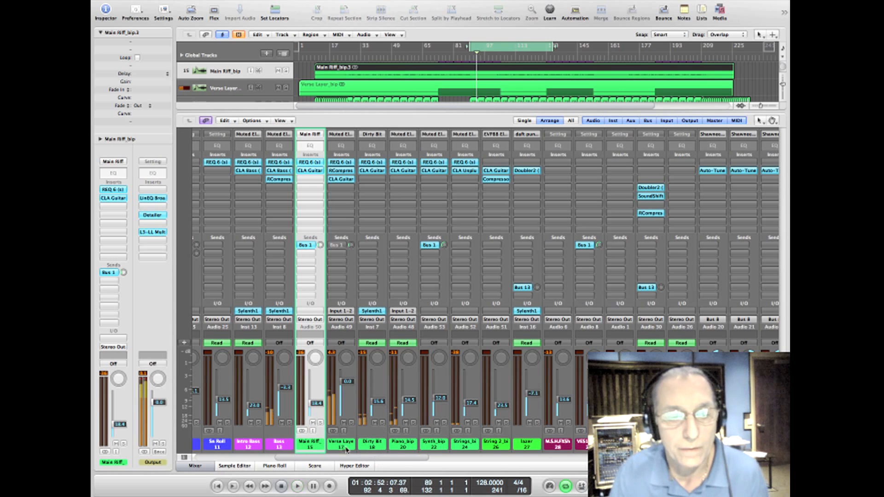
Step: Close the mixer and show track automation in the arrangement, enlarging the tracks until their Volume curves are readable
left_click(346, 449)
left_click(201, 467)
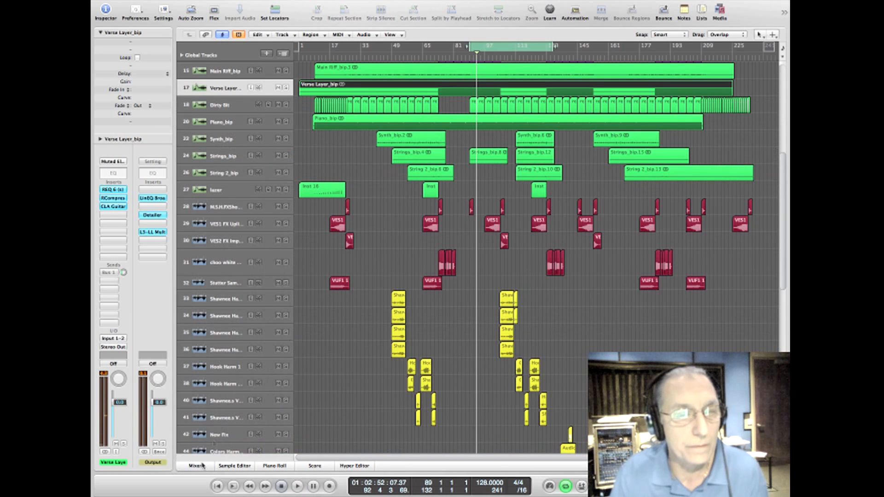
left_click(236, 106)
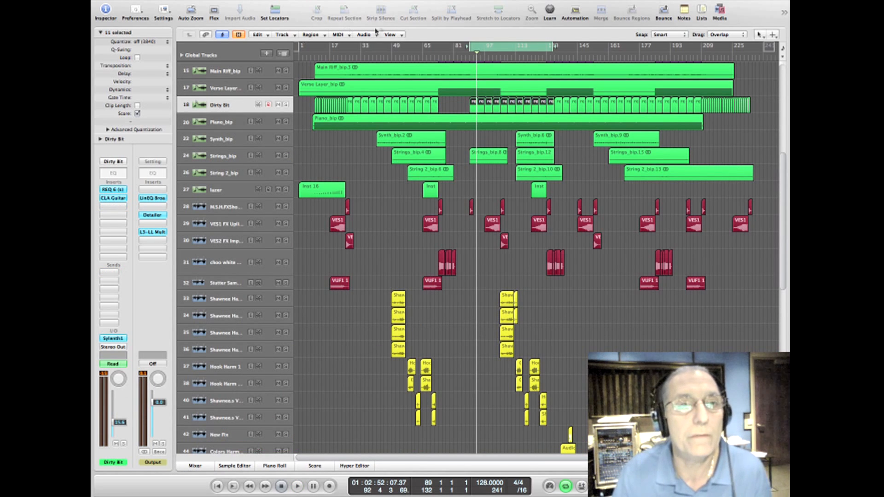
left_click(390, 35)
left_click(407, 45)
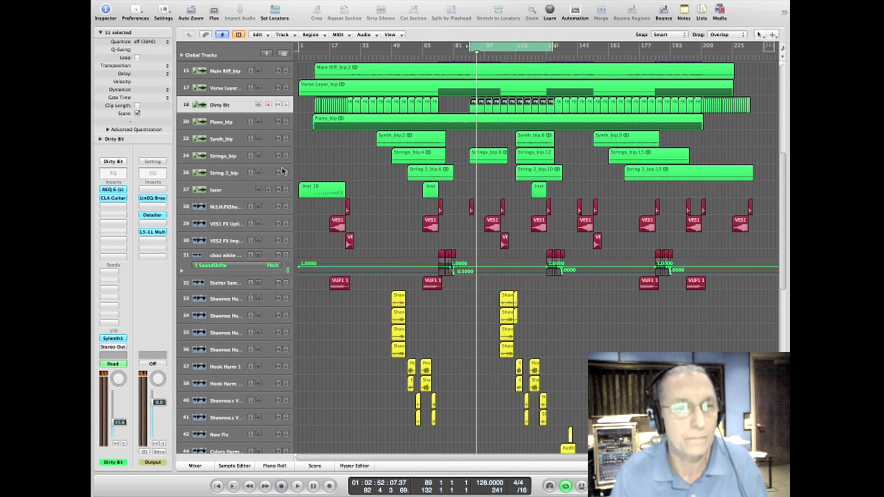
key("ctrl+Down")
key("ctrl+Down")
key("ctrl+Down")
key("ctrl+Down")
key("ctrl+Down")
key("ctrl+Down")
key("ctrl+Down")
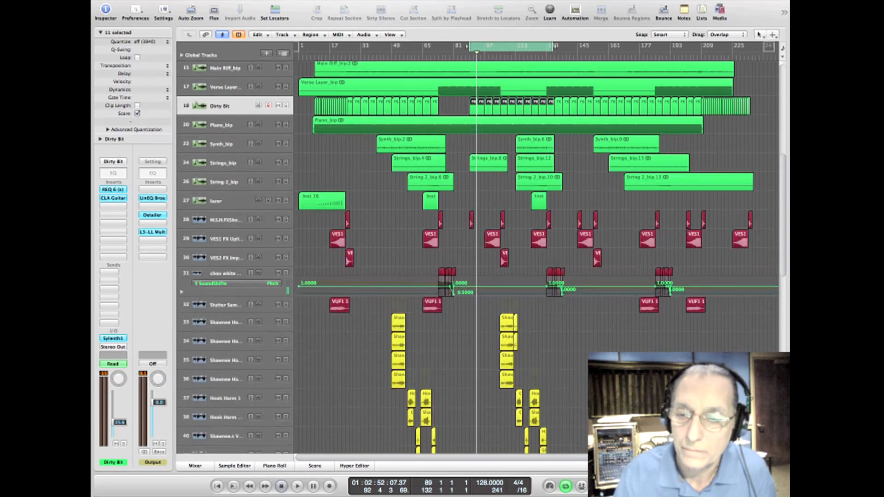
key("ctrl+Down")
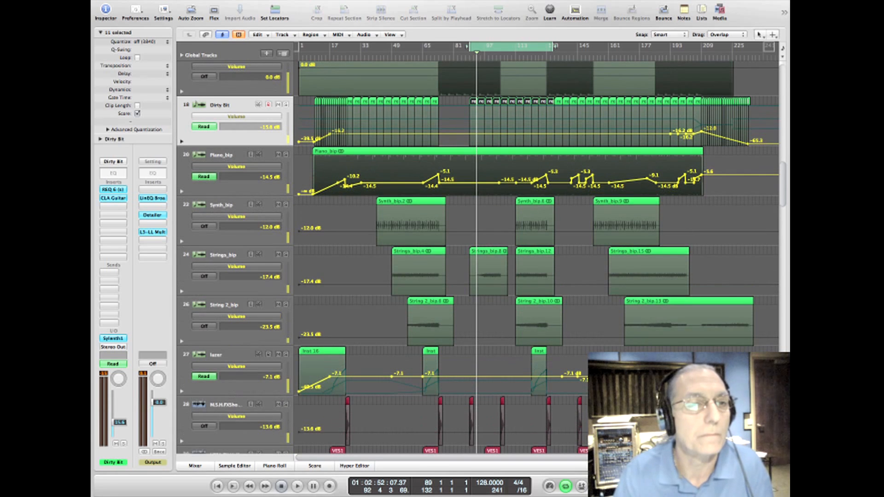
Step: Raise the whole Volume automation curves, setting Piano_bip to -11.8 dB and Dirty Bit to -13.3 dB
left_click_drag(288, 190, 288, 183)
left_click_drag(290, 138, 290, 133)
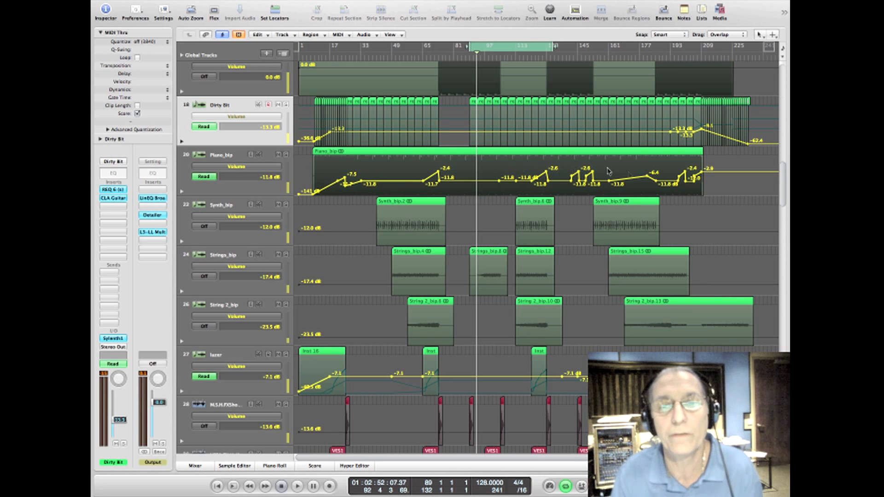
Step: Move the cycle region to bars 113 to 156, play it, and briefly solo the Synth_bip track
left_click_drag(508, 47, 552, 47)
key("space")
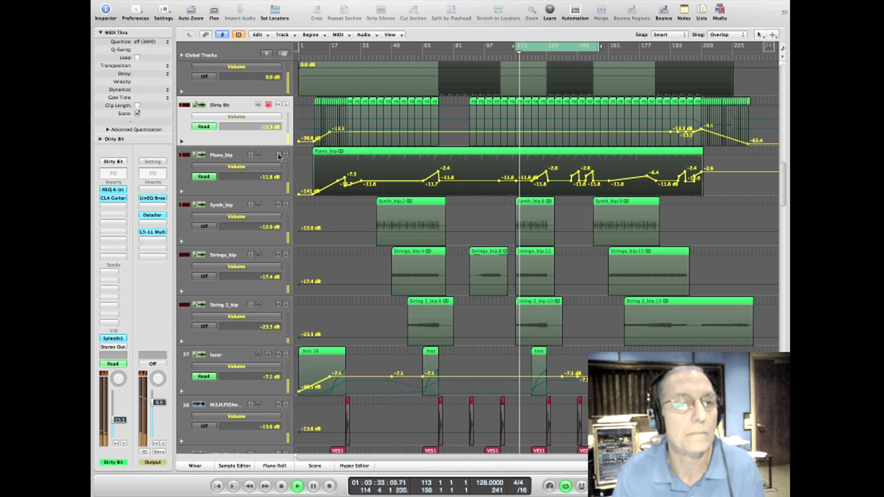
left_click(285, 205)
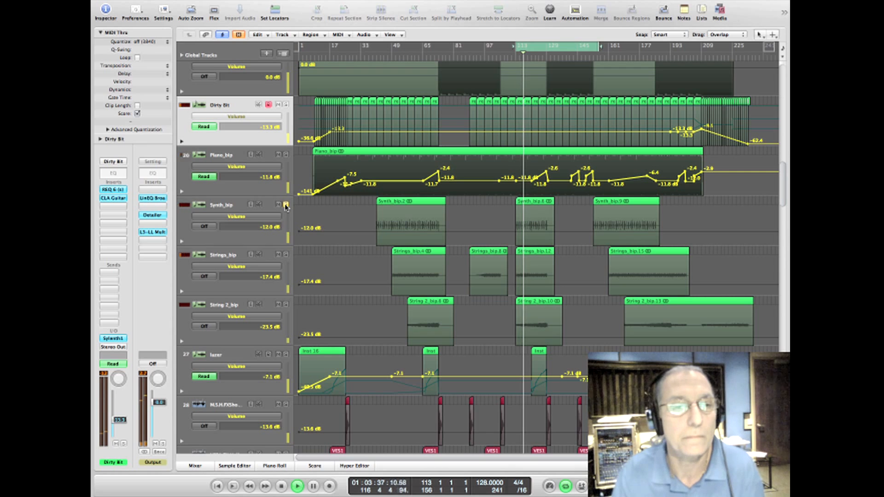
left_click(288, 233)
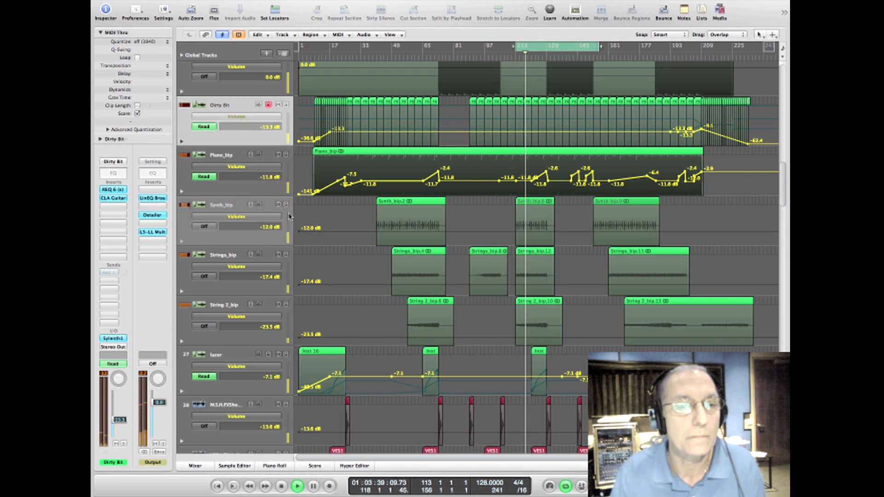
left_click(286, 205)
left_click(286, 205)
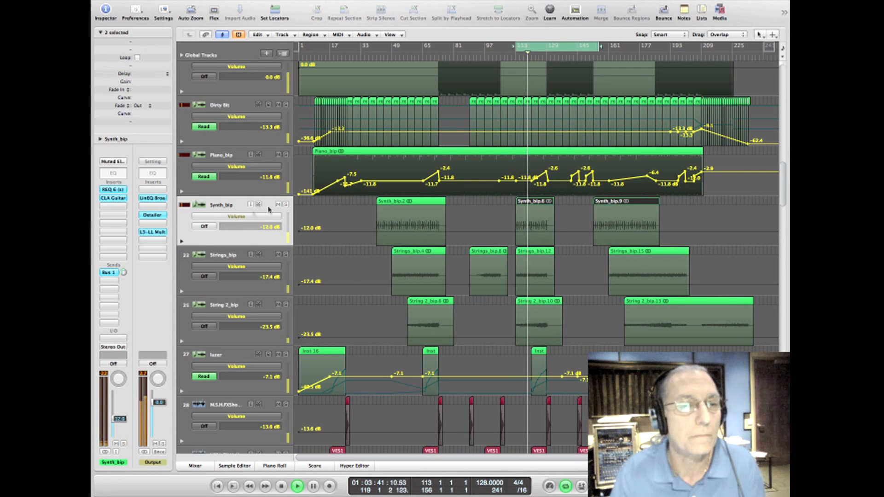
Step: Raise the Synth_bip track volume to -2.3 dB and solo the Strings_bip track during playback
left_click_drag(288, 233, 289, 227)
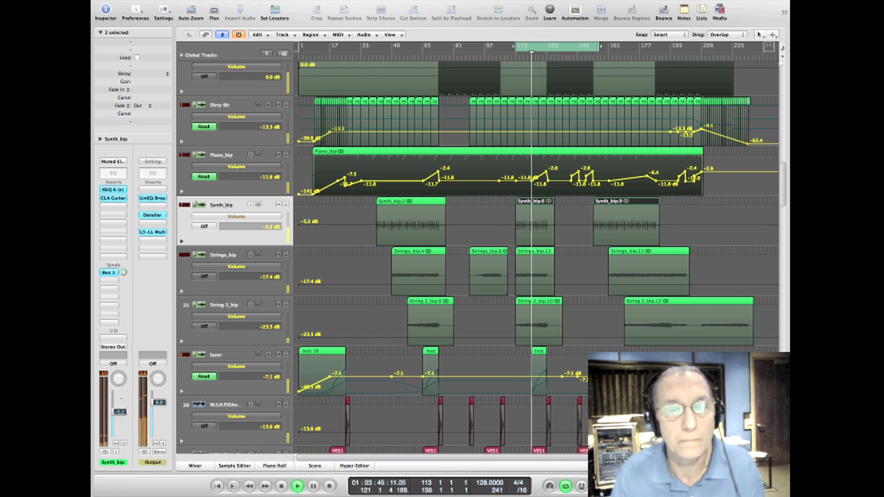
left_click(285, 255)
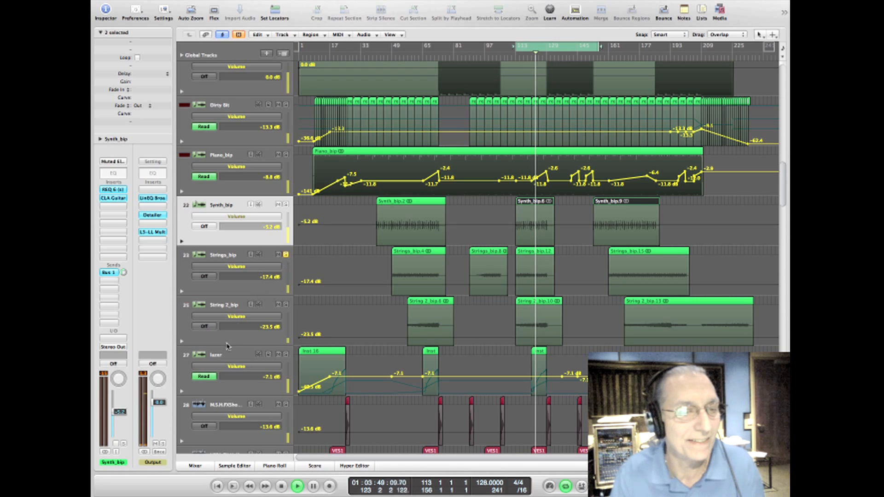
left_click_drag(124, 417, 125, 411)
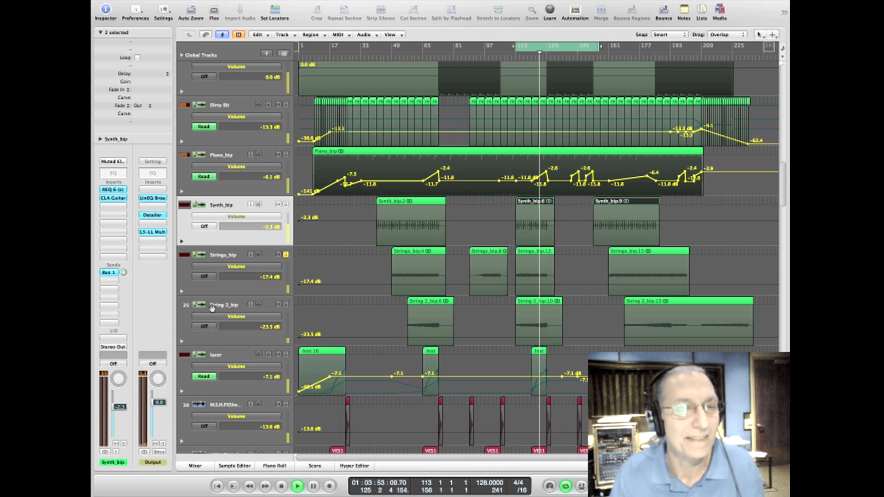
Step: Set the Strings_bip track volume to -11.2 dB and the String 2_bip volume to -15.2 dB
left_click(230, 255)
left_click_drag(121, 426, 121, 418)
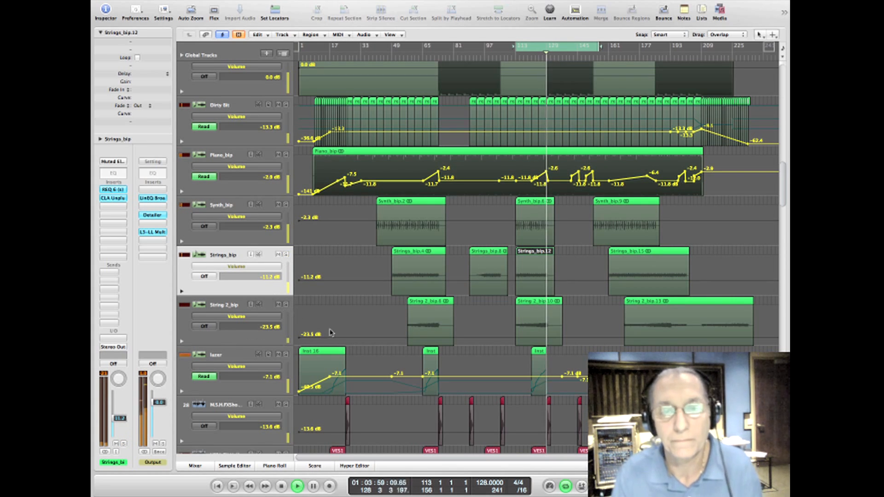
left_click(231, 305)
left_click_drag(121, 428, 120, 422)
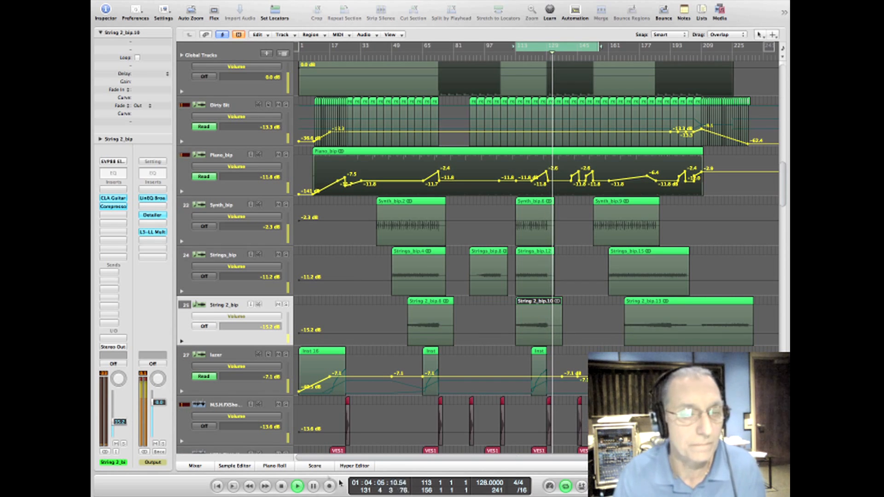
Step: Select the red FX channel strips from M.S.H.FXShot in the mixer and display their tracks in the arrangement
key("x")
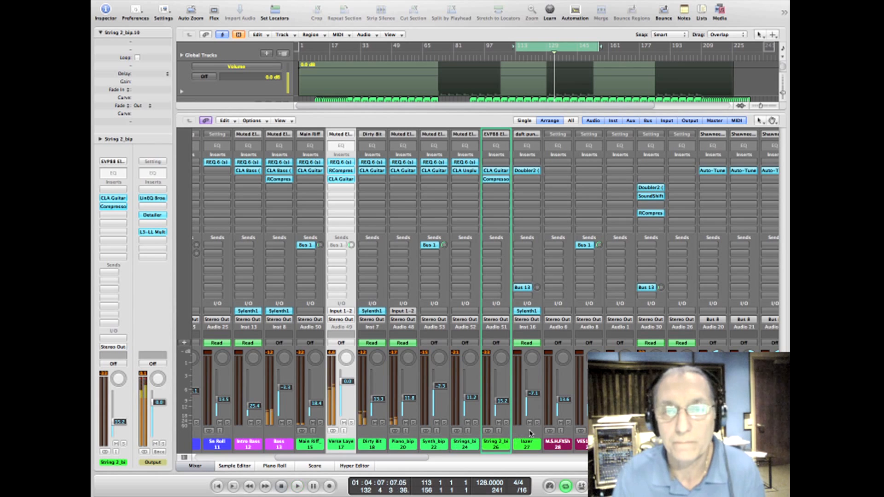
left_click(558, 444)
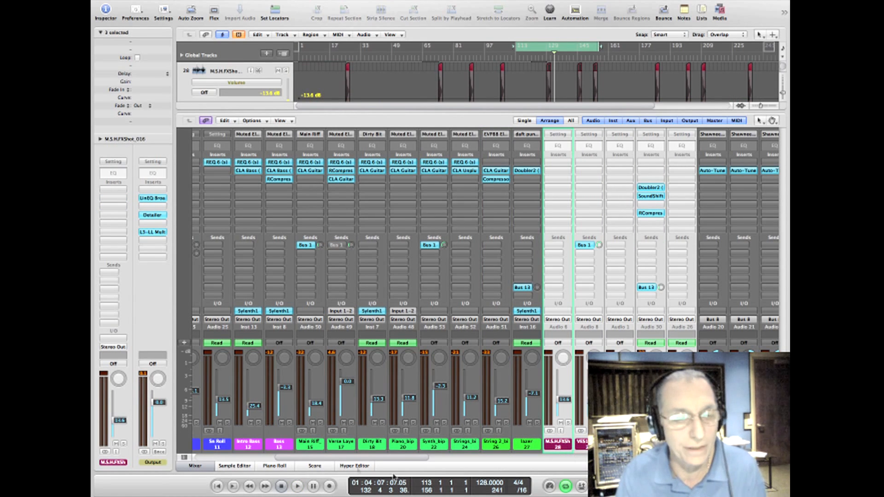
left_click(203, 467)
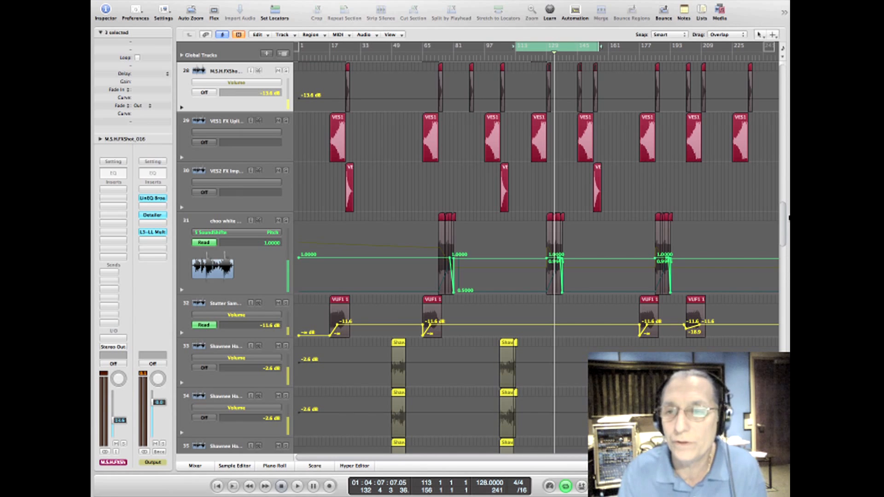
left_click_drag(782, 221, 783, 206)
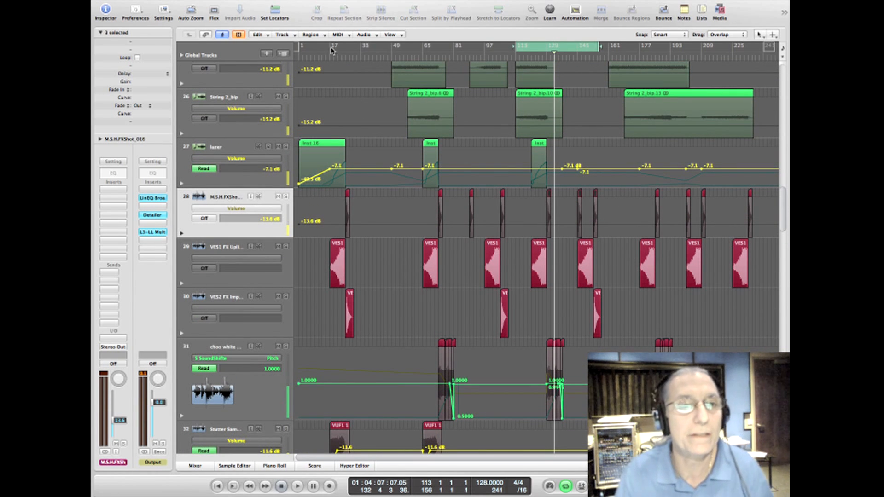
Step: Set the cycle region to bars 17 to 42, start playback and solo the VES1 FX uplifter track
left_click_drag(330, 48, 379, 48)
key("space")
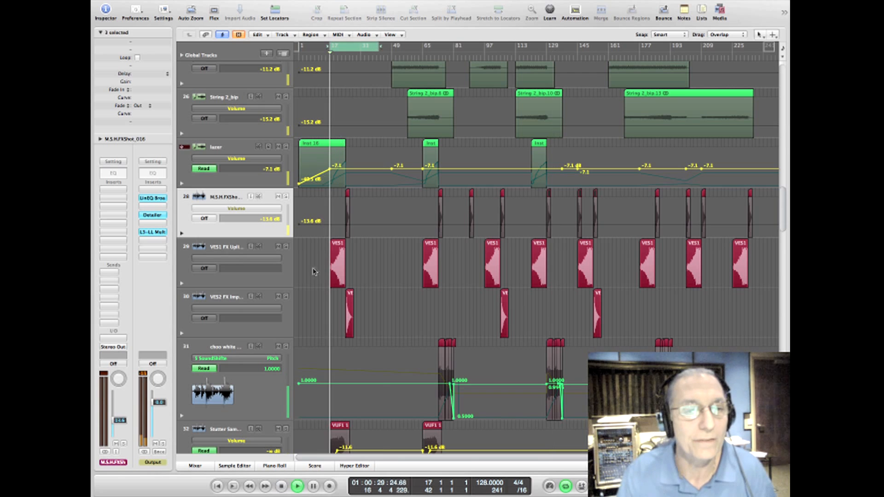
left_click(285, 247)
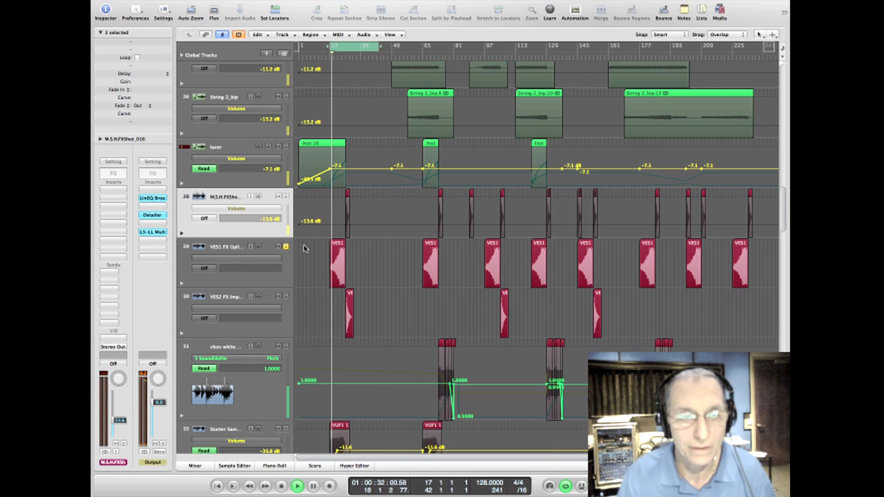
Step: Shift the cycle region to bars 19 to 44, listen to the VES2 FX Impact track soloed, and stop playback
left_click_drag(357, 47, 360, 47)
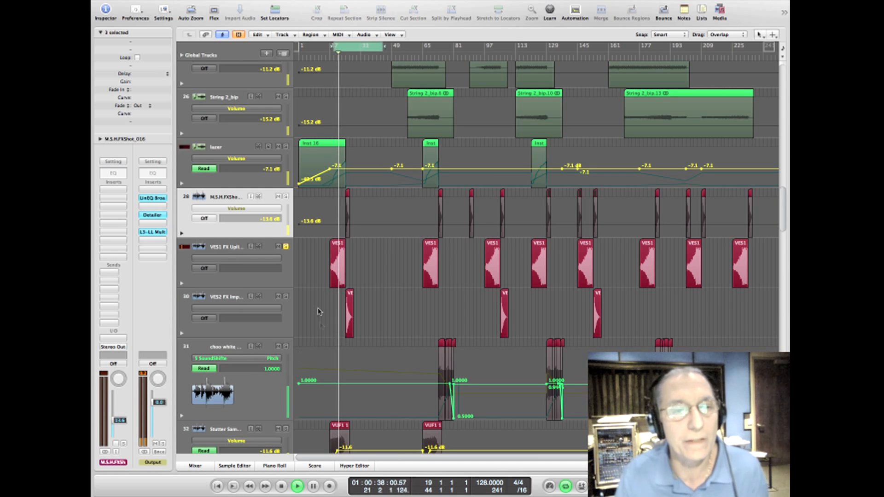
left_click(286, 297)
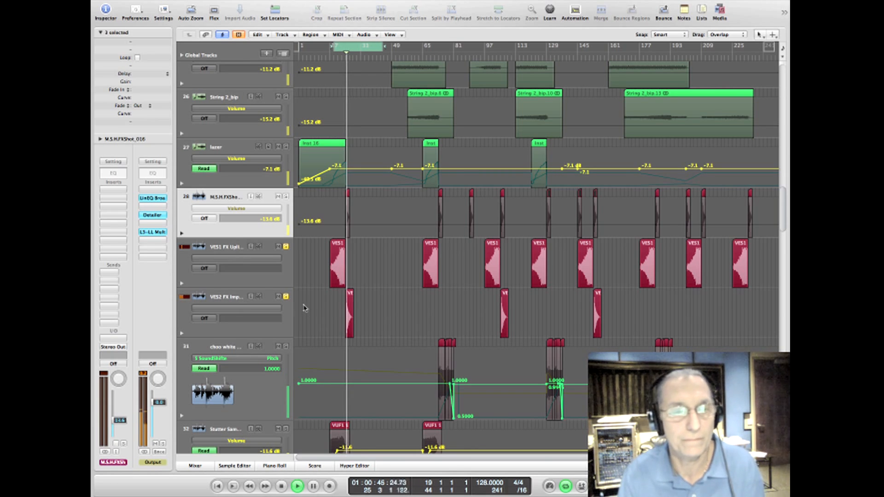
left_click(235, 296)
key("space")
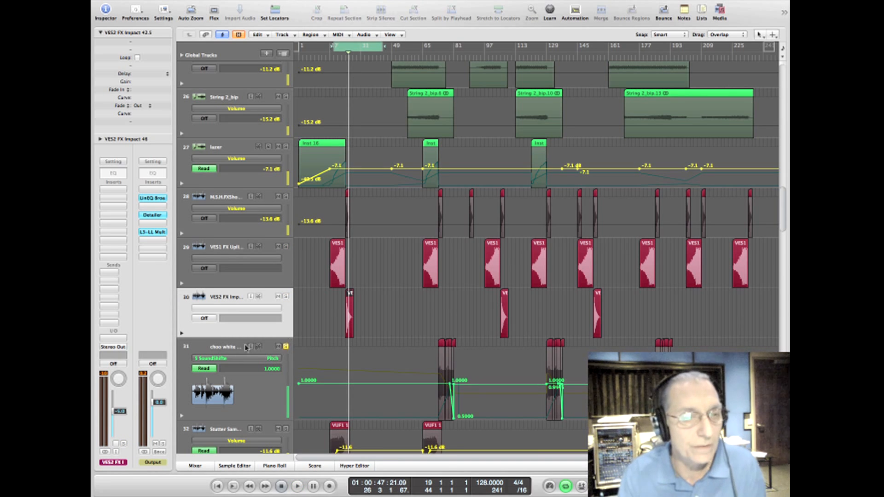
Step: Select the choo white noise pick up track and set the cycle region to bars 74 to 82
left_click(231, 348)
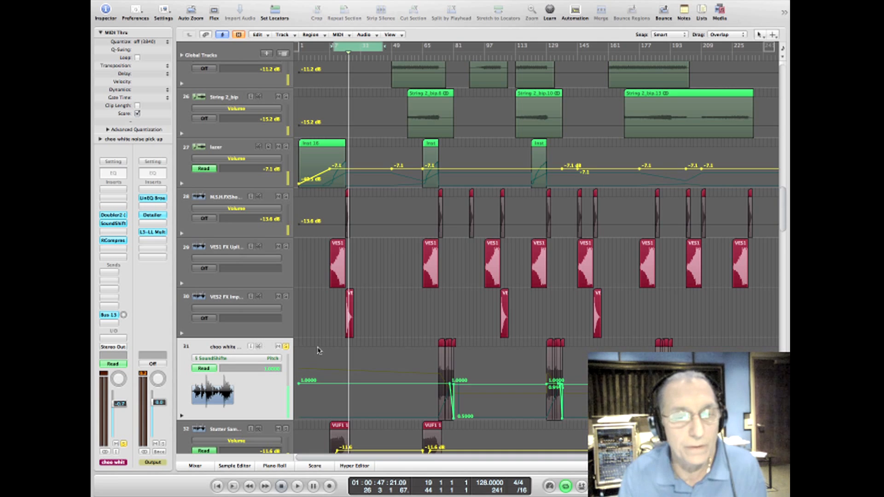
left_click_drag(364, 49, 485, 46)
left_click_drag(460, 47, 455, 47)
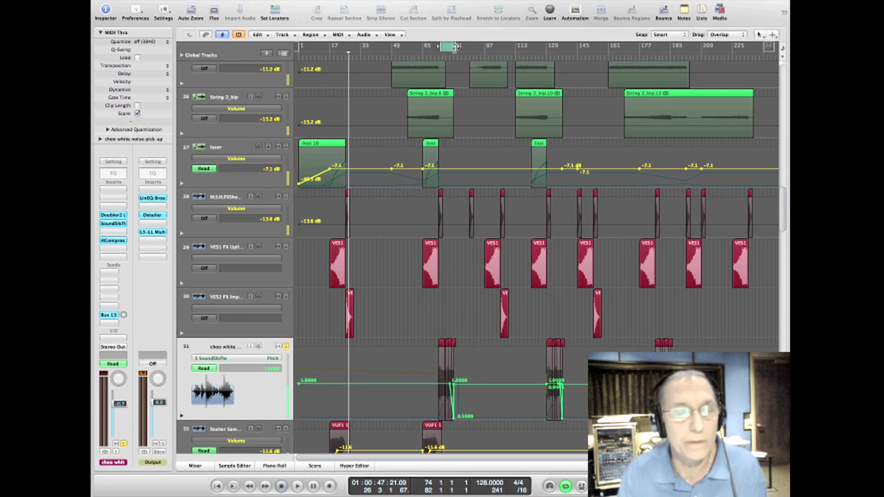
Step: Inspect the white noise track's Doubler2, RCompressor and SoundShifter Pitch plug-ins, leaving SoundShifter open
left_click(113, 216)
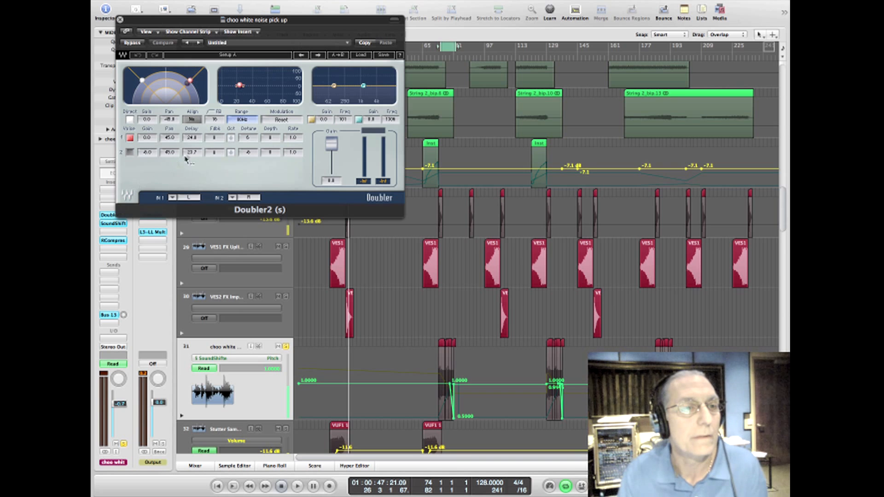
left_click(120, 20)
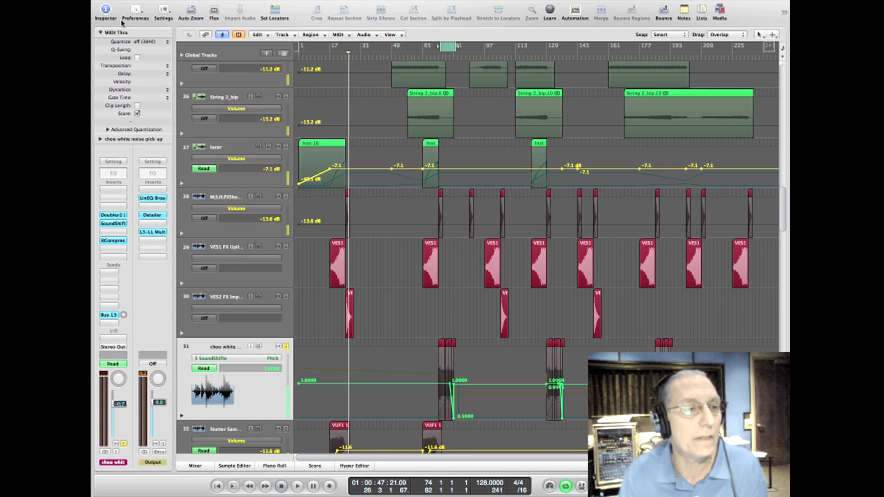
left_click(116, 240)
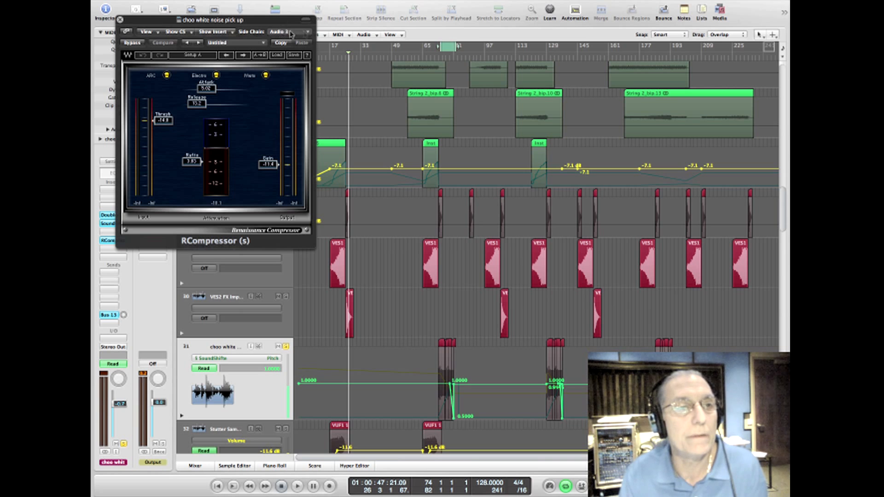
left_click(120, 20)
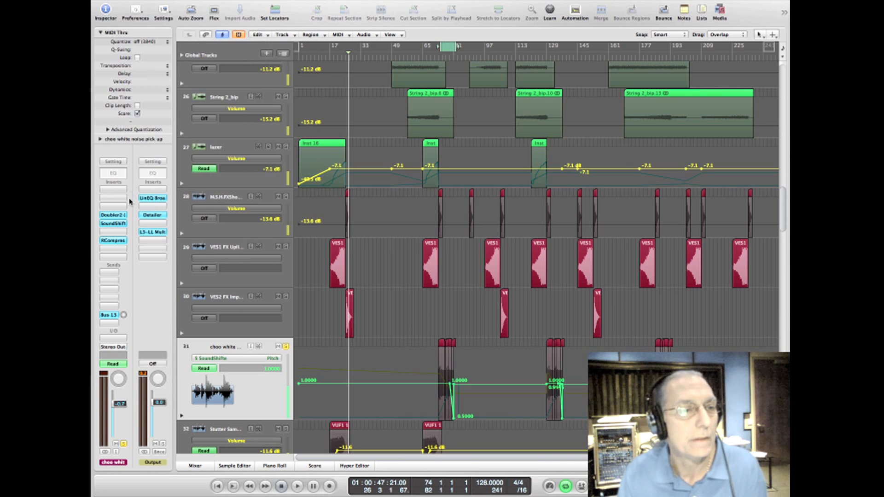
left_click(115, 223)
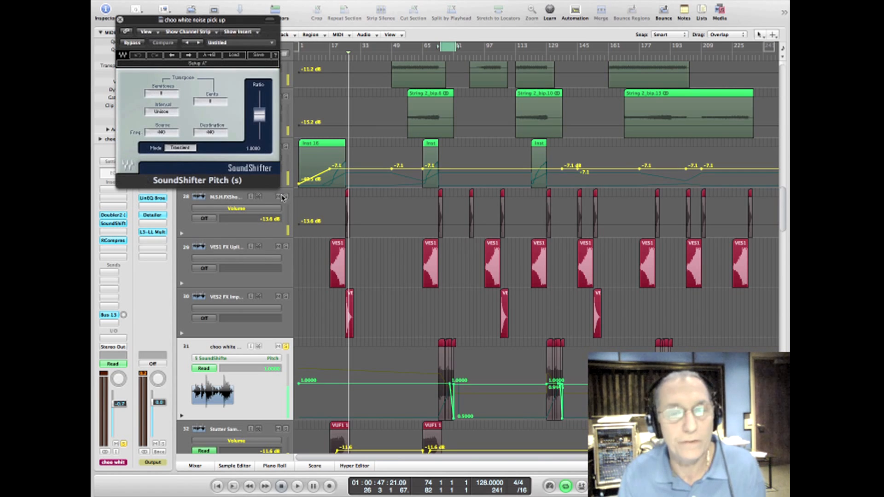
Step: Extend the cycle region to bars 74 to 94 and play the soloed white noise track through its pitch automation drop
left_click_drag(453, 46, 479, 47)
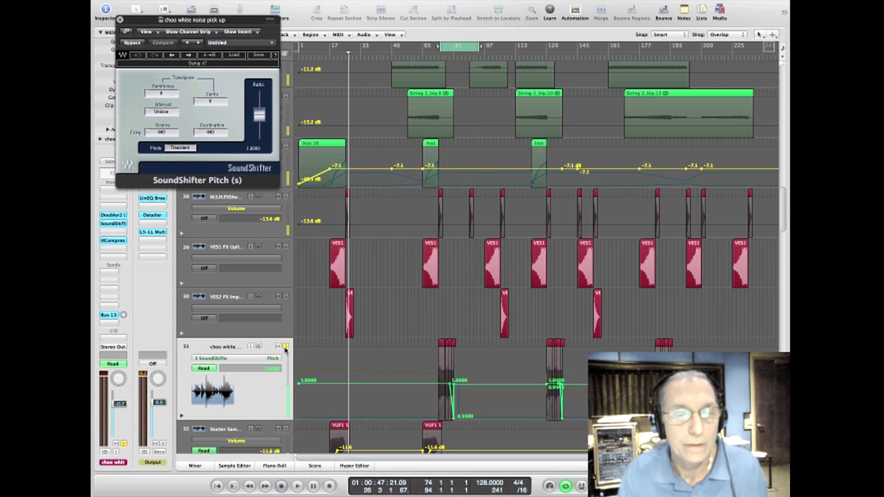
key("space")
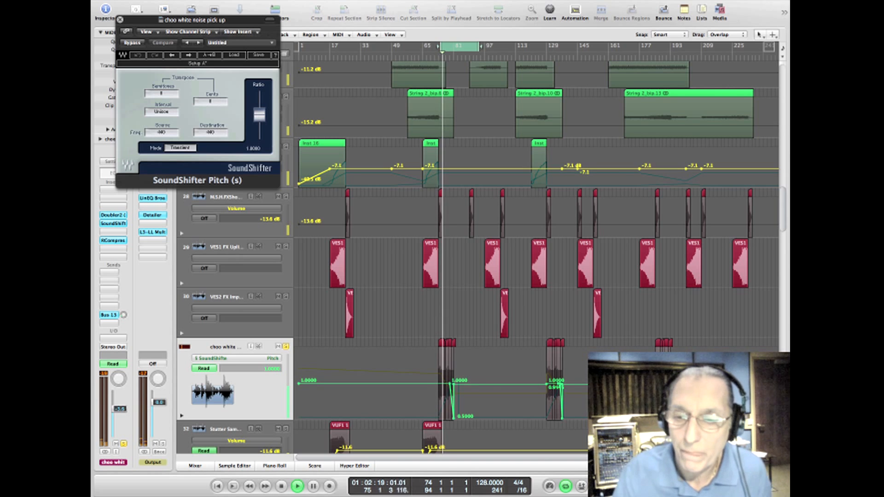
key("ctrl+Right")
key("ctrl+Right")
key("ctrl+Right")
key("ctrl+Right")
key("ctrl+Right")
key("ctrl+Right")
key("ctrl+Right")
key("ctrl+Right")
key("ctrl+Right")
key("ctrl+Right")
key("ctrl+Right")
key("ctrl+Right")
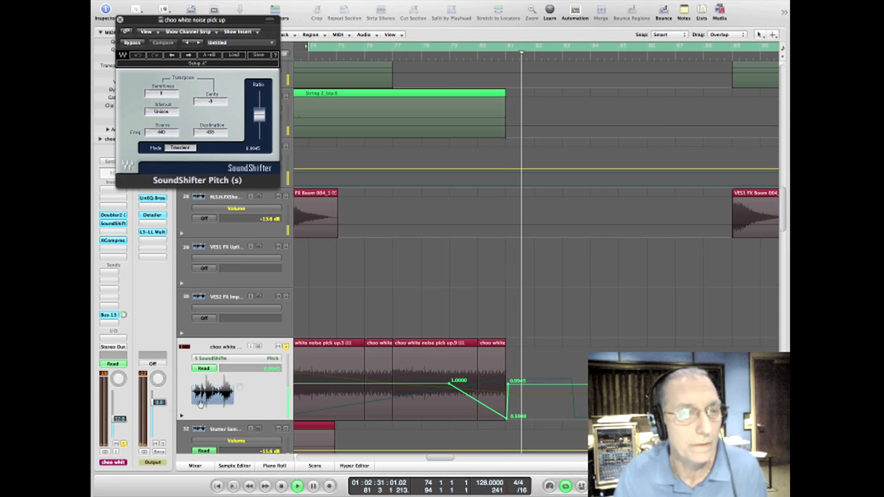
key("space")
Step: Show the white noise track's Volume automation and raise the whole curve so its last point sits at -9.7 dB
left_click(233, 347)
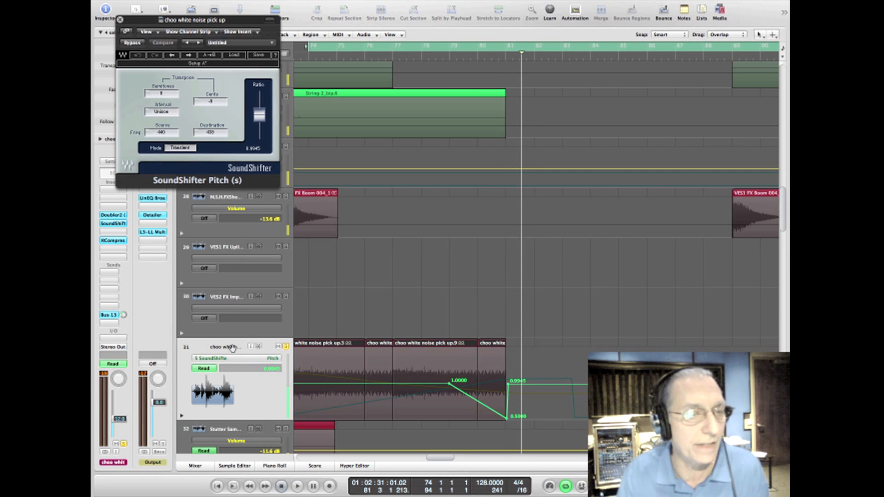
left_click(238, 358)
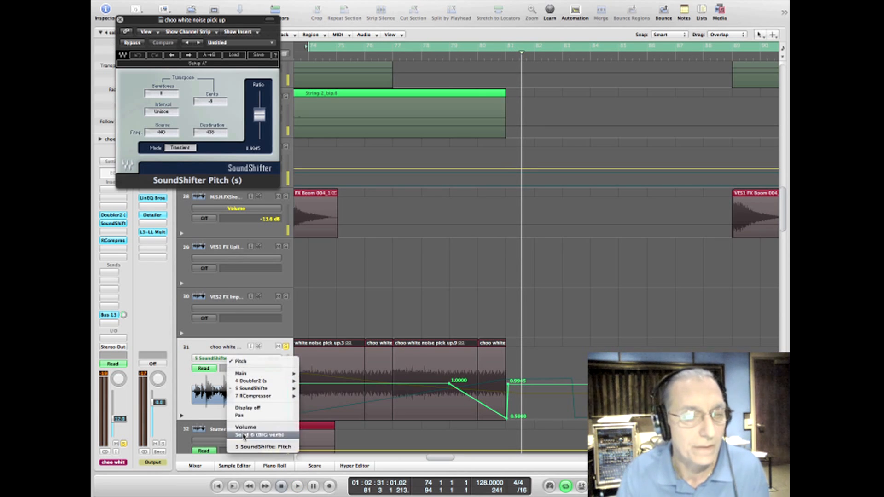
left_click(243, 429)
left_click_drag(288, 393, 288, 387)
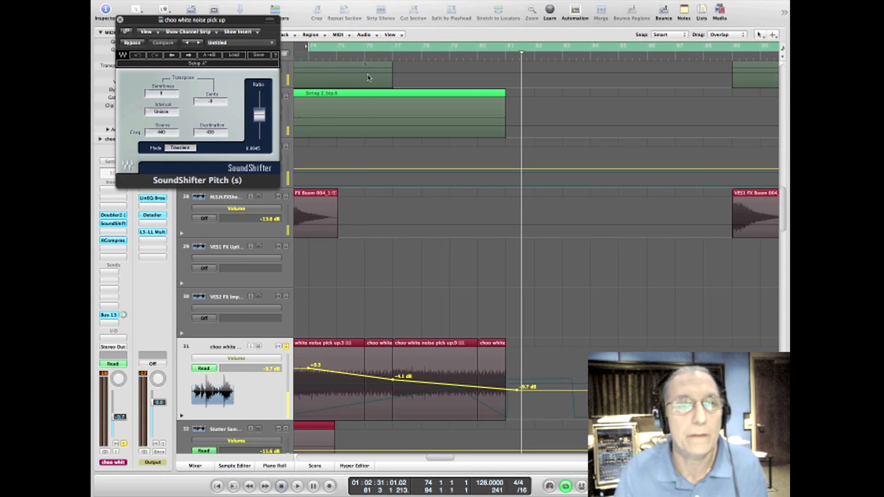
Step: Move the cycle region to bars 76 to 96 and play the white noise passage from bar 76
left_click_drag(366, 46, 423, 49)
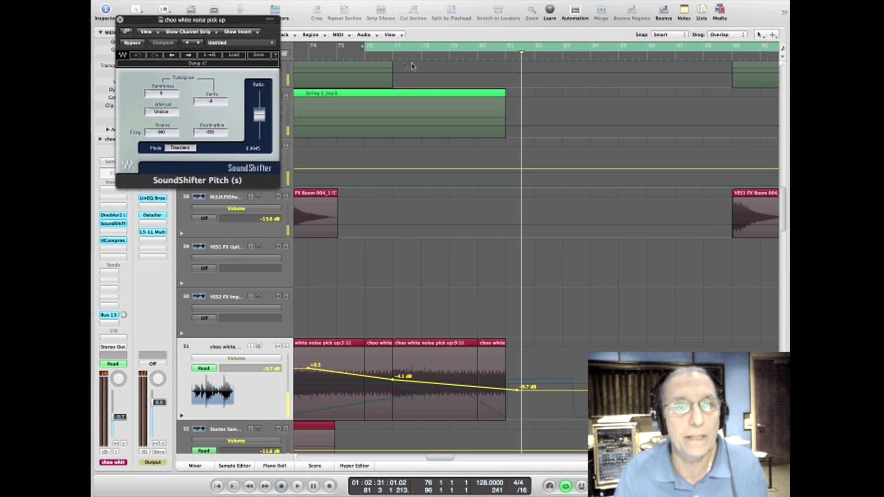
key("space")
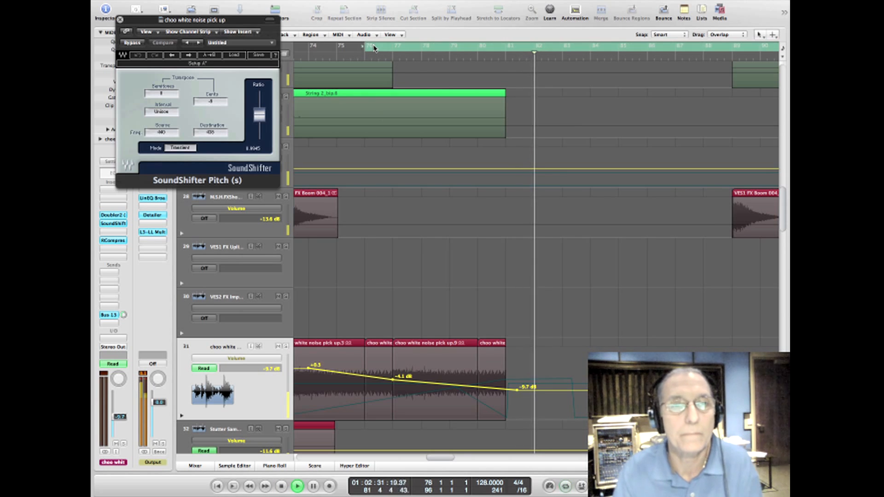
left_click(374, 48)
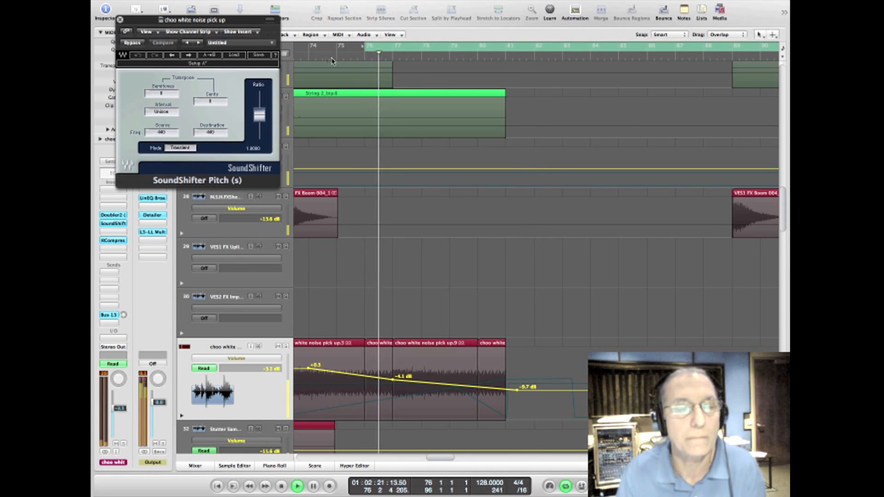
Step: Close the SoundShifter window, replay from about bar 76 with cycling off, and stop playback
left_click(120, 19)
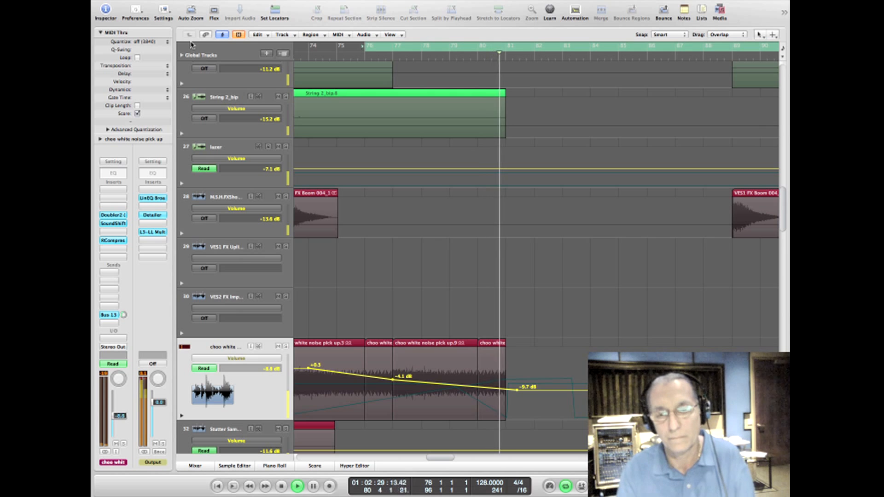
key("space")
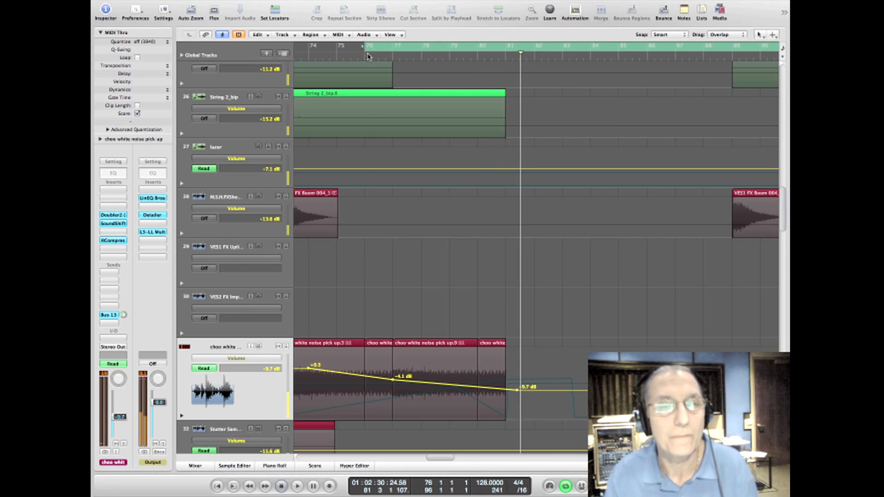
key("space")
left_click(376, 48)
key("space")
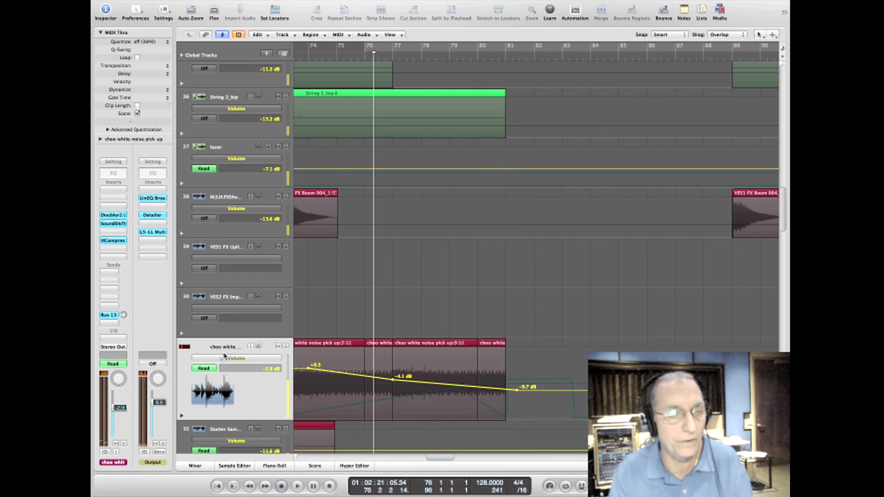
Step: Select the vocal channel strips from LV through BG ANS in the mixer
left_click(195, 466)
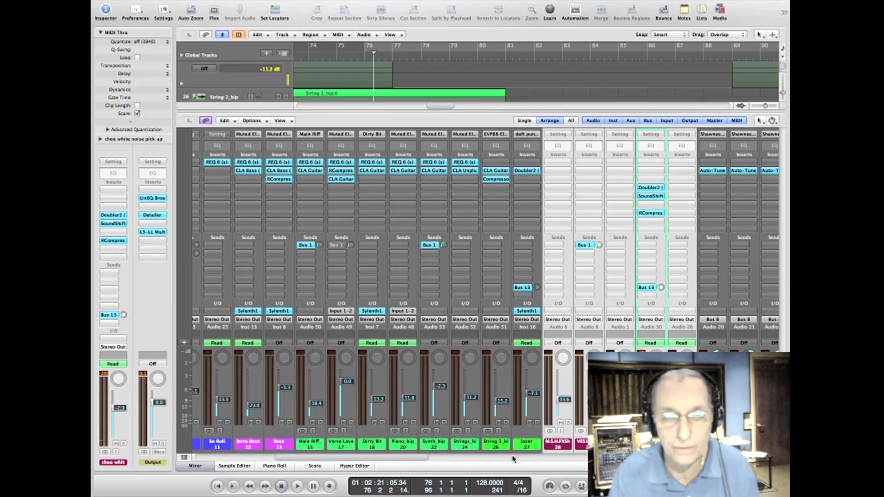
left_click_drag(404, 459, 702, 459)
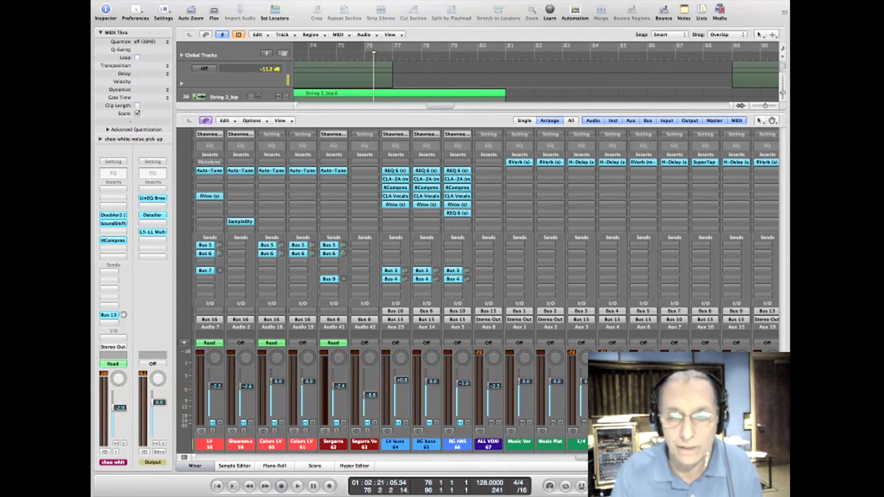
left_click_drag(590, 459, 541, 458)
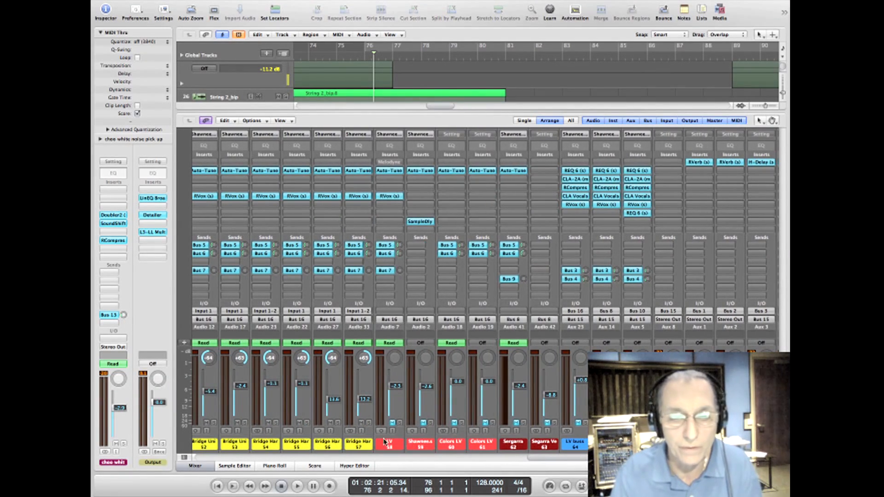
left_click_drag(385, 441, 645, 442)
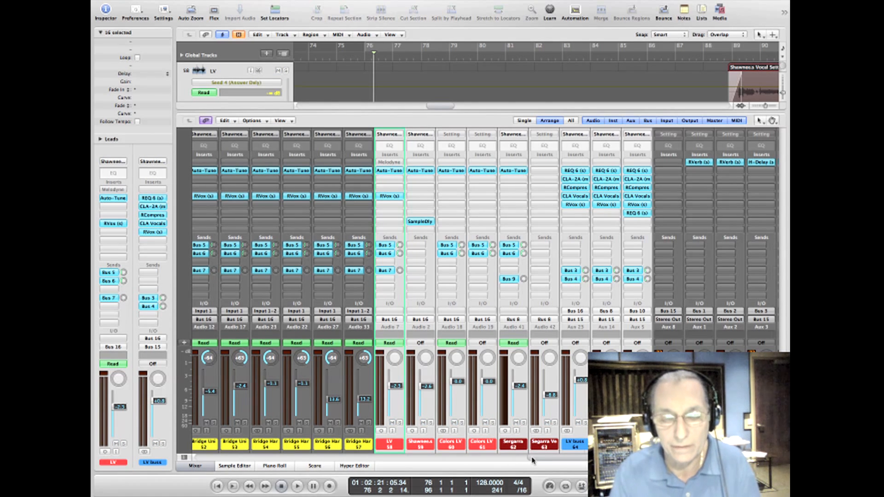
Step: Open the RVerb plug-ins on the Music Verb and Music Plate aux channels to view their reverb settings
left_click_drag(532, 459, 596, 459)
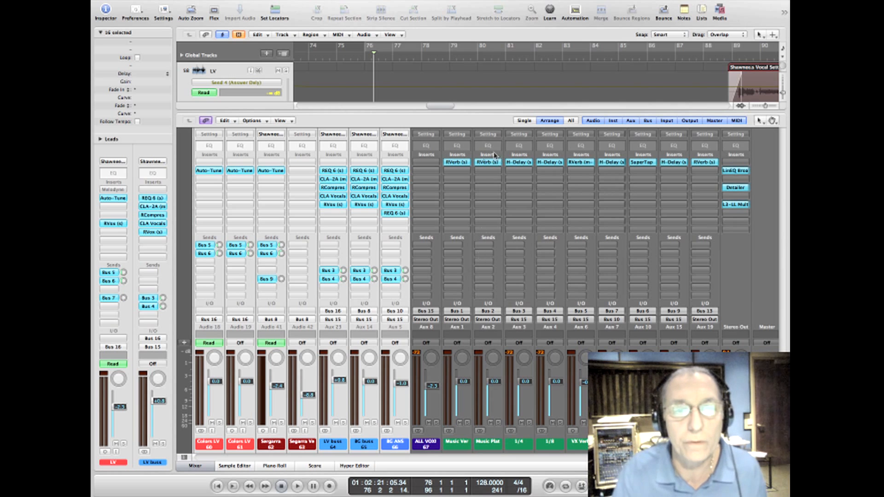
double_click(456, 162)
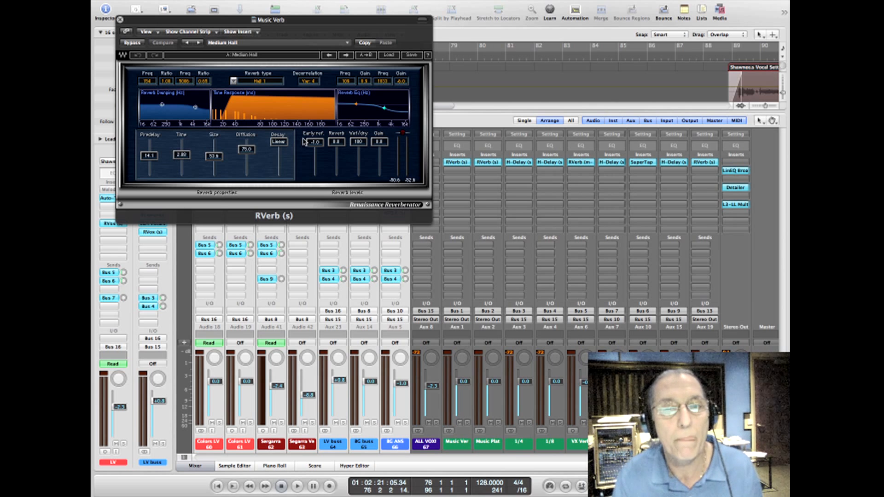
left_click(489, 163)
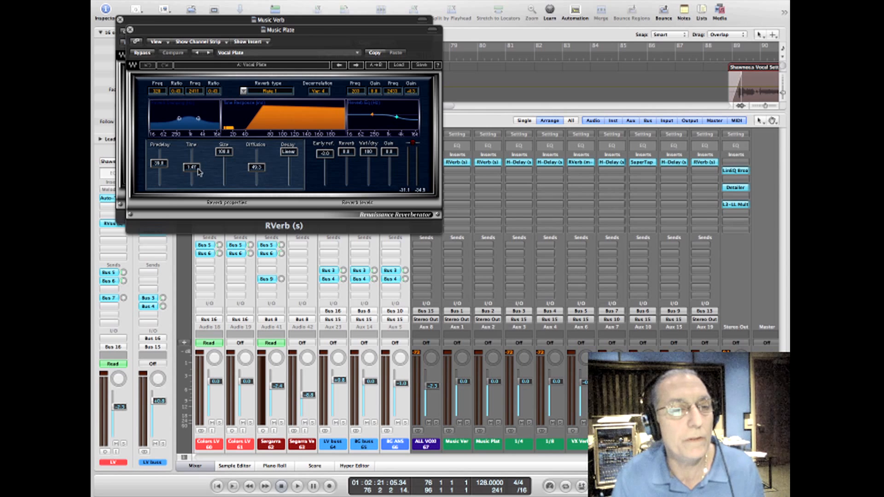
Step: Close both music reverb windows and look across the mixer channel strips, from the auxes to the drums and back to the vocals
left_click(130, 30)
left_click(119, 20)
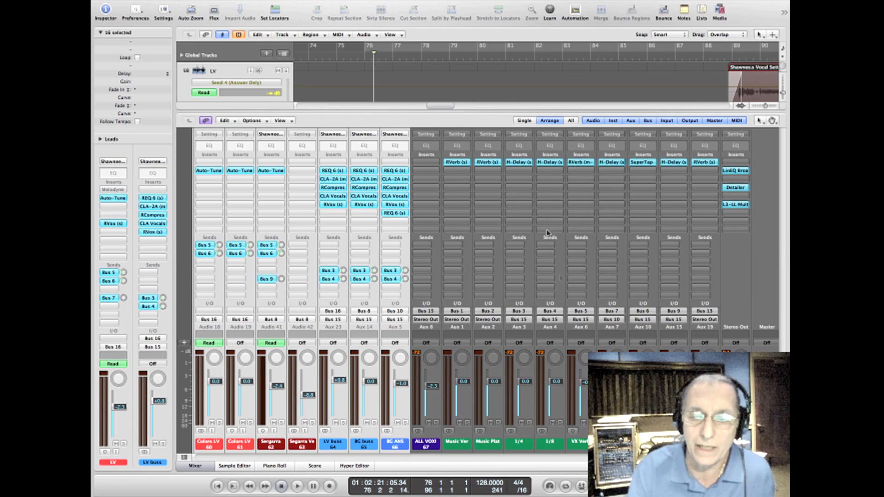
scroll(486, 291, "right", 1)
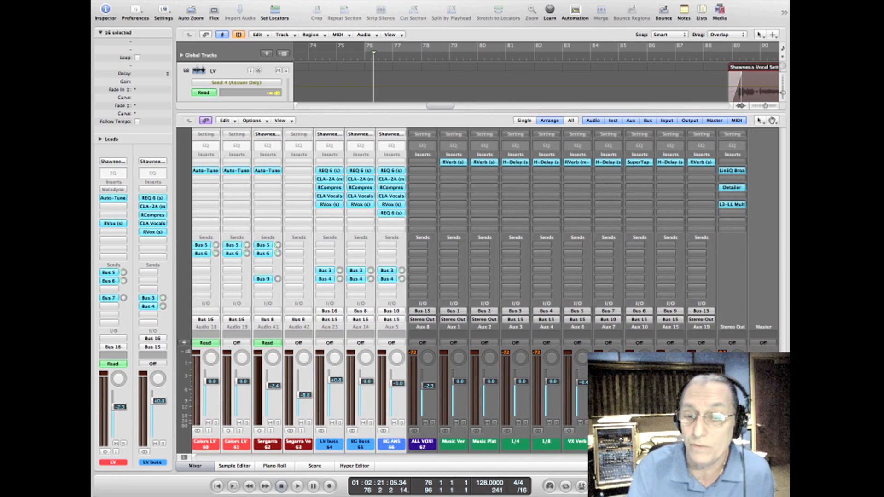
left_click_drag(617, 457, 590, 465)
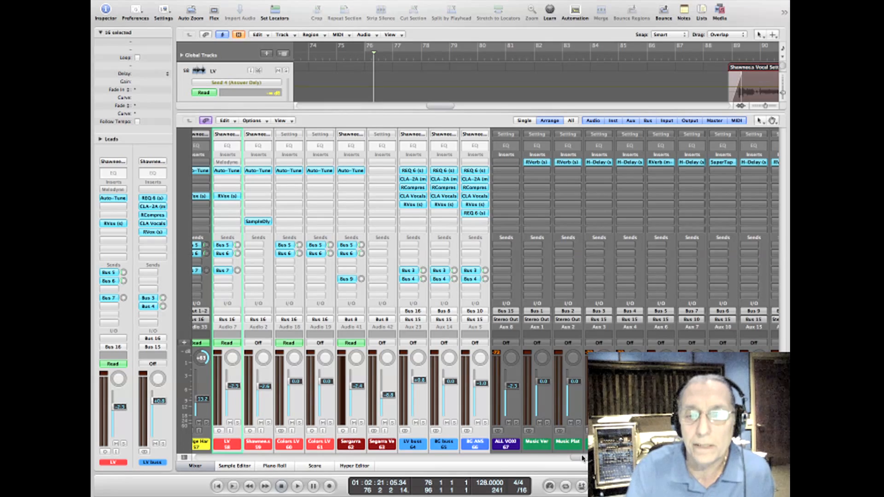
left_click_drag(582, 458, 197, 454)
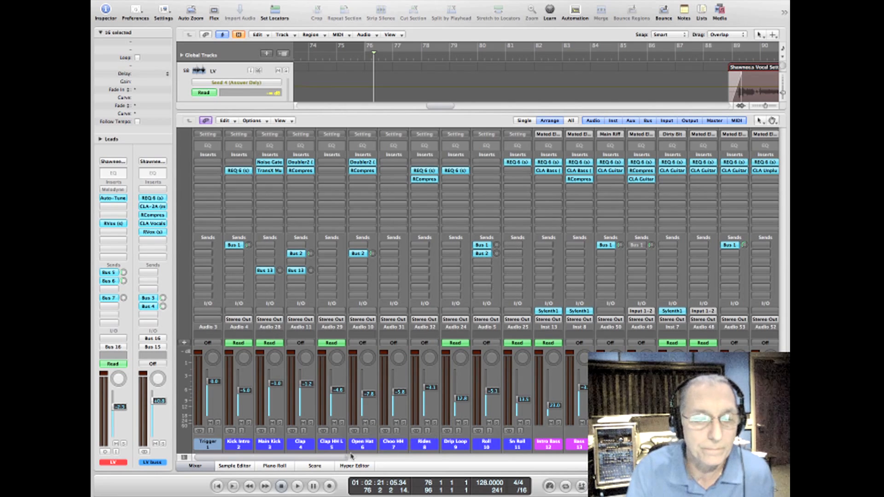
left_click_drag(341, 458, 651, 454)
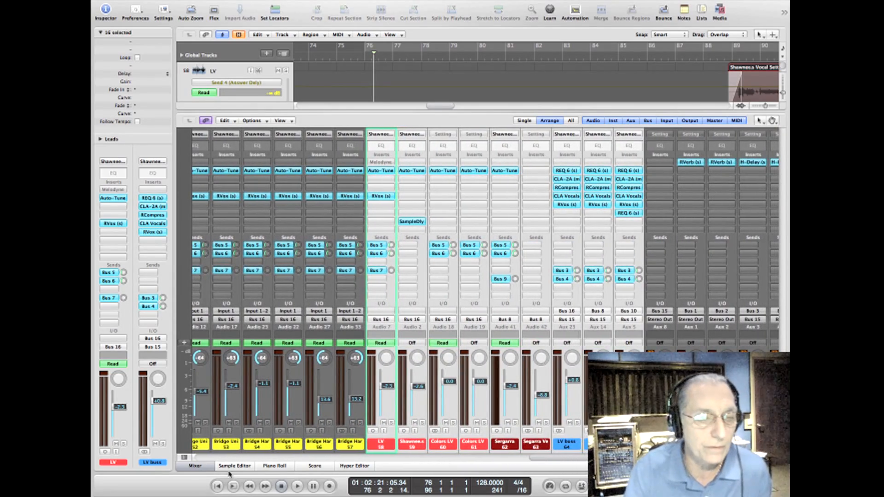
Step: Hide the mixer, play bars 34 to 73 as a cycle in the arrangement, and solo the LV vocal track
left_click(202, 466)
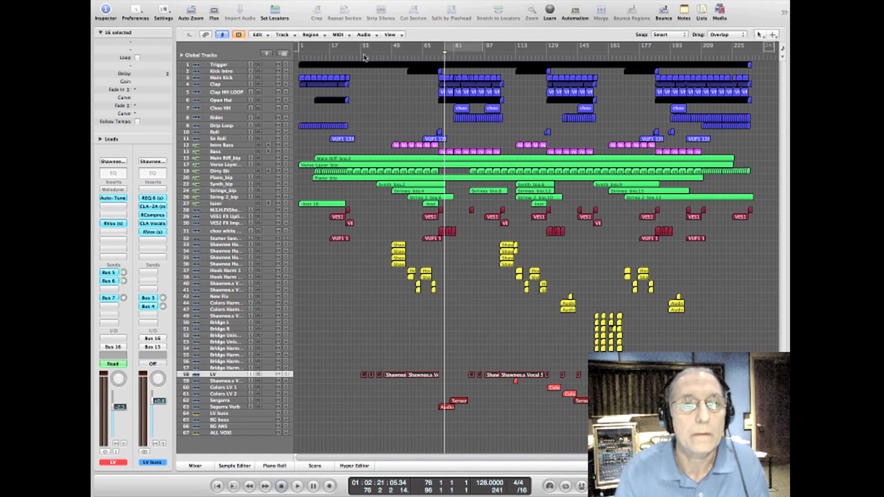
left_click_drag(364, 56, 438, 52)
key("space")
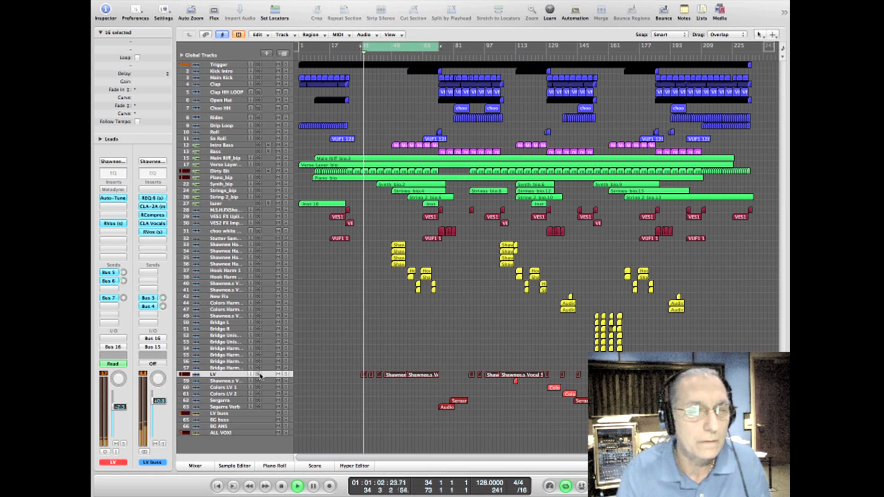
left_click(286, 374)
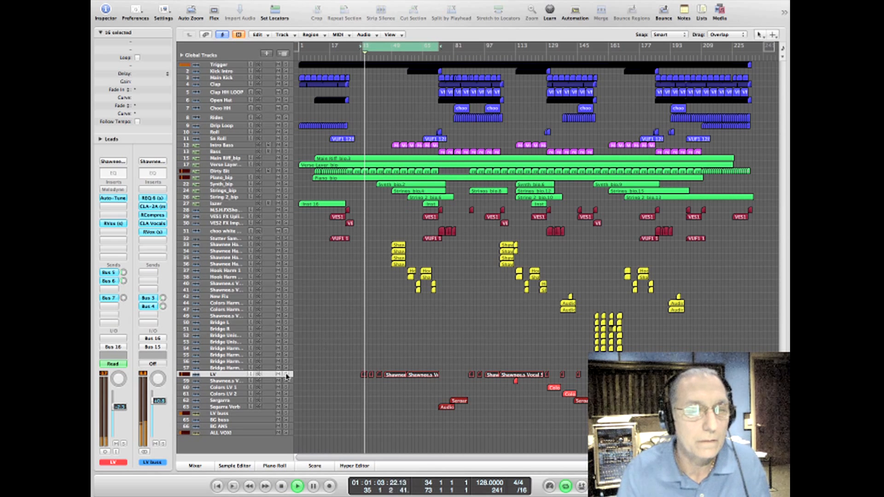
Step: Show the mixer again, open the RVerb plug-in on the VX Verb aux channel, and stop playback
left_click(192, 465)
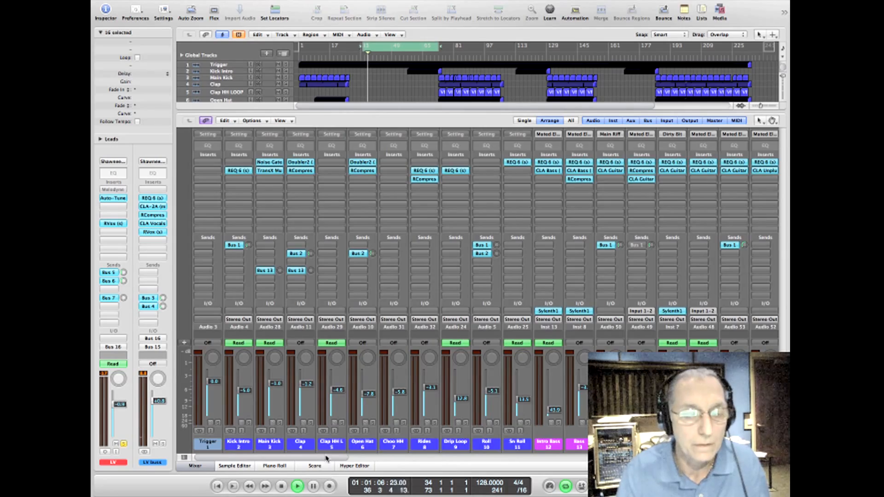
left_click_drag(327, 458, 673, 458)
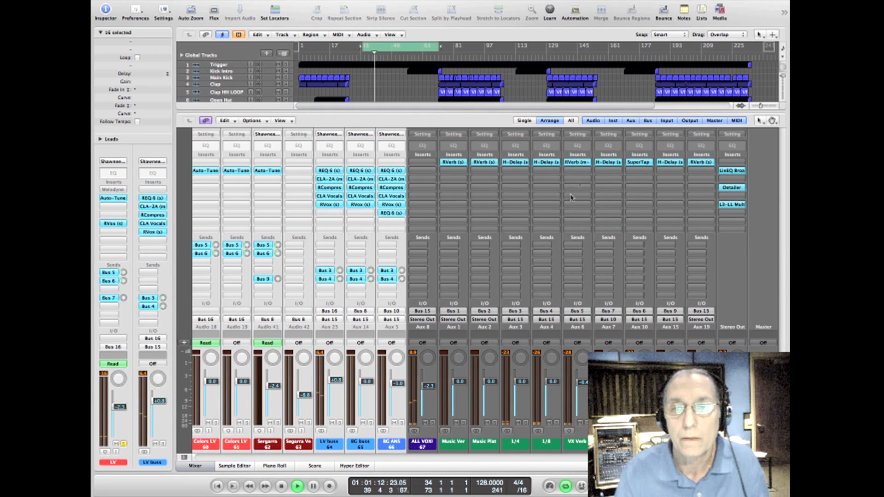
left_click(578, 162)
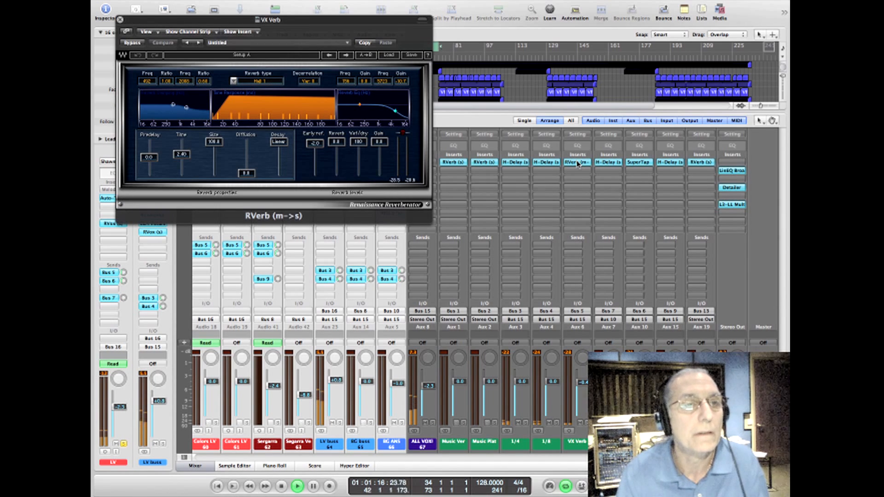
key("space")
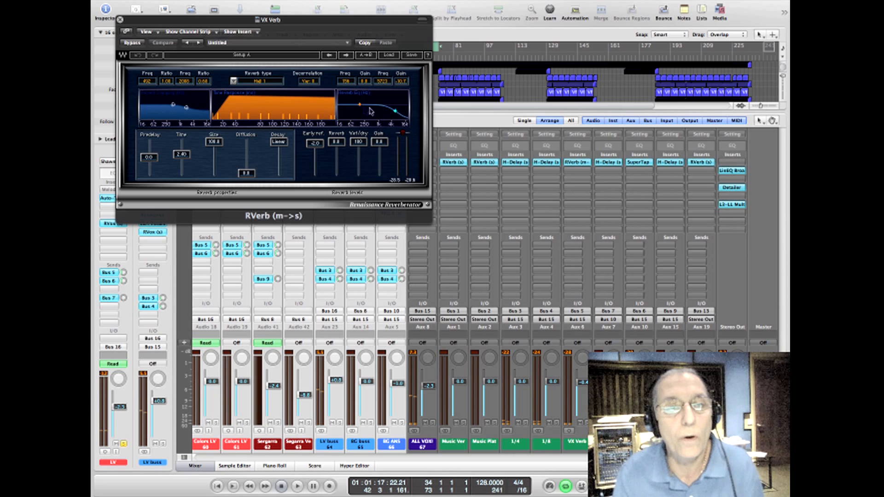
Step: Lower the high band of the VX Verb's reverb EQ to a gain of -11.7, replay the vocal, and close the plug-in
mouse_move(395, 113)
left_mouse_down()
mouse_move(389, 97)
mouse_move(378, 98)
mouse_move(395, 112)
left_mouse_up()
key("space")
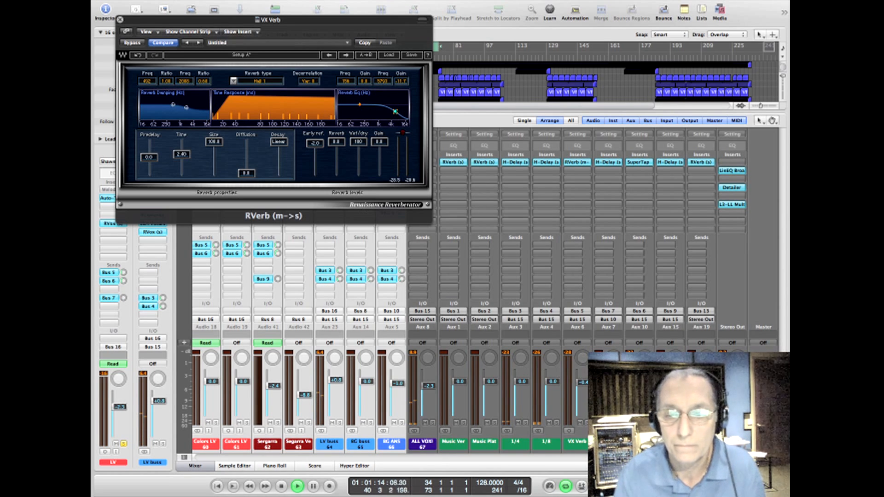
left_click(608, 442)
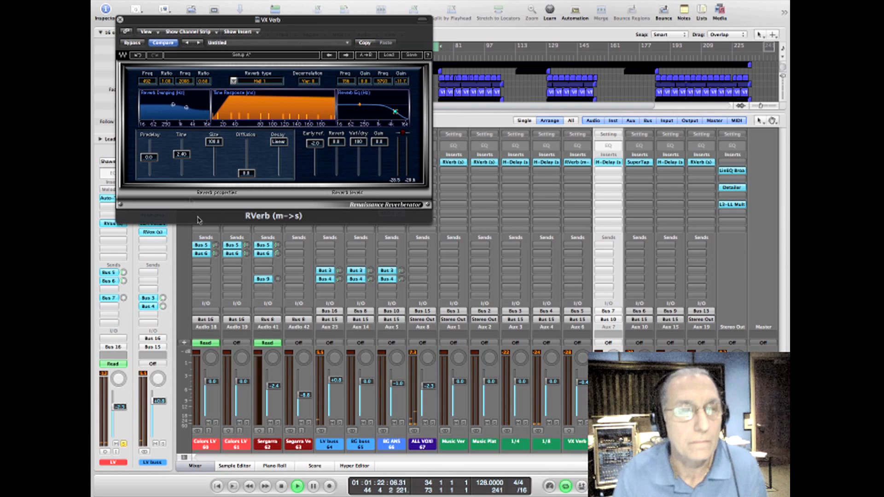
left_click(119, 19)
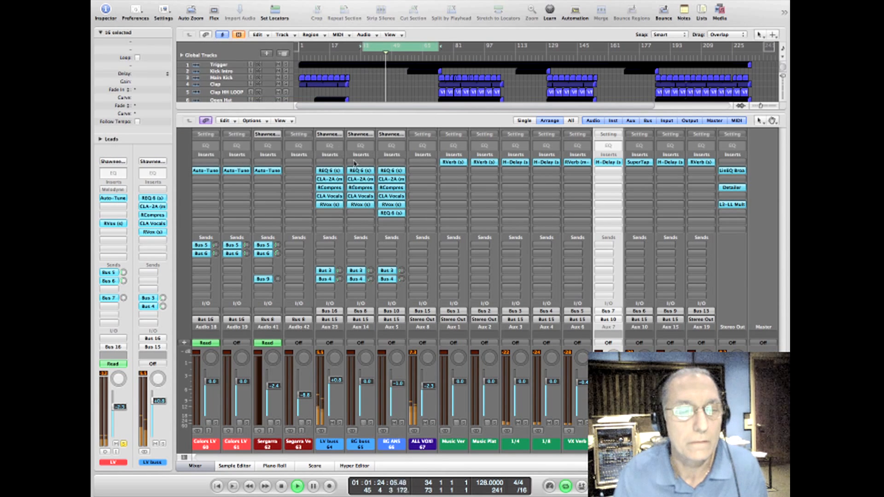
Step: Open CLA Vocals on the LV buss, try its Reverb fader during playback, then stop playback and close the plug-in
left_click(332, 196)
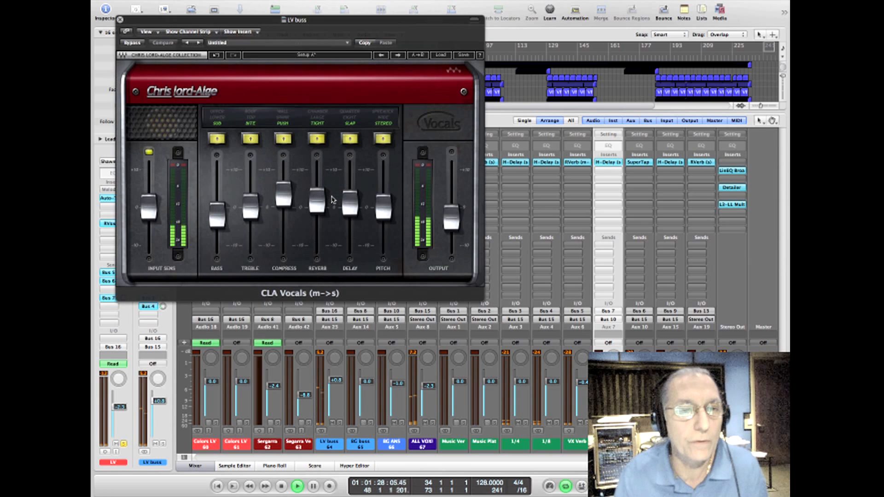
mouse_move(316, 216)
left_mouse_down()
mouse_move(318, 179)
mouse_move(318, 202)
left_mouse_up()
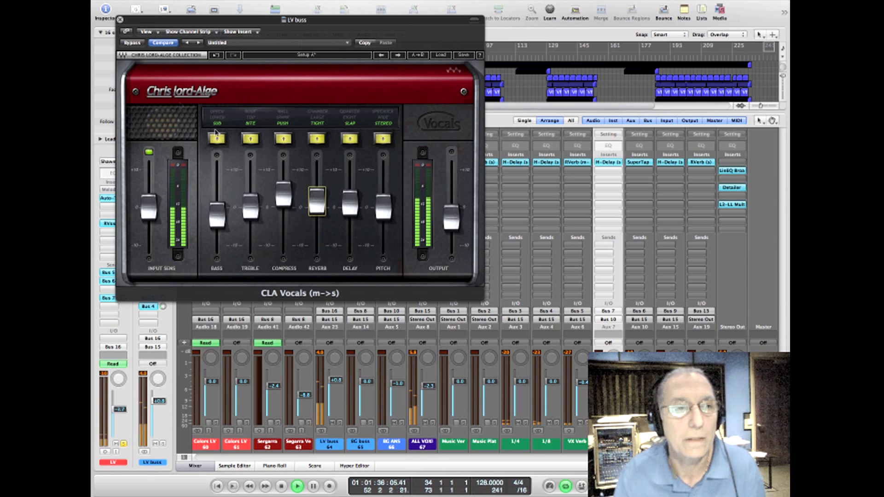
key("space")
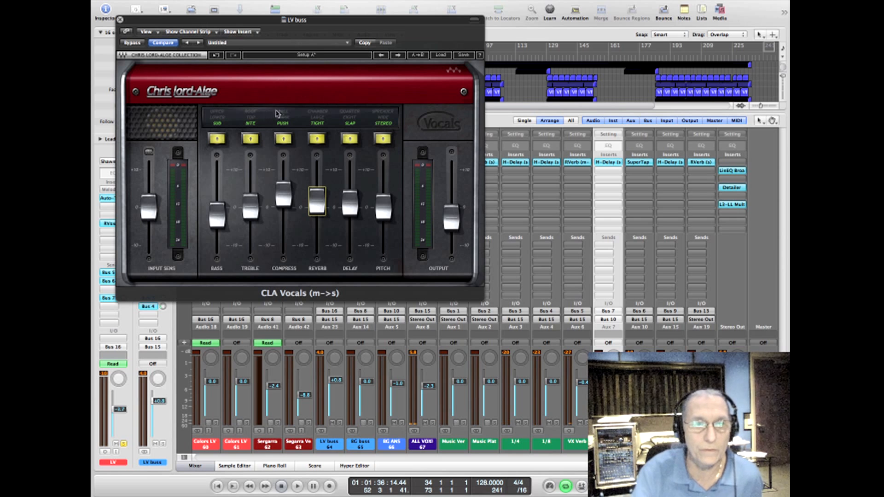
left_click(120, 20)
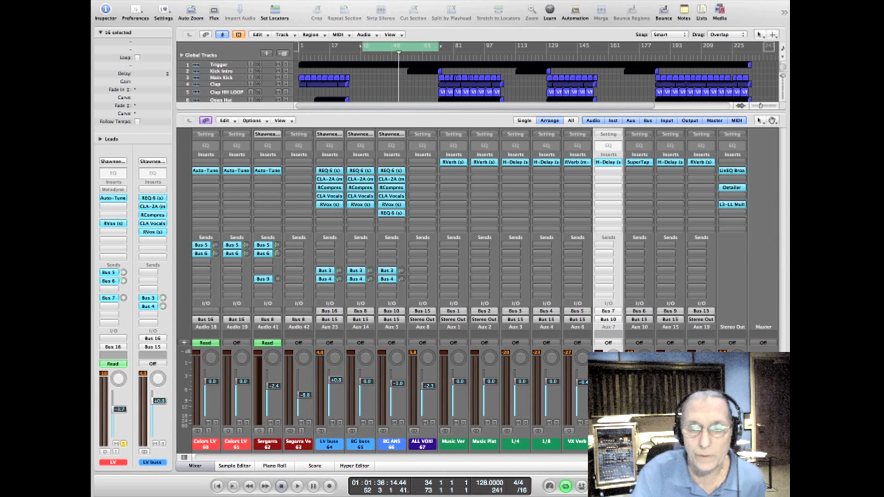
Step: Select the 1/4 and 1/8 aux channels, open the 1/4 channel's H-Delay, and turn its Analog control down
left_click(510, 447)
left_click(546, 445, "shift")
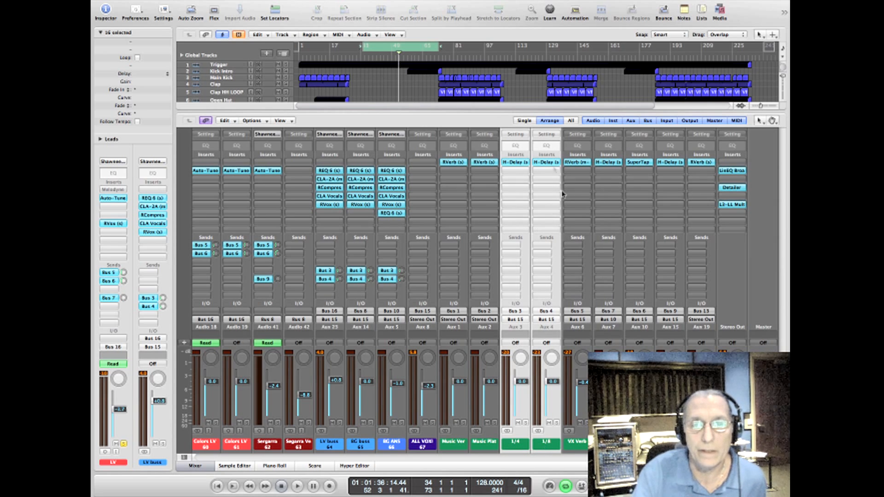
left_click(516, 163)
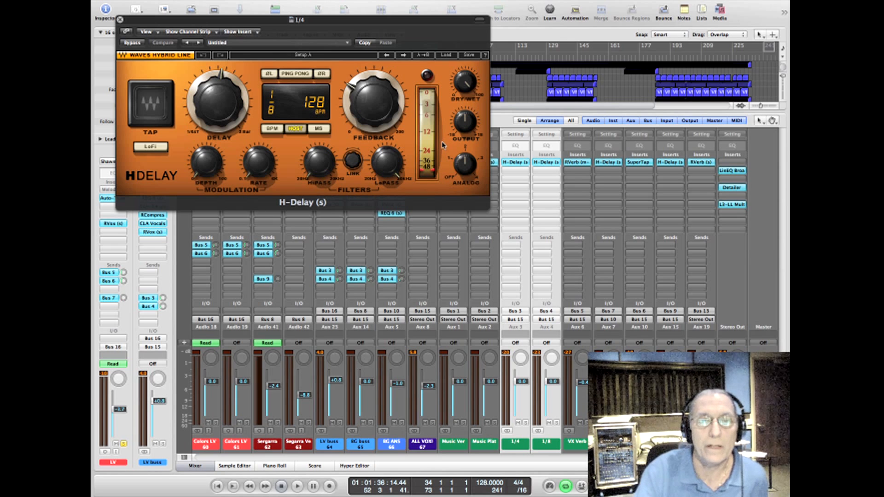
left_click_drag(465, 166, 465, 182)
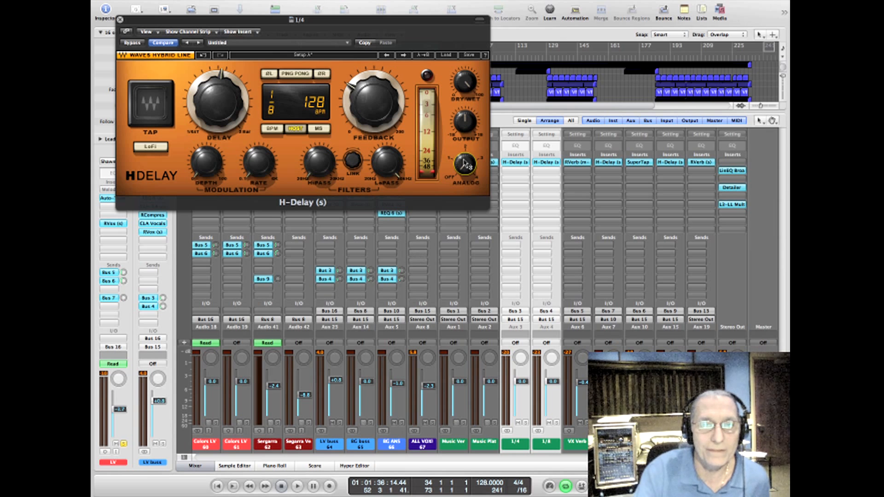
Step: Open the H-Delay on the 1/8 aux channel, check its HiPass and LoPass filter controls, and close its window
left_click(544, 163)
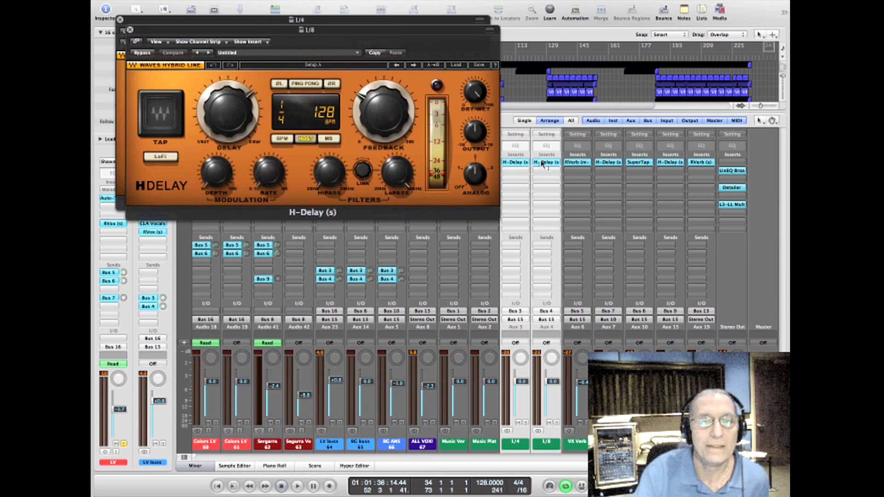
left_click(328, 173)
left_click_drag(328, 173, 328, 140)
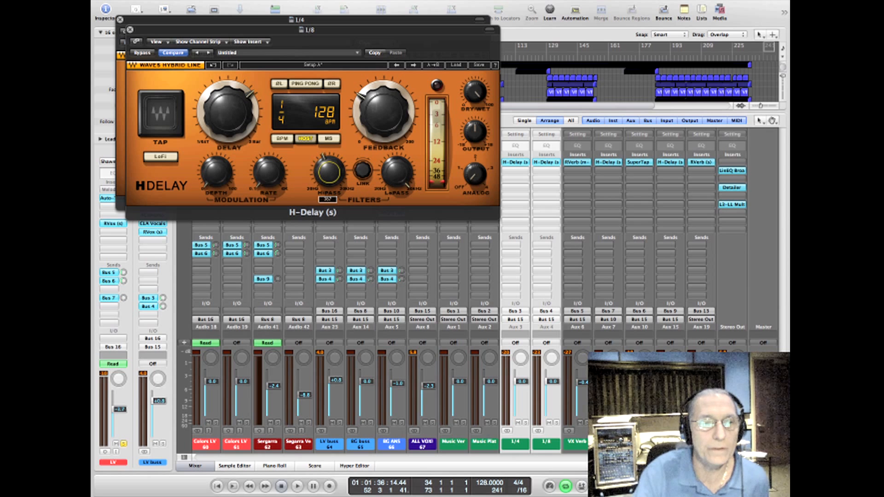
left_click(396, 171)
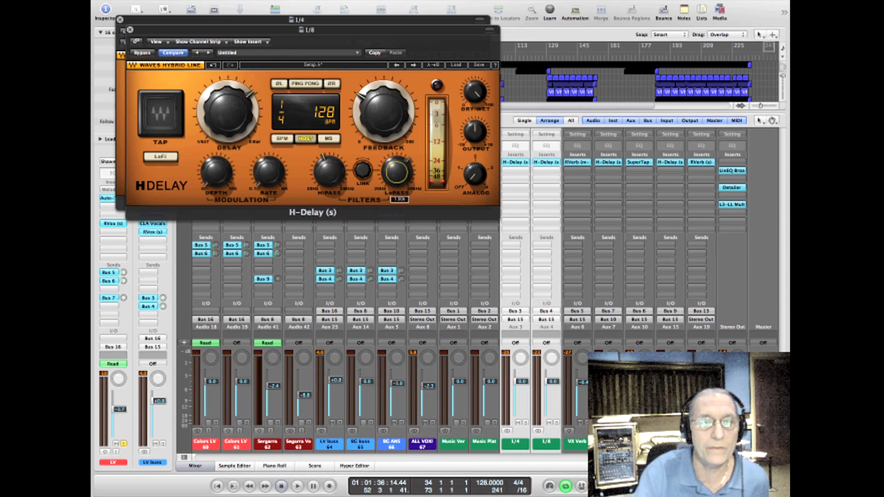
left_click(131, 31)
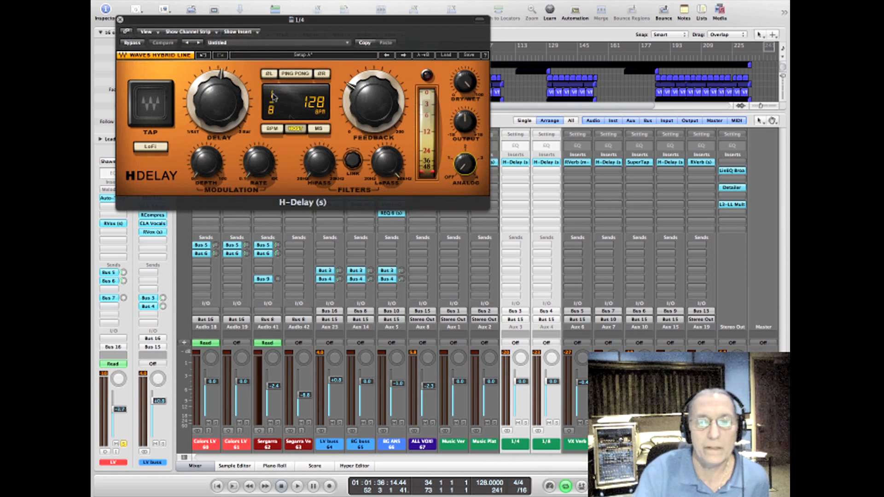
Step: Reopen the 1/4 and 1/8 channels' H-Delay plug-ins, go over the 1/8 delay's HiPass and LoPass filters again, and close both windows
left_click(520, 160)
left_click(520, 160)
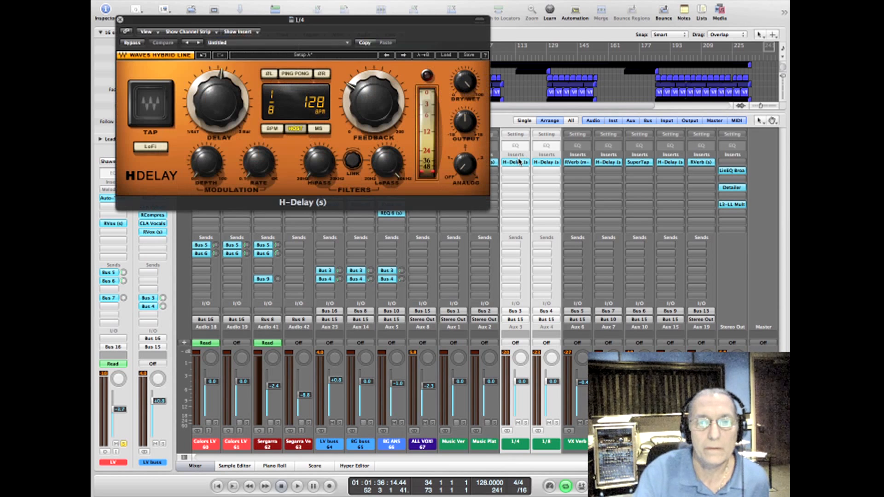
left_click(543, 162)
left_click_drag(337, 178, 337, 219)
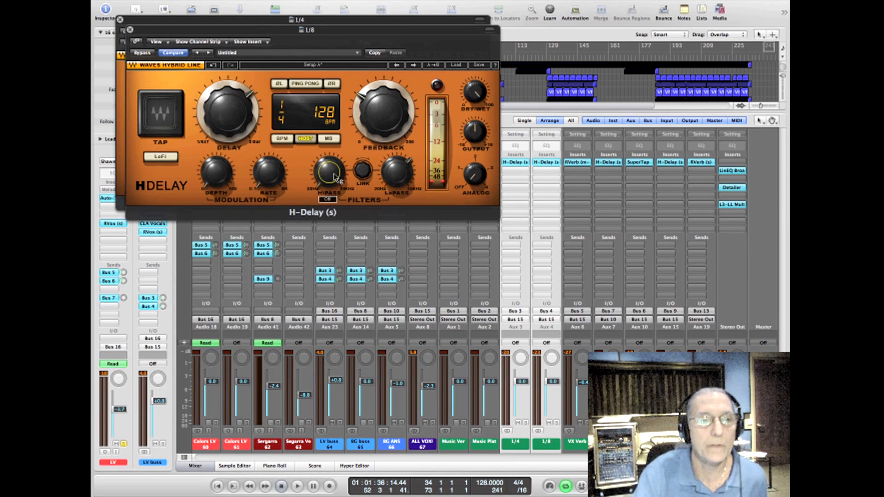
left_click_drag(394, 162, 402, 78)
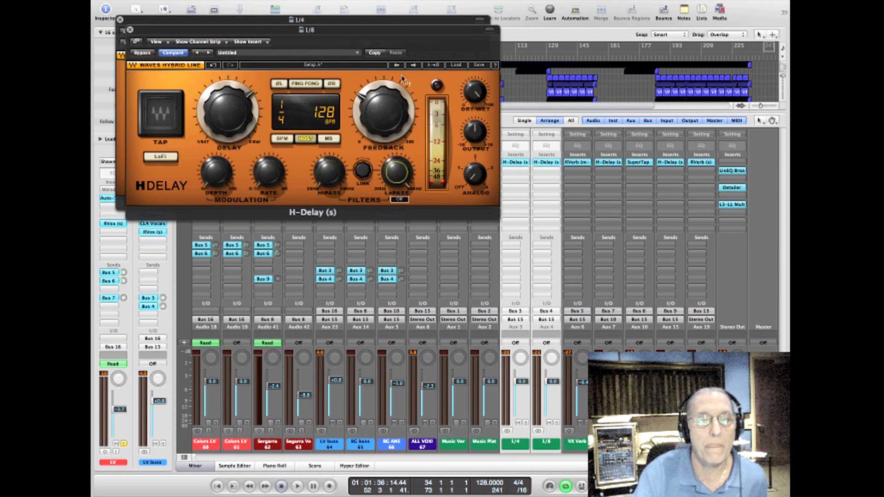
left_click(130, 29)
left_click(120, 19)
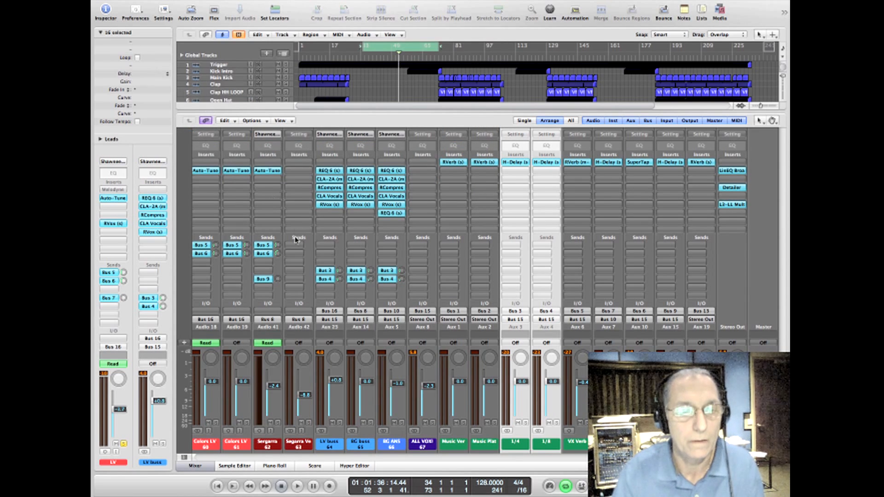
Step: Replay the soloed vocal, add a send to Bus 5 (VX Verb) on the LV buss, raise its level, and view that reverb's settings
key("space")
left_click(323, 254)
mouse_move(326, 297)
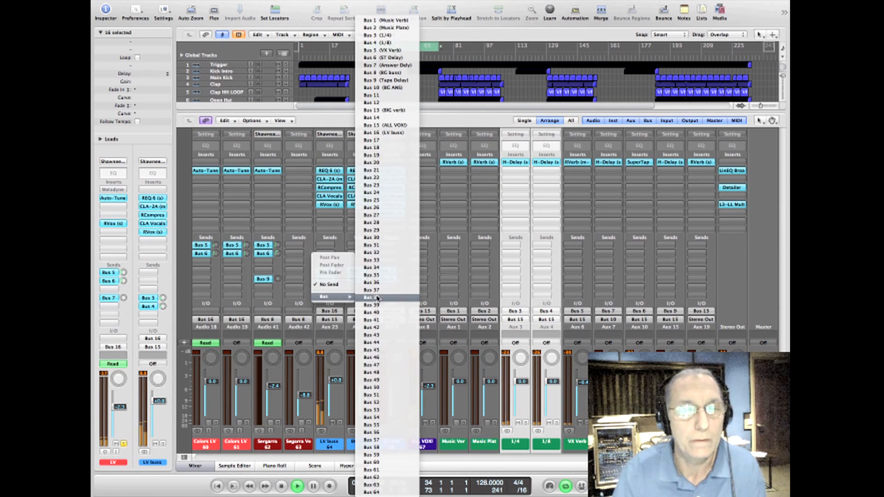
left_click(389, 50)
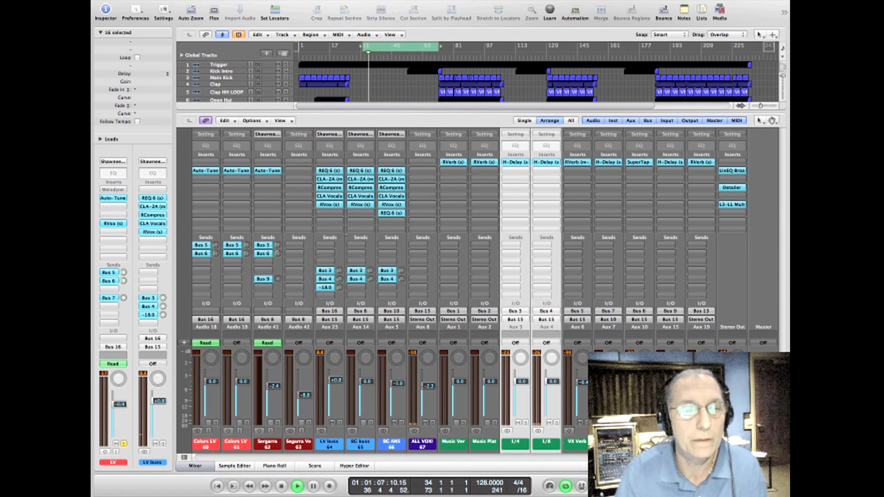
left_click_drag(339, 288, 339, 270)
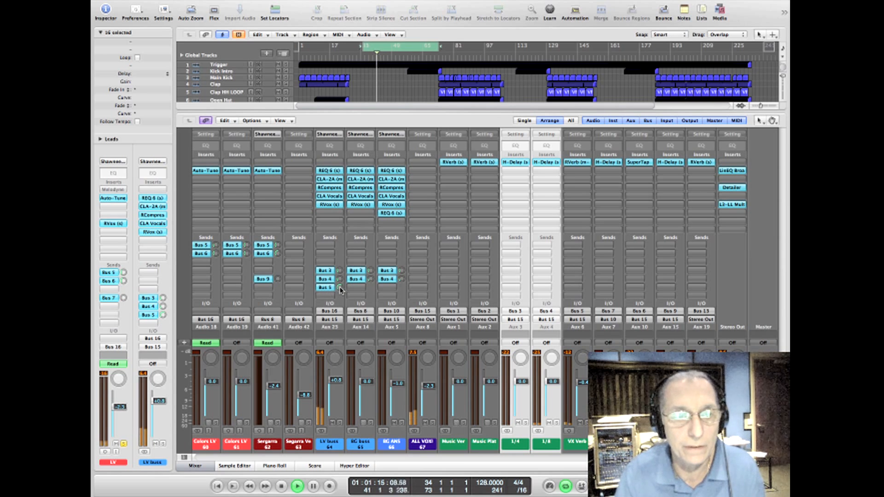
left_click(581, 163)
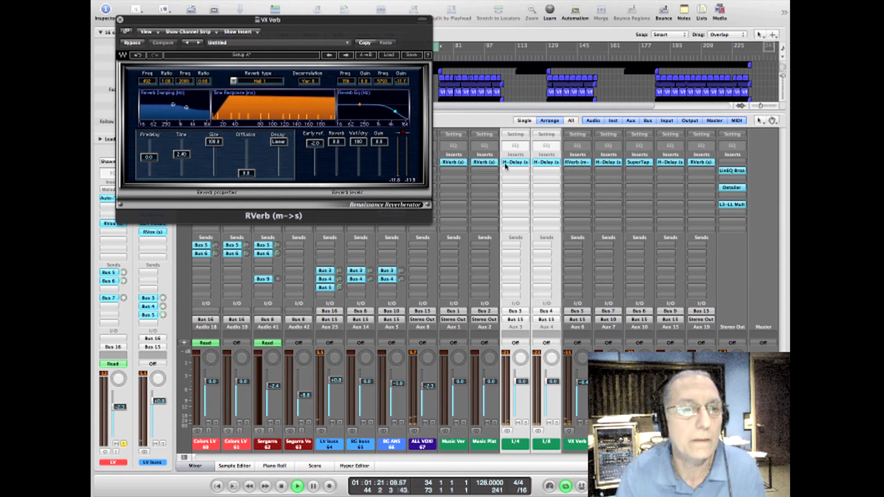
left_click(120, 19)
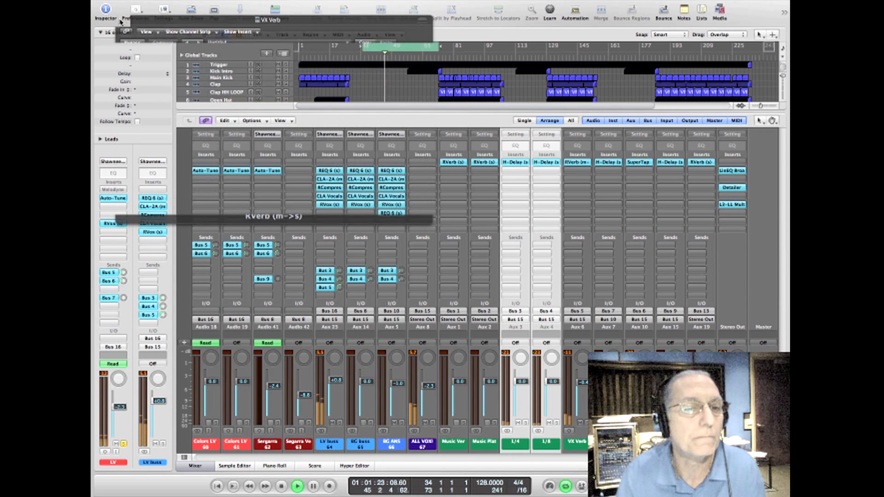
Step: Readjust the LV buss's Bus 5 send, stop playback, and compare the sends on the individual vocal tracks
left_click_drag(340, 288, 340, 288)
key("space")
left_click_drag(670, 458, 549, 466)
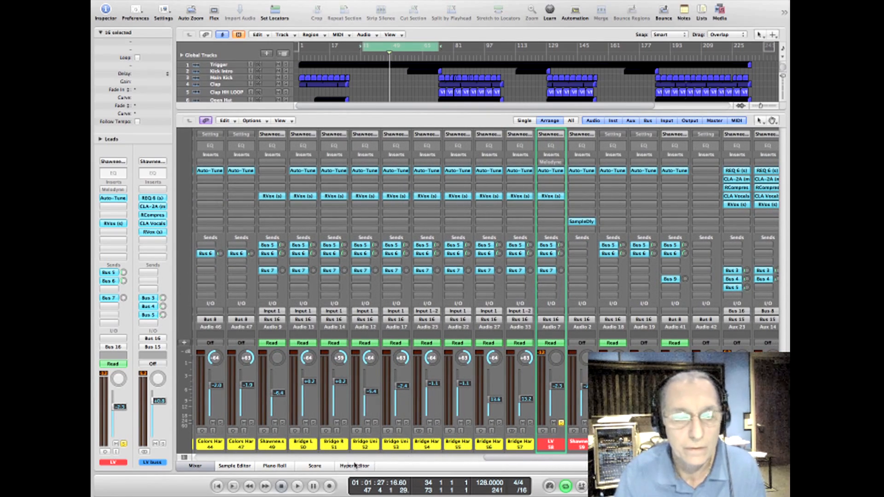
left_click_drag(504, 457, 611, 459)
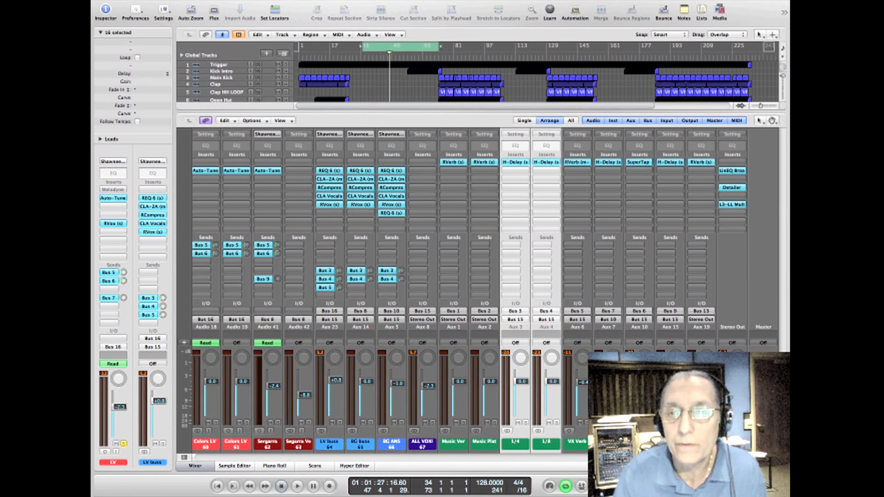
Step: Select the ST Delay aux channel fed by Bus 6, view its SuperTap 2-Taps settings, and close the window
left_click(639, 442)
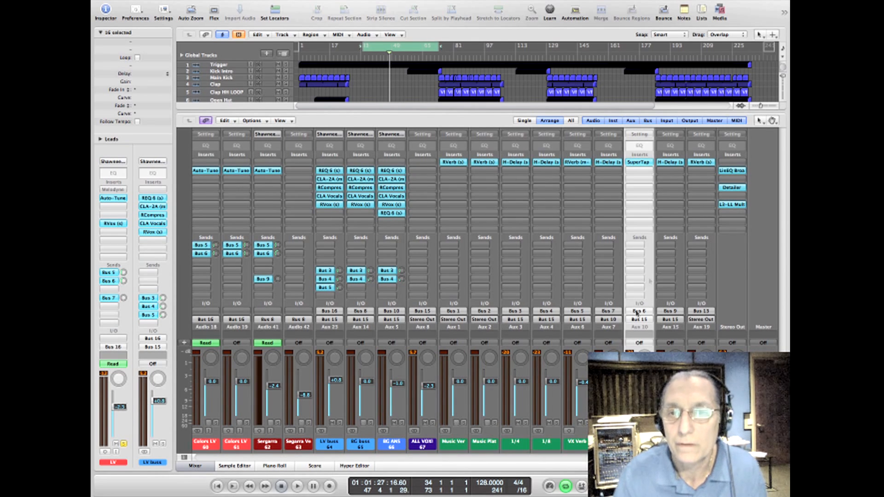
left_click(641, 163)
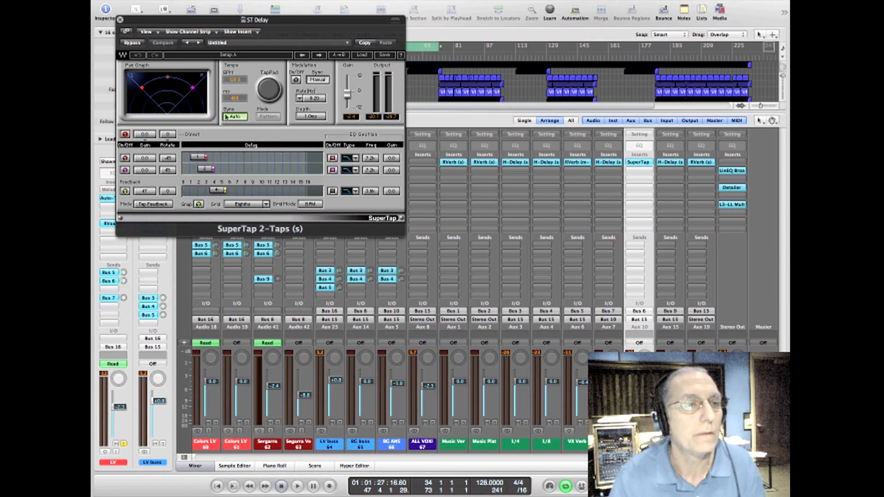
left_click(120, 21)
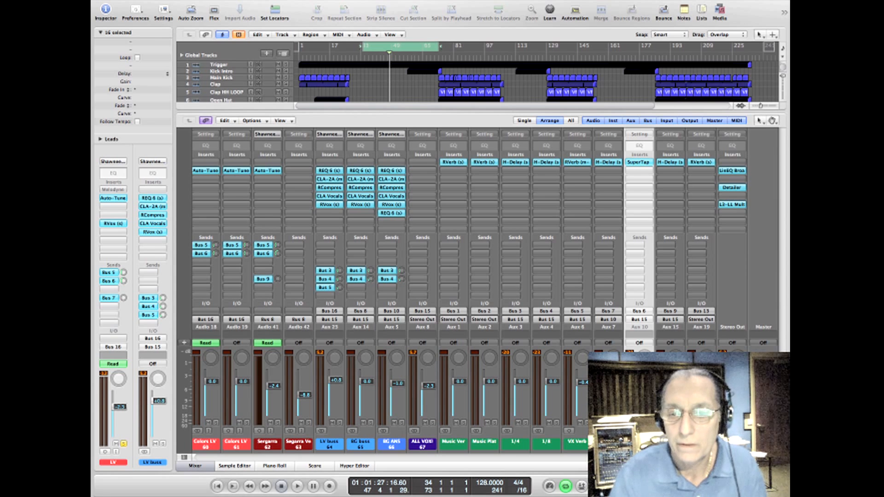
Step: Open the H-Delay on the Answer Dely aux channel, check its HiPass and LoPass filters, and close its window
left_click(608, 442)
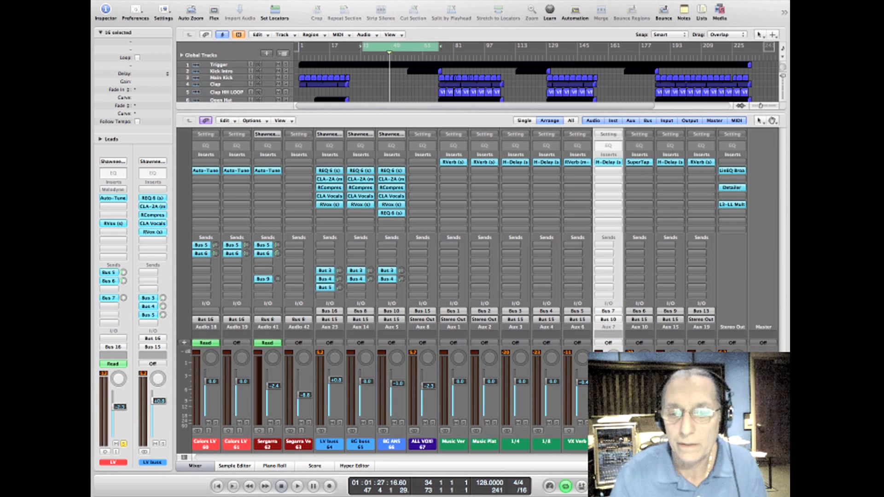
left_click(609, 162)
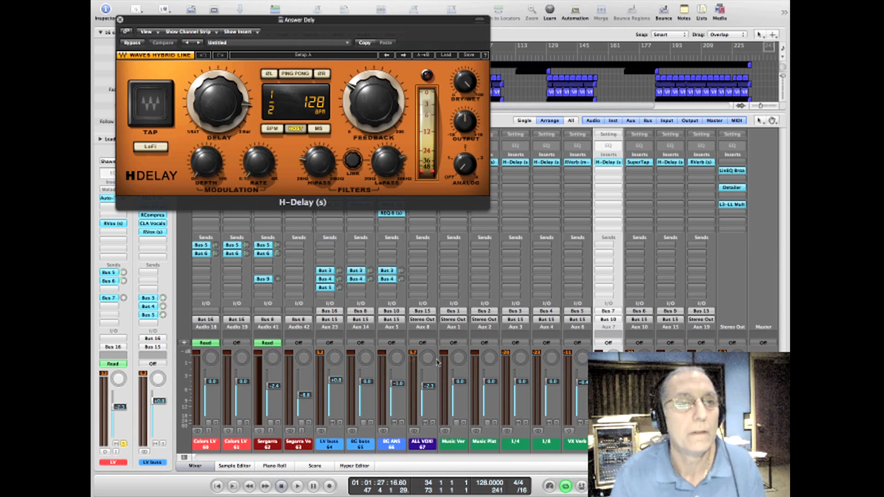
left_click(317, 160)
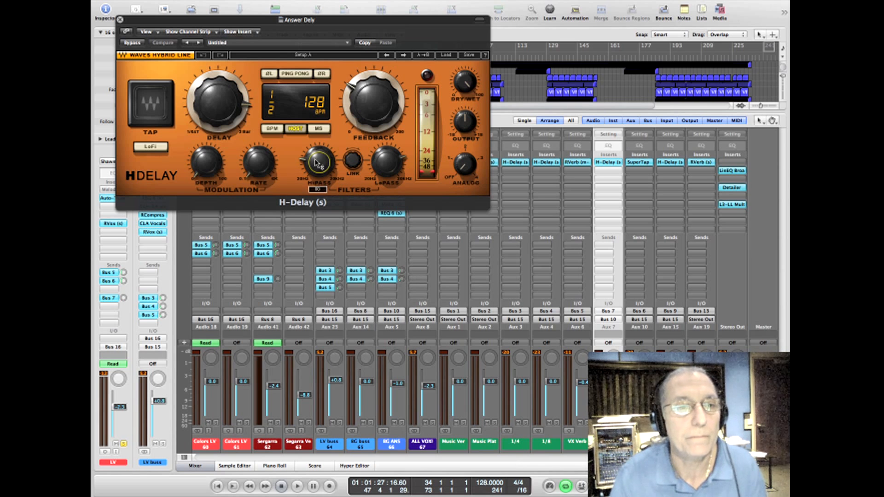
left_click(390, 165)
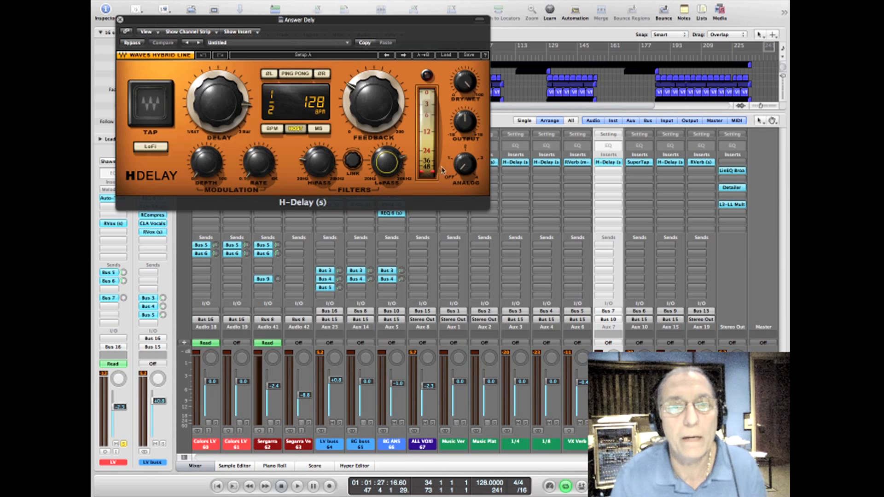
left_click(120, 20)
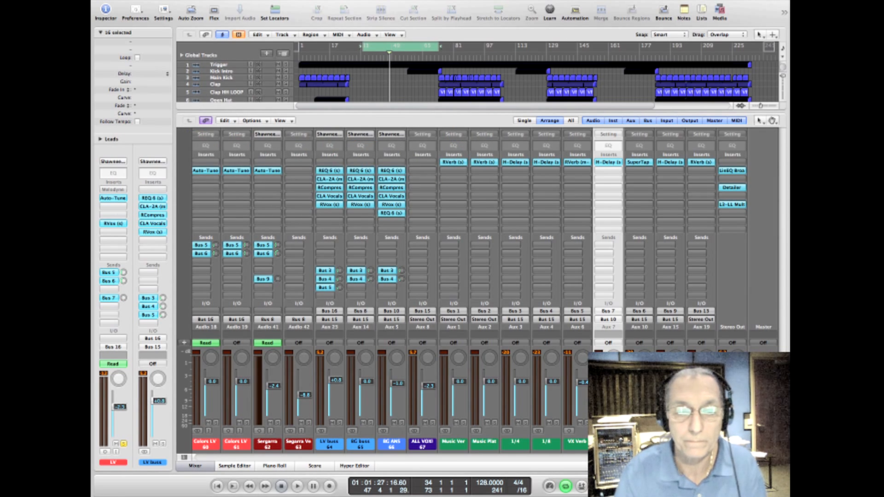
Step: Look over the vocal tracks and auxes in the mixer and select the LV buss, BG buss and BG ANS channels together
left_click_drag(608, 459, 550, 466)
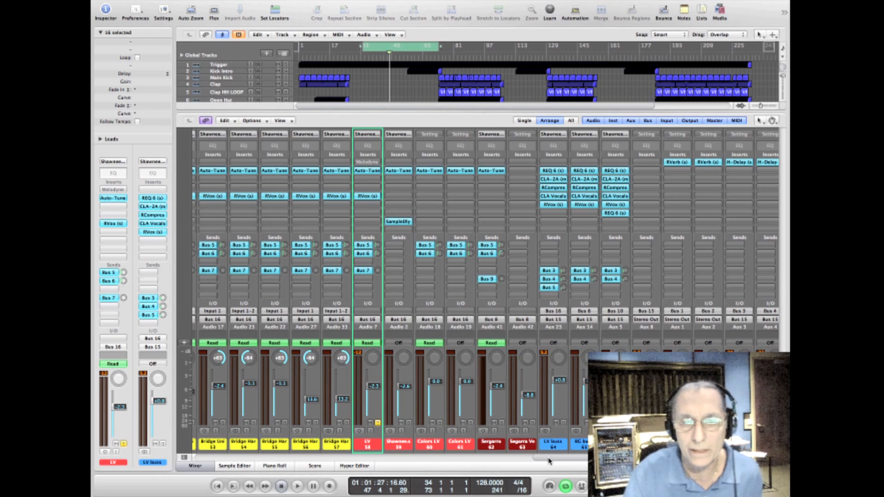
left_click_drag(549, 462, 596, 464)
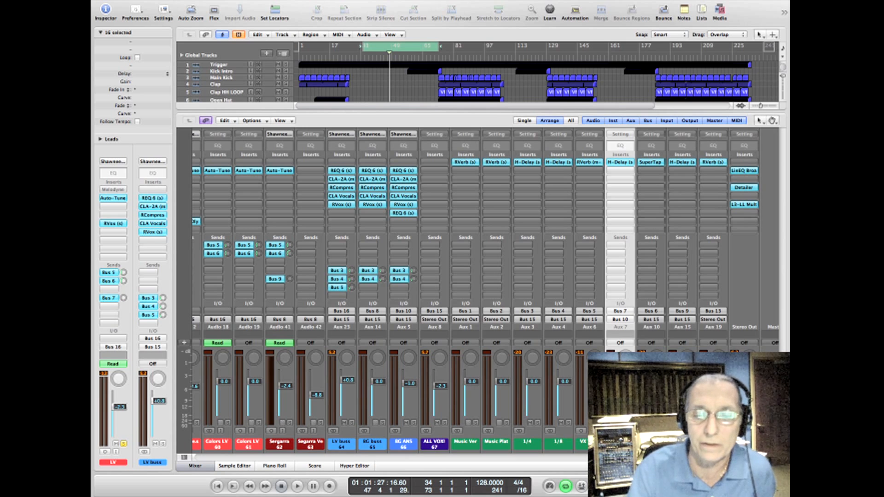
left_click_drag(606, 458, 574, 461)
left_click_drag(490, 444, 550, 438)
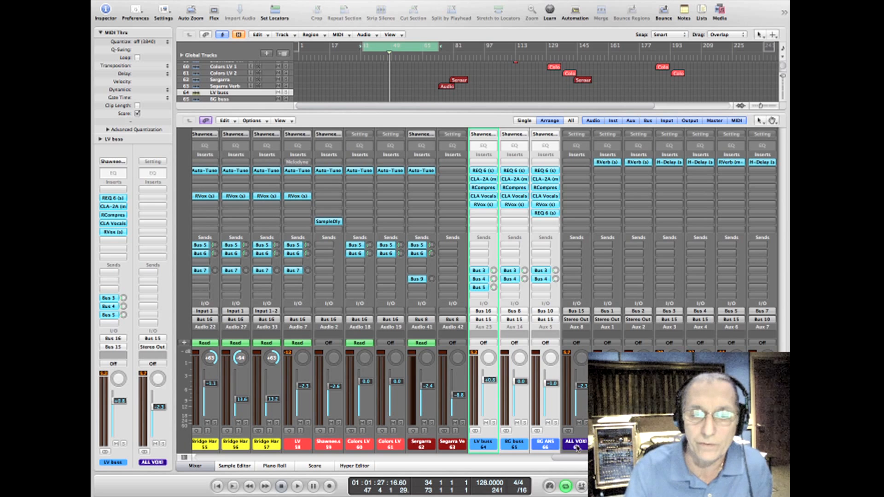
Step: Select the ALL VOX! channel, play the mix, and nudge its fader to show control over the whole vocal level
left_click(577, 446)
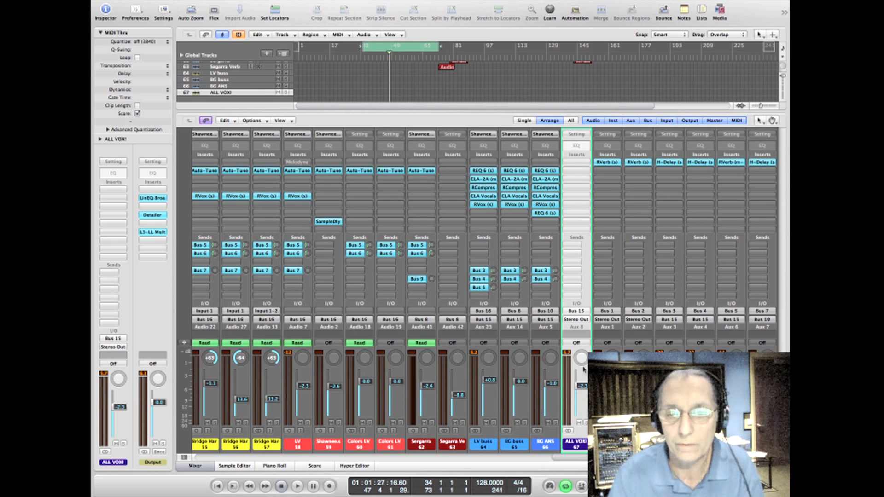
key("space")
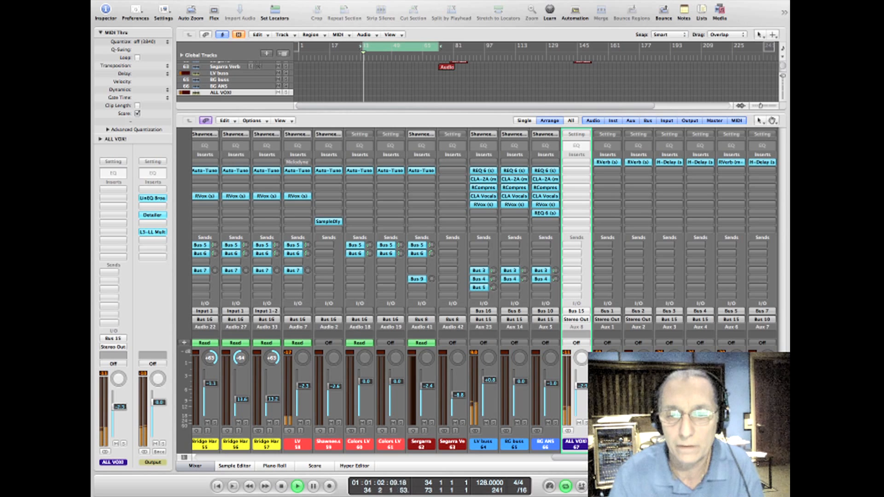
mouse_move(582, 389)
left_mouse_down()
mouse_move(582, 409)
mouse_move(581, 386)
left_mouse_up()
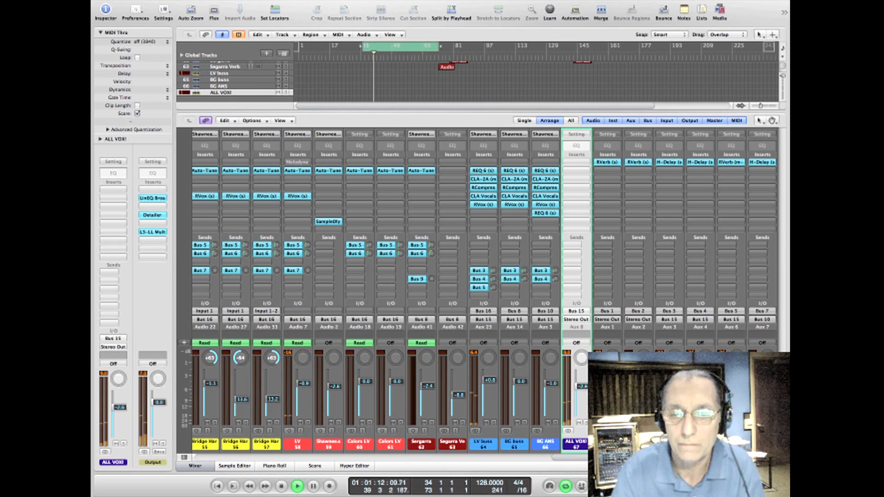
Step: Move the cycle range to start at bar 50 and again at bar 74, playing each section through the ALL VOX! channel
left_click_drag(392, 48, 422, 48)
key("space")
key("space")
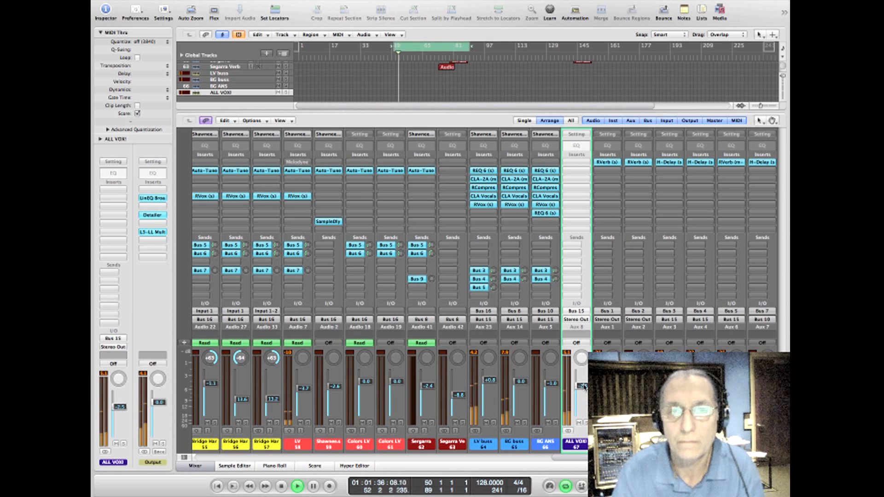
left_click_drag(427, 47, 475, 46)
key("space")
key("space")
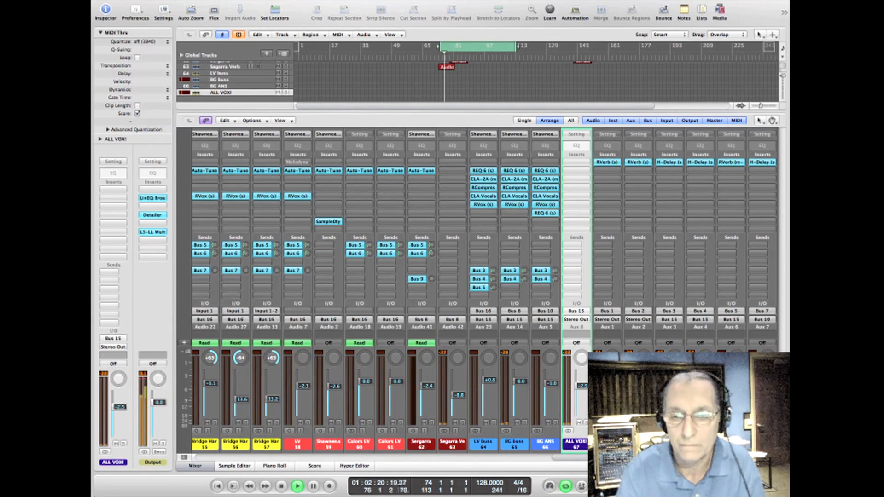
scroll(485, 290, "right", 5)
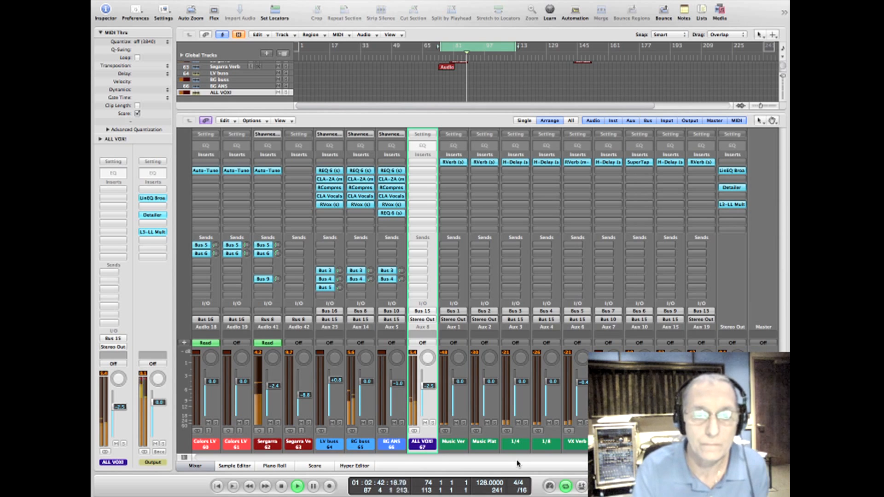
key("space")
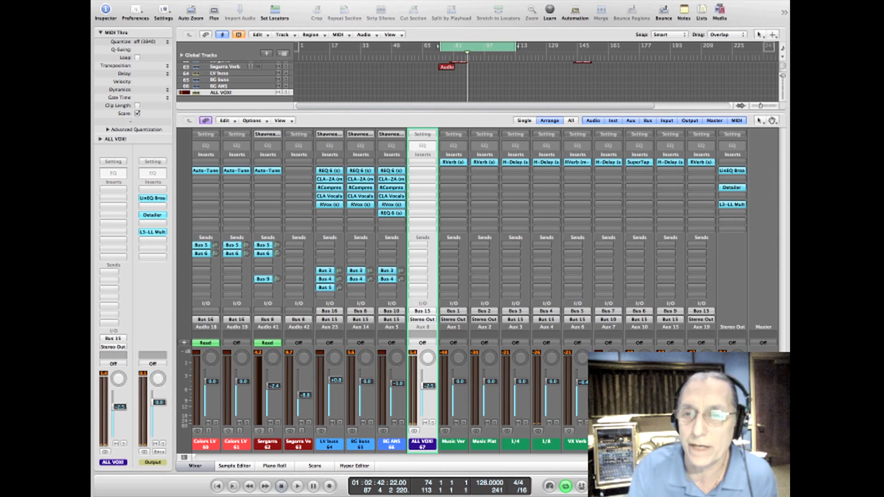
Step: Open the LinEQ Broadband on the Stereo Out channel and play the mix briefly to check its levels
left_click(732, 172)
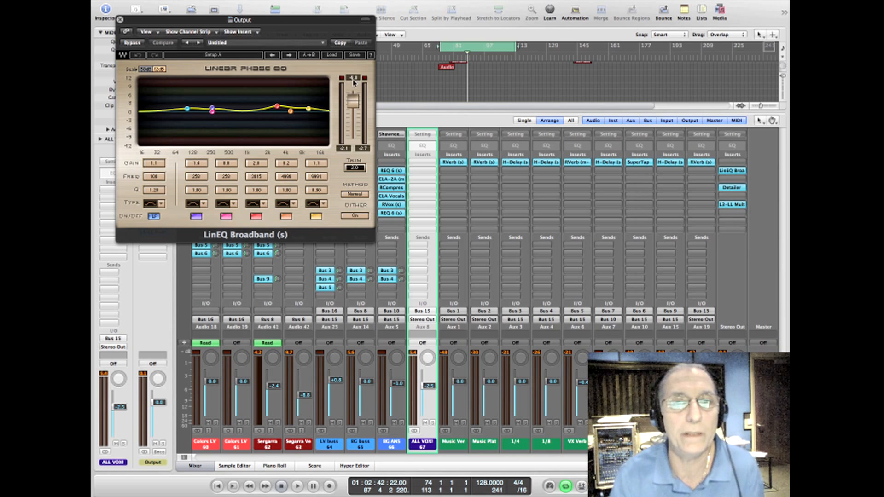
key("space")
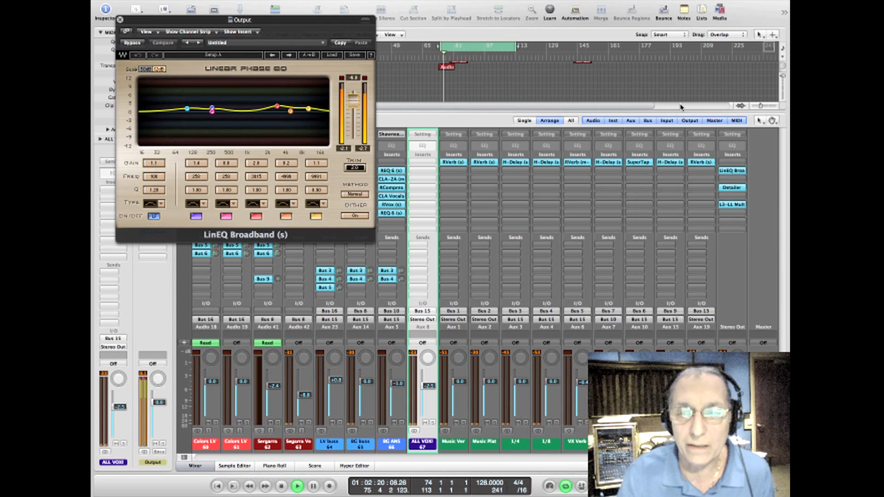
key("space")
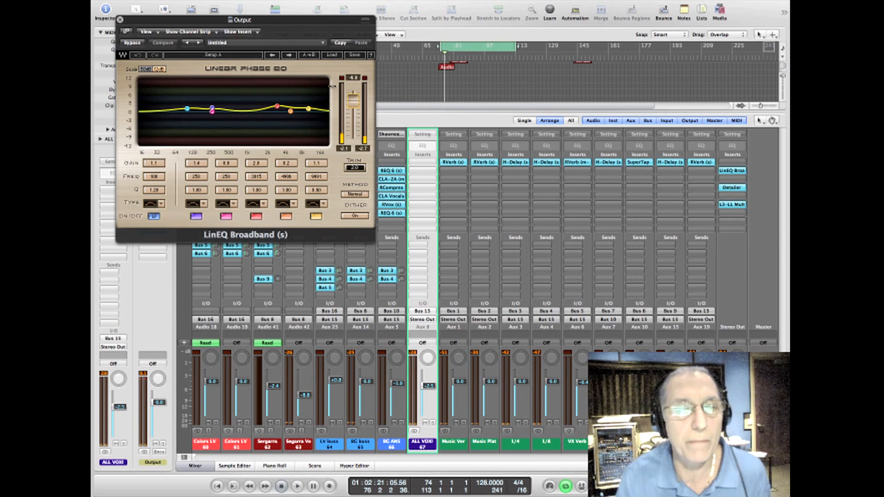
Step: Replace the EQ window with the Stereo Out's L3-LL Multi, and set its quantize to 24 bits and dither to None
left_click(732, 204)
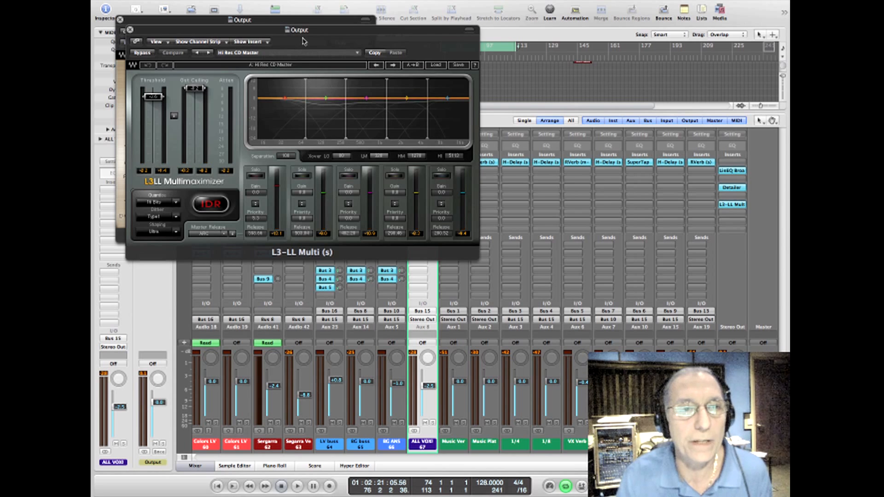
left_click_drag(225, 29, 289, 20)
left_click(119, 19)
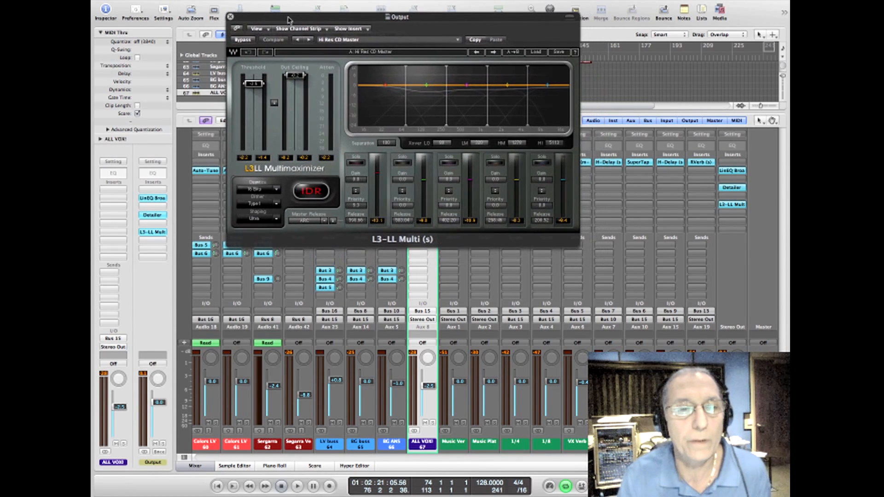
left_click(253, 190)
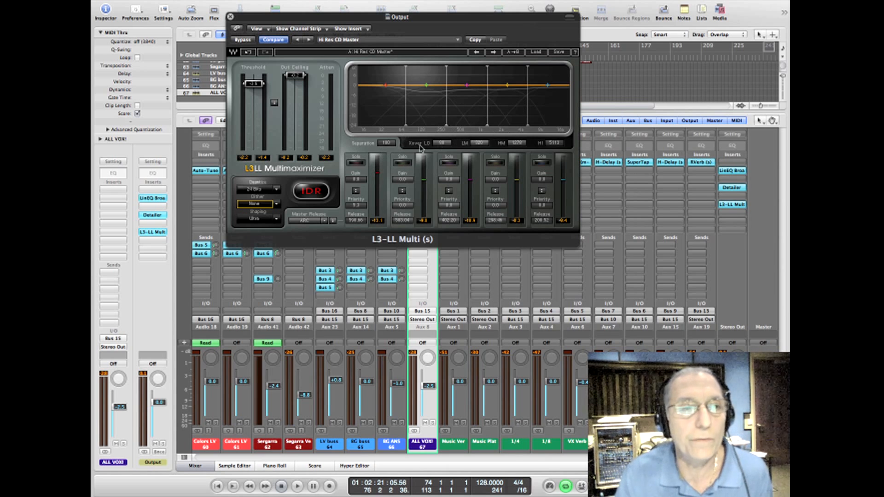
Step: Lower the L3-LL Multi's threshold while auditioning the limiting on repeated playbacks of the section
left_click(259, 85)
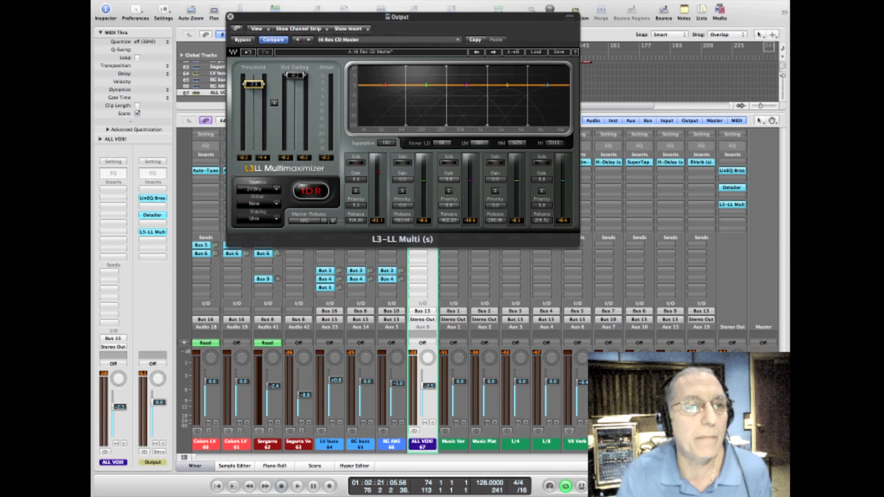
key("space")
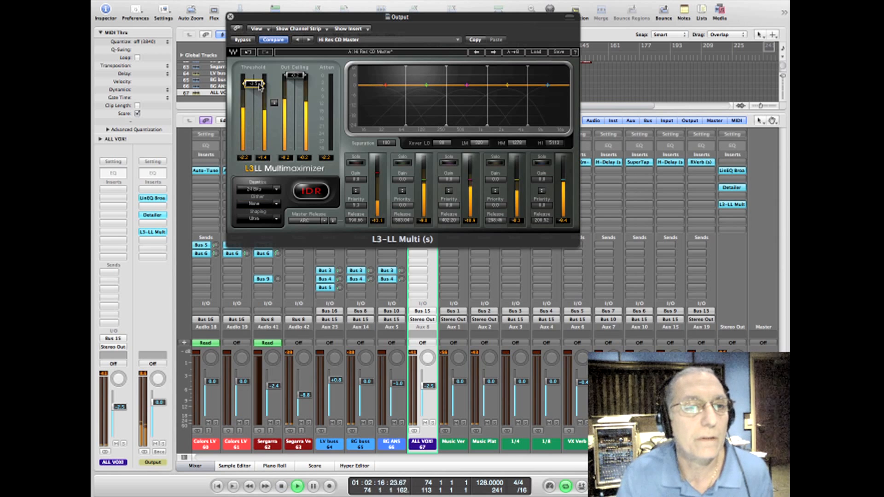
left_click_drag(261, 87, 260, 88)
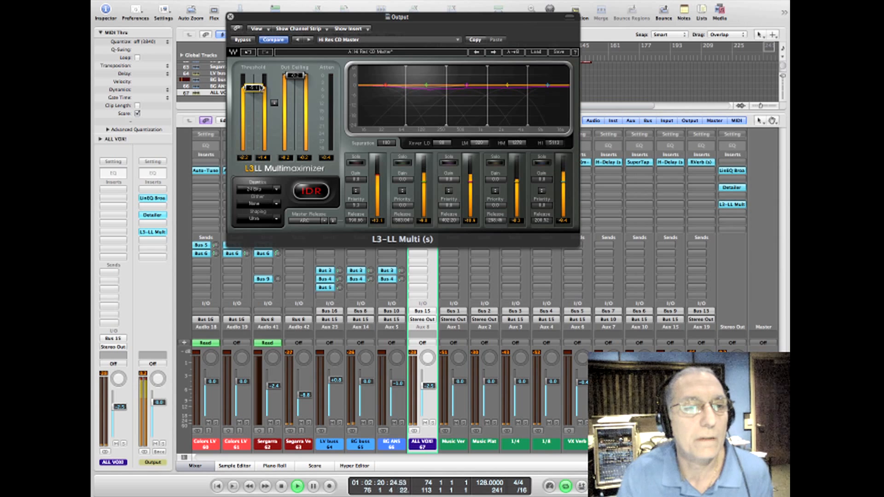
key("space")
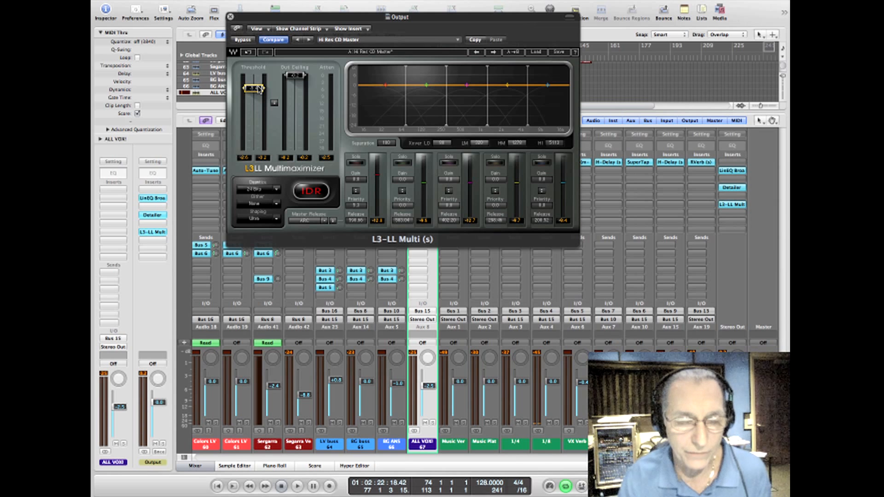
key("space")
mouse_move(259, 89)
left_mouse_down()
mouse_move(259, 127)
mouse_move(260, 94)
left_mouse_up()
key("space")
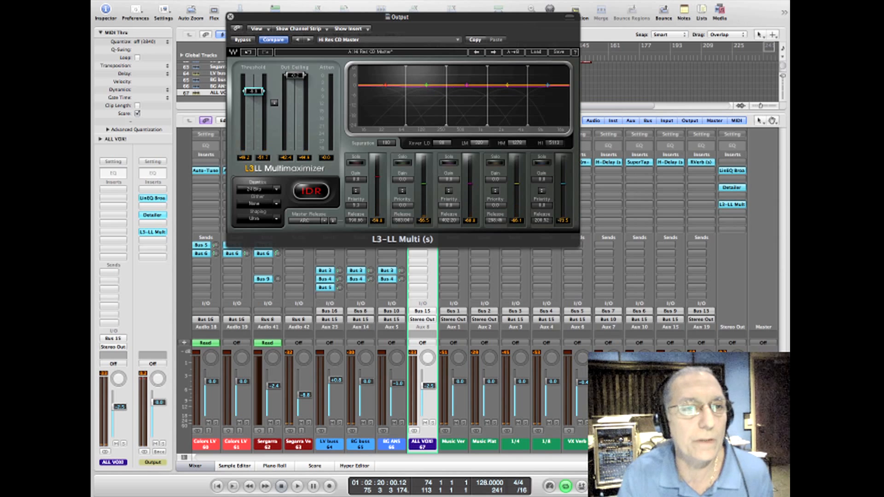
key("space")
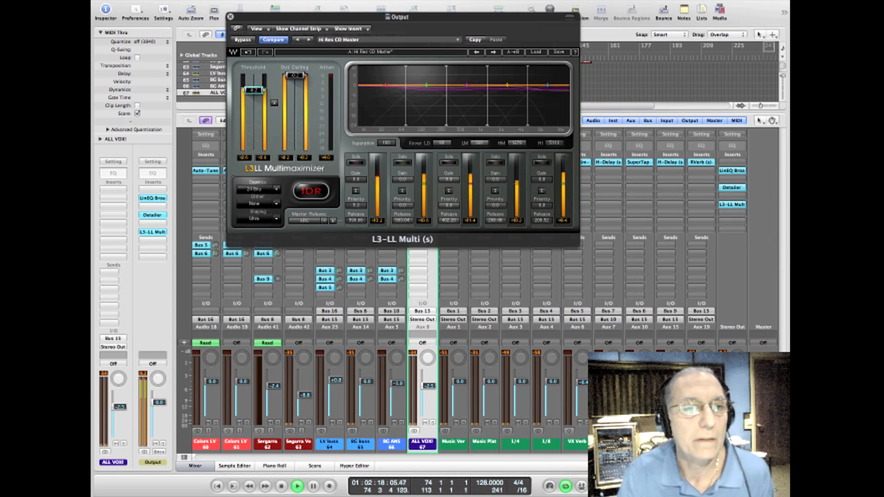
key("space")
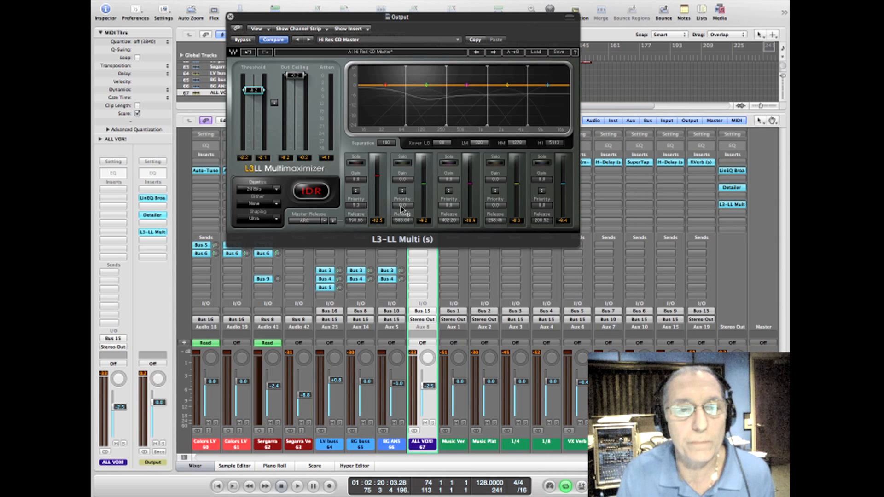
Step: Set the L3-LL Multi's lowest band priority to 0.0 and play the mix to hear the change
left_click_drag(360, 206, 359, 209)
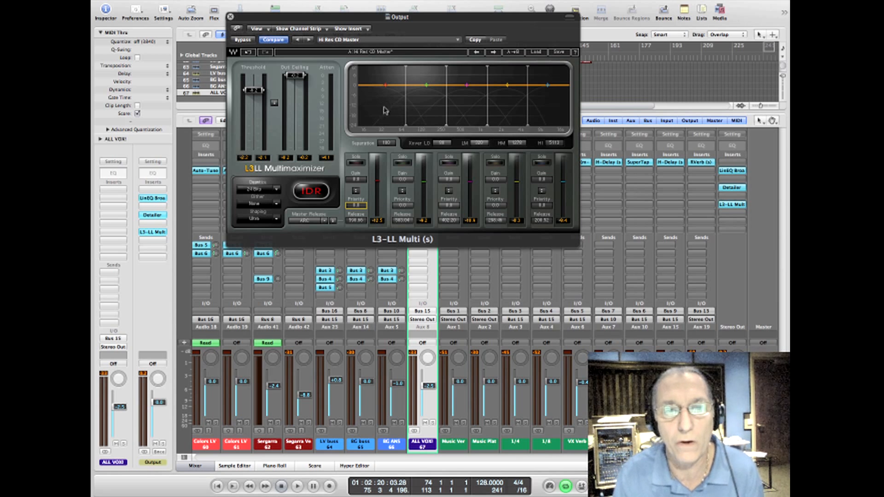
key("space")
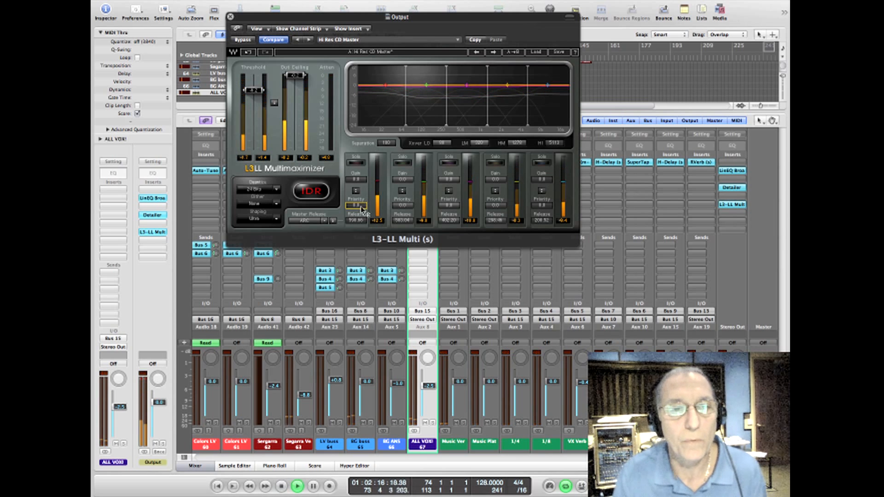
Step: Audition higher L3-LL Multi priorities on the lowest band and the two highest bands during playback, and try the lowest band's gain
key("space")
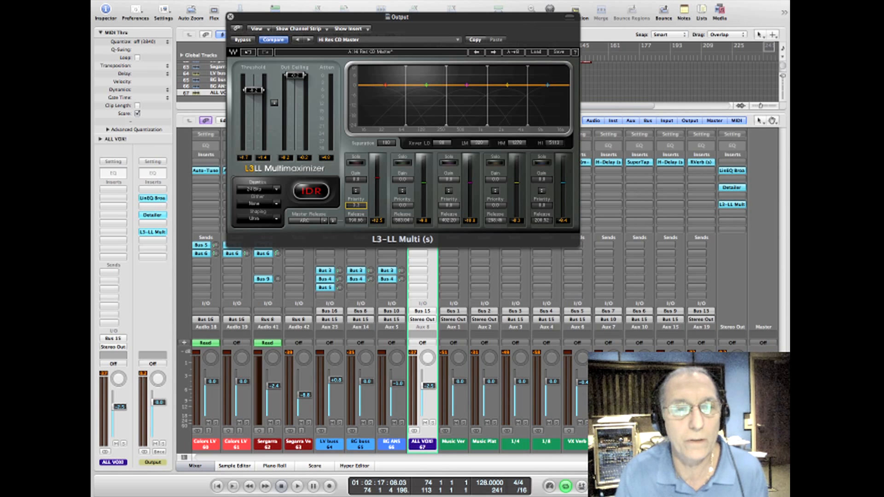
key("space")
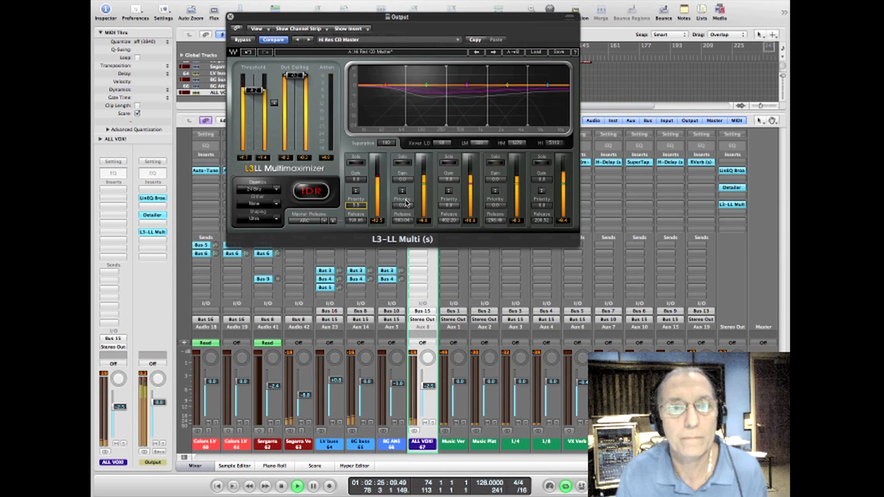
left_click(495, 205)
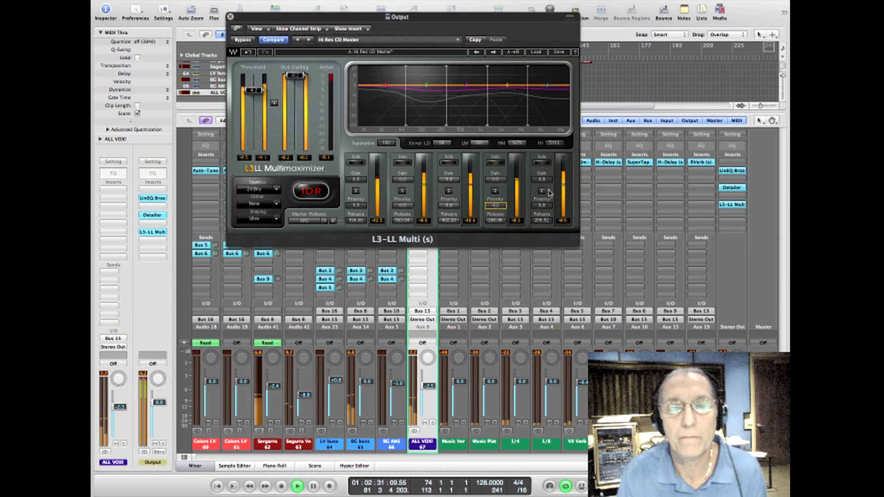
left_click(546, 203)
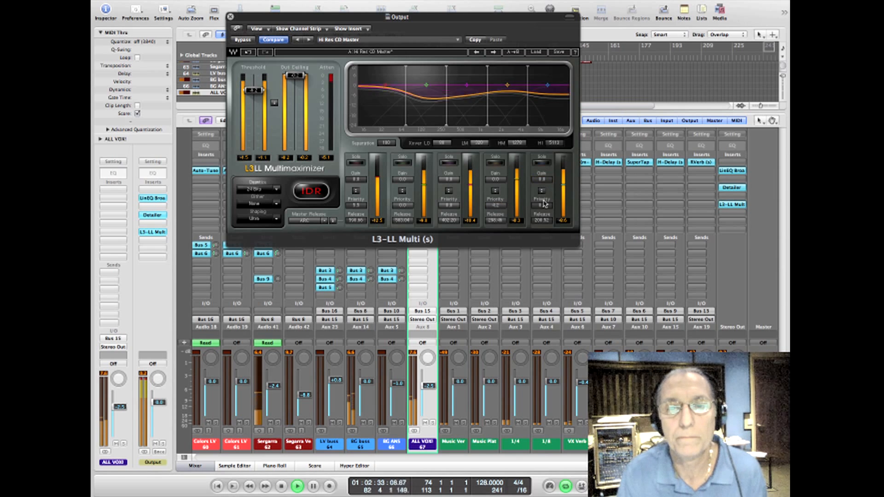
left_click_drag(544, 206, 545, 189)
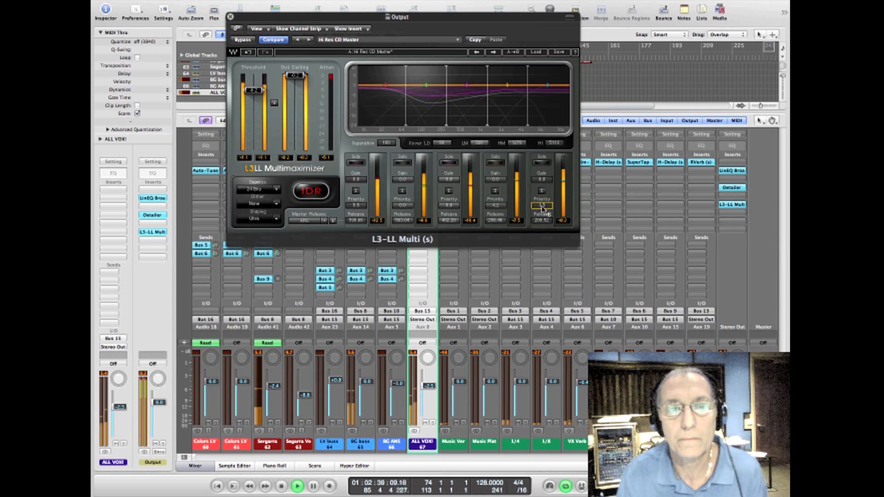
key("space")
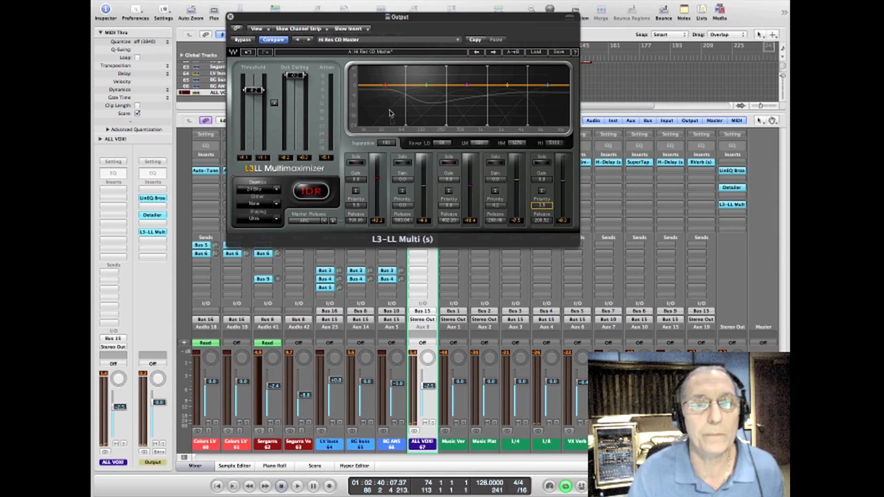
left_click(356, 179)
left_click_drag(356, 179, 356, 184)
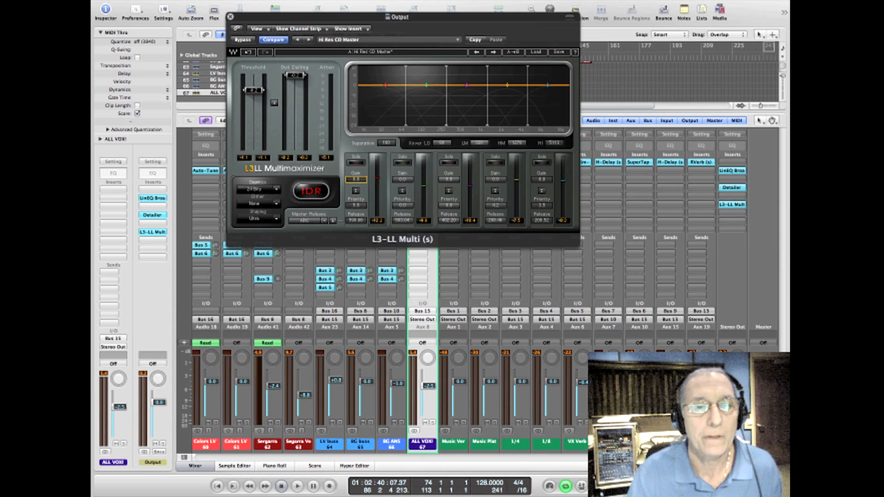
Step: Reload the L3-LL Multi's Hi Res CD Master preset, set quantize to 24 bits and dither to None, and raise the lowest band's priority
left_click(536, 52)
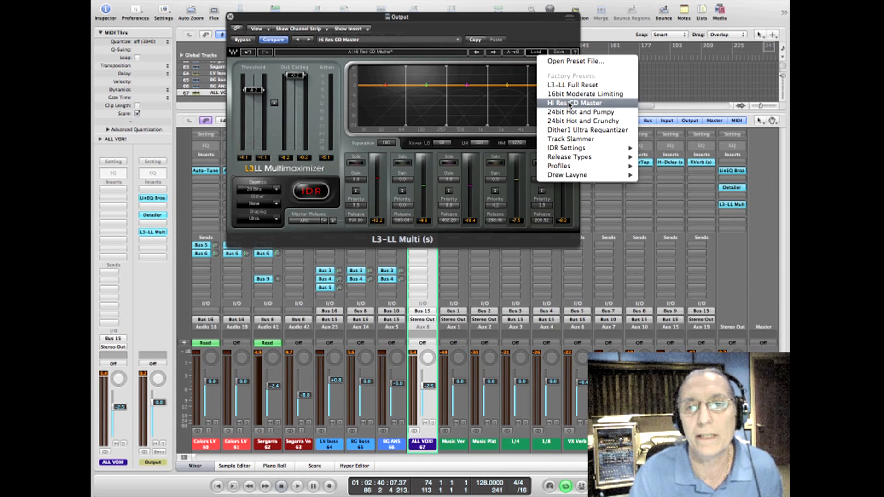
left_click(570, 103)
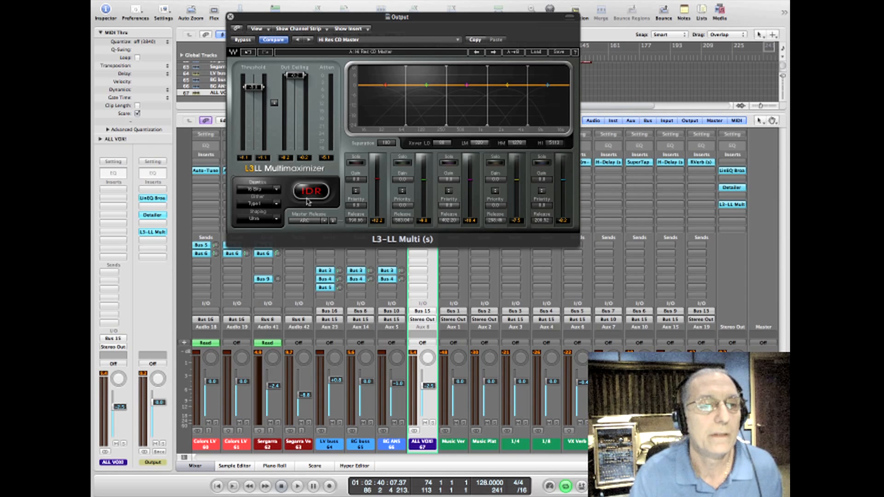
left_click(259, 190)
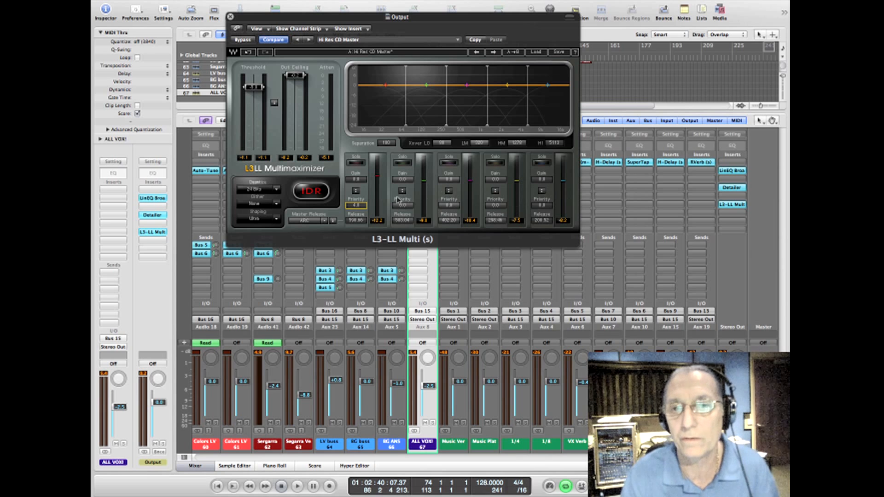
Step: Play the song with the limiter window closed, cycling off and the mixer hidden, continuing from a later point in the full arrangement
key("space")
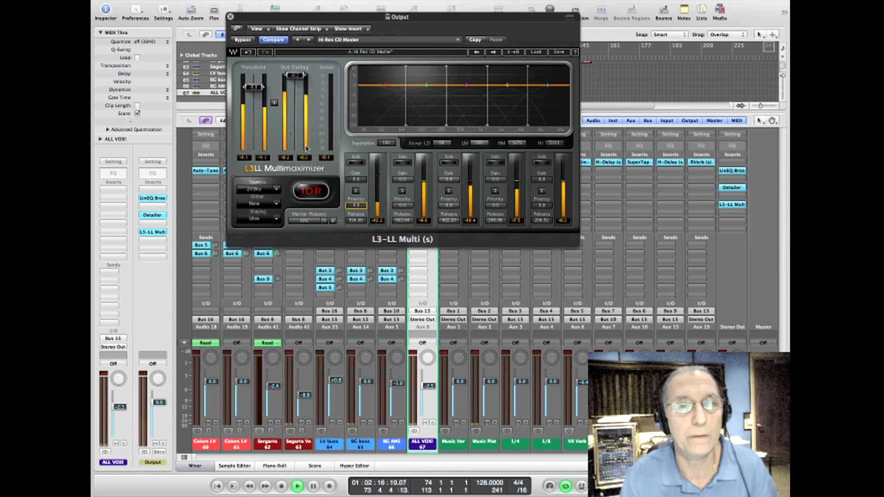
left_click(231, 17)
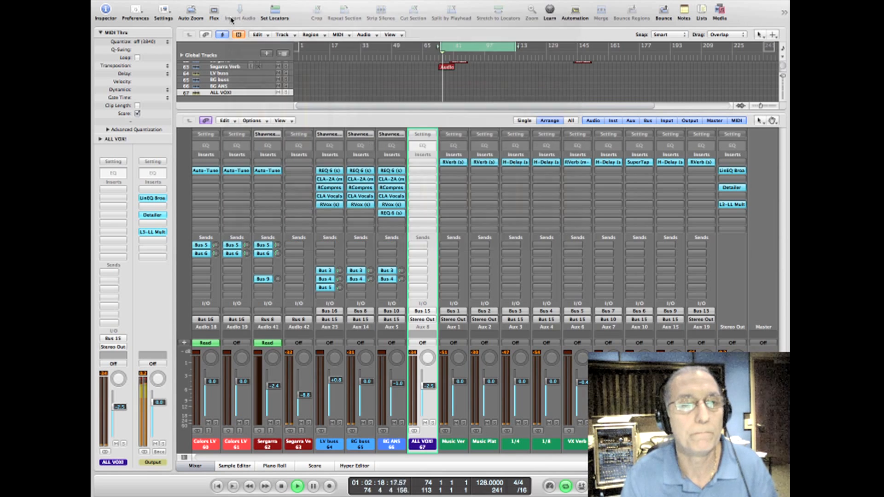
key("c")
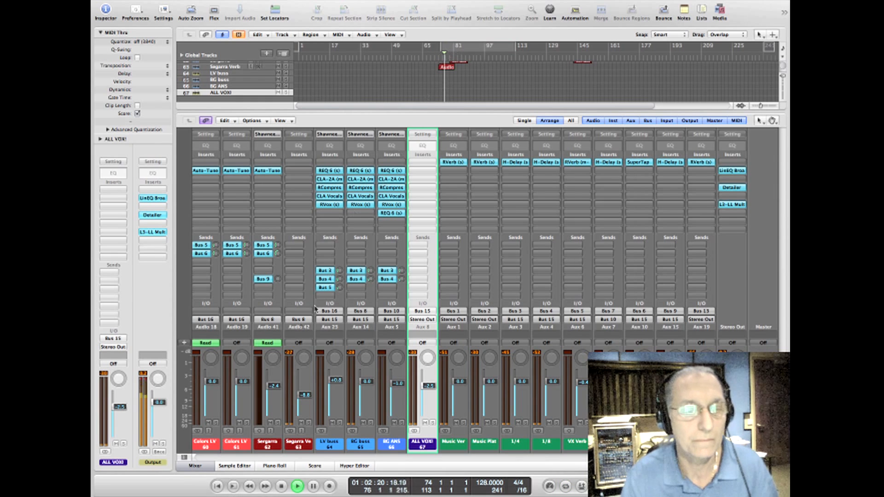
left_click(196, 466)
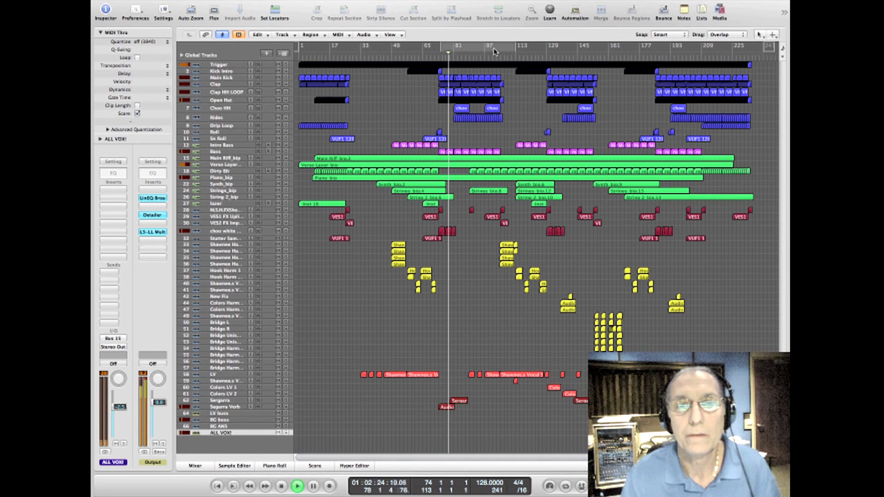
left_click(523, 56)
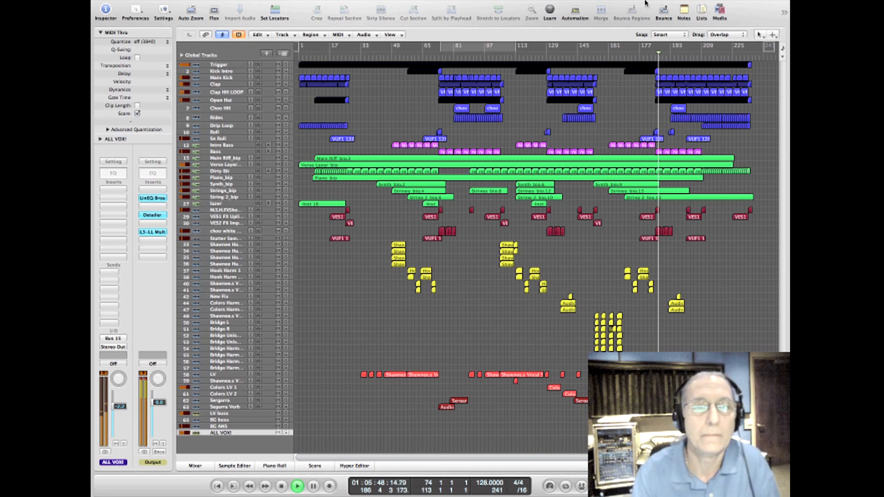
Step: Lower the output slightly in the Verse Layer track's CLA Guitars plug-in during playback, and close its window
left_click(238, 163)
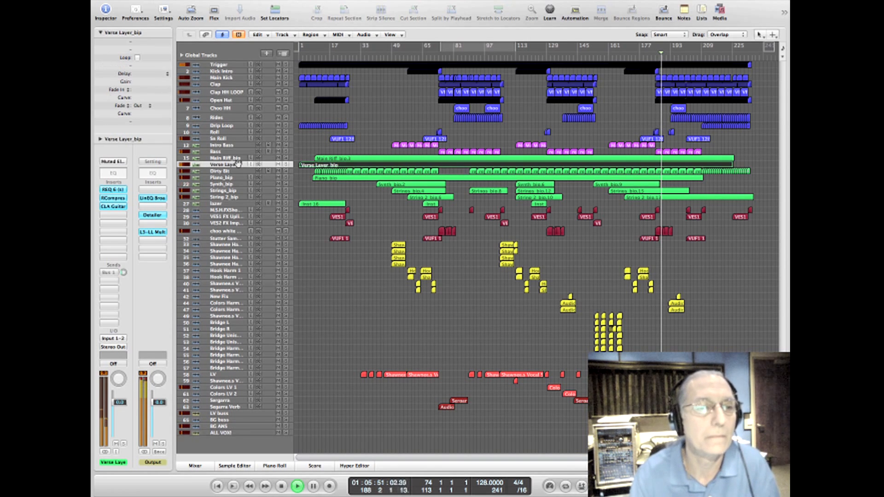
left_click(114, 207)
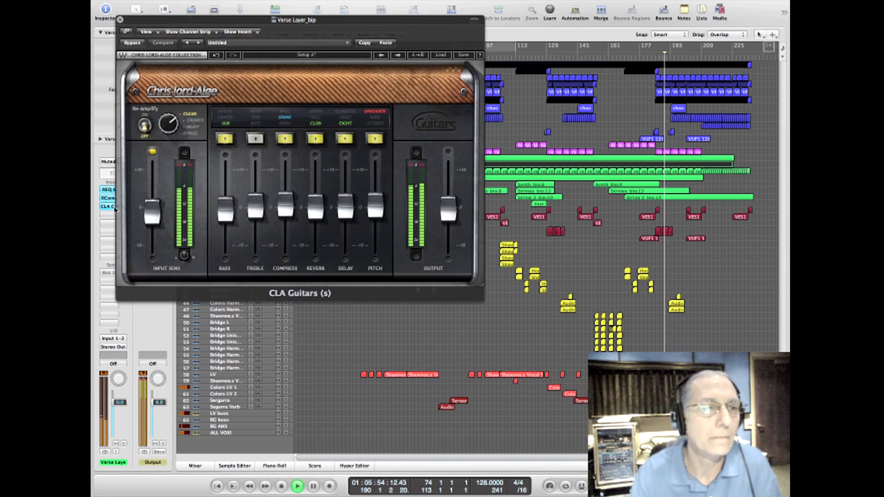
left_click_drag(449, 209, 449, 211)
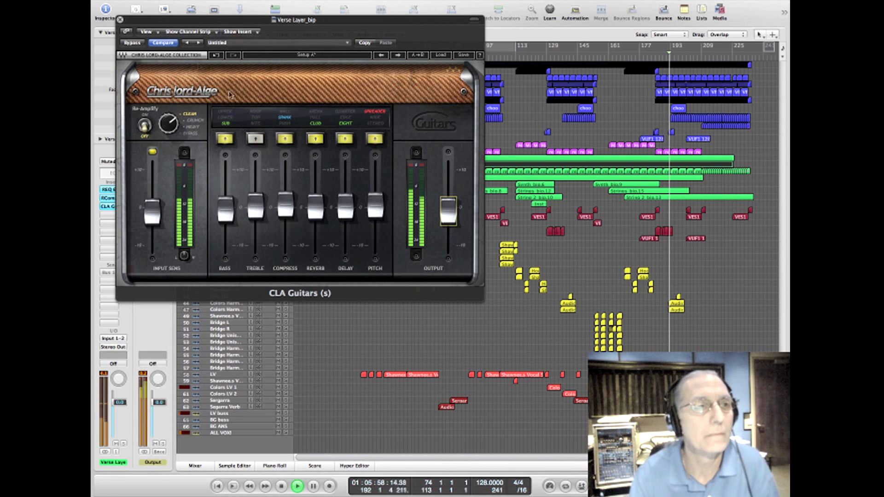
left_click(120, 19)
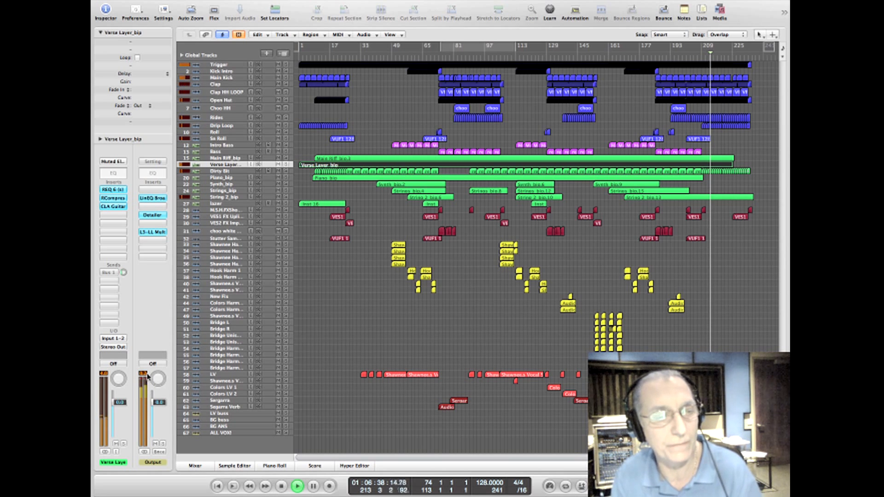
Step: Check the Stereo Out's L3-LL Multi during the song's ending, close it, stop playback and look over the whole arrangement
left_click(158, 232)
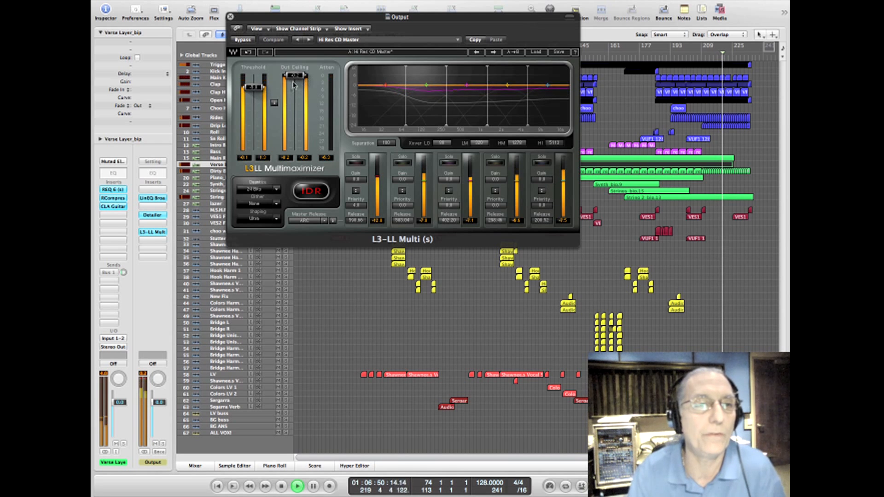
left_click(230, 17)
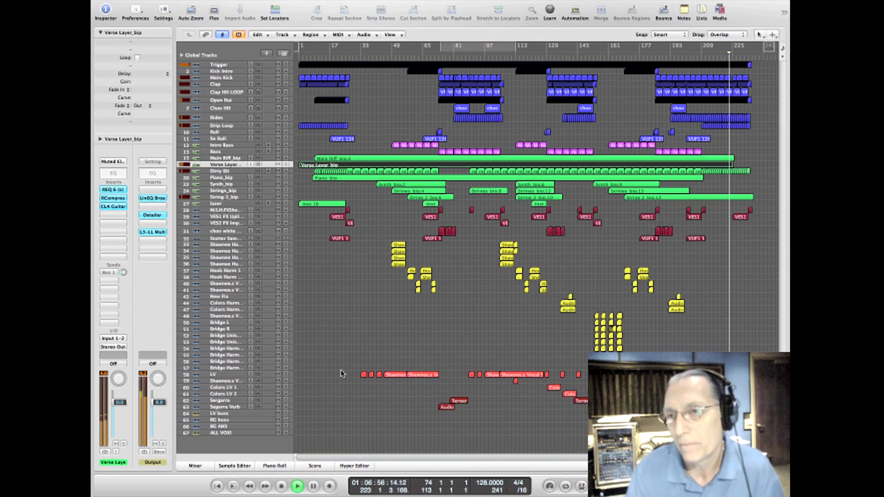
scroll(445, 457, "right", 5)
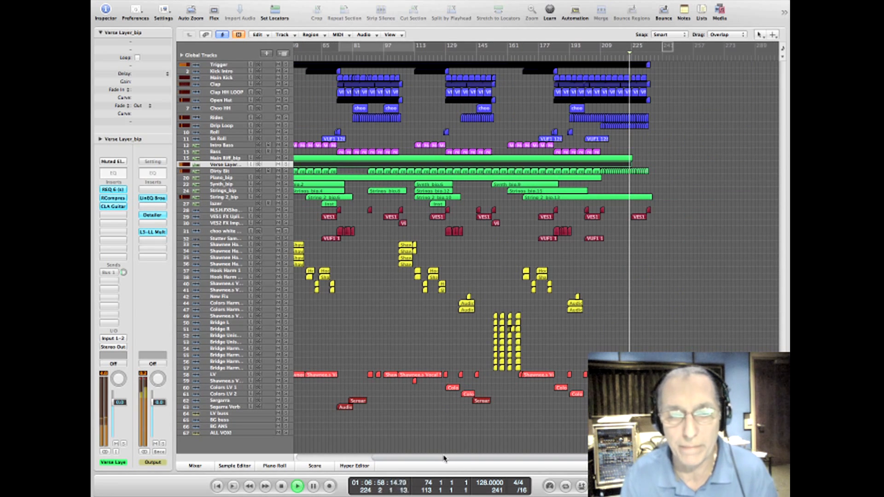
key("space")
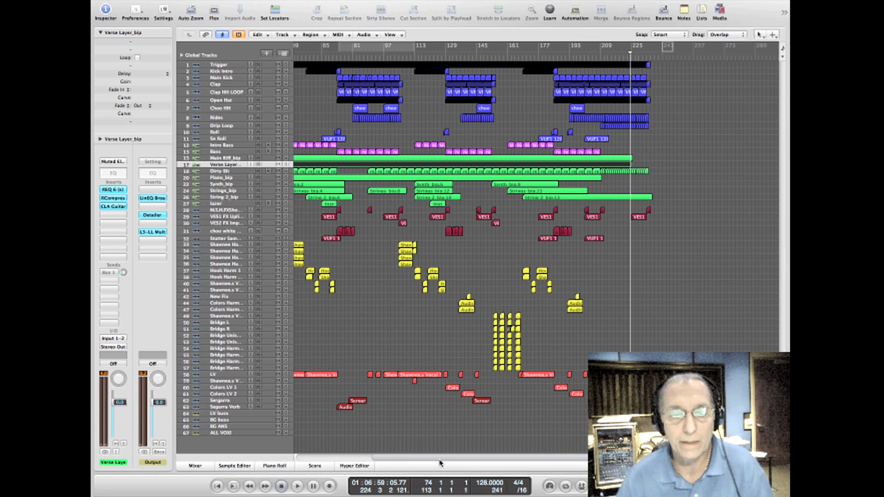
left_click_drag(439, 460, 340, 459)
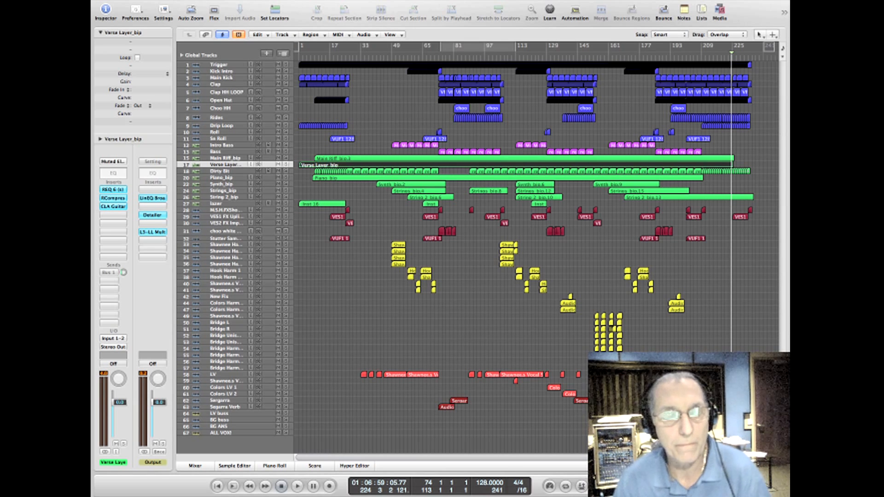
Step: Open the recent project containing the mixed stems, closing the current project without saving its changes
left_click(163, 1)
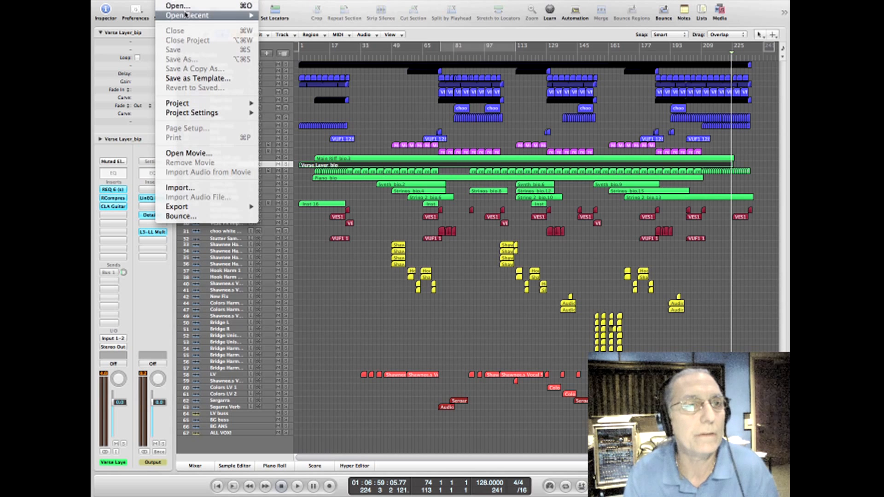
mouse_move(233, 22)
left_click(323, 25)
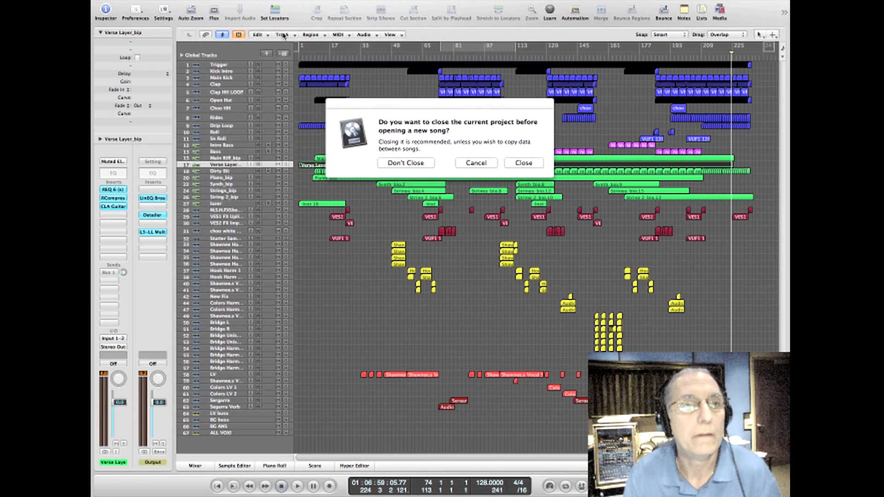
left_click(516, 164)
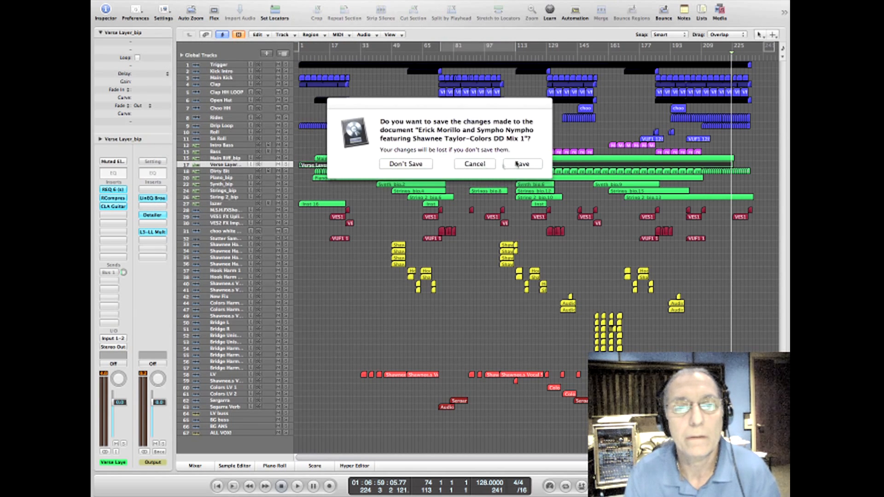
left_click(414, 165)
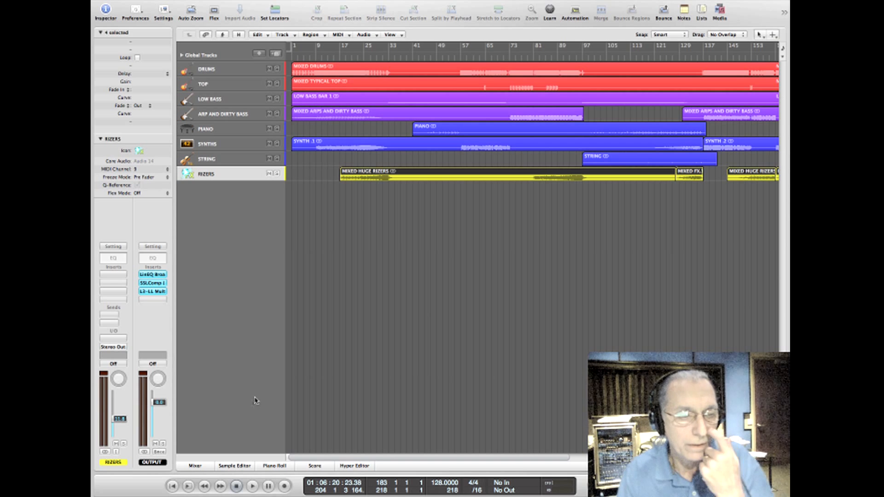
Step: Show the mixer, cycle bars 10 to 110 and play the stems, jumping ahead to around bar 60
left_click(202, 465)
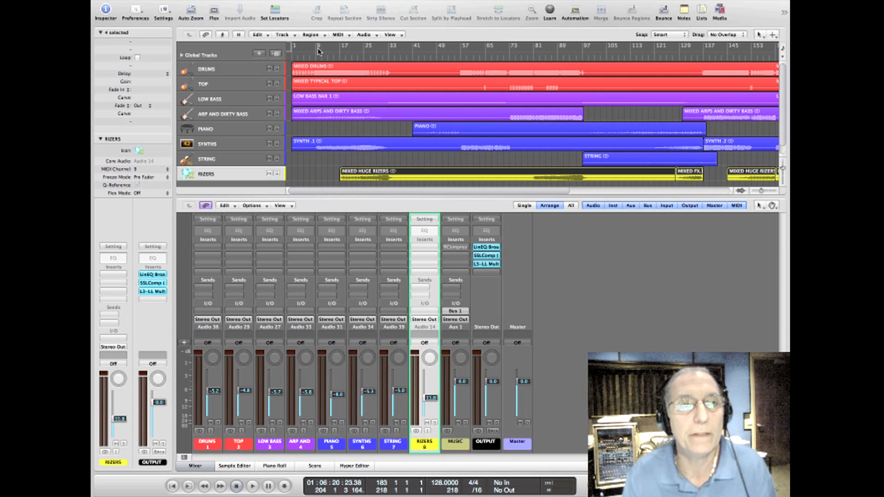
left_click_drag(318, 48, 622, 48)
key("space")
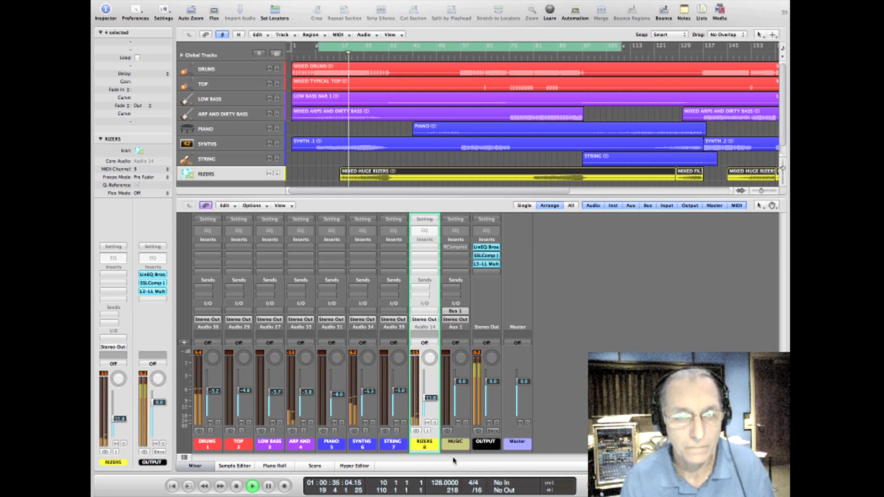
left_click(466, 56)
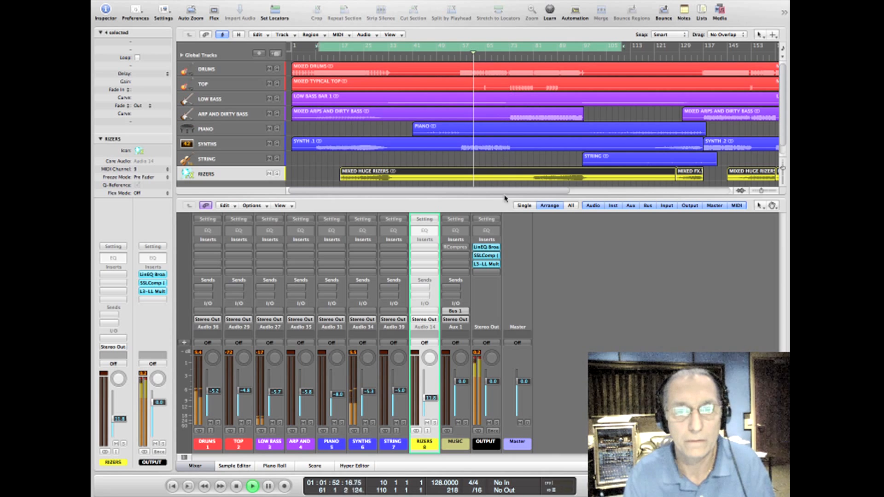
Step: Set the cycle range to bars 58 to 73 and play that section briefly from its start before stopping
left_click_drag(459, 47, 509, 50)
left_click(471, 50)
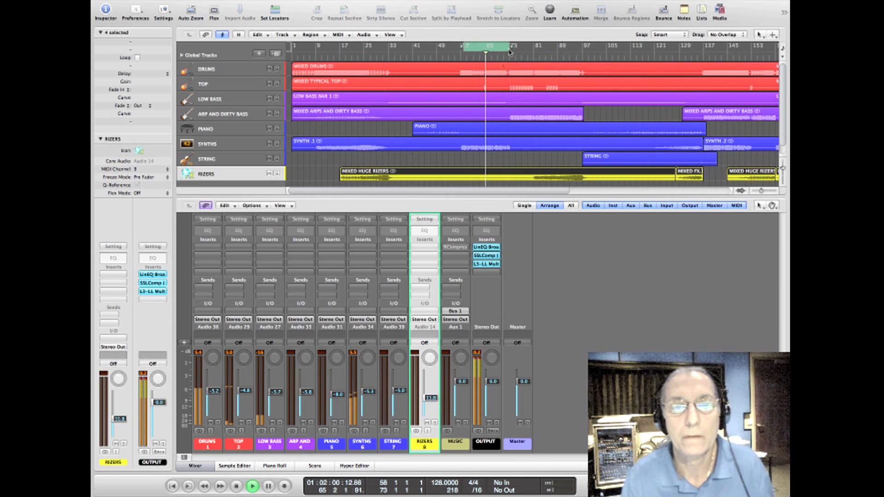
key("space")
key("space")
key("space")
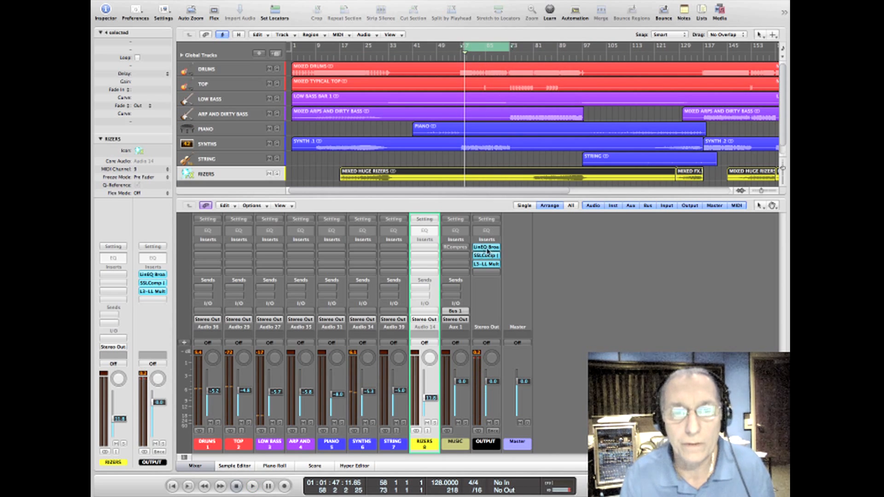
Step: Bypass the LinEQ Broadband, SSLComp and L3-LL Multi on the Output channel and play the section without processing
left_click(486, 248, "alt")
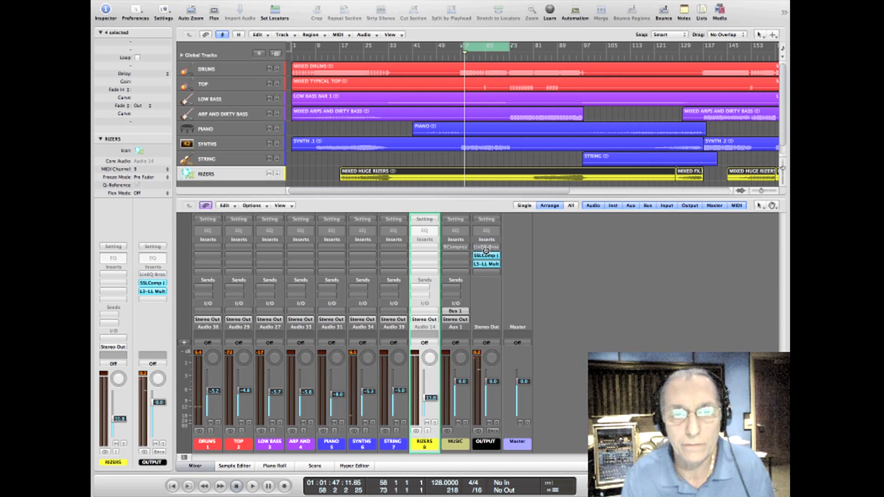
left_click(486, 255, "alt")
left_click(484, 264, "alt")
key("space")
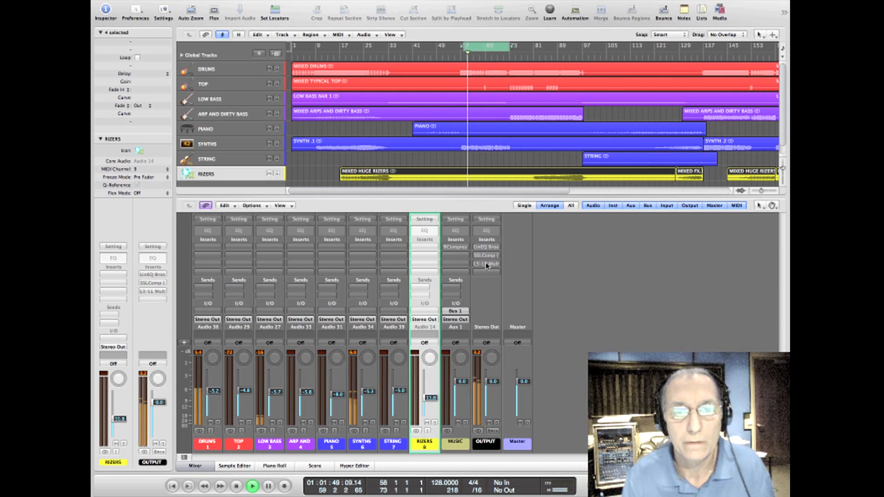
Step: Stop playback, view the LinEQ Broadband's settings on the Output channel, and switch that EQ back on
key("space")
left_click(486, 249)
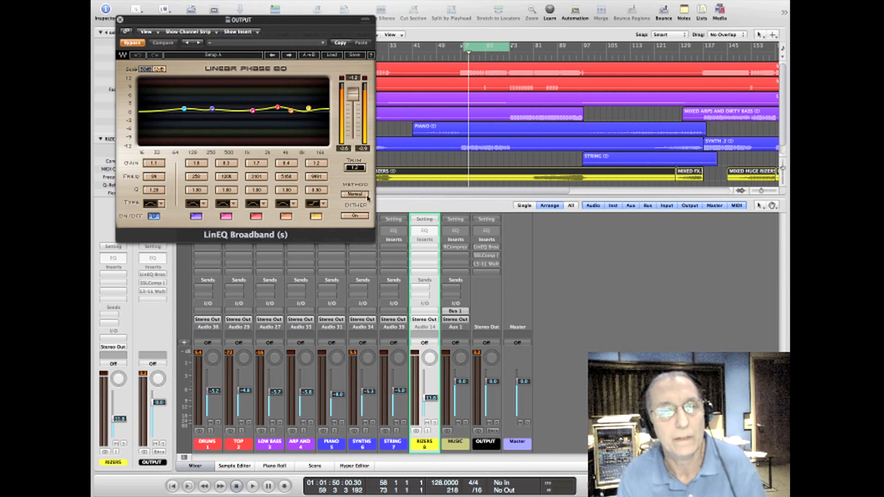
left_click(120, 20)
left_click(484, 249)
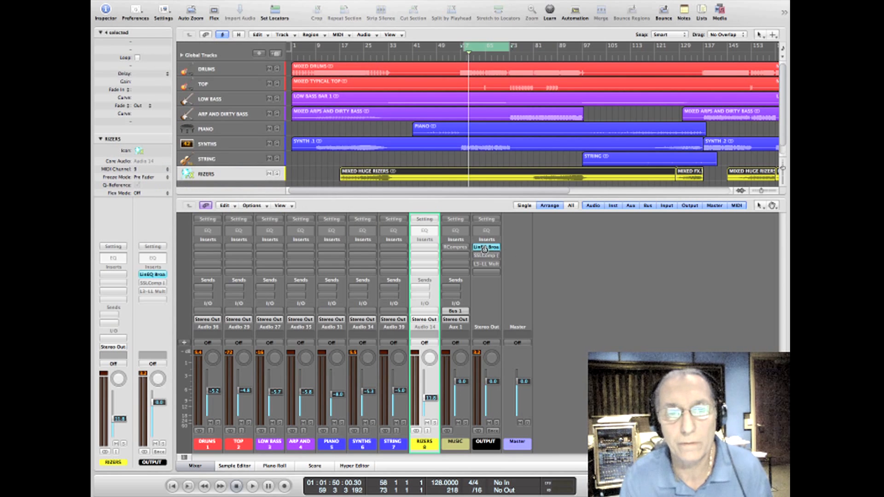
Step: Take the Output channel's SSLComp out of bypass with its settings showing and play the section briefly
left_click(486, 256)
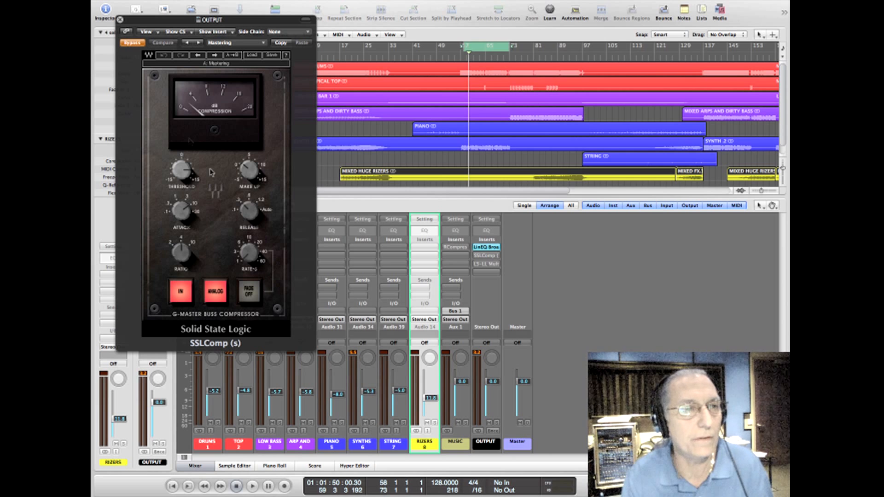
left_click(132, 43)
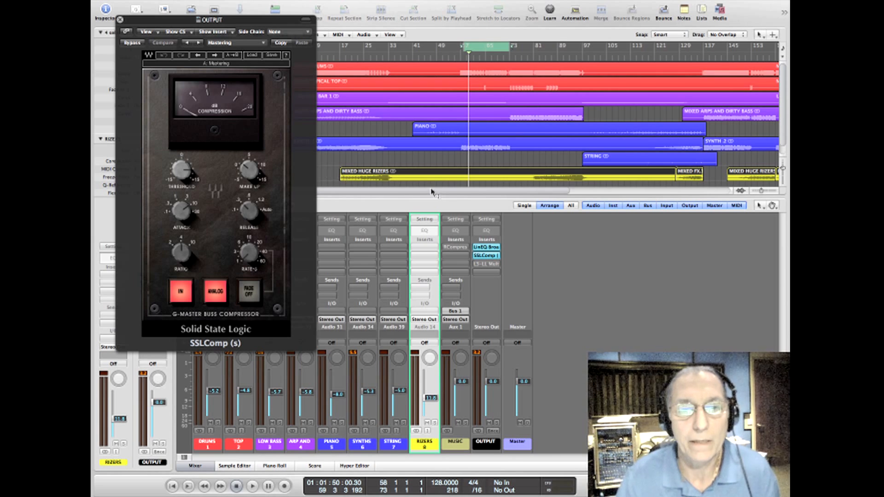
key("space")
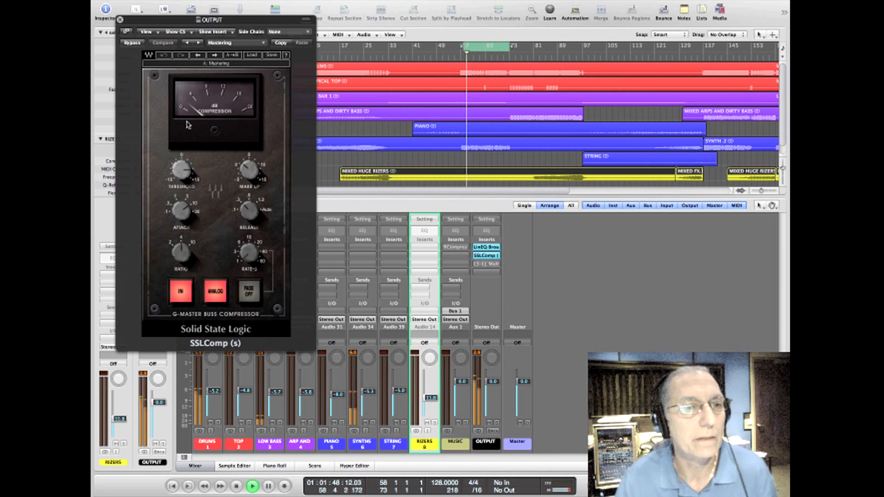
key("space")
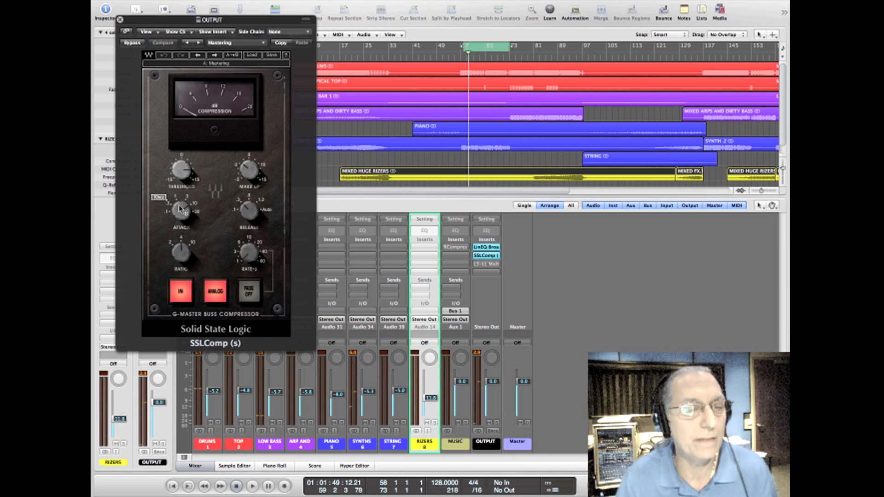
Step: Adjust the SSLComp's threshold and make-up gain while replaying the cycled section in short passes
mouse_move(244, 211)
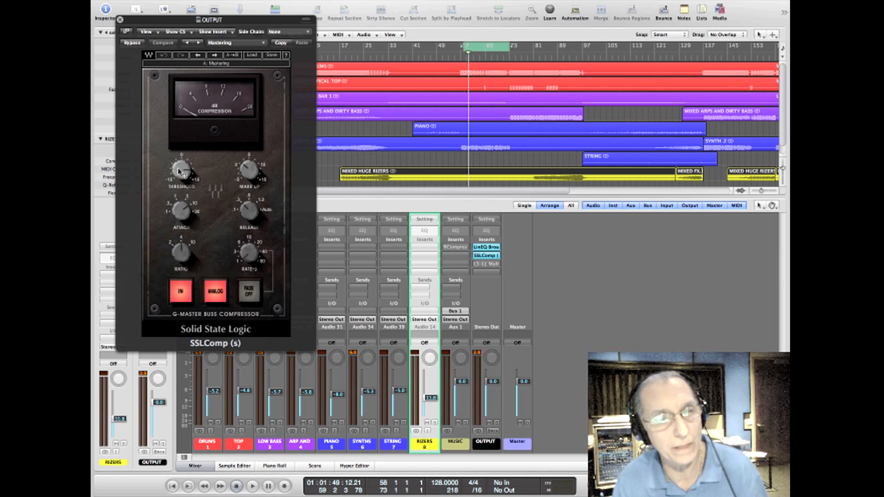
mouse_move(178, 173)
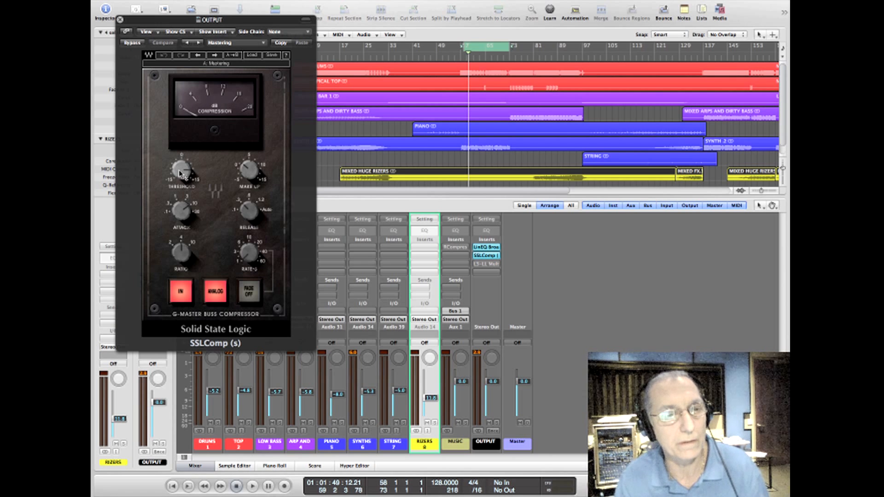
key("space")
left_click_drag(181, 170, 180, 194)
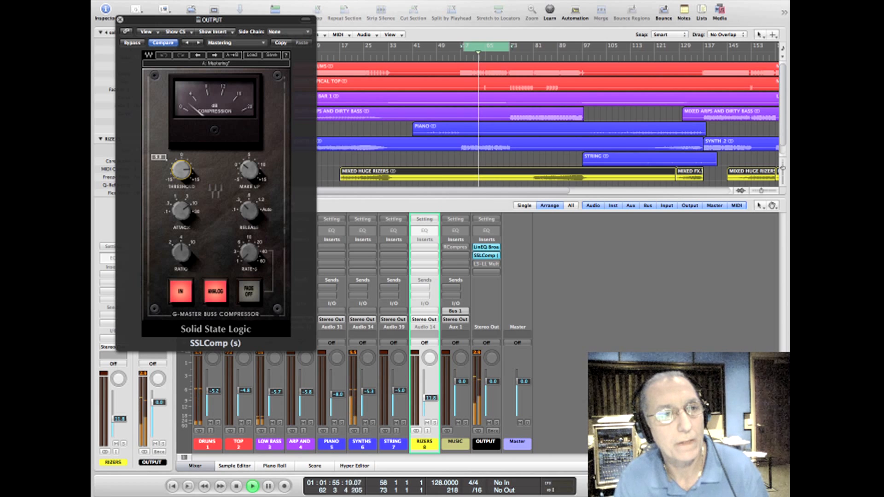
key("space")
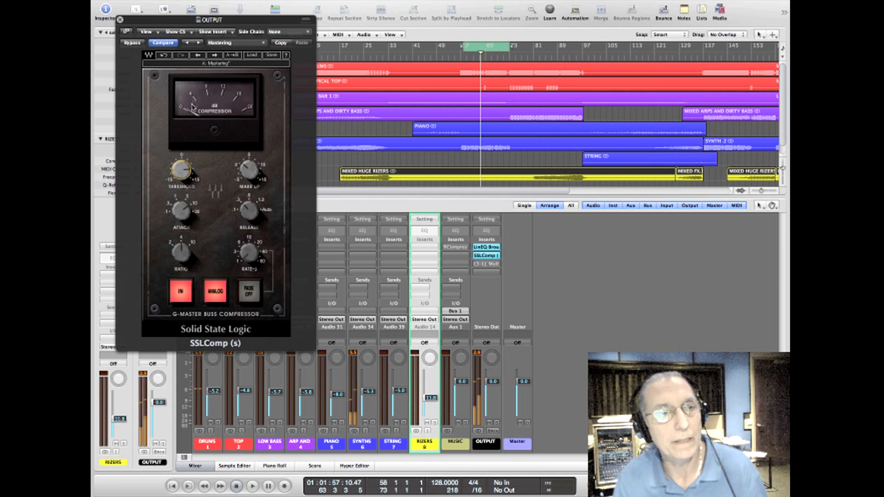
left_click(248, 167)
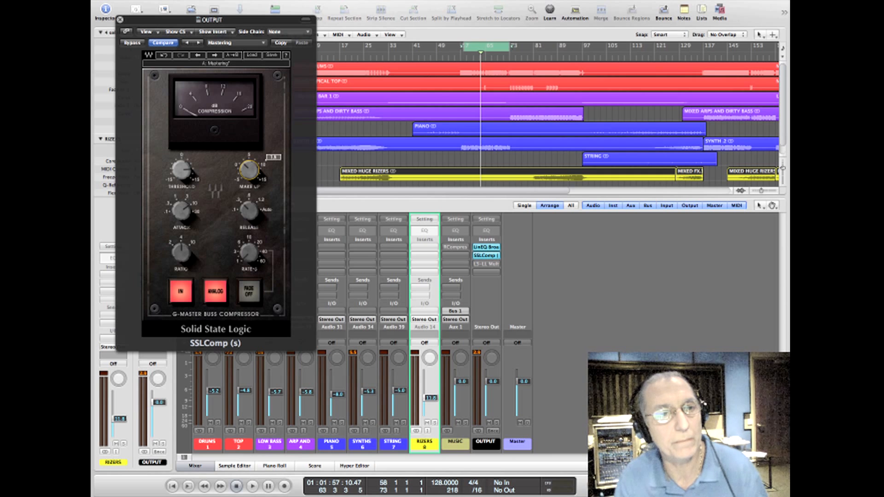
key("space")
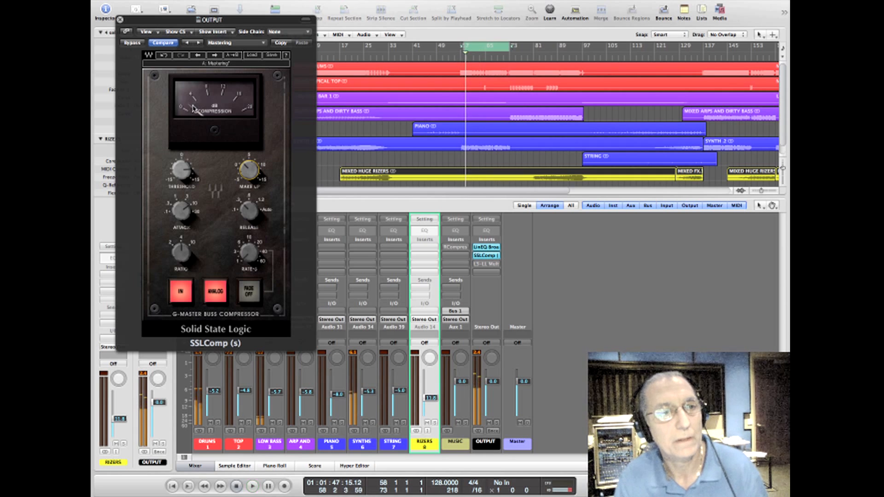
left_click(181, 170)
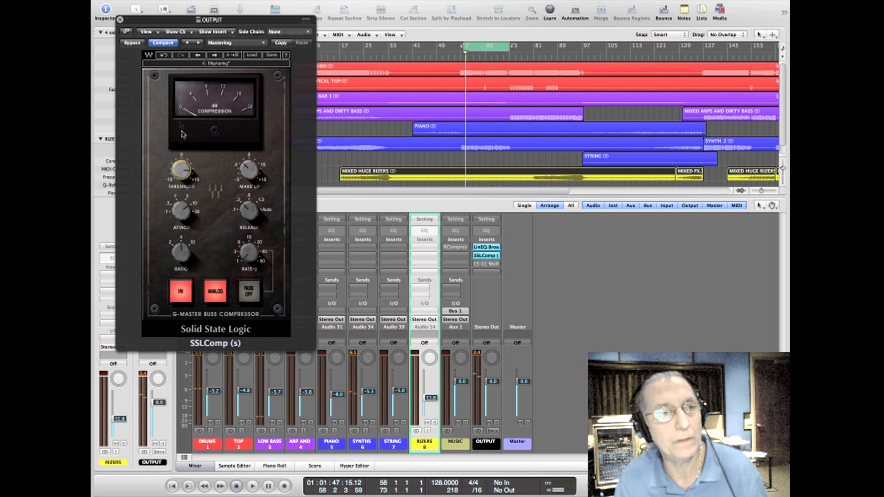
key("space")
left_click(249, 170)
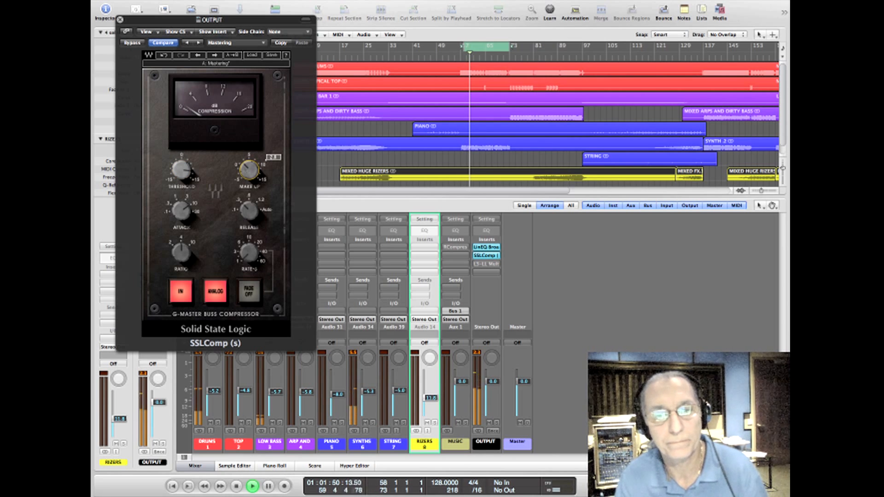
key("space")
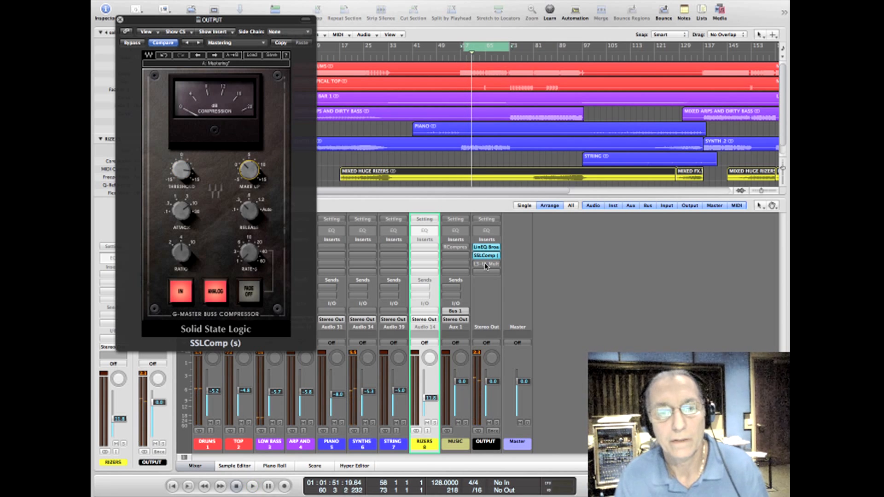
Step: Reactivate the L3-LL Multi on the Output channel and lower its threshold to about -6.5 while playing the section
double_click(486, 266)
left_click(487, 265)
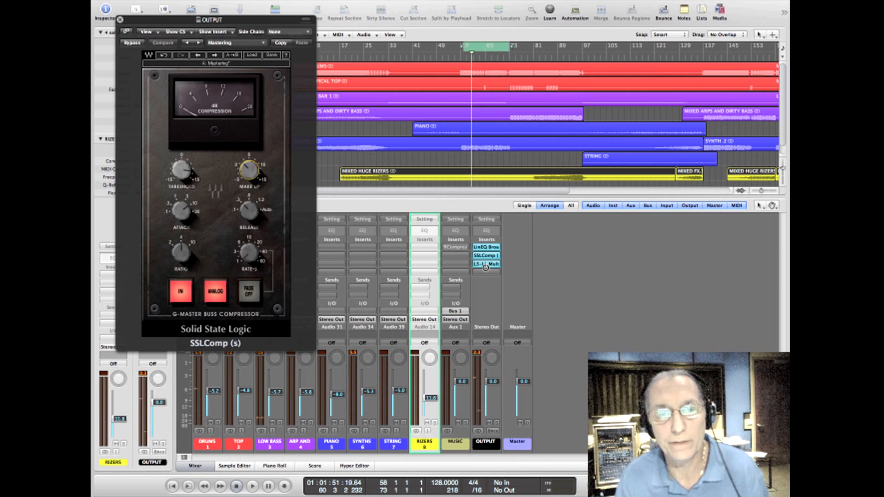
key("space")
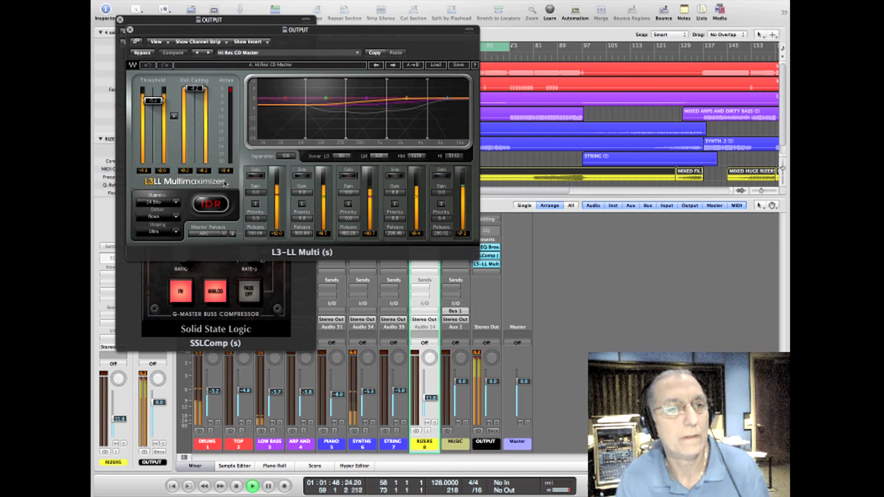
key("space")
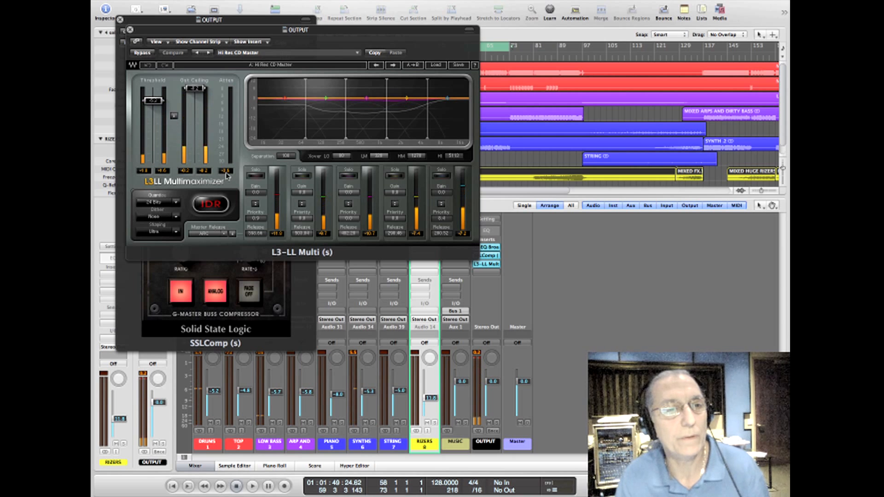
key("space")
left_click_drag(157, 109, 157, 111)
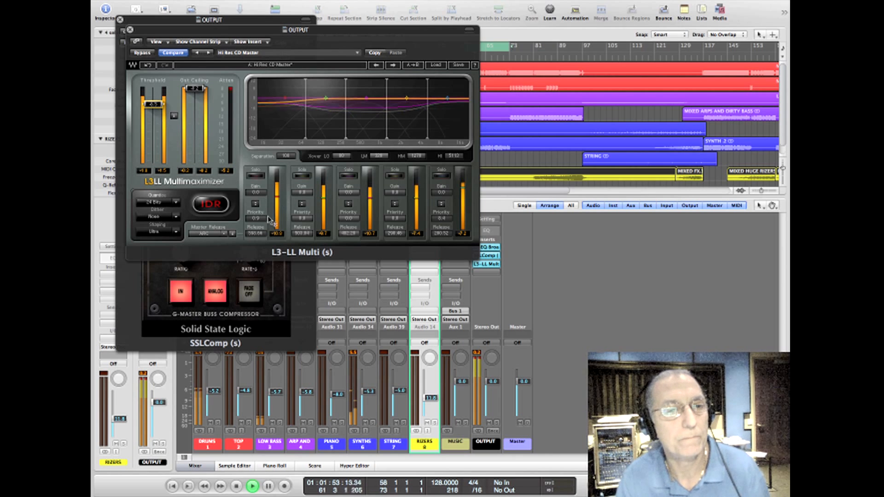
Step: Set the L3-LL Multi's low-band priority to 2.9, adjust the second and fourth bands' priorities, and replay with the threshold at about -6.1
key("space")
left_click_drag(265, 219, 265, 196)
key("space")
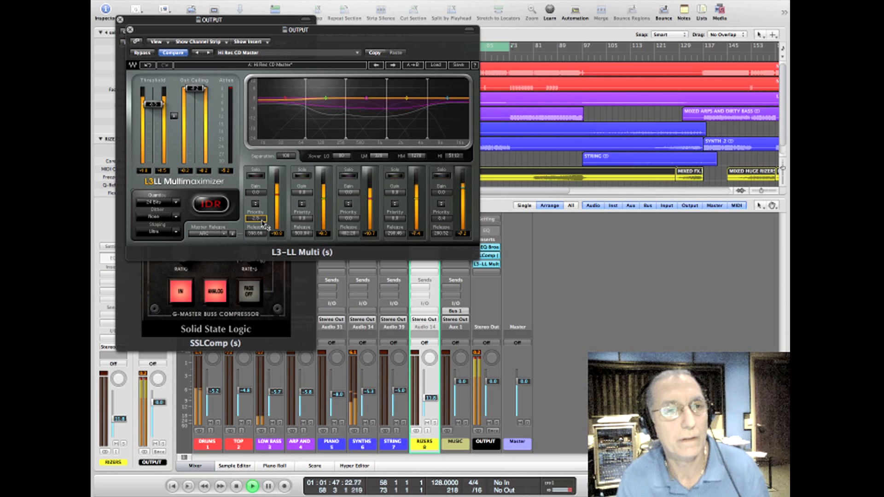
left_click_drag(296, 223, 265, 216)
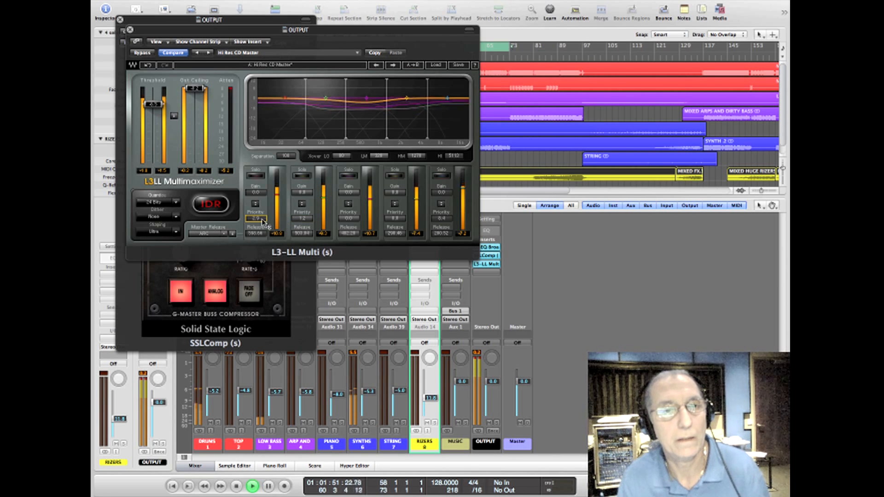
key("space")
left_click_drag(397, 220, 397, 215)
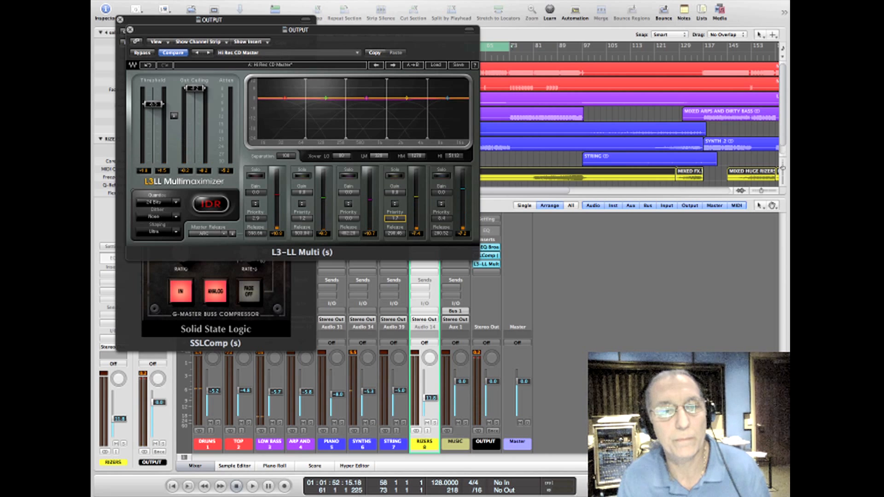
key("space")
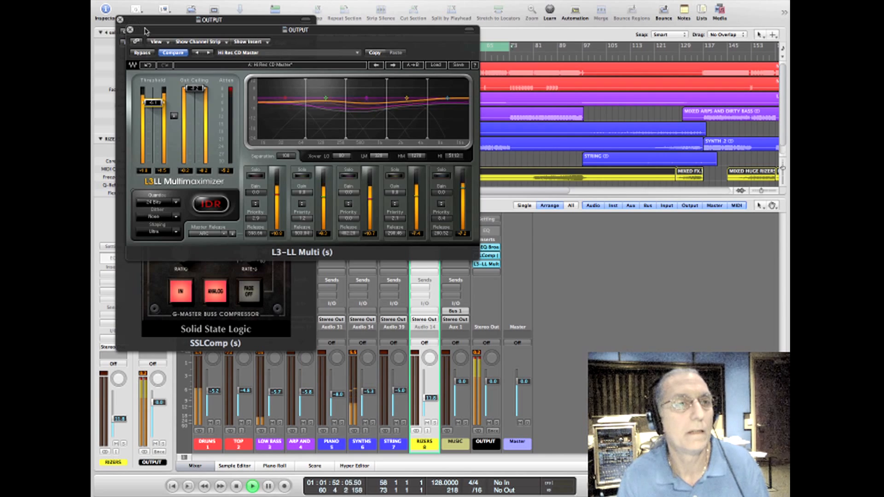
Step: Bypass and re-enable all three Output plug-ins during playback to compare the sound, stop, and close both plug-in windows
left_click_drag(130, 46, 579, 70)
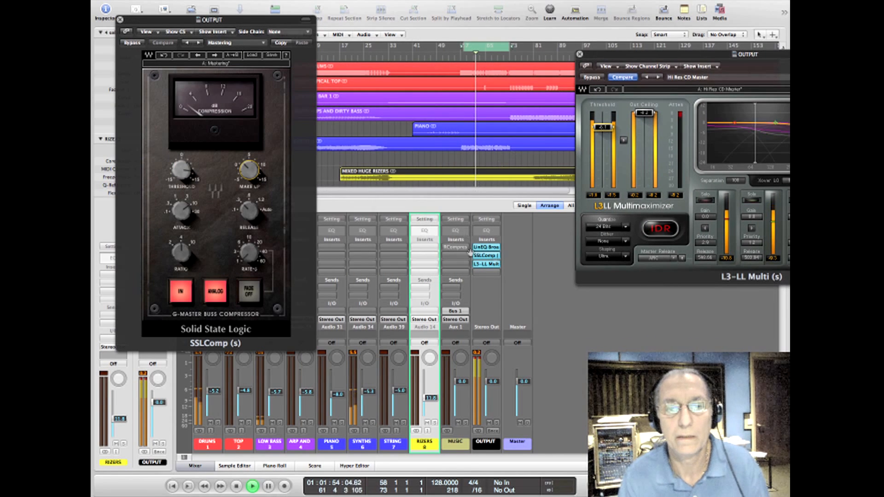
left_click(489, 264, "alt")
left_click(487, 256, "alt")
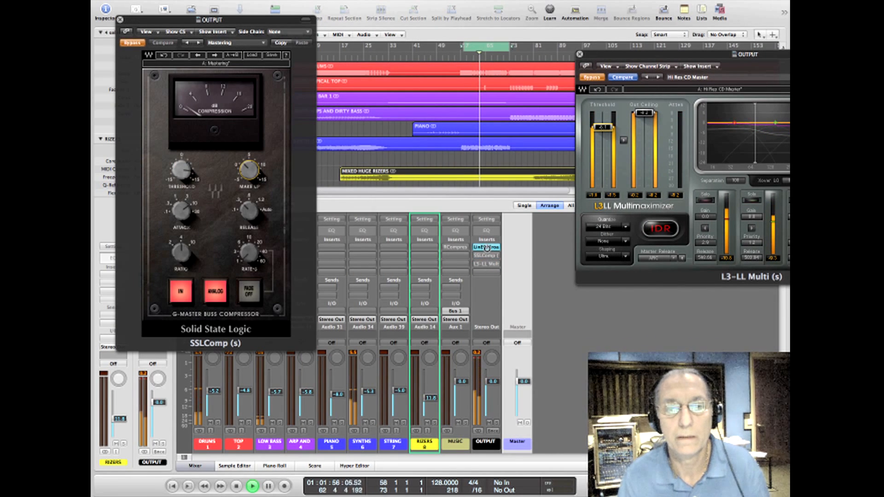
left_click(486, 248, "alt")
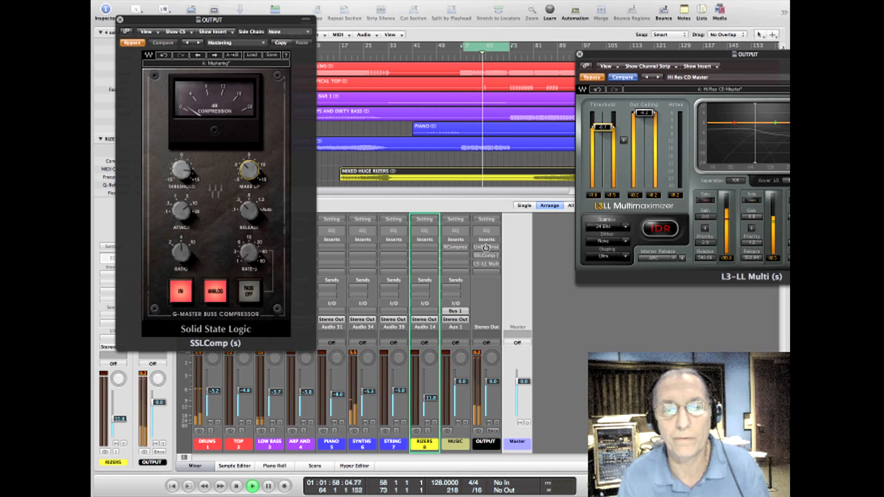
left_click(486, 247, "alt")
left_click(486, 256, "alt")
left_click(483, 264, "alt")
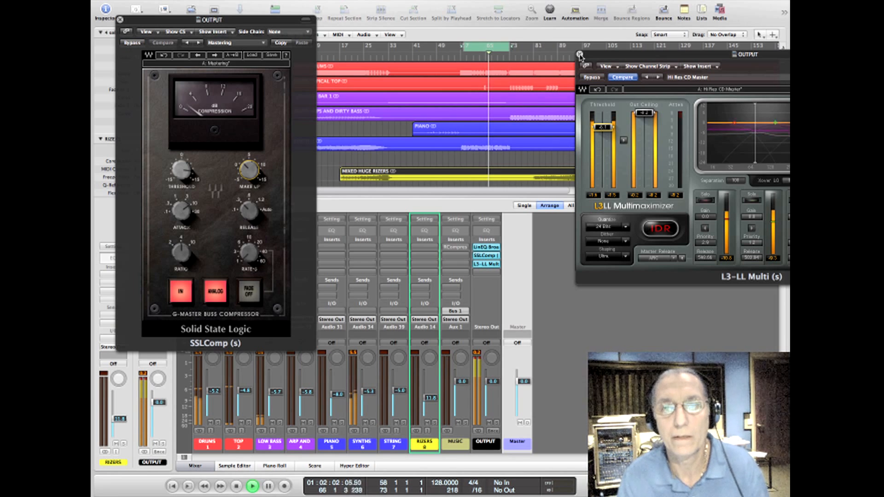
key("space")
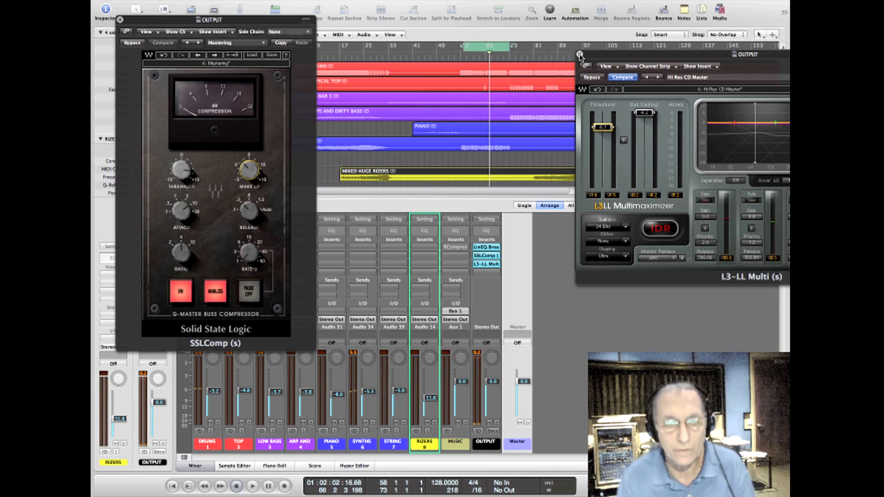
left_click(579, 55)
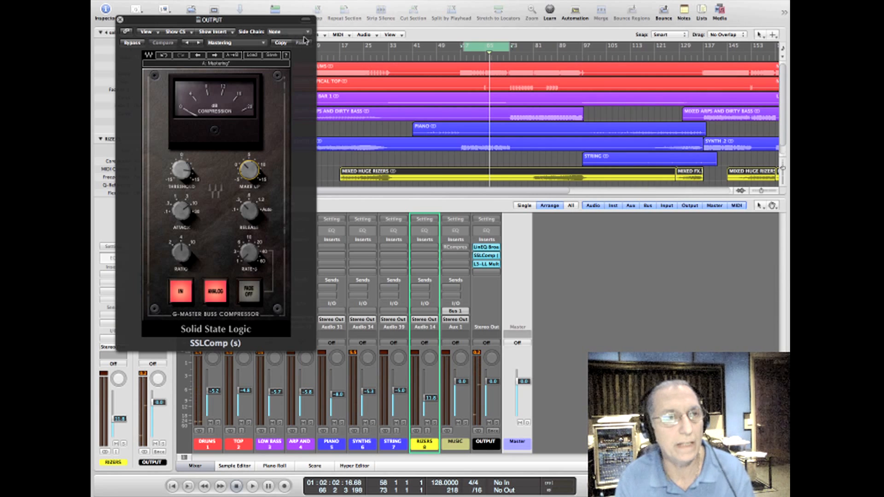
left_click(120, 20)
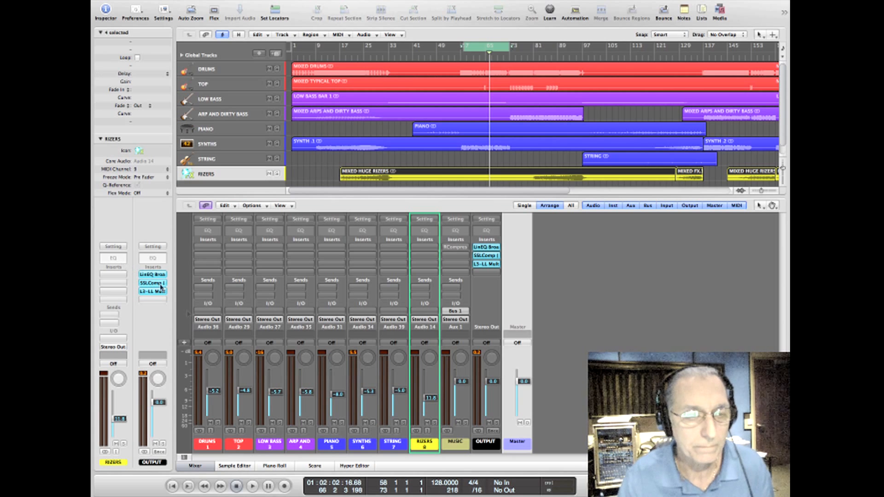
Step: Route the LOW BASS through RIZERS channels to Bus 1 (MUSIC) and activate the RCompressor on the MUSIC channel
left_click_drag(268, 444, 424, 443)
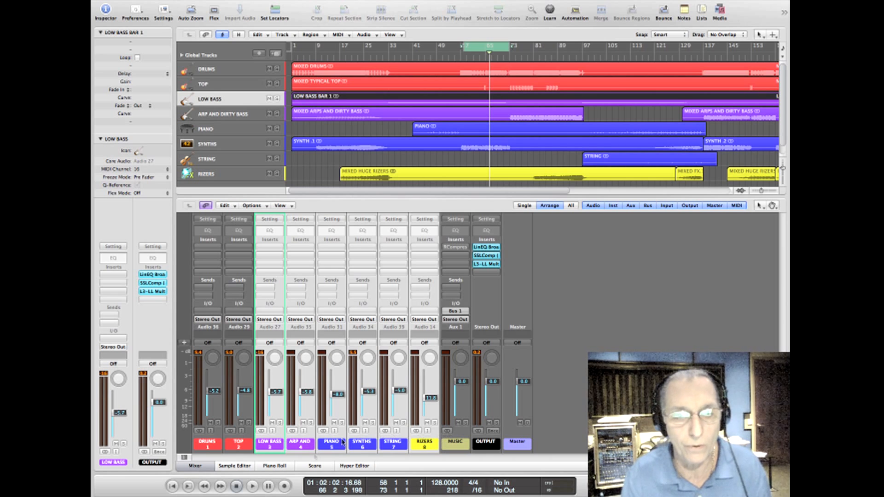
left_click(277, 323)
mouse_move(278, 352)
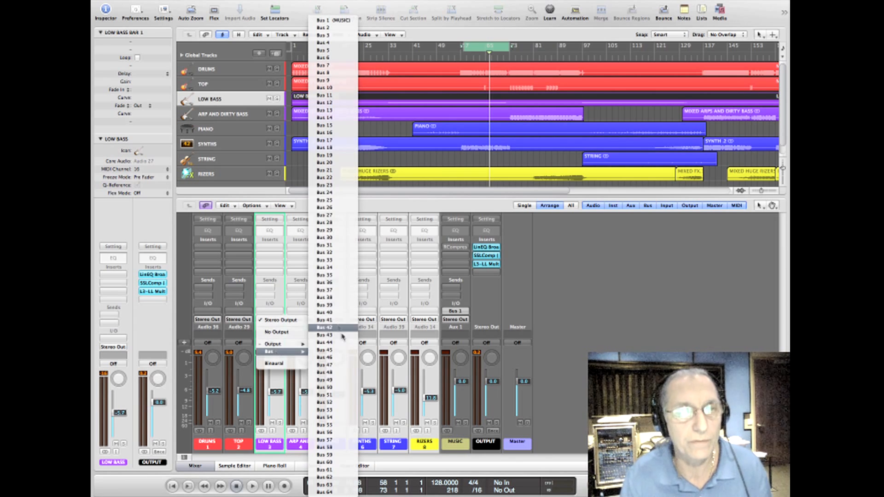
left_click(332, 21)
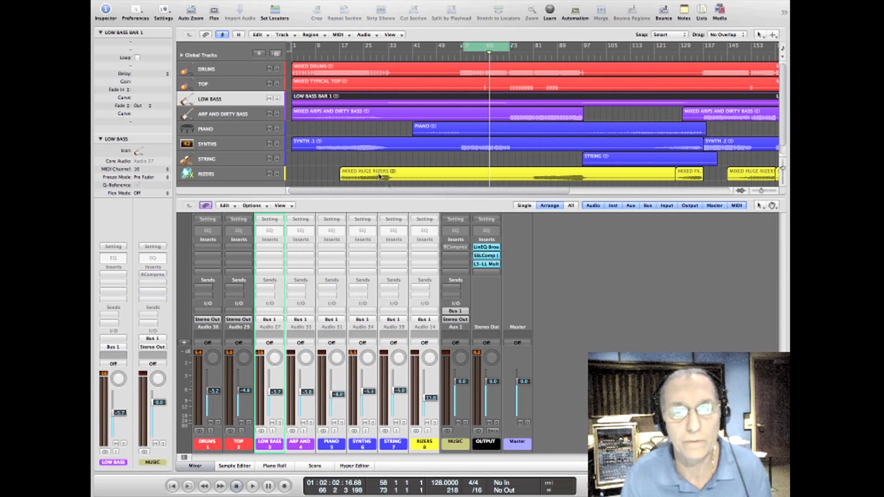
left_click(456, 446, "shift")
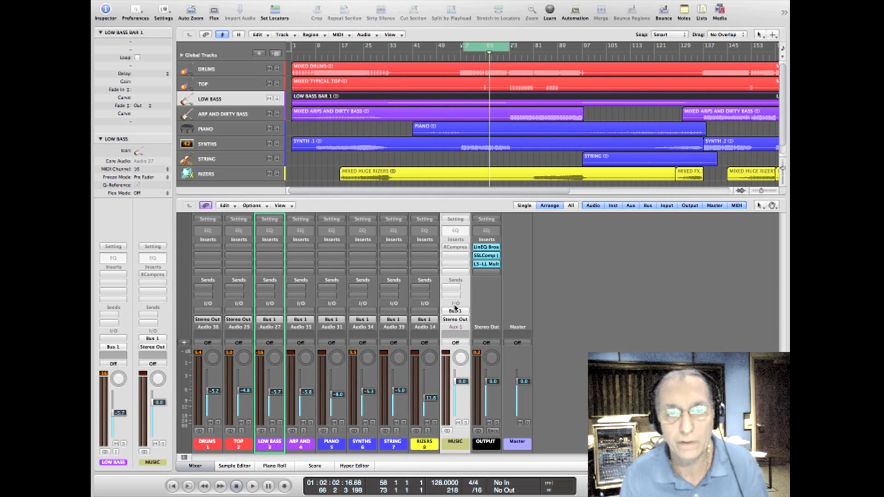
left_click(455, 247, "alt")
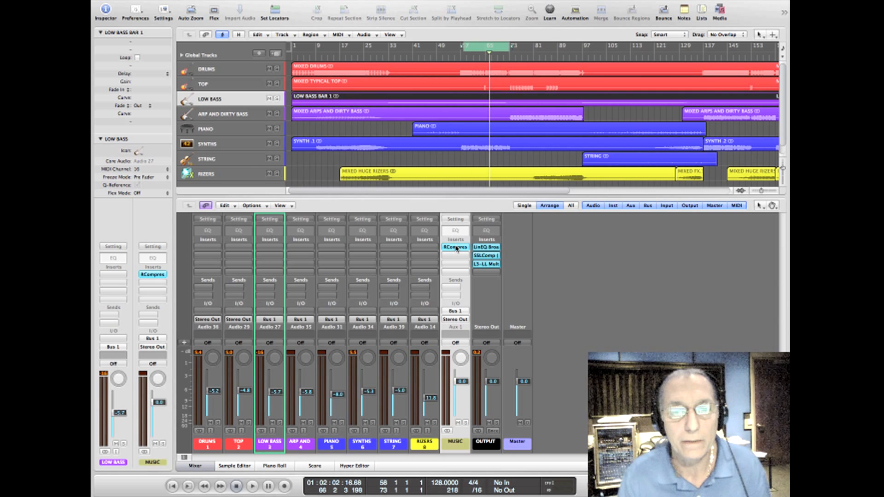
Step: Open the MUSIC channel's RCompressor, select the DRUMS channel, and check the compressor's side-chain source list, keeping Audio 36 – DRUMS
left_click(456, 247)
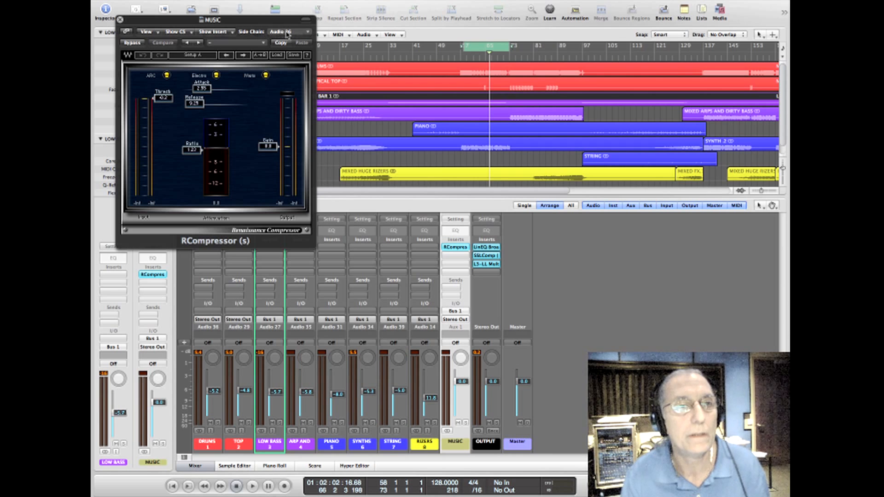
left_click_drag(280, 28, 511, 24)
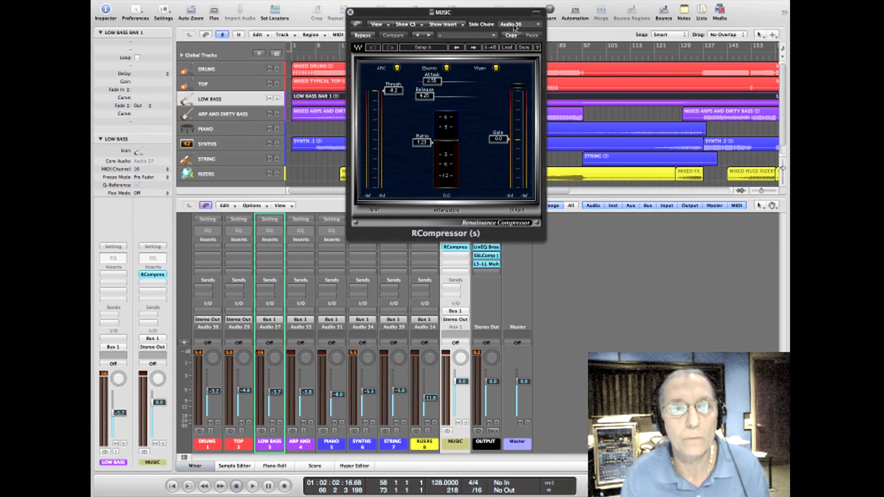
left_click(209, 445)
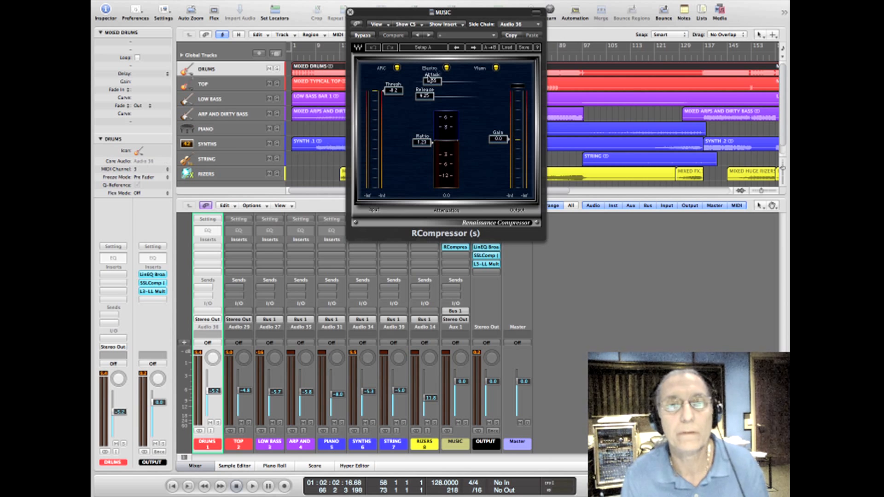
left_click(508, 24)
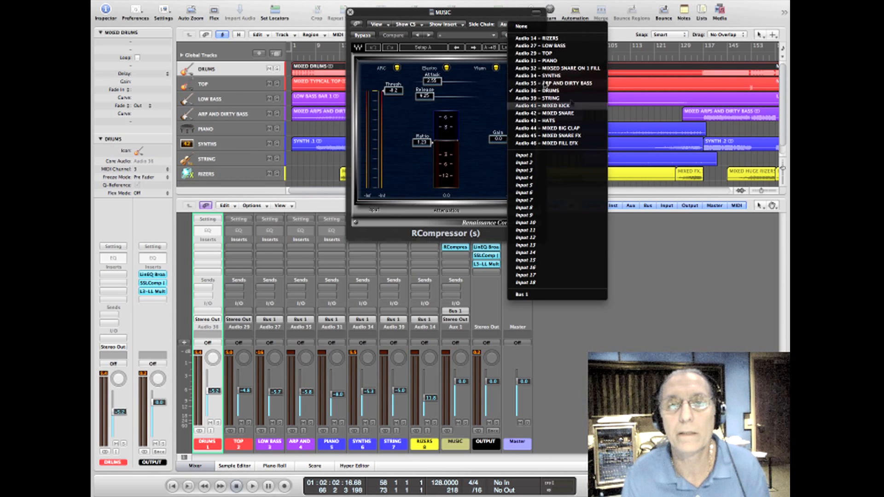
left_click(643, 282)
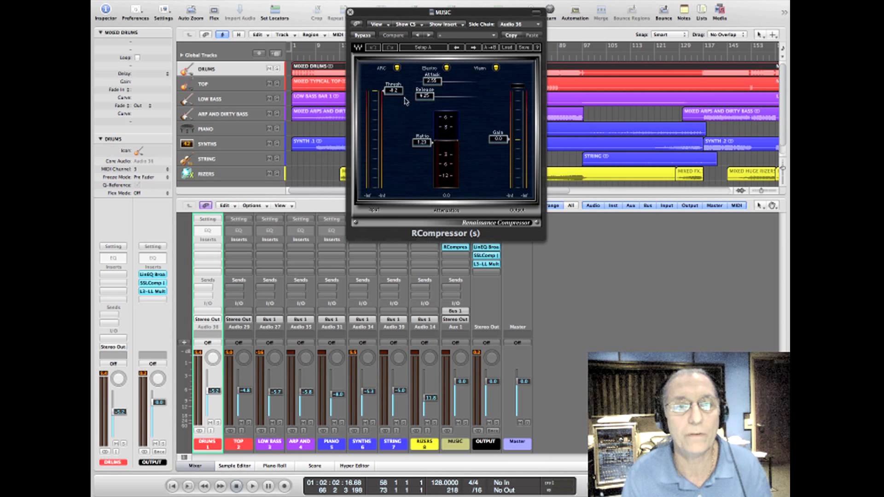
Step: While playing the section, set the MUSIC RCompressor's threshold to about -1.4, adjust its ratio, and close the plug-in window
key("space")
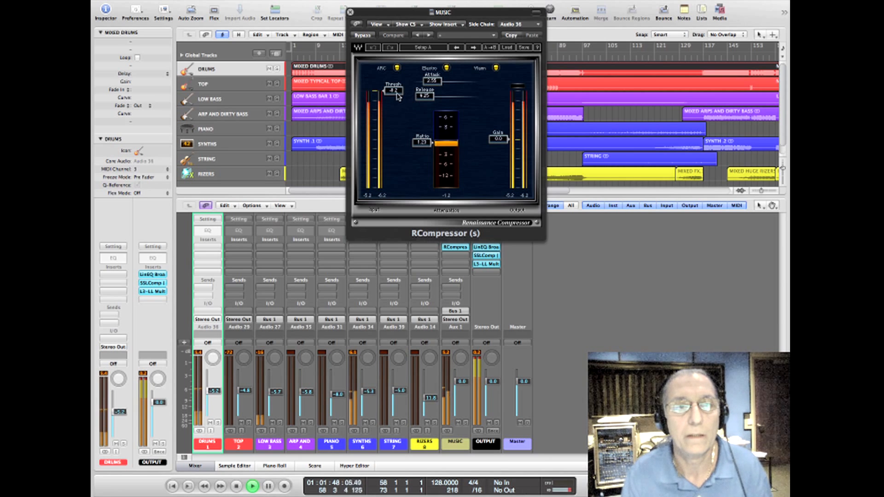
mouse_move(393, 91)
left_mouse_down()
mouse_move(394, 163)
mouse_move(394, 91)
left_mouse_up()
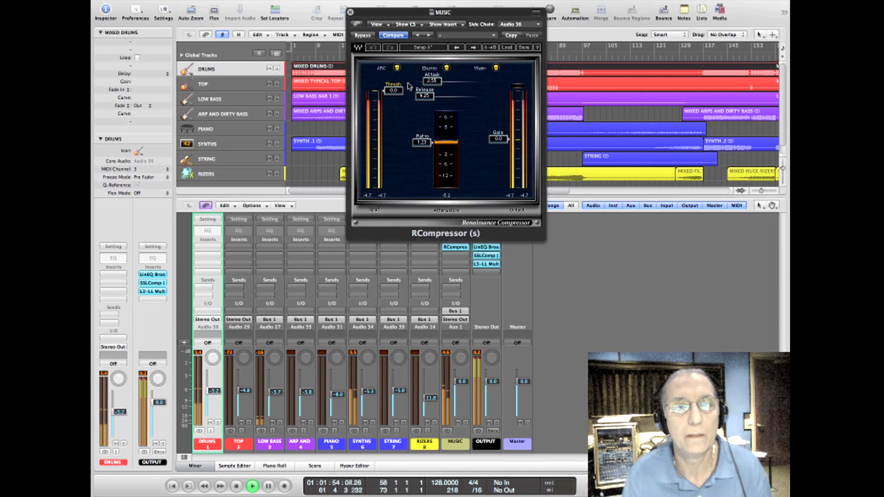
key("space")
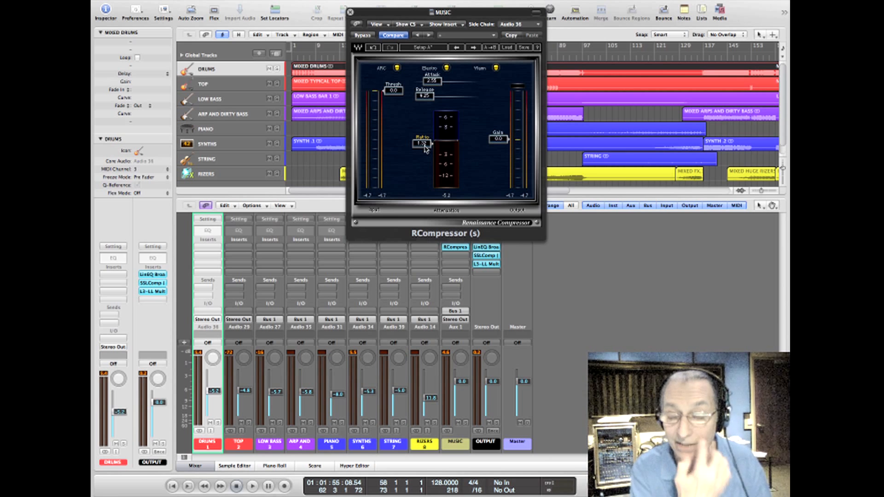
key("space")
left_click_drag(394, 90, 393, 92)
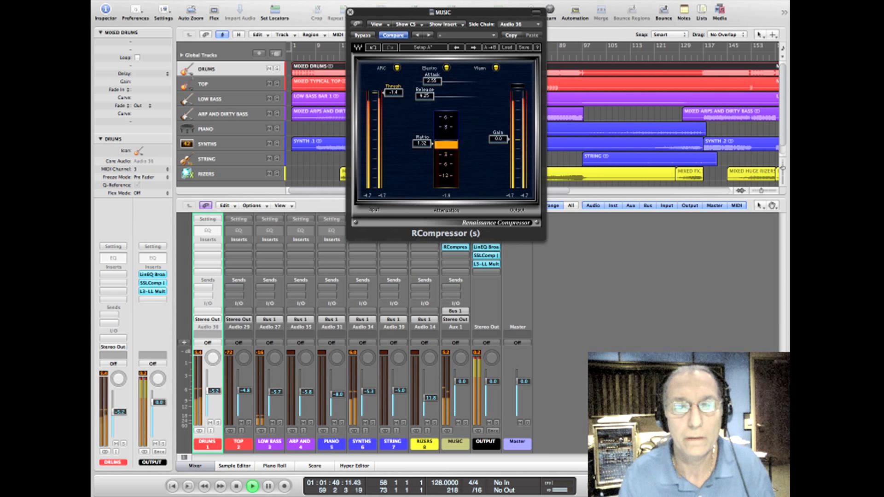
left_click(350, 12)
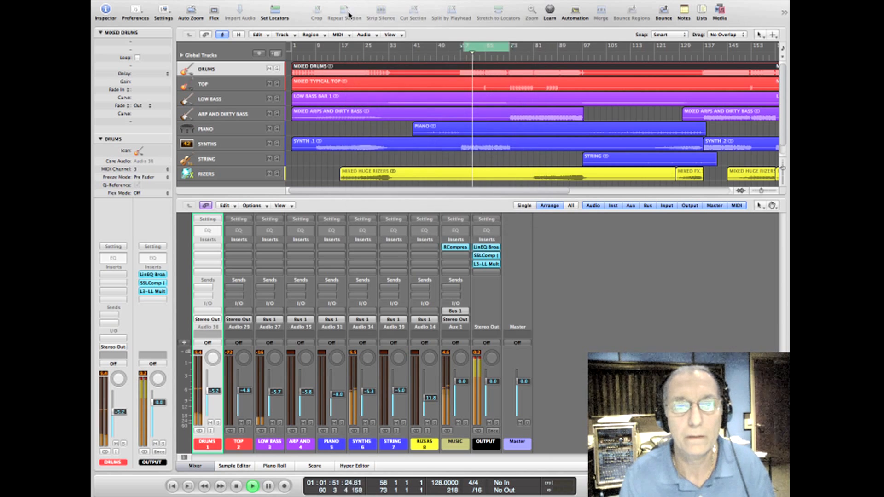
Step: Bypass and re-enable the RCompressor on the MUSIC channel during repeated playback to compare the sound, leave it active, and stop
left_click(454, 248, "alt")
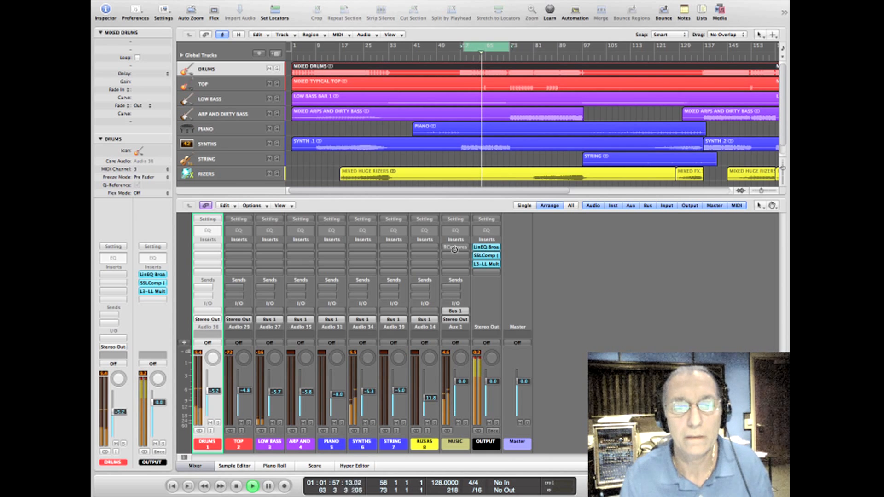
key("space")
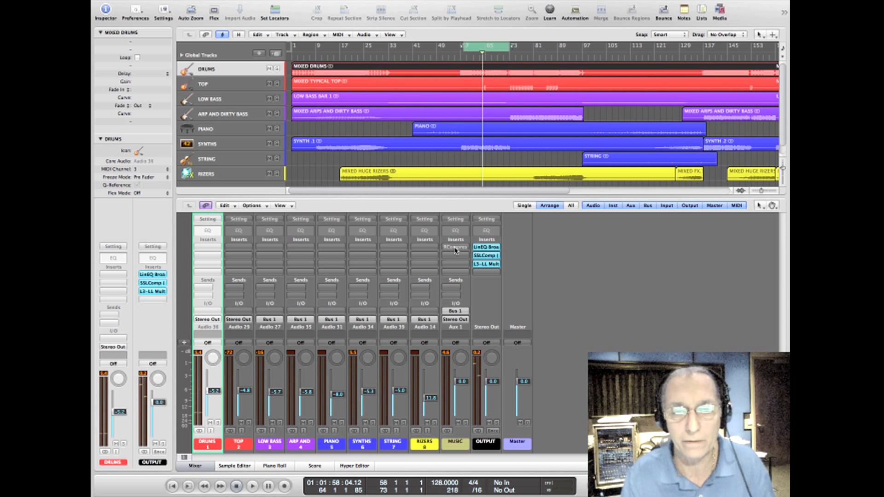
key("space")
left_click(455, 247, "alt")
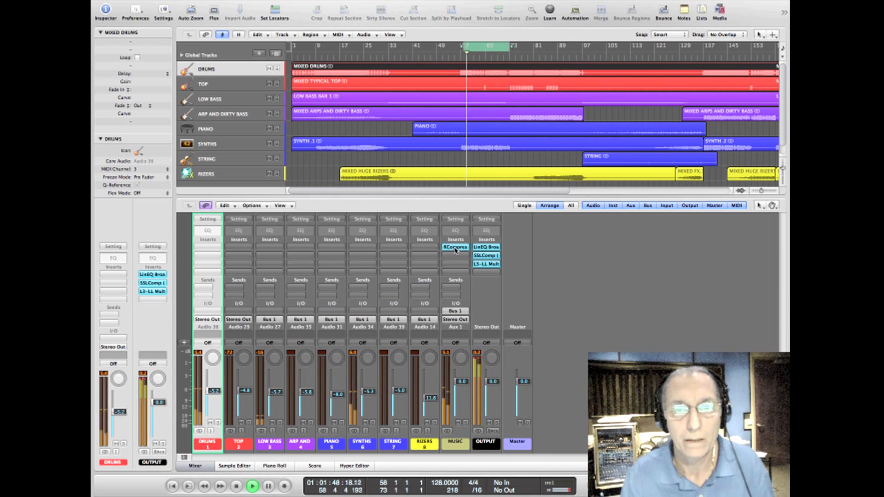
key("space")
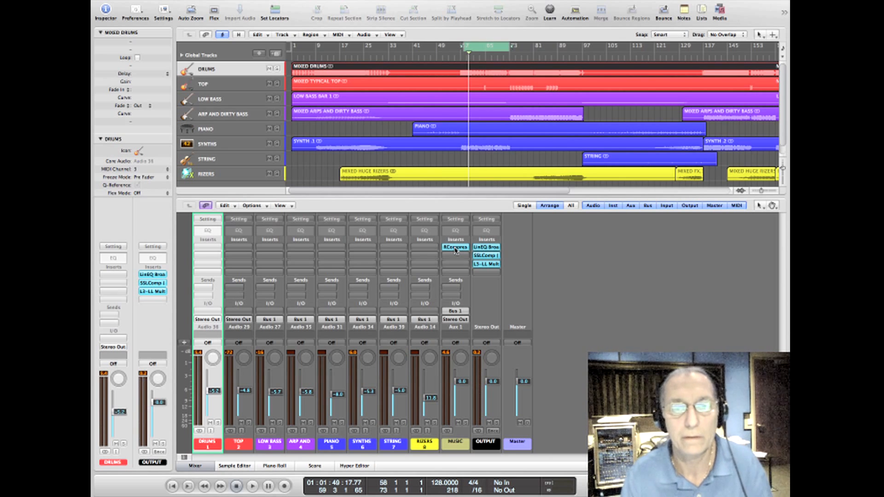
key("space")
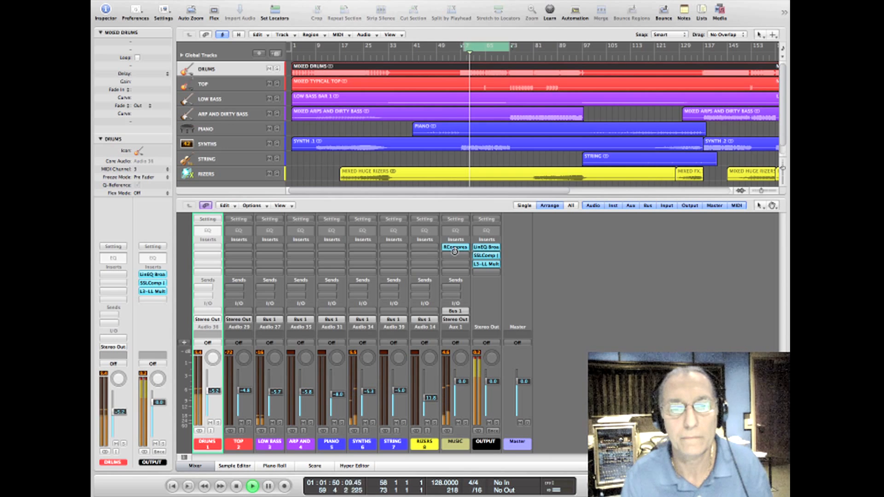
left_click(455, 248, "alt")
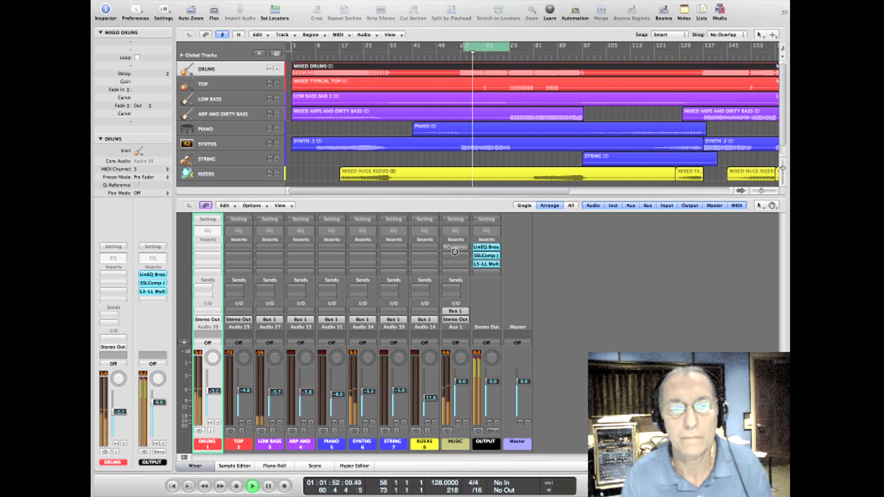
left_click(454, 251, "alt")
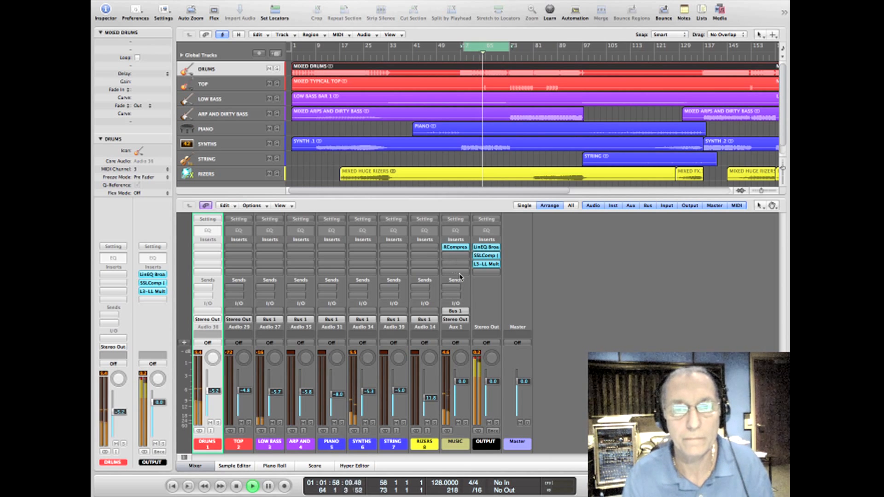
key("space")
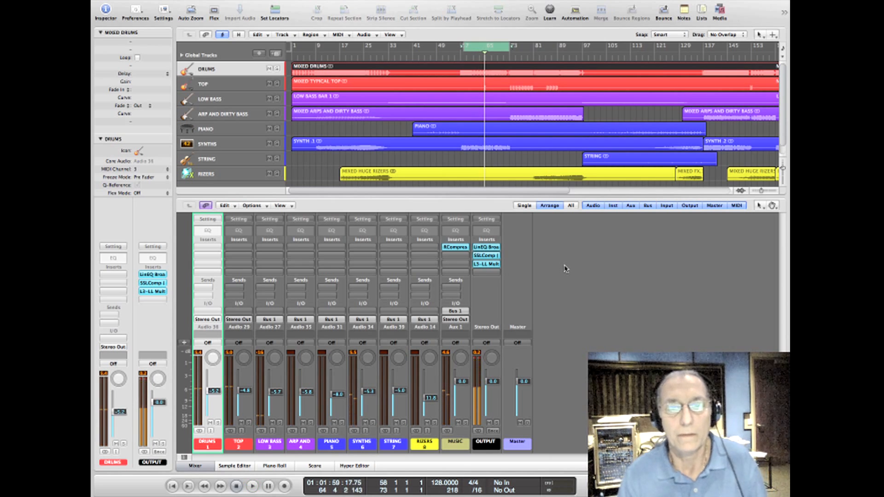